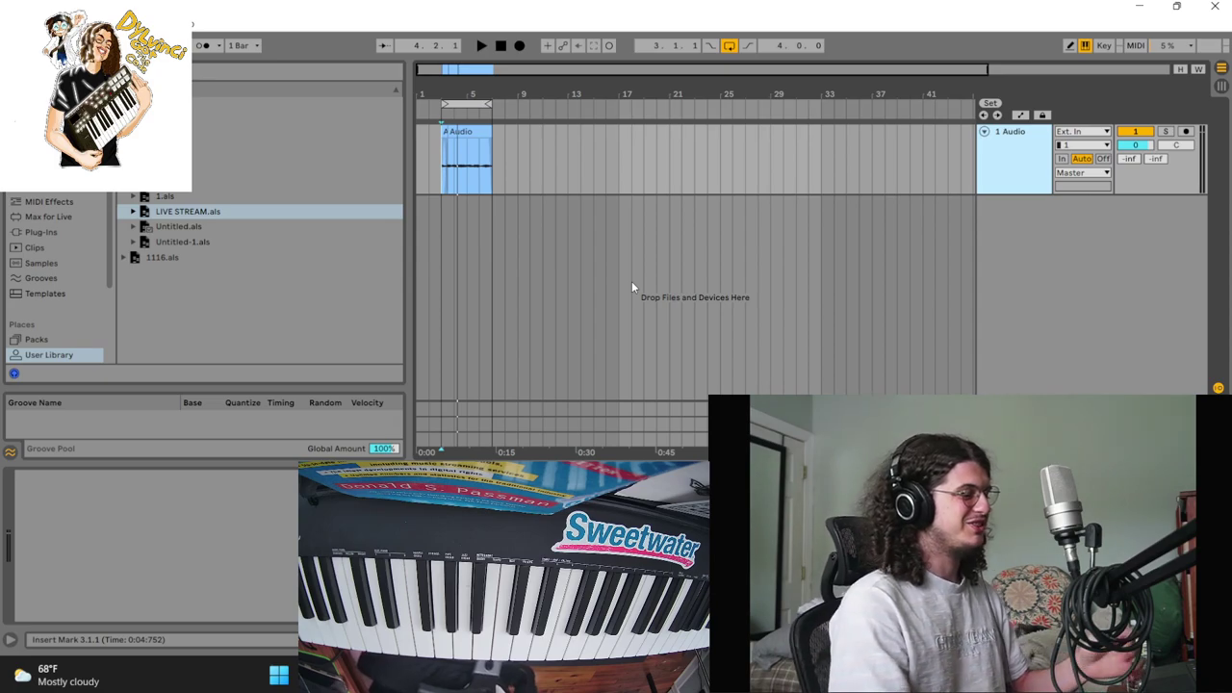
Delete the existing audio clip from the track and extend the loop region back to bar 1
drag(566, 140, 413, 178)
key(Delete)
drag(445, 103, 418, 103)
Find TT_Break9_63bpm_Loop1 in the Drum Kits folder and place it on the audio track at bar 1
scroll(28, 330, down, 3)
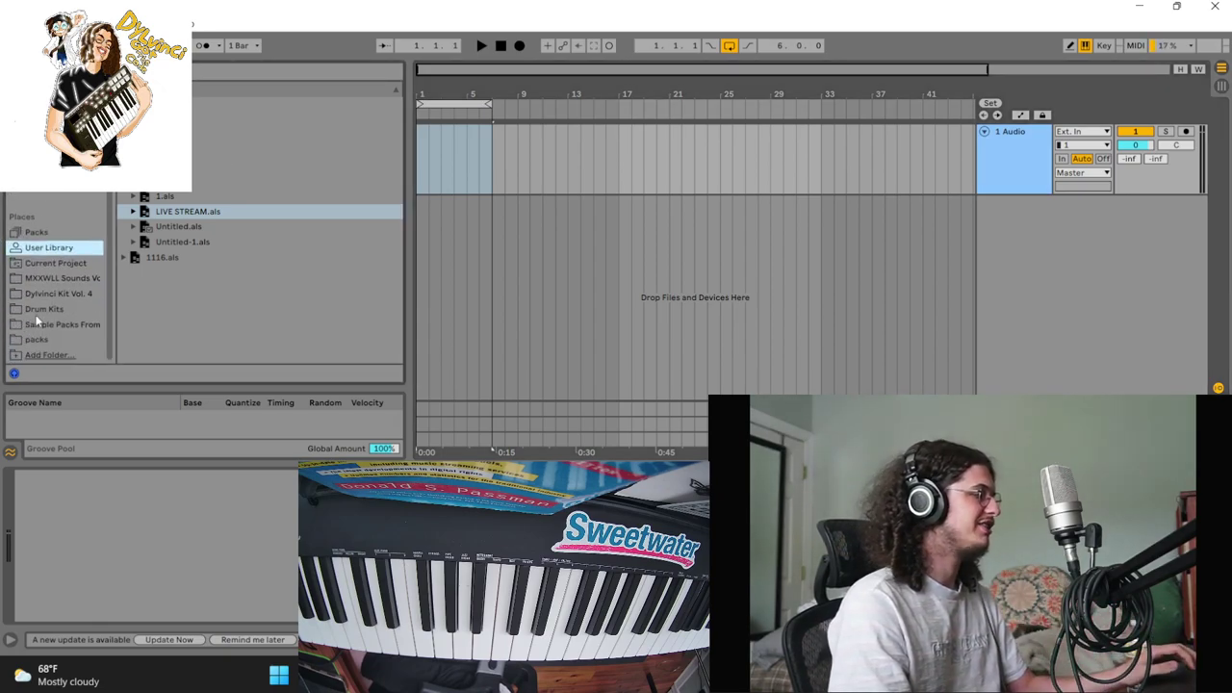
click(36, 313)
scroll(170, 252, down, 6)
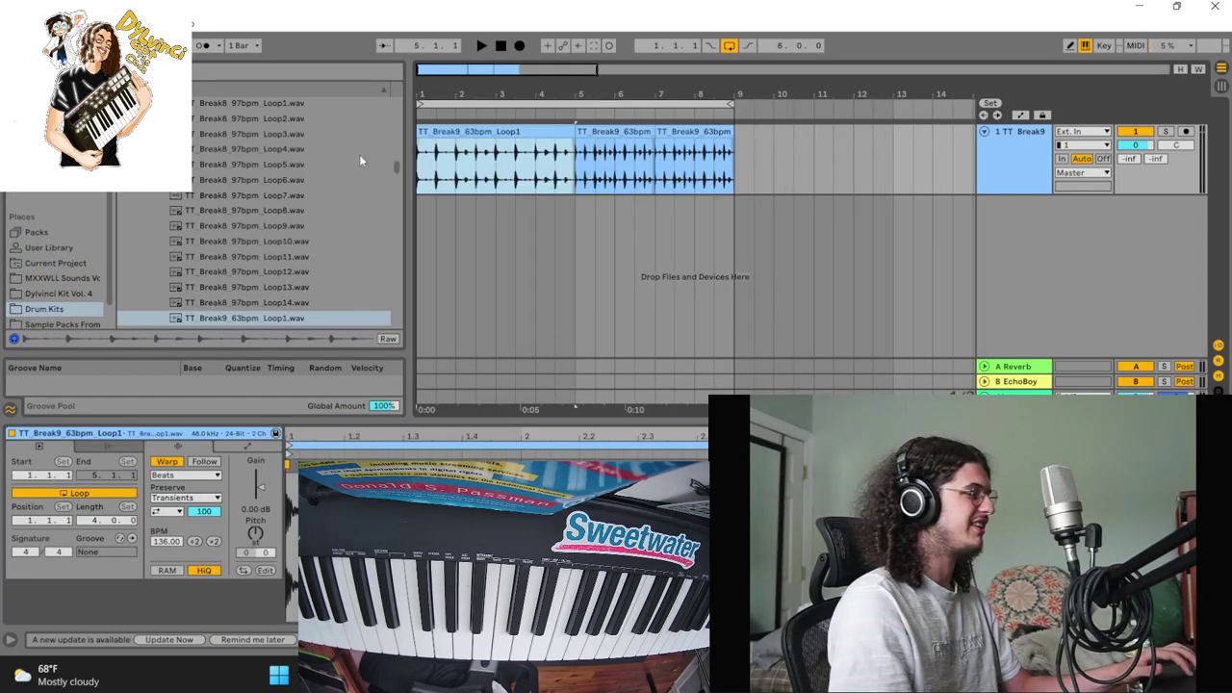
Duplicate the four-bar break clip across bars 5 to 8 during playback and compare it with warping off and on
key(space)
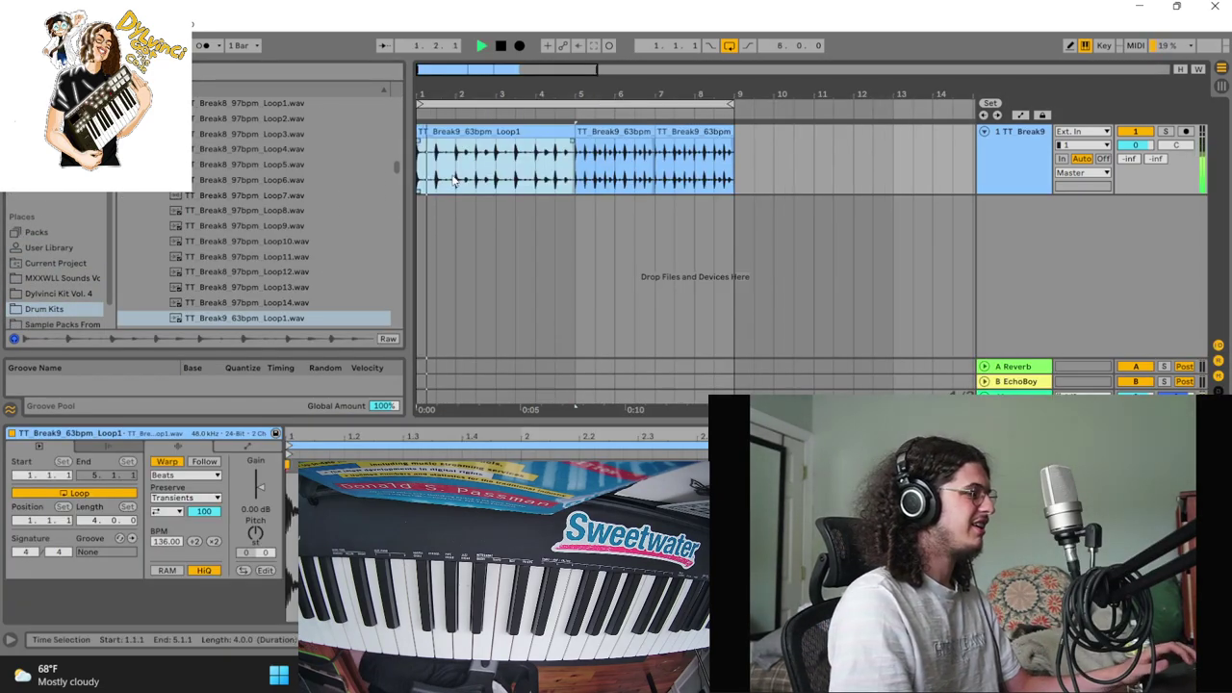
key(ctrl+d)
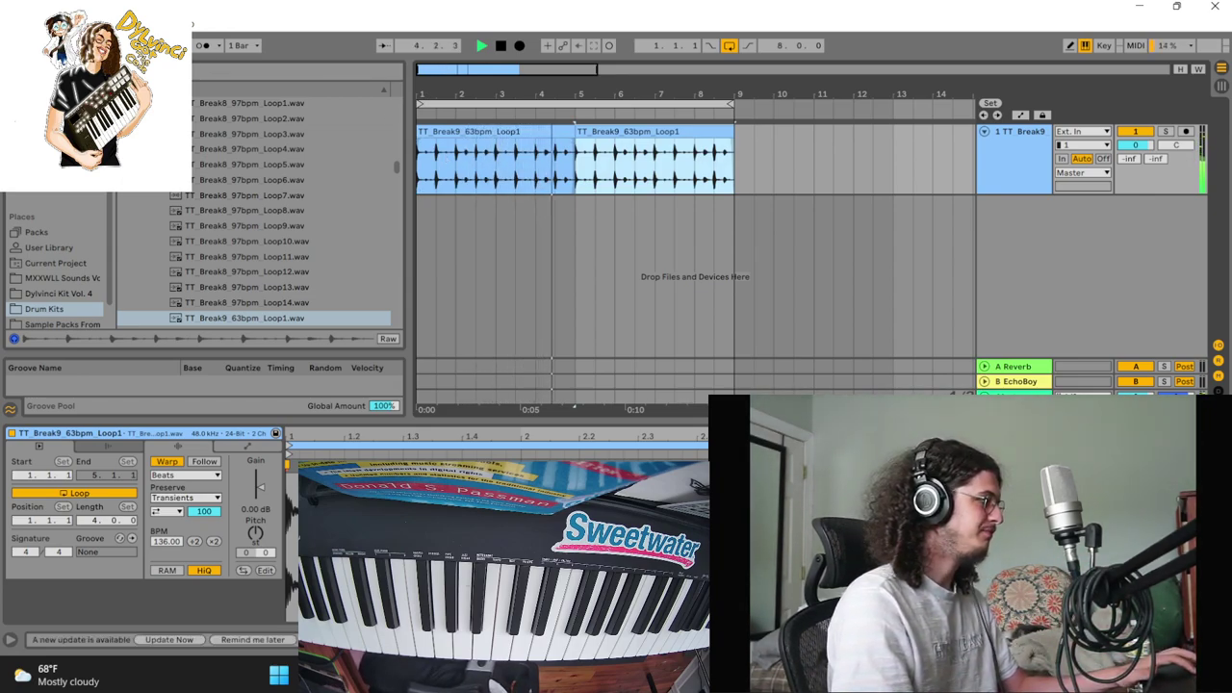
click(167, 462)
click(168, 462)
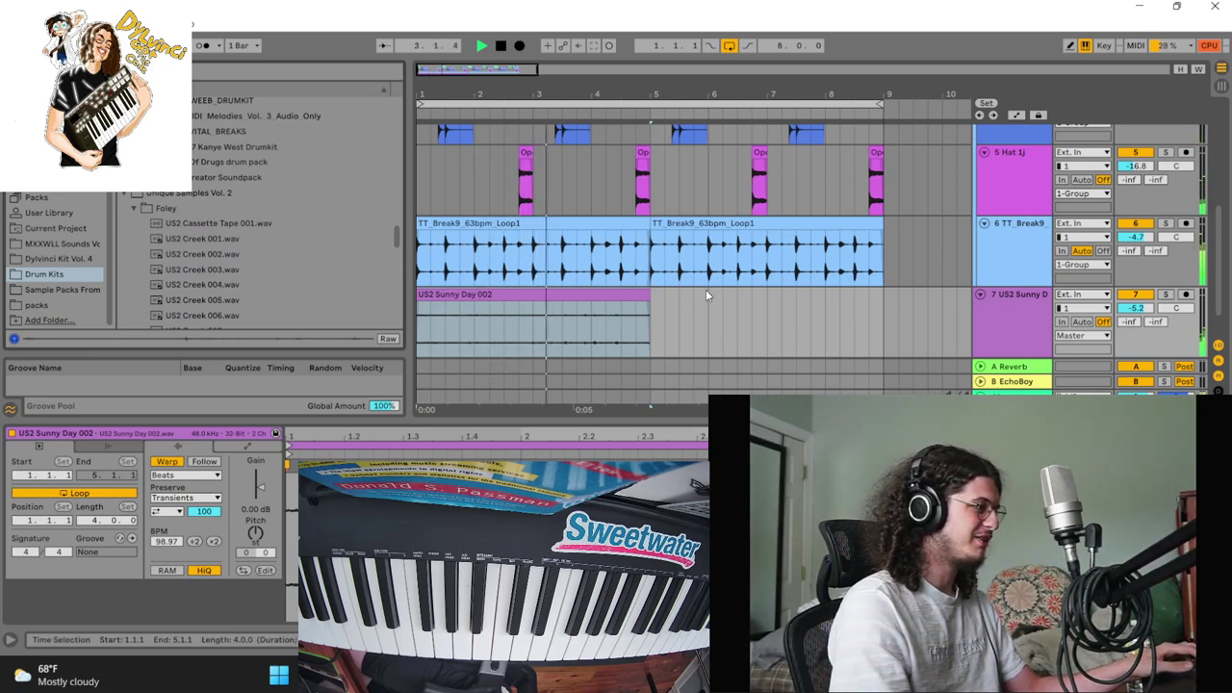
Duplicate the US2 Sunny Day 002 clip across bars 5 to 8 and move its track above the break in the drum group at -15.5 dB
click(600, 288)
key(ctrl+d)
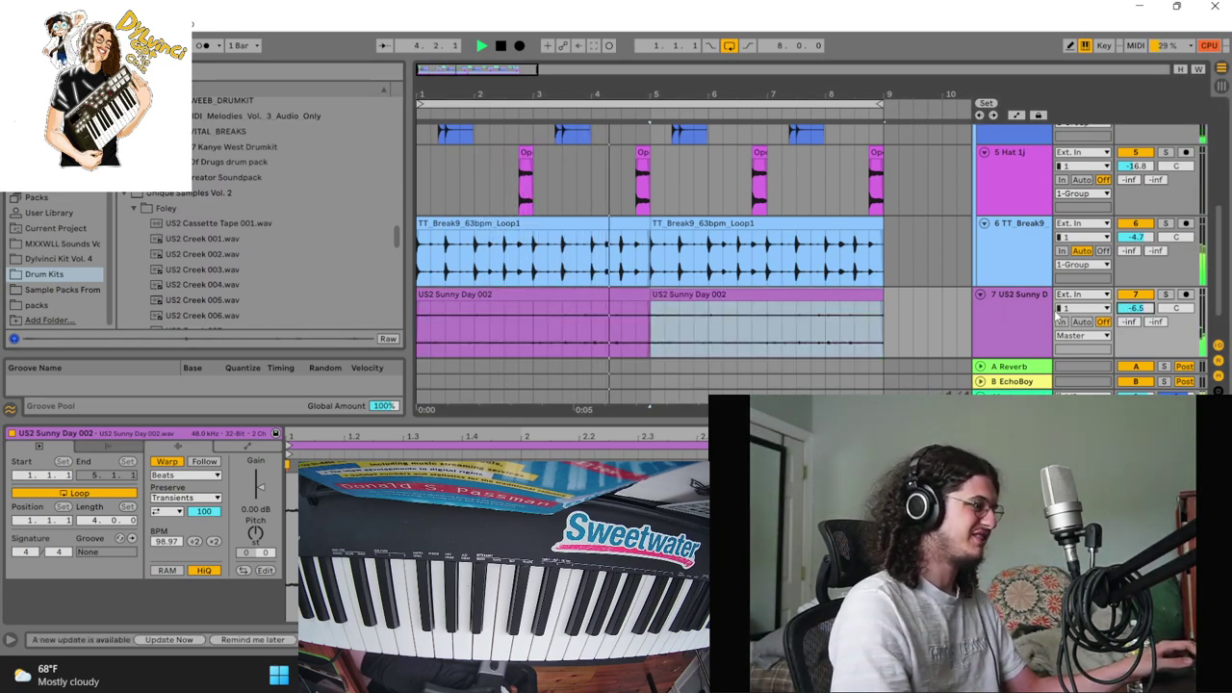
drag(1012, 306, 1014, 227)
drag(1136, 252, 1136, 291)
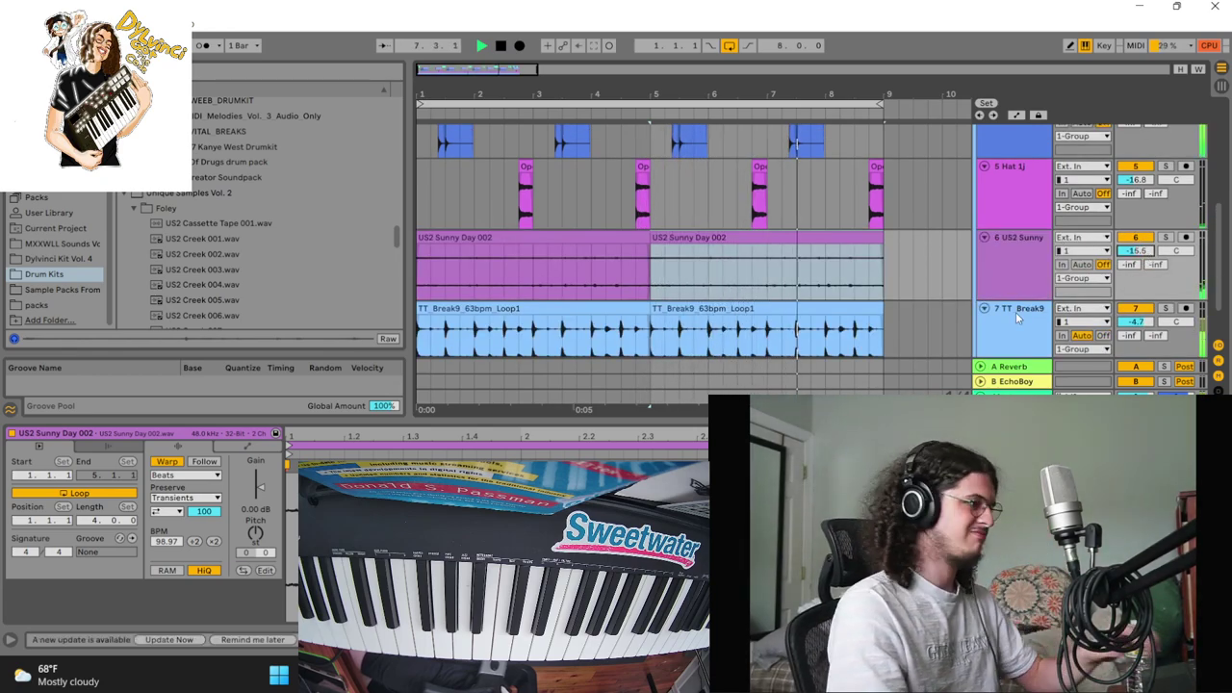
Group the clap, tom, hat, US2 Sunny Day and TT_Break9 tracks into a subgroup inside the drum group
scroll(940, 298, up, 3)
scroll(52, 260, up, 3)
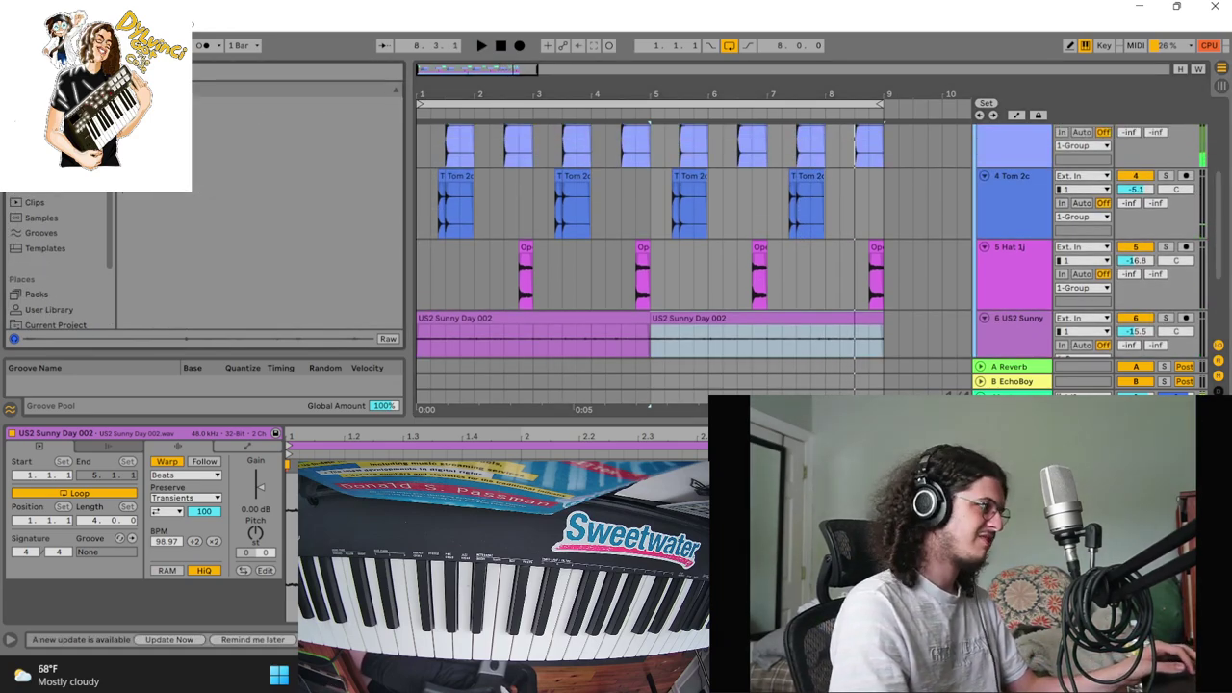
click(43, 141)
scroll(1007, 245, down, 3)
click(1032, 262)
scroll(1013, 258, up, 5)
scroll(1014, 260, up, 2)
scroll(1014, 279, down, 5)
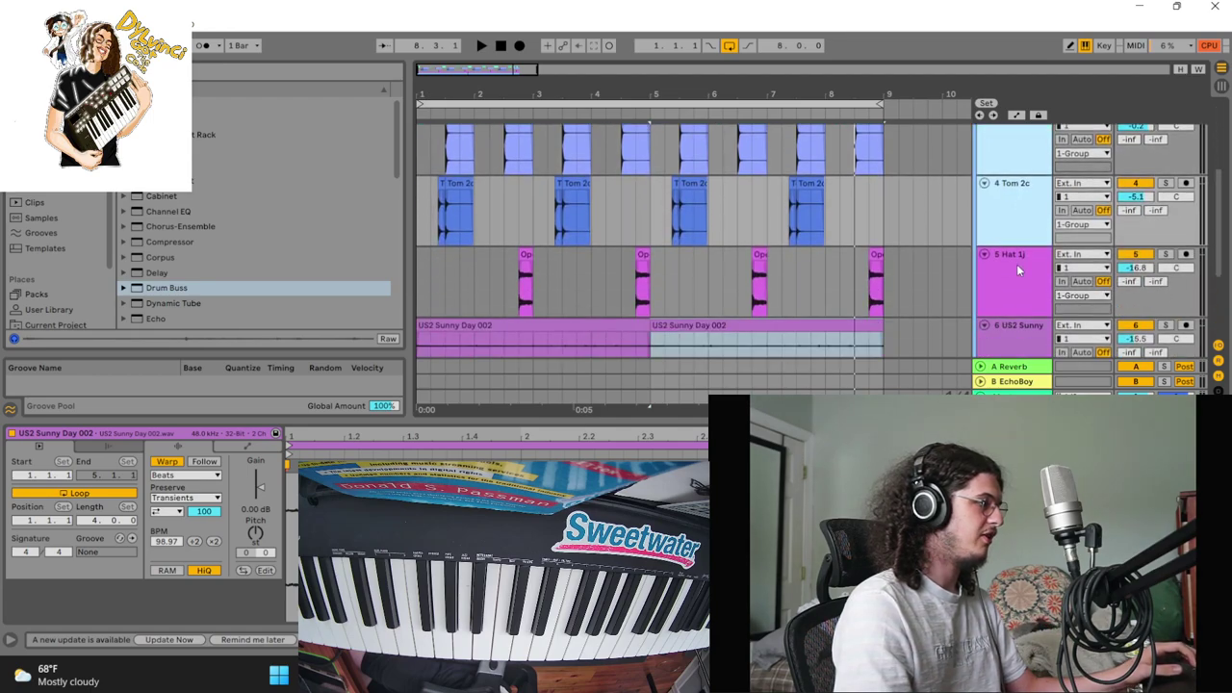
scroll(1021, 265, down, 1)
right_click(1022, 245)
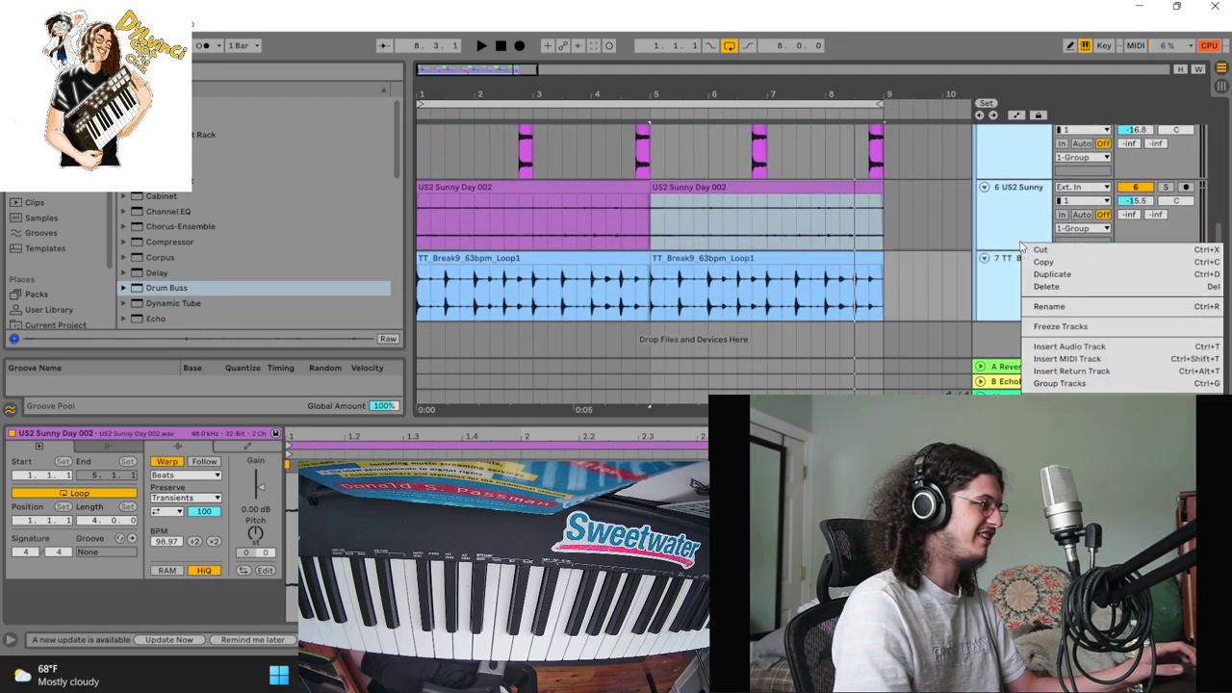
scroll(1022, 231, up, 5)
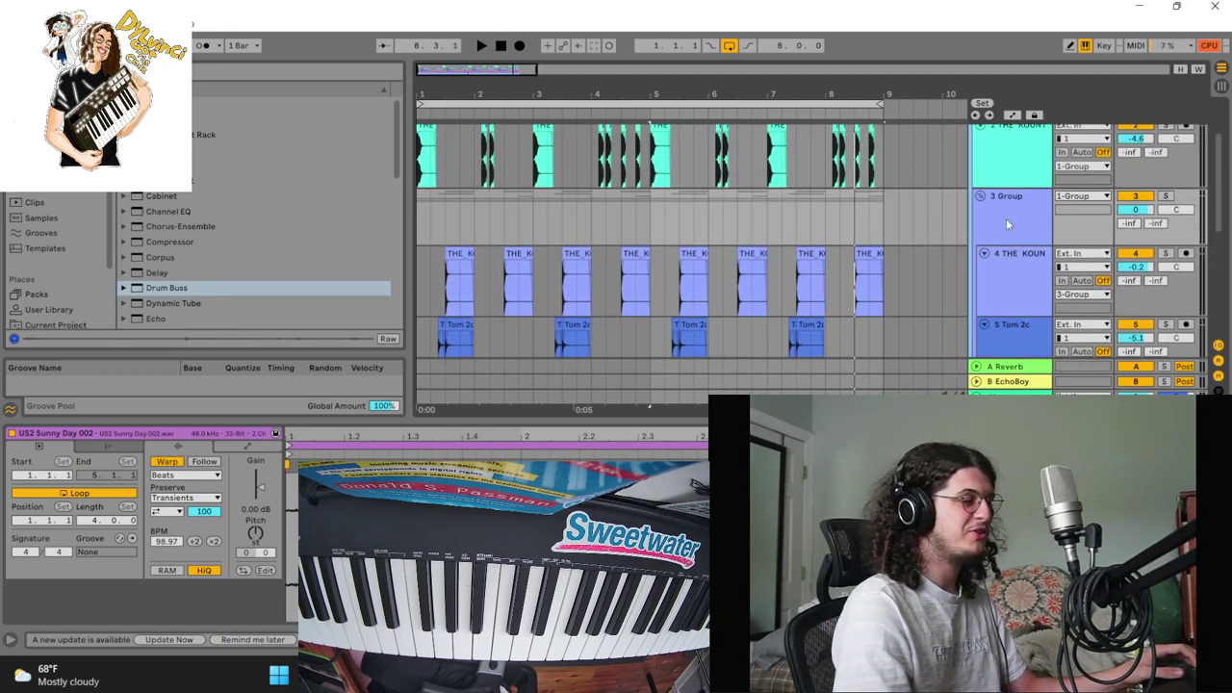
Rename the percussion subgroup Perc, the kick track Kick and the outer group DRUMS
scroll(1008, 224, up, 2)
click(1013, 302)
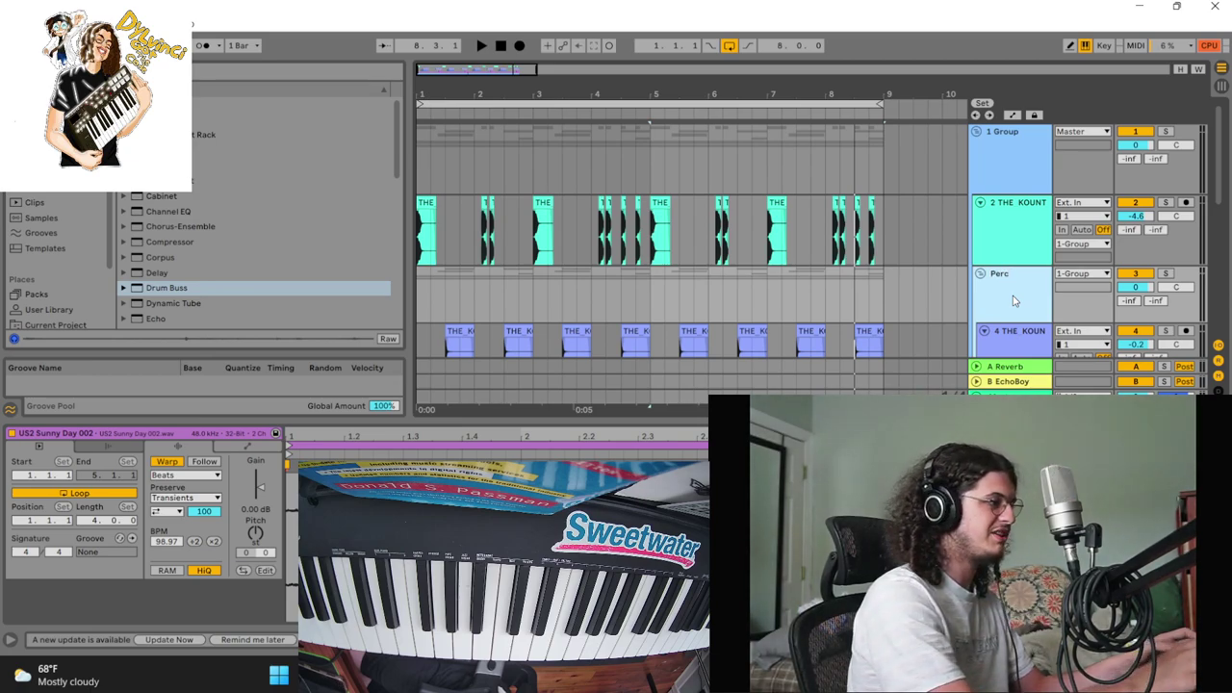
double_click(1021, 204)
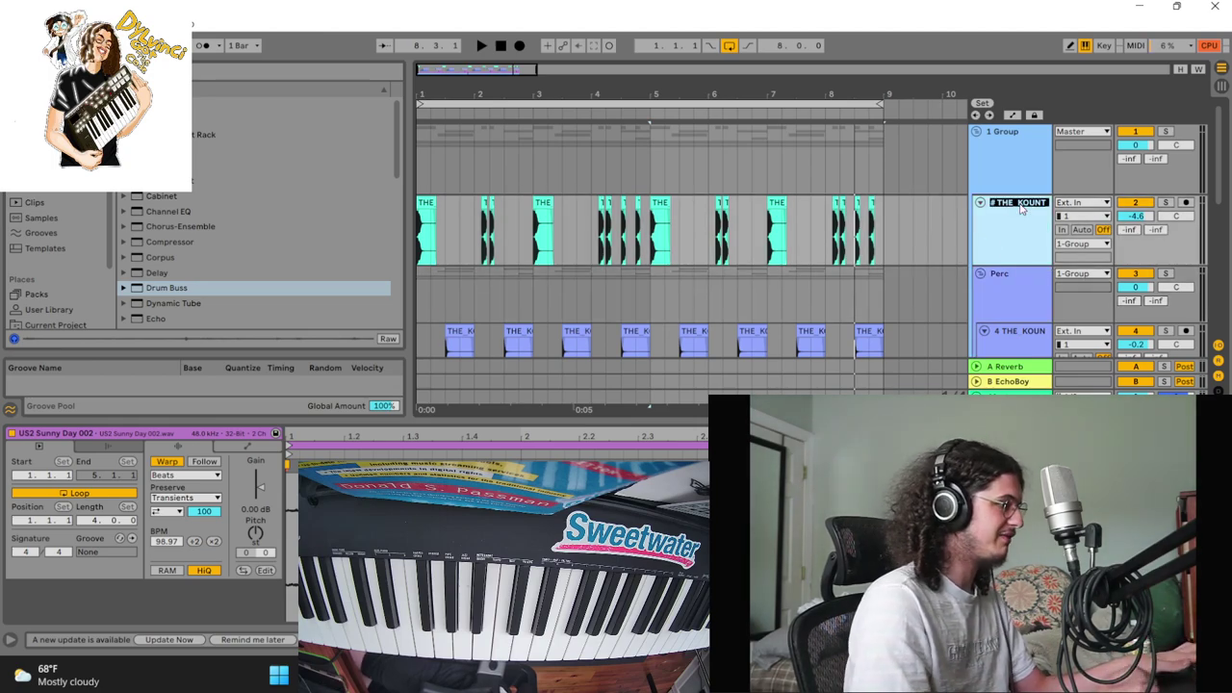
double_click(1028, 141)
text(DRUMS)
key(Return)
Color the DRUMS group, Kick track and Perc group pink and hide the detail view
shift+click(1020, 202)
shift+click(1022, 283)
right_click(1021, 283)
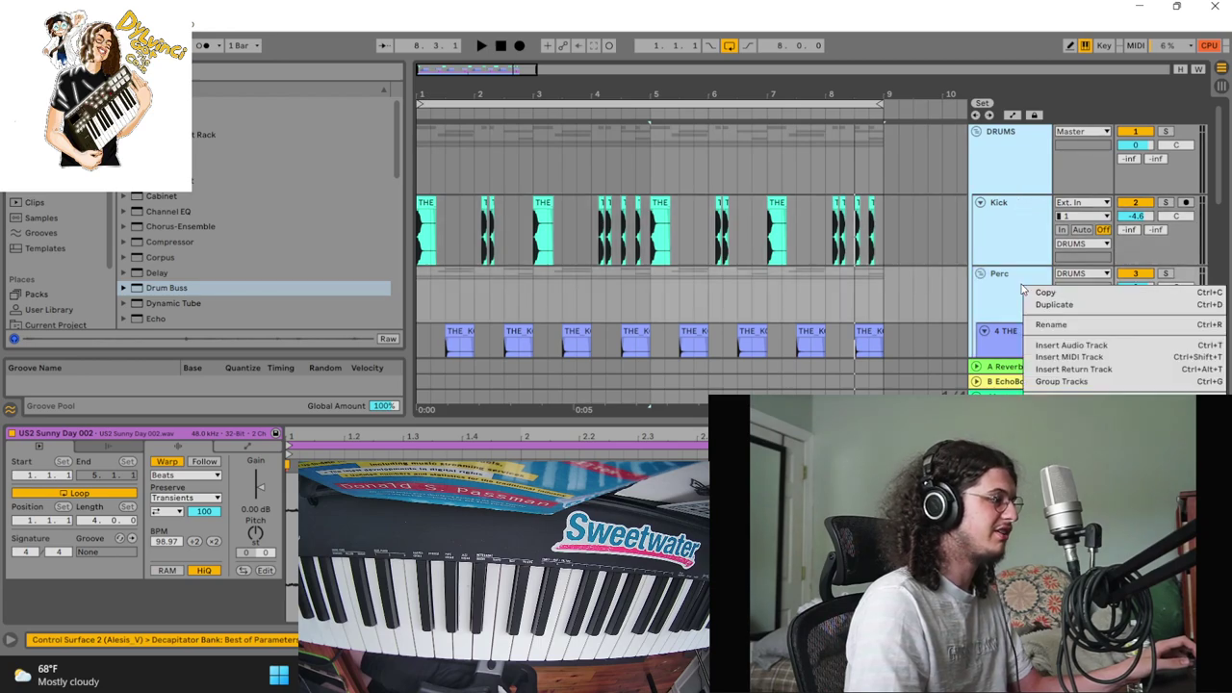
click(1035, 456)
click(1220, 641)
Color the individual tracks inside the Perc group pink
scroll(1049, 310, down, 3)
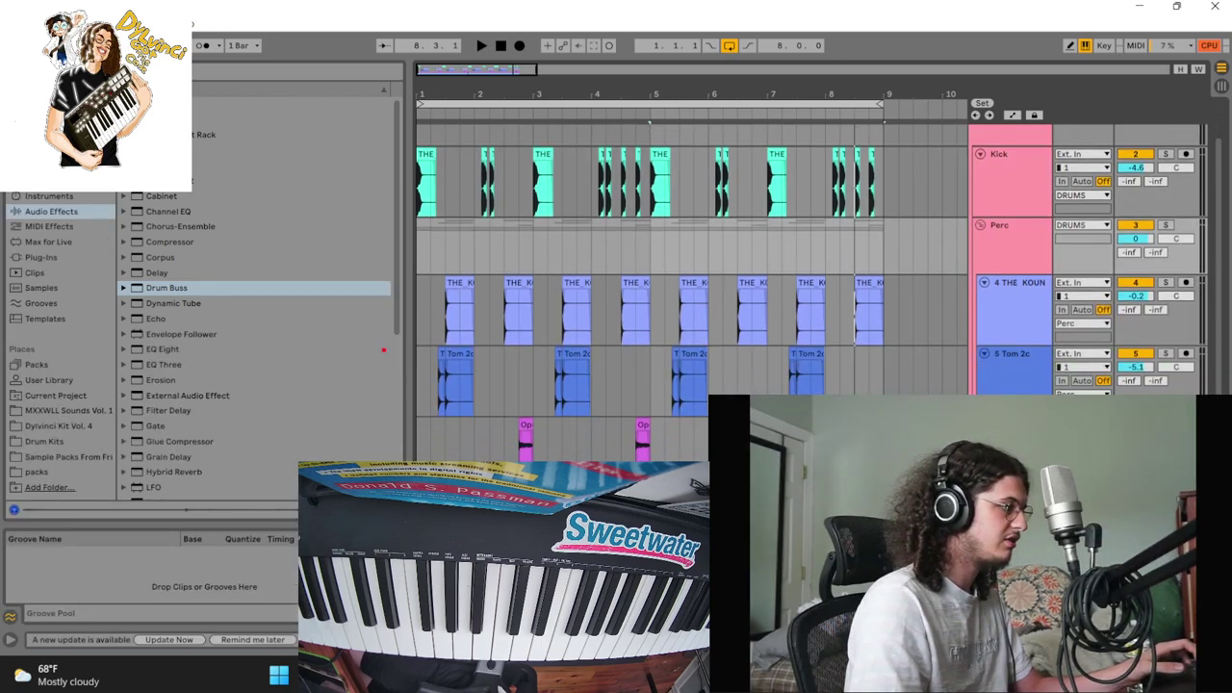
shift+click(1036, 259)
shift+click(1037, 321)
shift+click(1037, 381)
right_click(1037, 381)
click(1039, 559)
scroll(929, 317, down, 1)
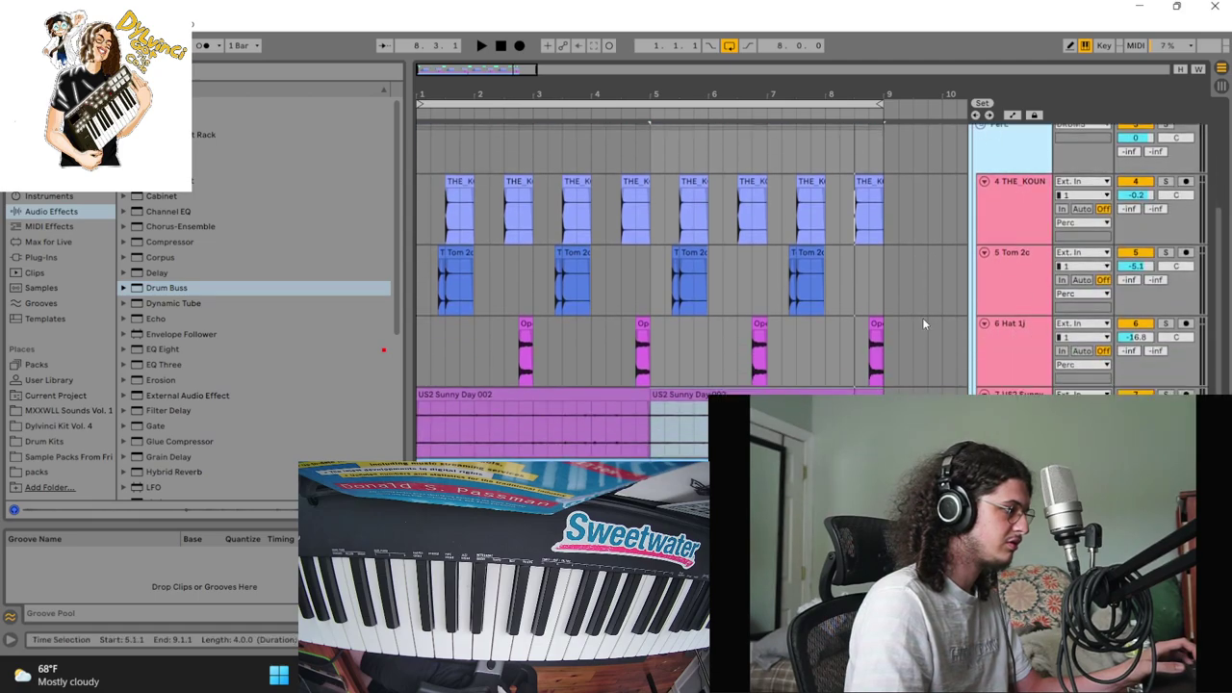
Recolor all clips in the arrangement to match their pink tracks
key(ctrl+a)
scroll(649, 260, up, 3)
right_click(749, 301)
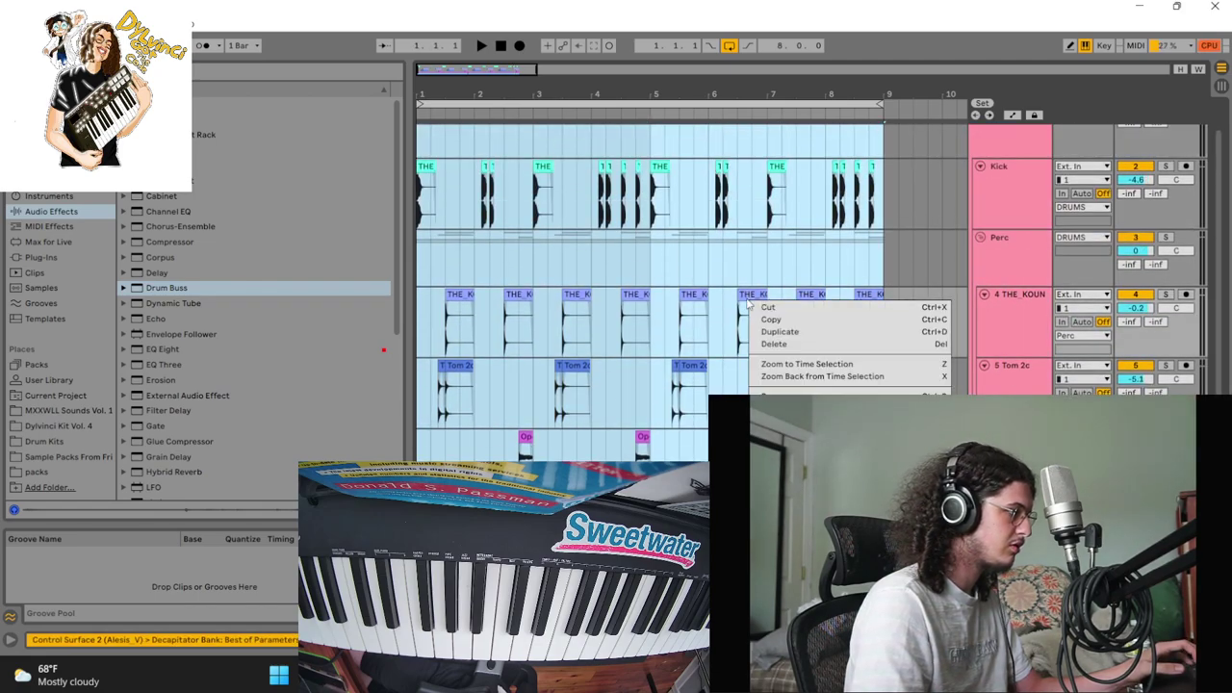
click(763, 568)
Change the Perc group's color to white
scroll(1001, 231, up, 1)
click(1006, 237)
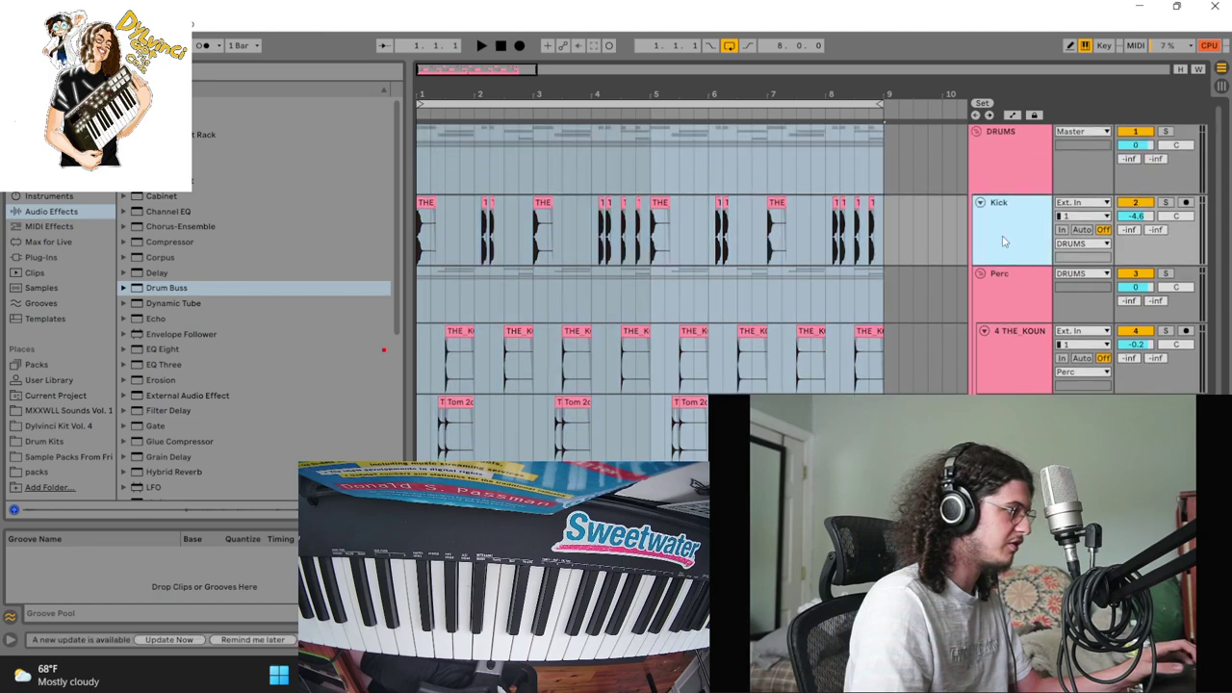
click(1014, 313)
right_click(1004, 319)
click(1191, 551)
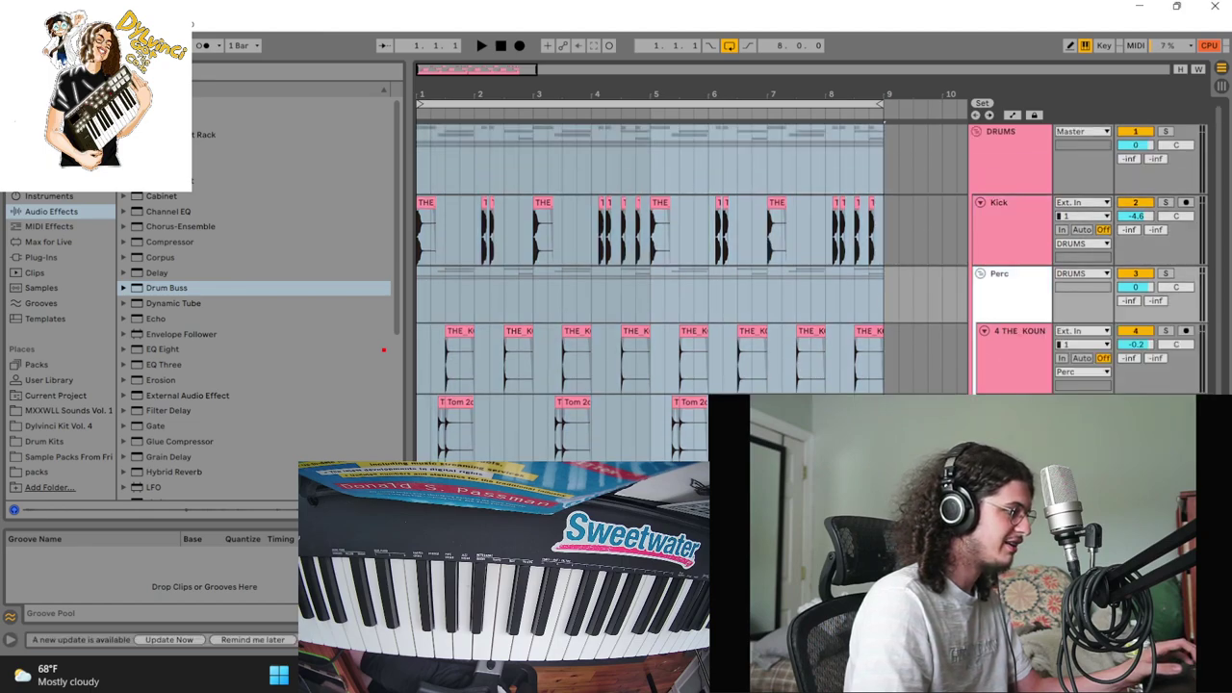
Add a Compressor audio effect to the Perc group
click(998, 289)
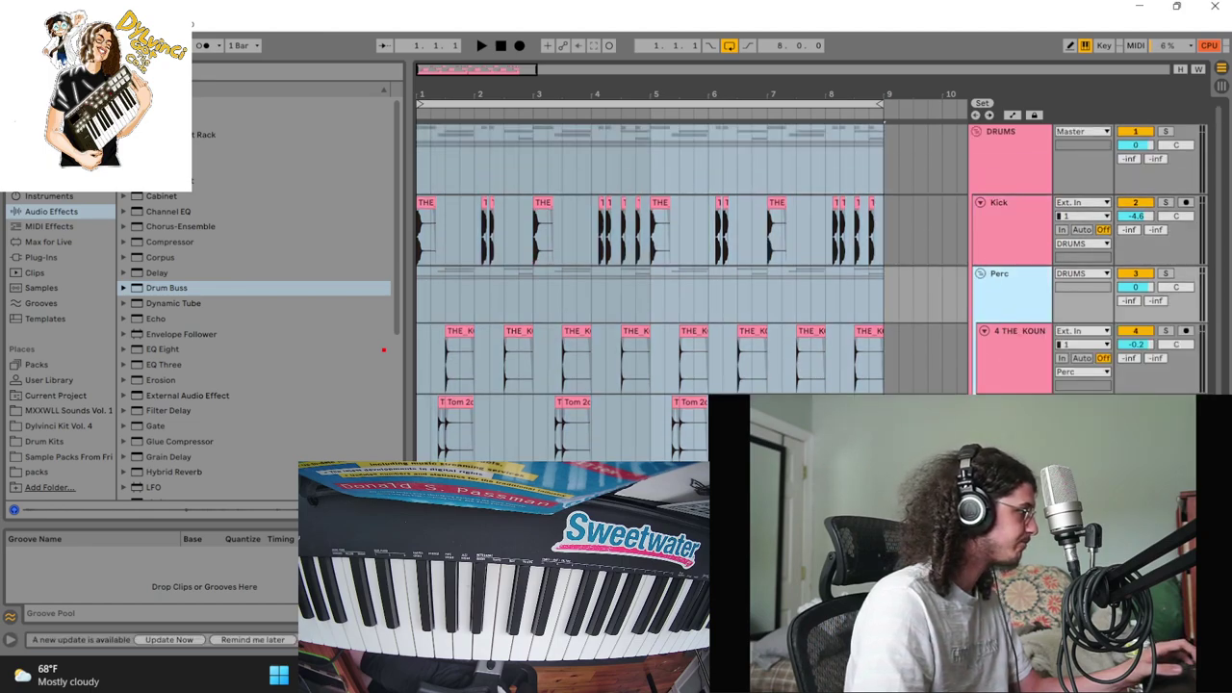
click(183, 241)
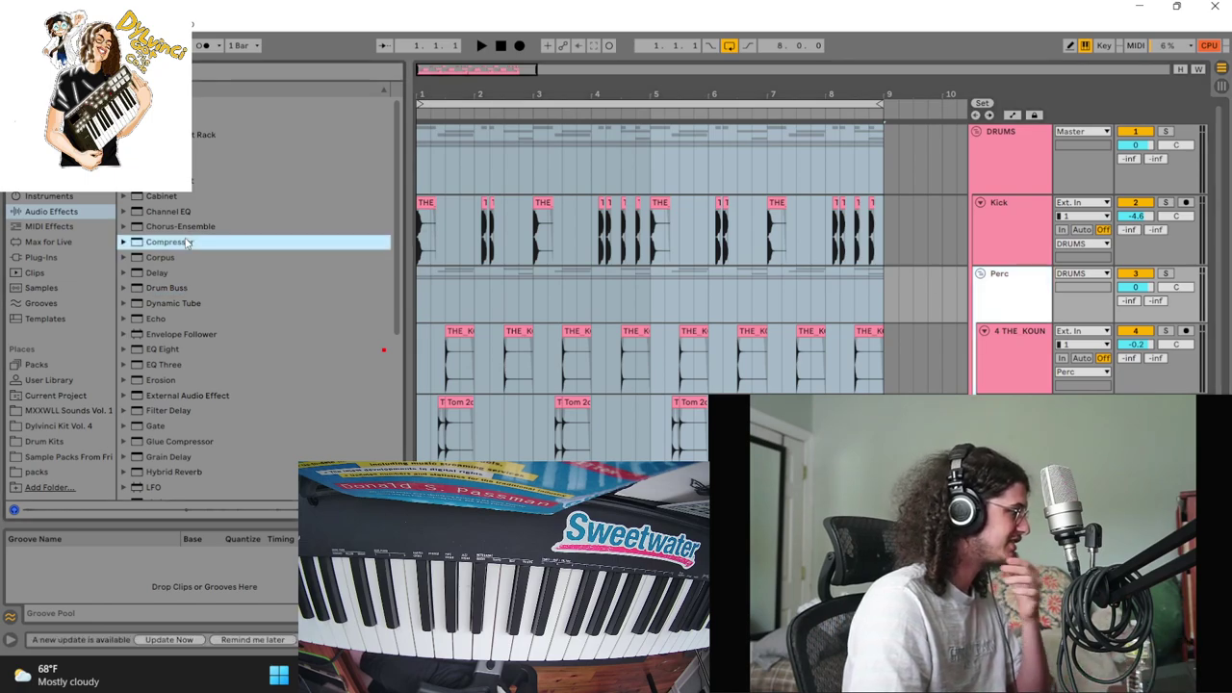
double_click(181, 241)
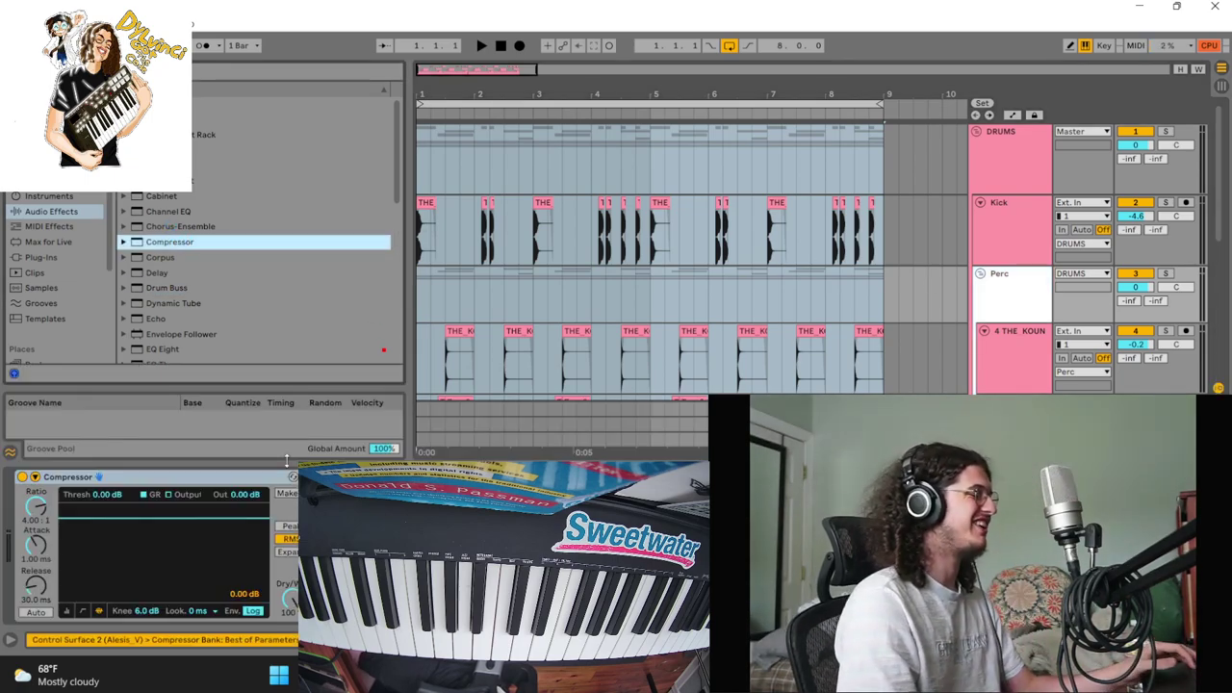
Enable the Compressor's sidechain on the Perc group with Kick as the audio source
click(34, 476)
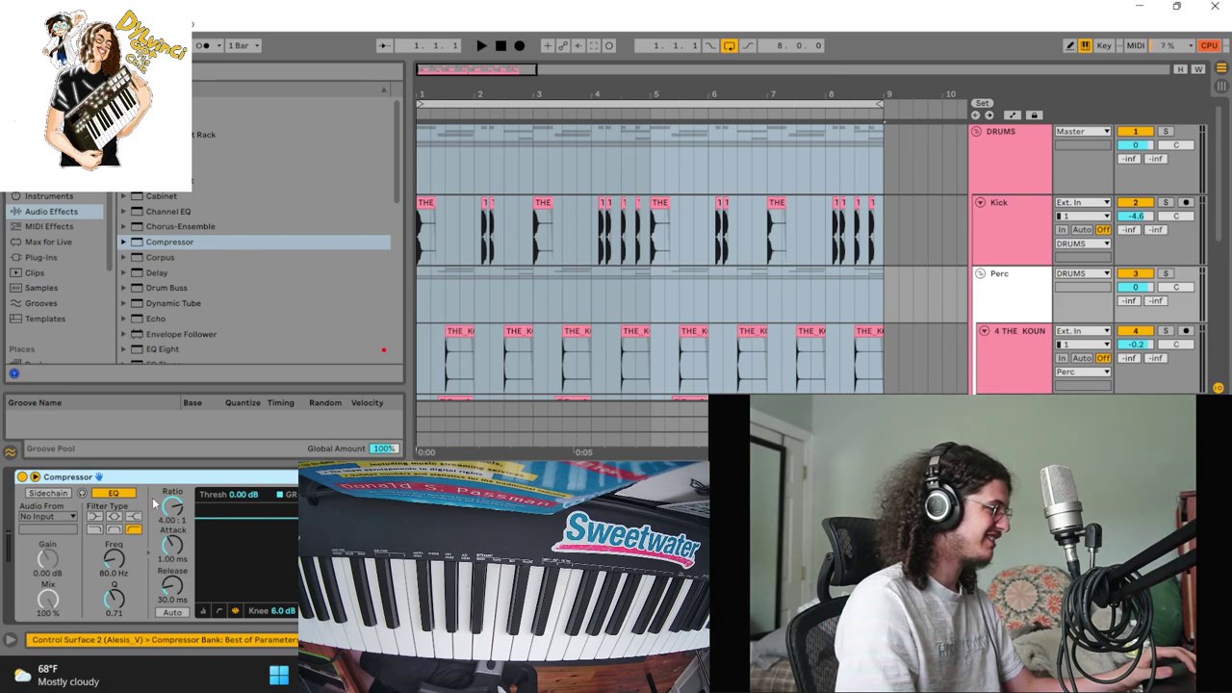
click(48, 517)
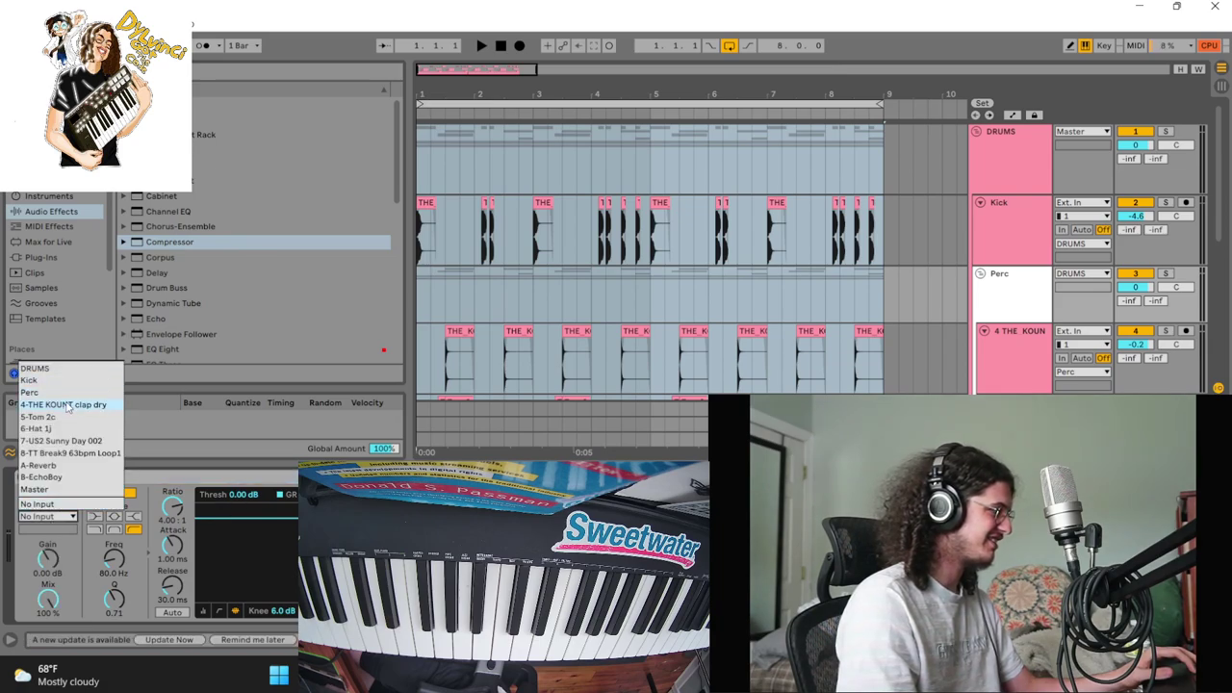
click(30, 380)
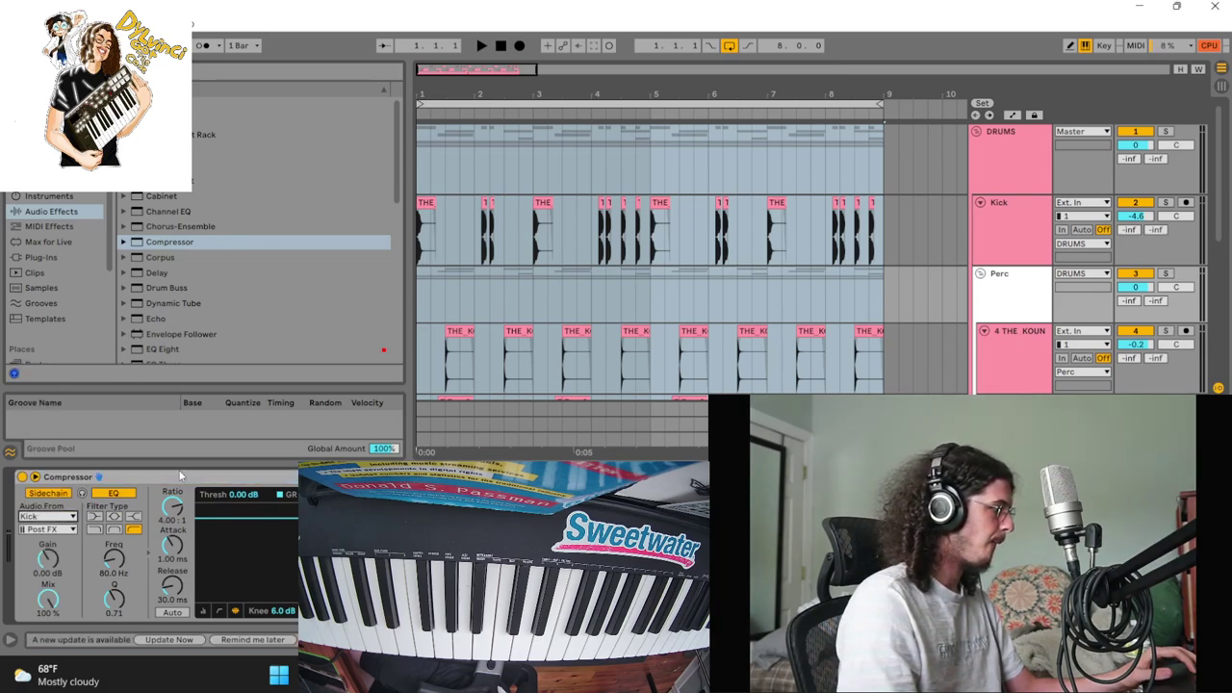
Set the Perc Compressor's threshold to -10.2 dB while listening to the drum loop
key(space)
mouse_move(247, 494)
mouse_down()
mouse_move(248, 517)
mouse_move(247, 503)
mouse_up()
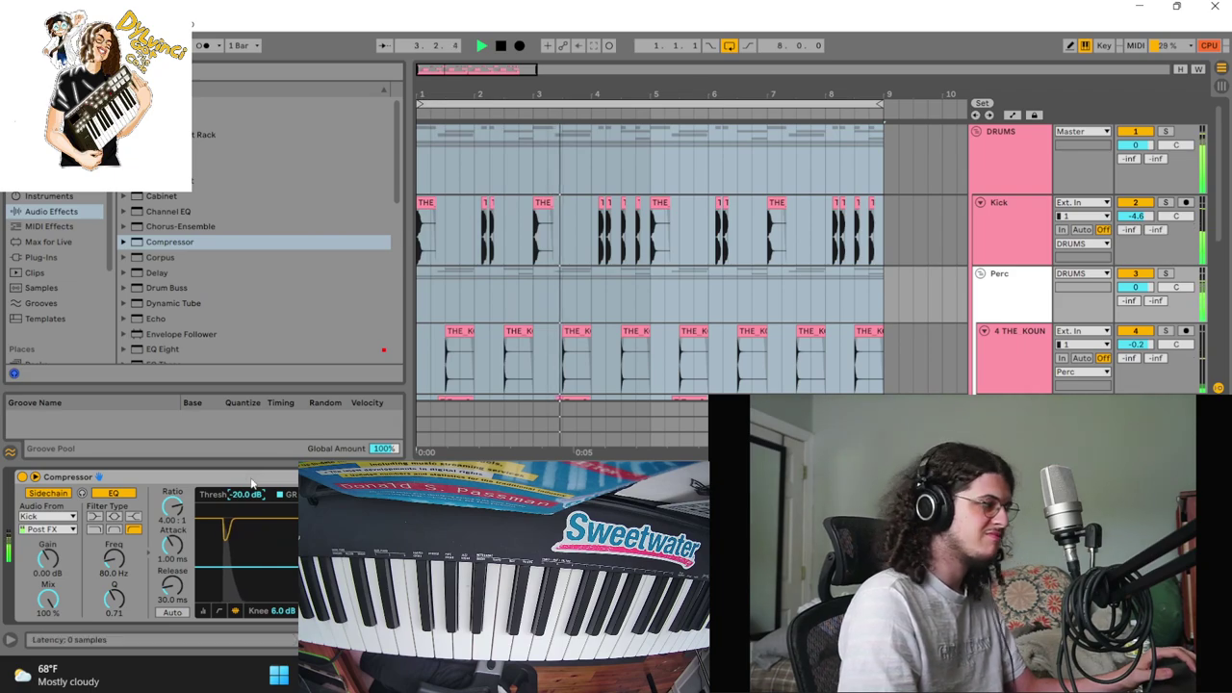
drag(252, 496, 252, 489)
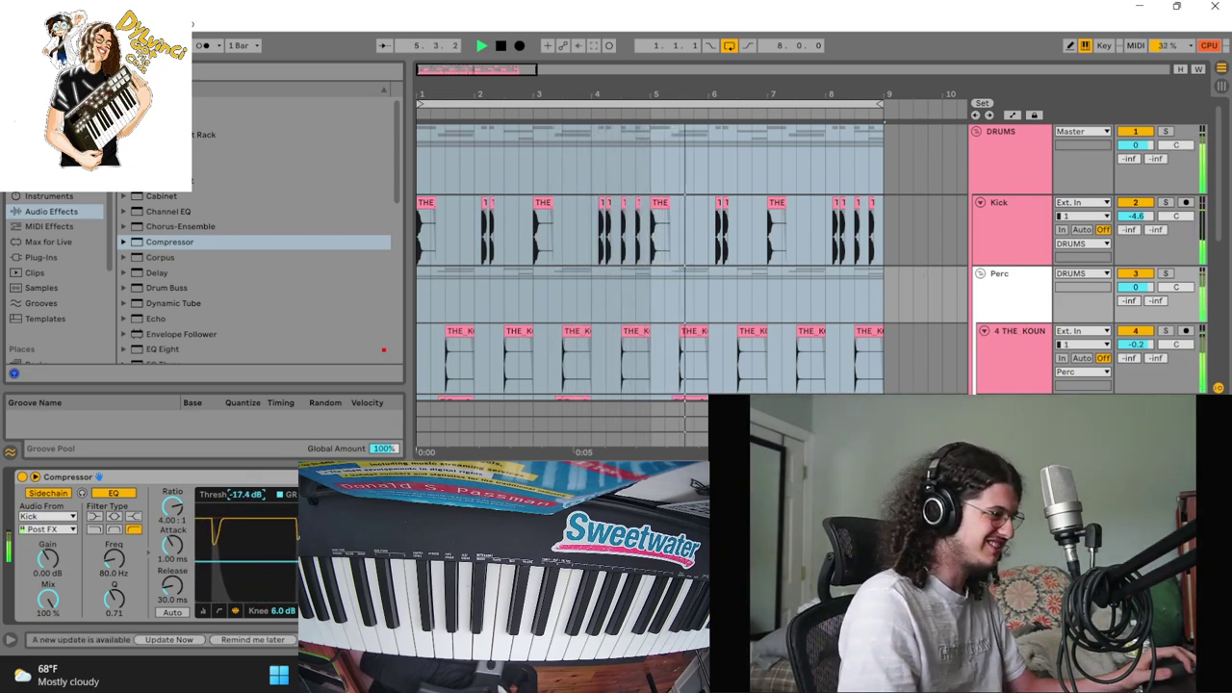
drag(257, 495, 256, 494)
key(space)
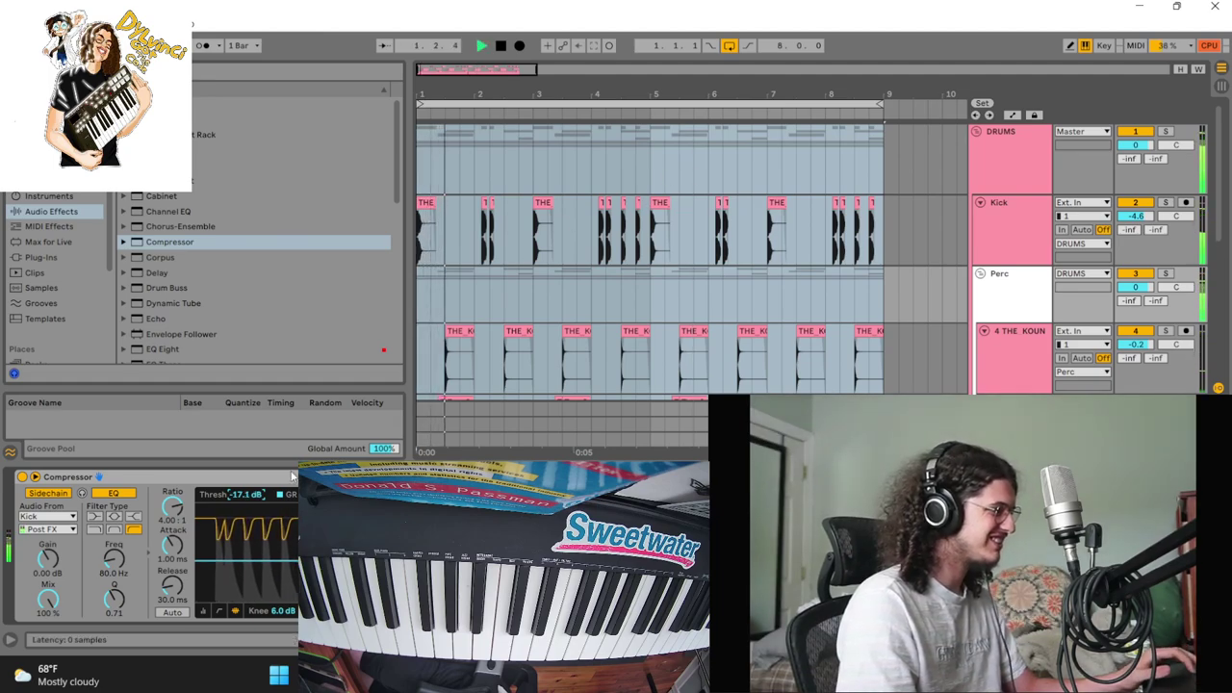
mouse_move(239, 497)
mouse_down()
mouse_move(239, 479)
mouse_move(238, 502)
mouse_up()
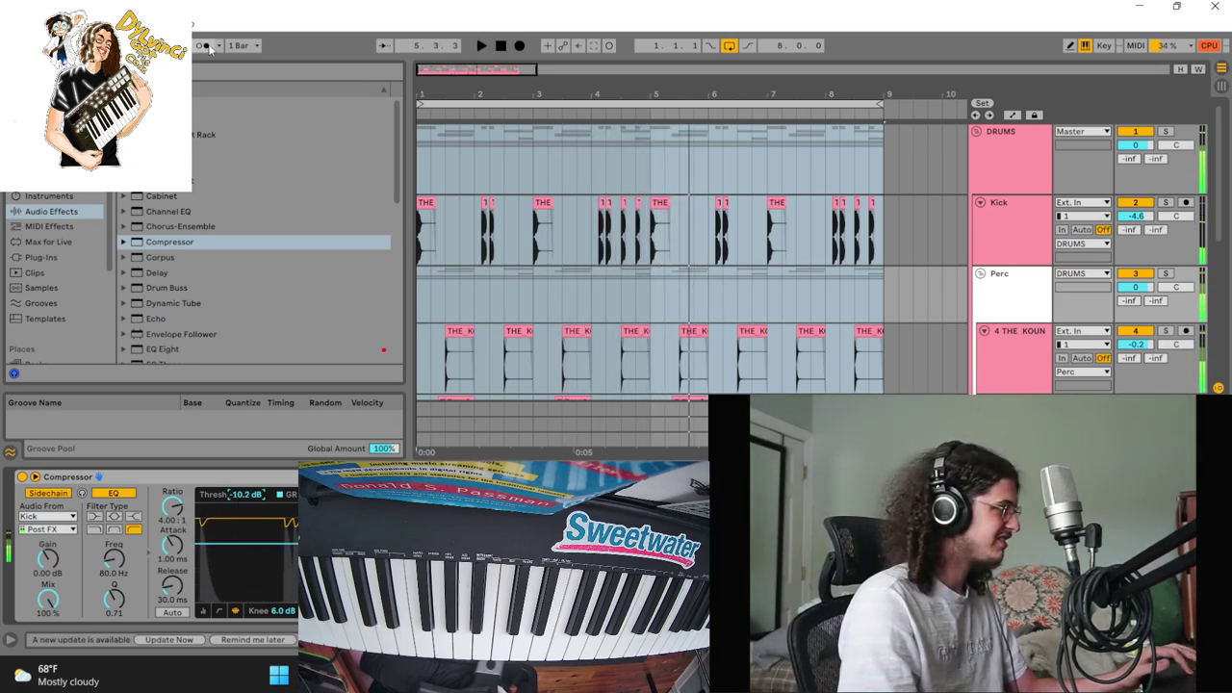
key(space)
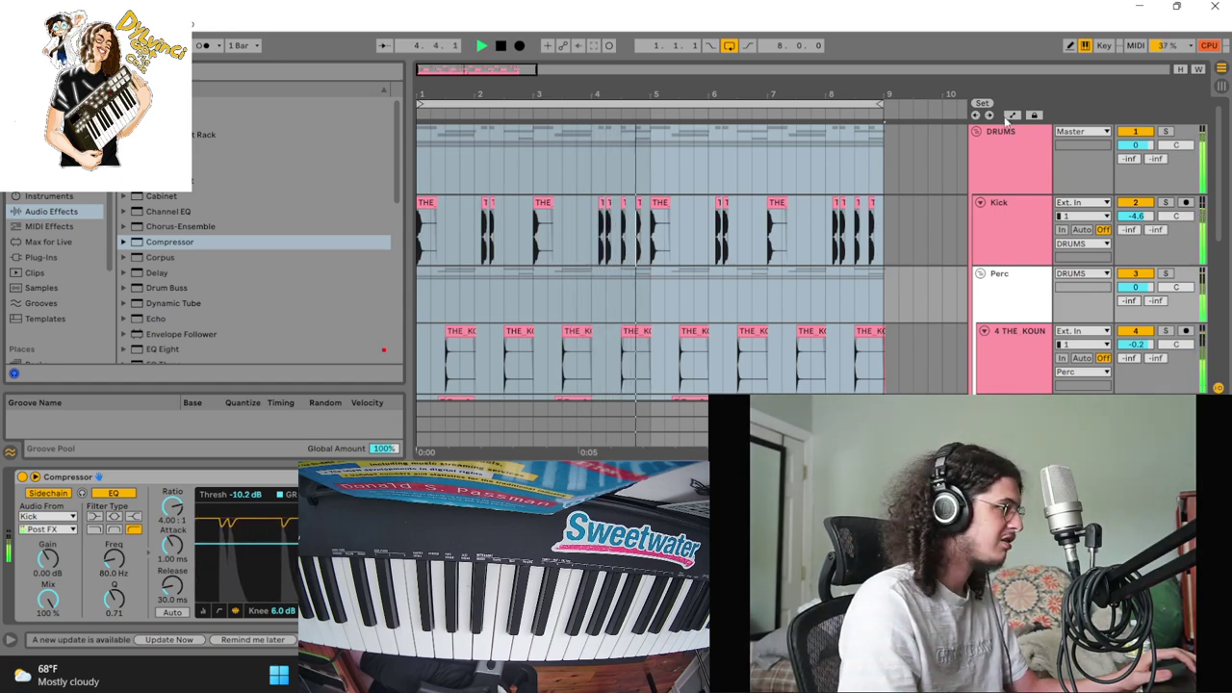
Collapse the DRUMS group and add the Stage-73 V plug-in instrument on a new track below it
click(978, 132)
right_click(983, 216)
click(55, 269)
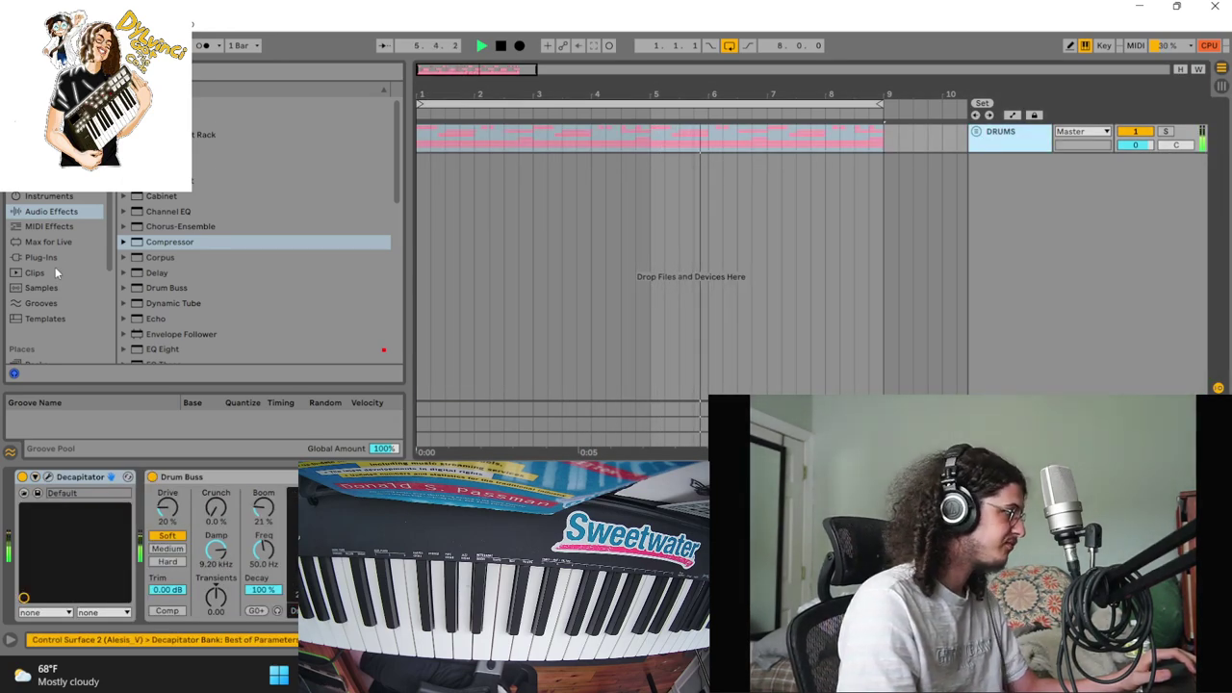
click(55, 258)
scroll(195, 158, down, 10)
drag(358, 234, 993, 193)
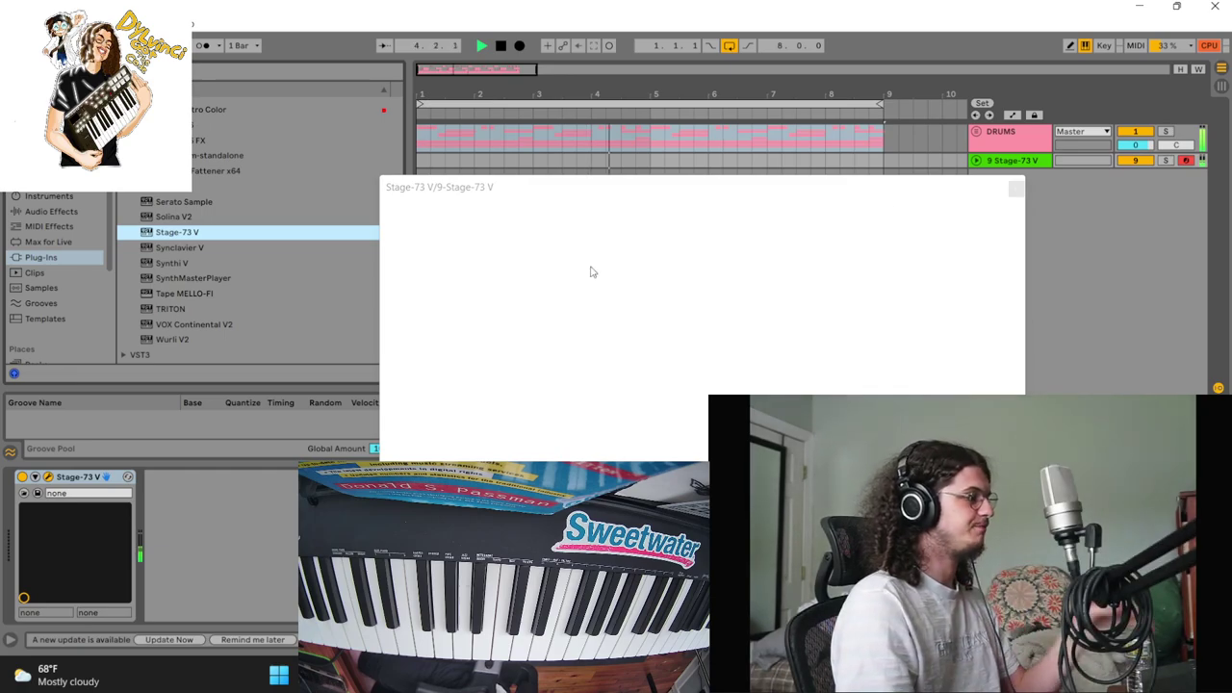
Choose a different preset in Stage-73 V and close the instrument's window
click(665, 210)
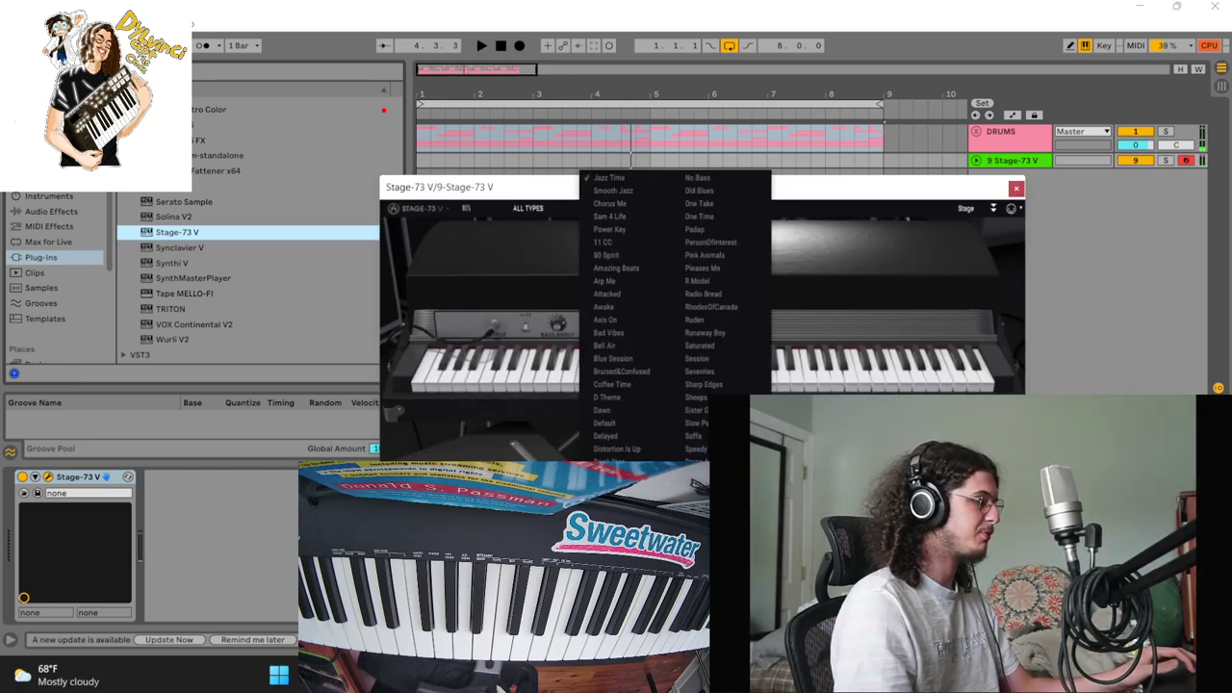
click(705, 475)
click(1015, 190)
Add the RC-20 Retro Color plug-in to the Stage-73 V track
scroll(304, 254, up, 5)
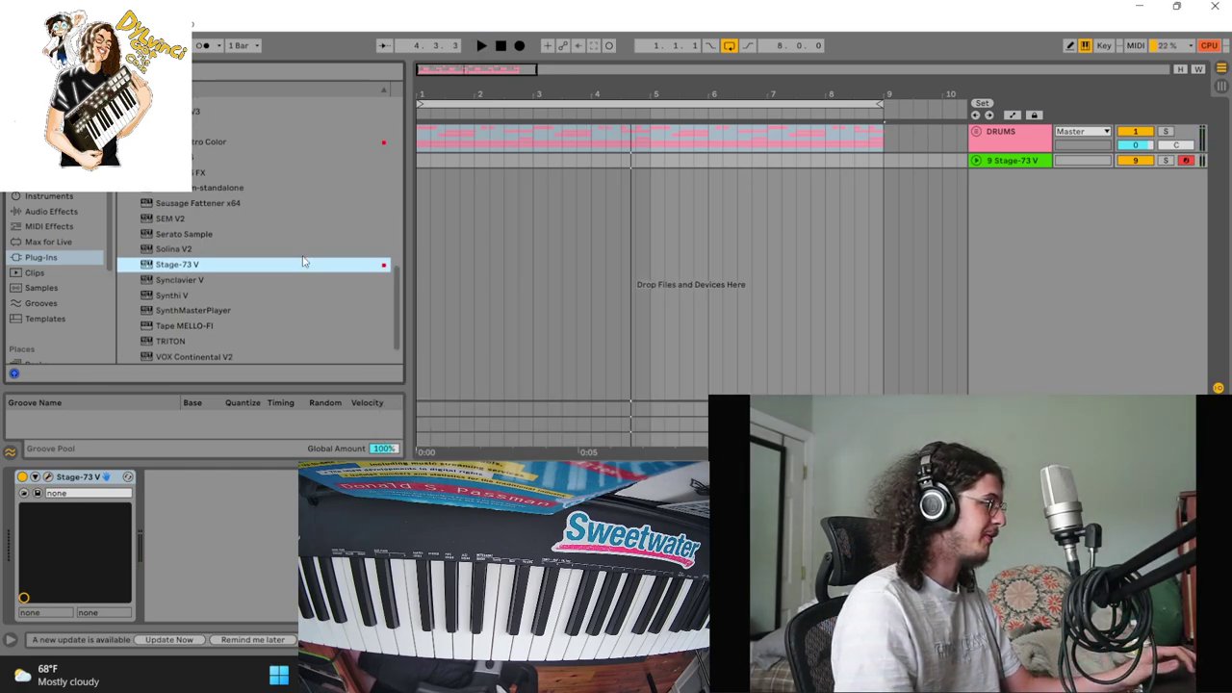
click(238, 222)
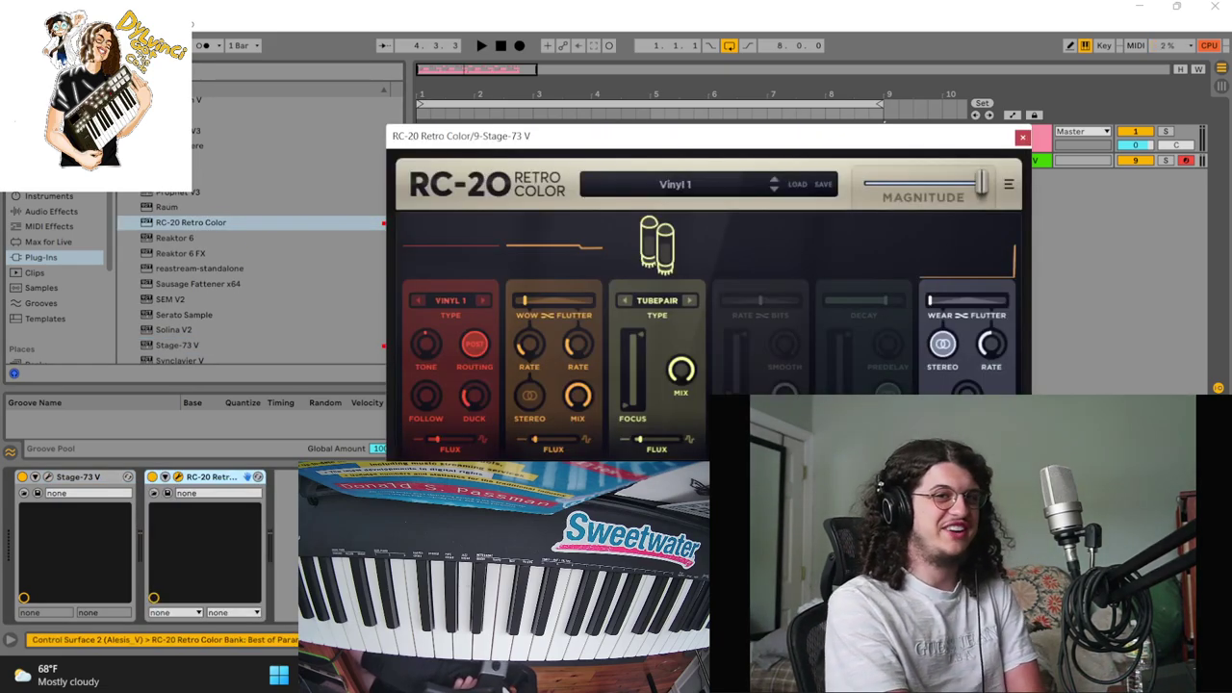
Enable the reverb module in the Stage-73 V track's RC-20 Retro Color, set the noise type to Studio 2 and close the plug-in
click(864, 525)
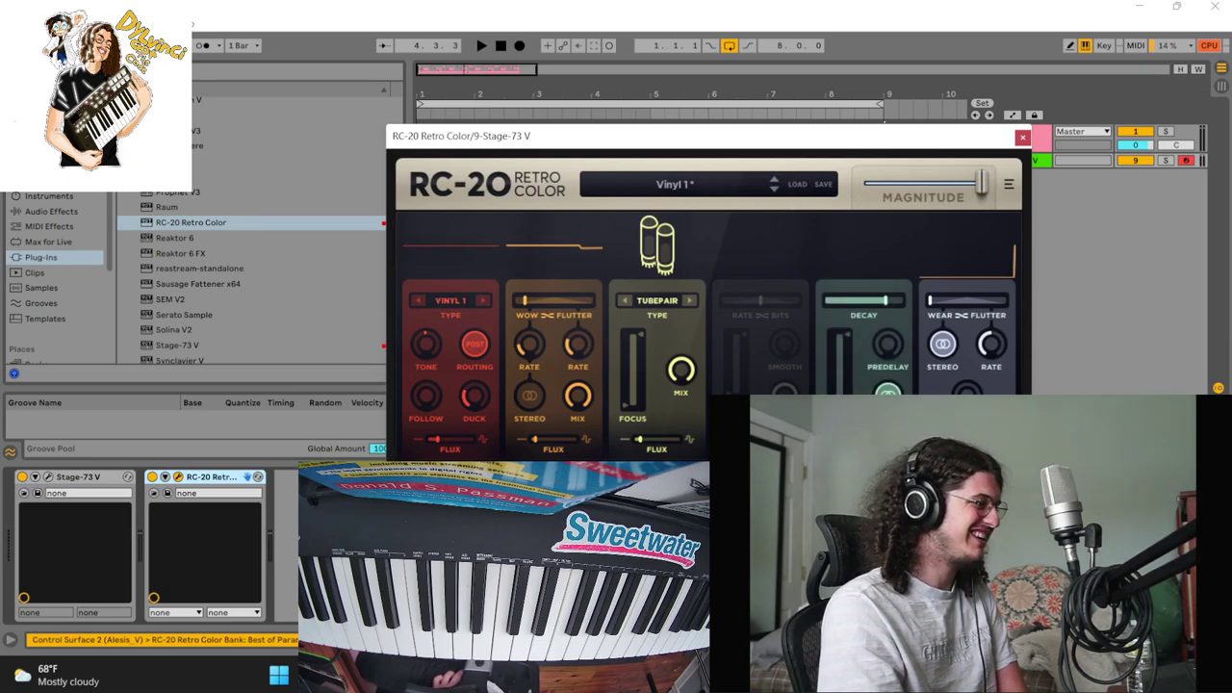
click(450, 301)
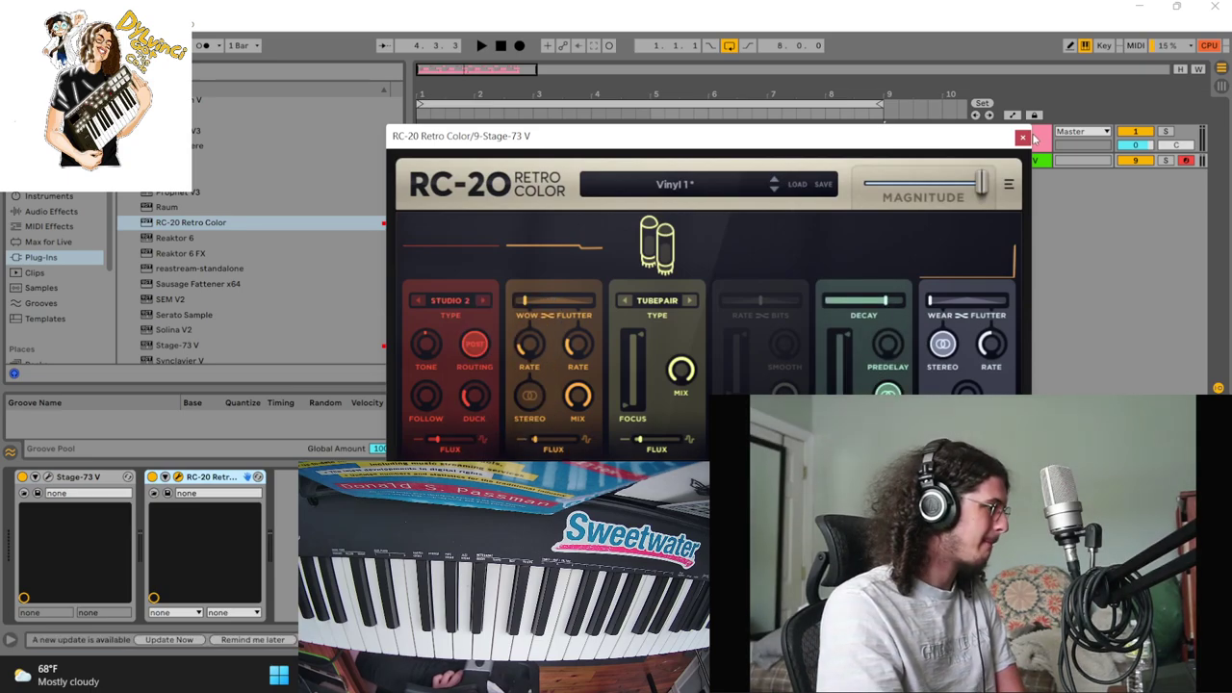
click(1023, 136)
Add the Cassette plug-in to the Stage-73 V track, check its settings page and close its window
scroll(143, 275, up, 6)
scroll(157, 222, up, 3)
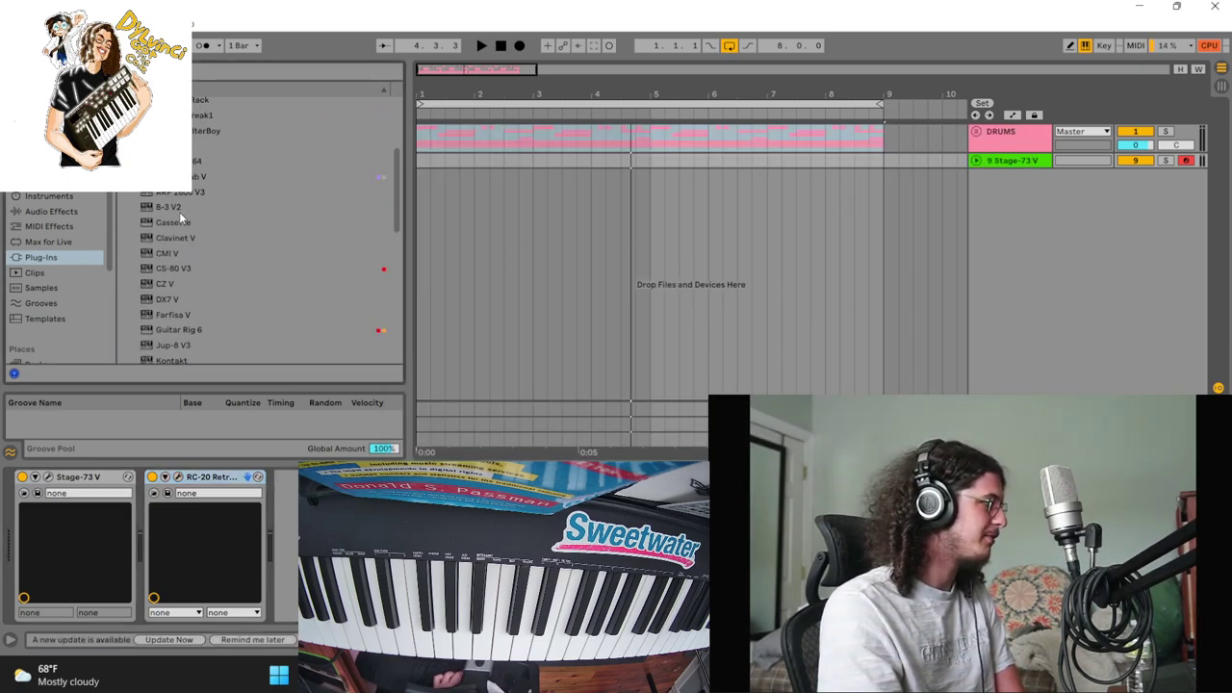
click(179, 222)
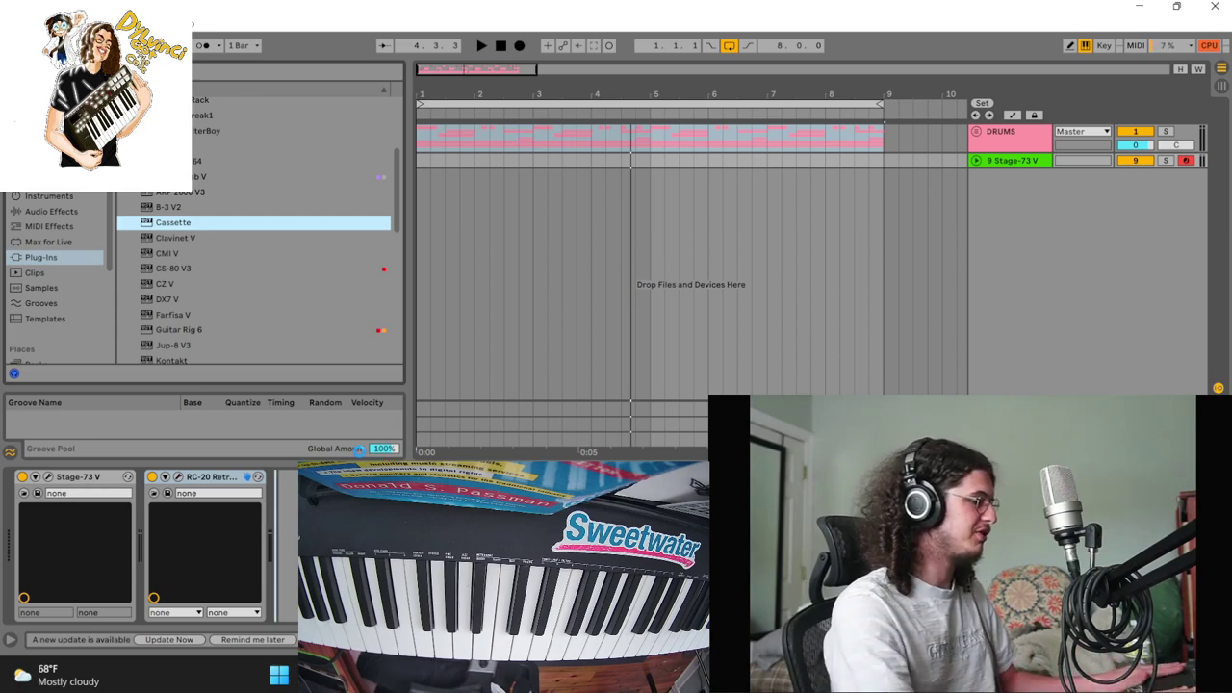
key(Return)
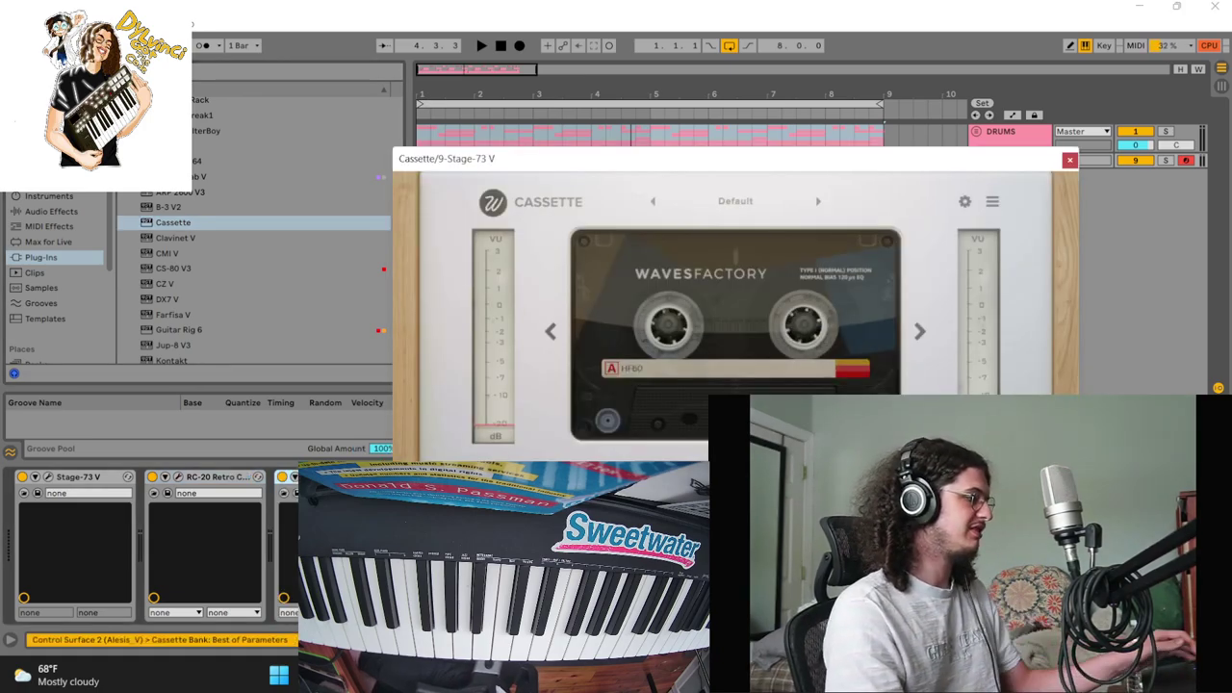
click(965, 203)
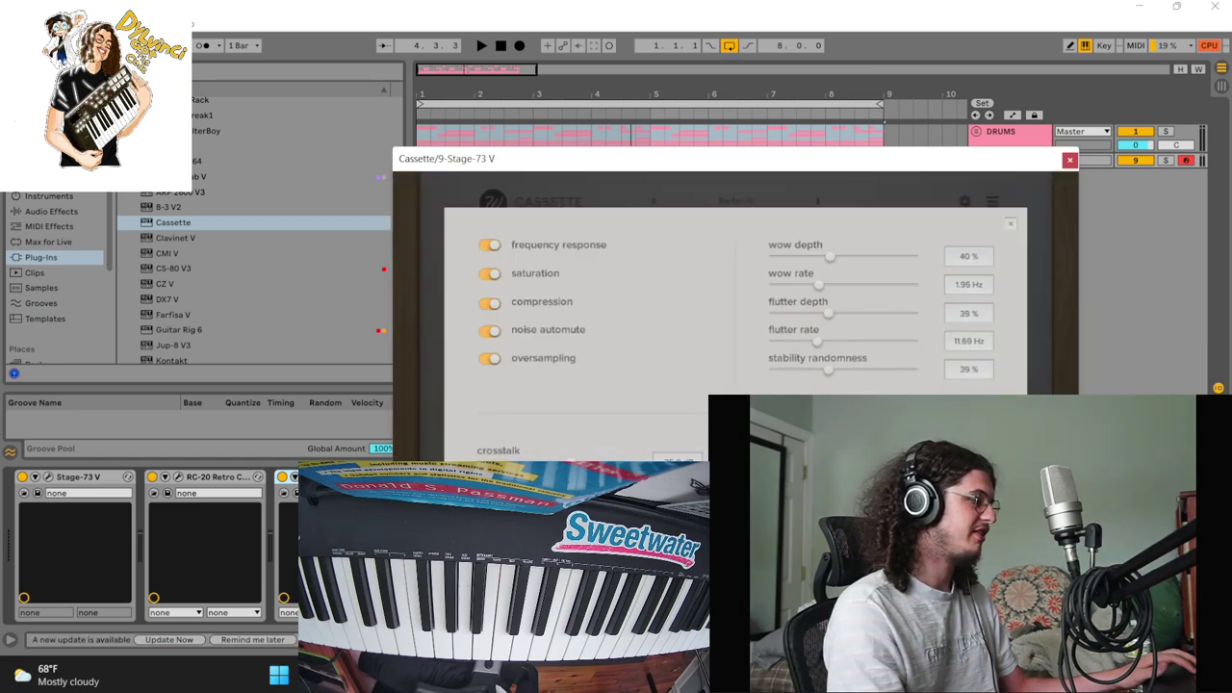
click(1070, 159)
Enlarge the Stage-73 V track and loop-record an electric piano part over the drums
drag(1008, 166, 1008, 248)
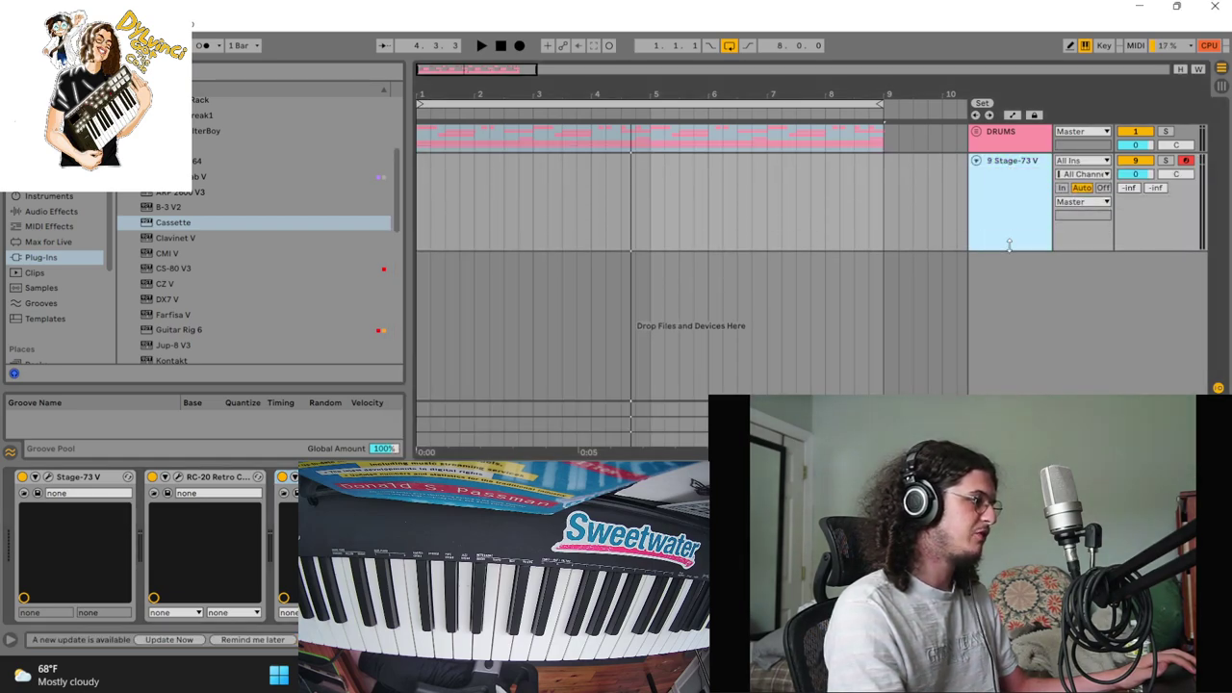
key(space)
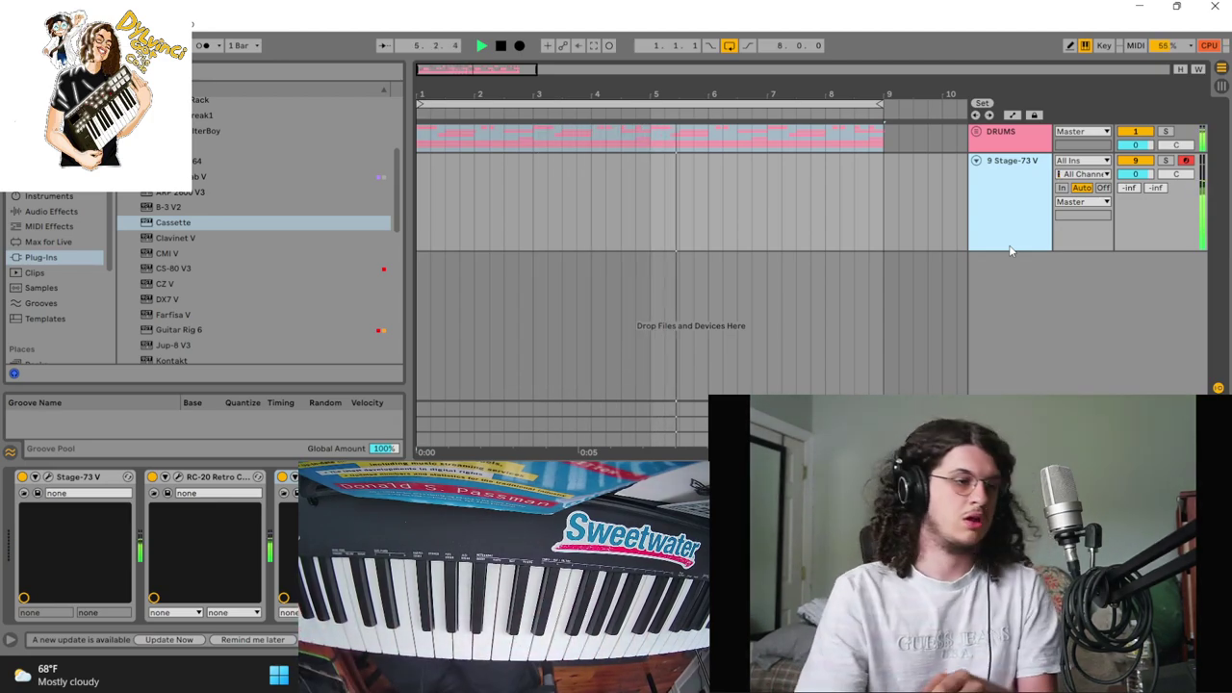
click(517, 45)
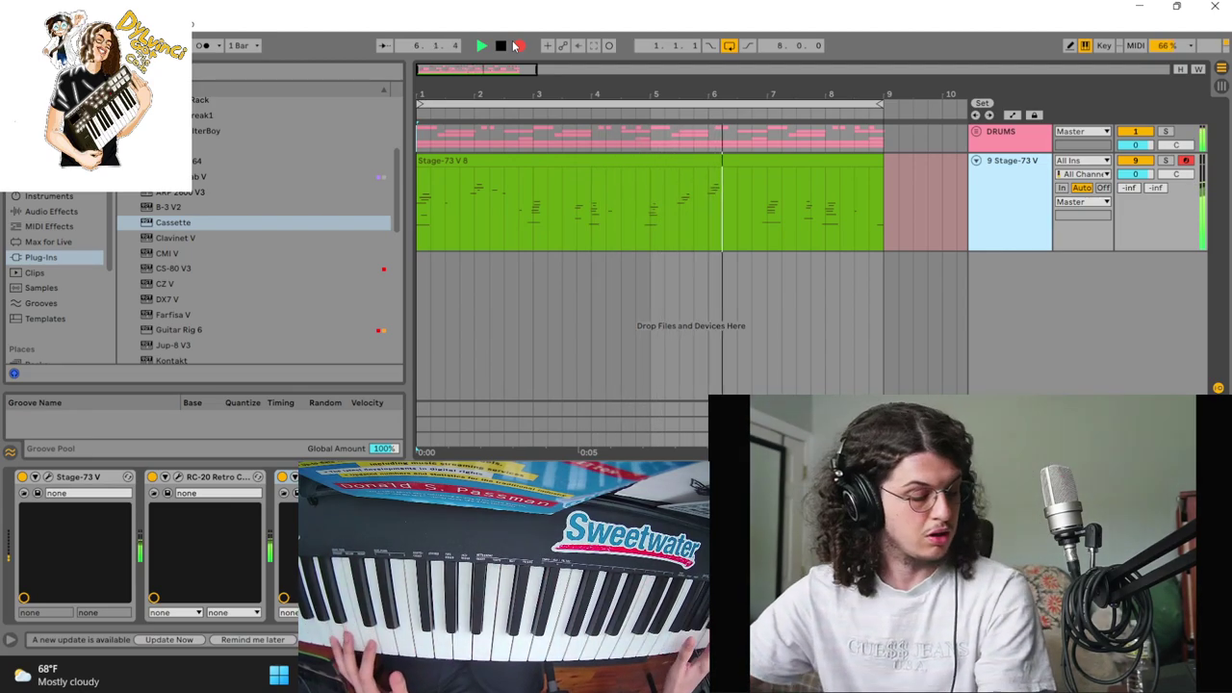
key(space)
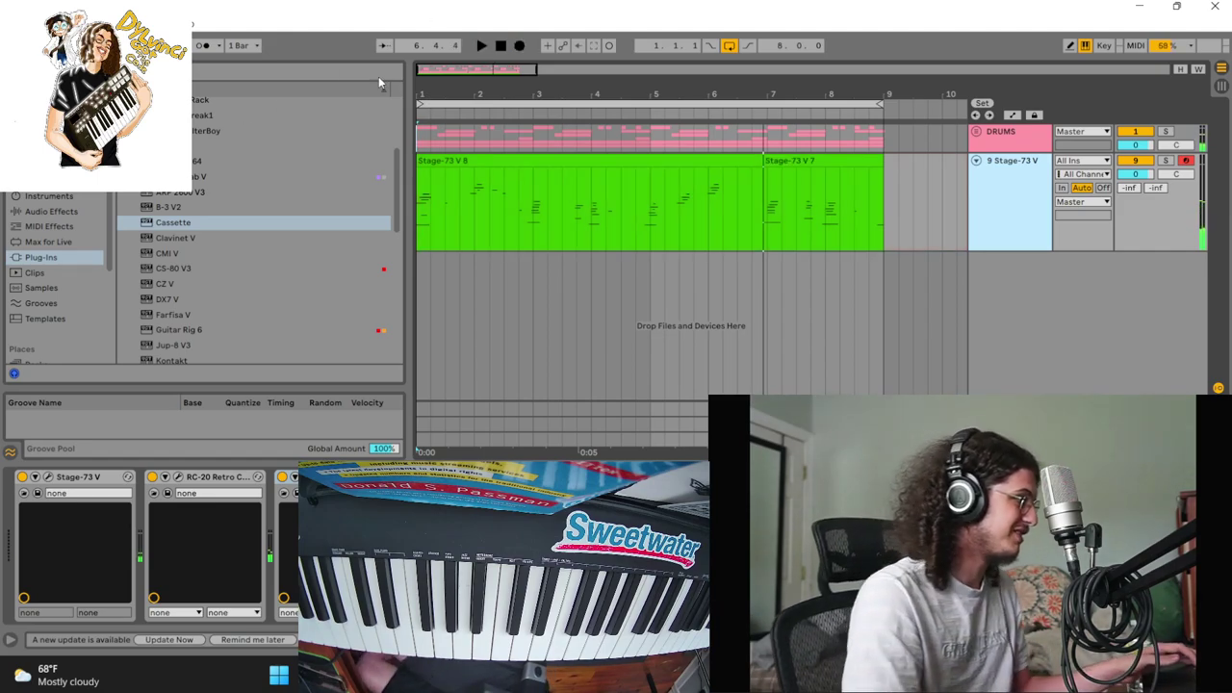
Shift the recorded piano take to fill the eight-bar loop, and delete its tail from 8.4.1 onward
click(530, 229)
key(space)
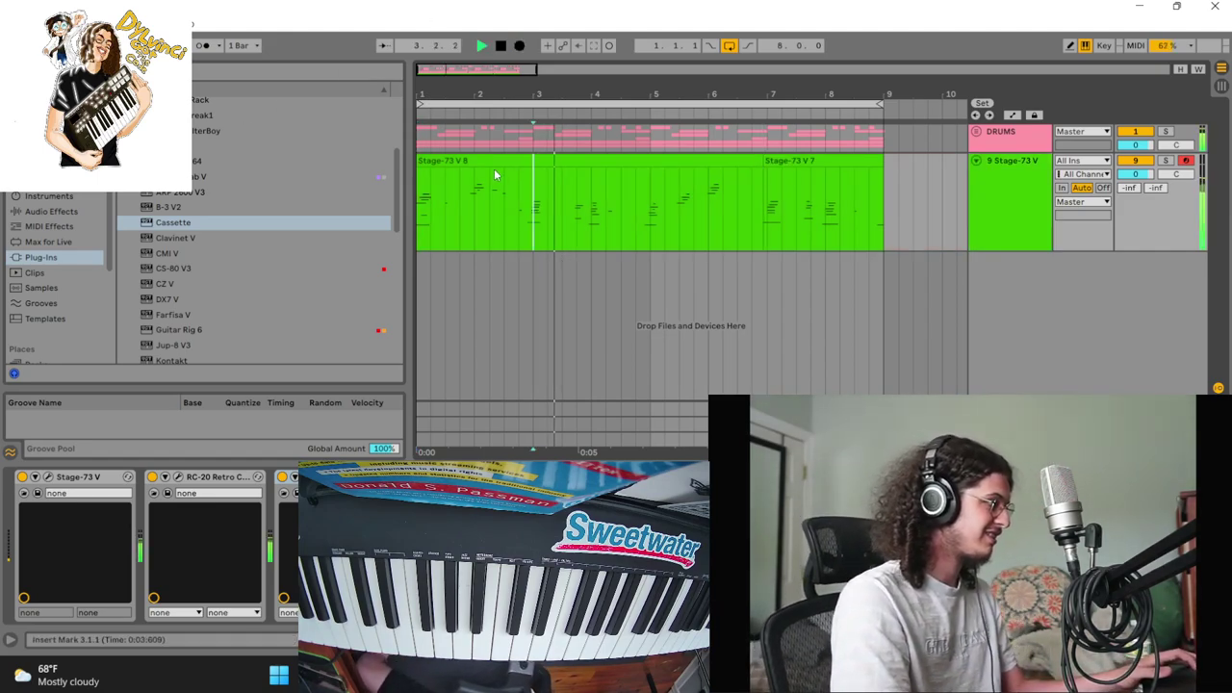
drag(455, 168, 255, 189)
key(space)
key(space)
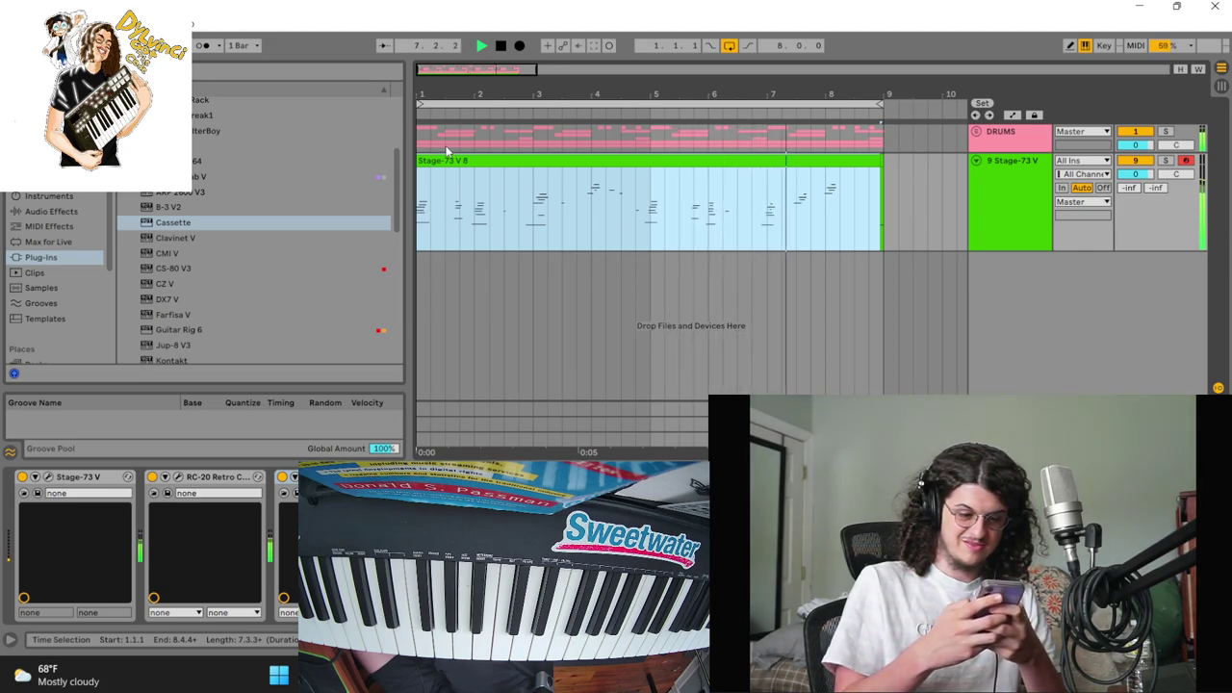
drag(942, 230, 870, 228)
key(Delete)
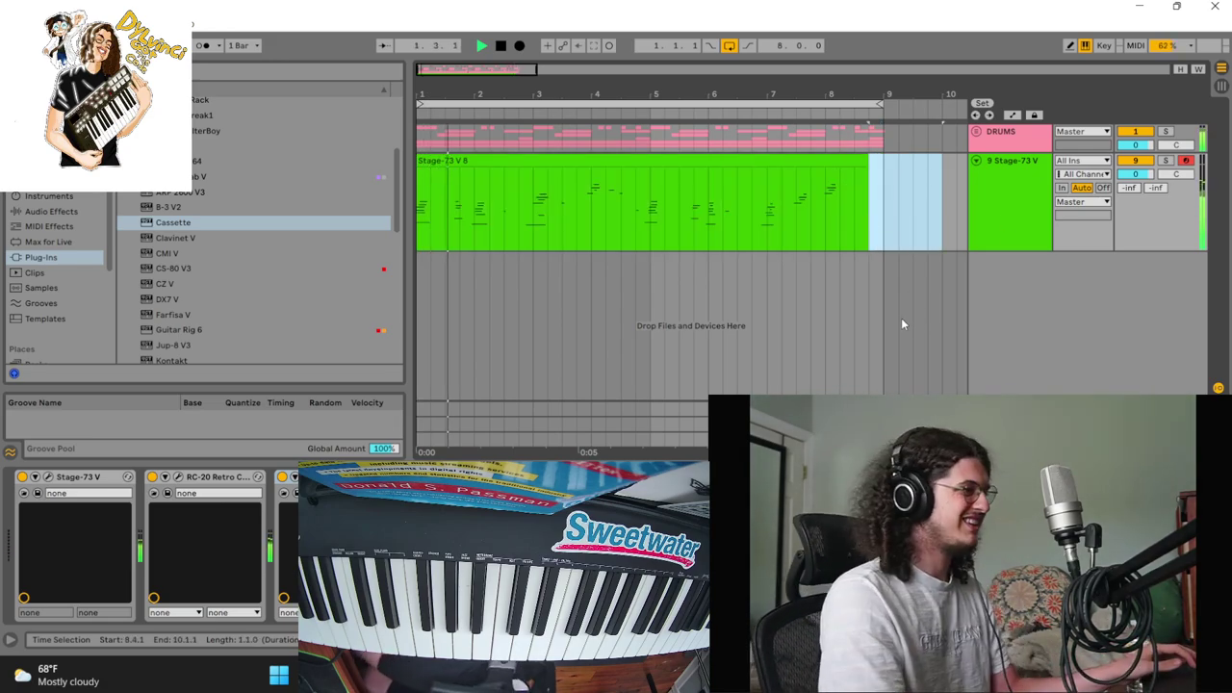
Create an audio track below Stage-73 V, set its external input channel to 1, arm it and stop playback
click(985, 216)
right_click(1014, 297)
key(Escape)
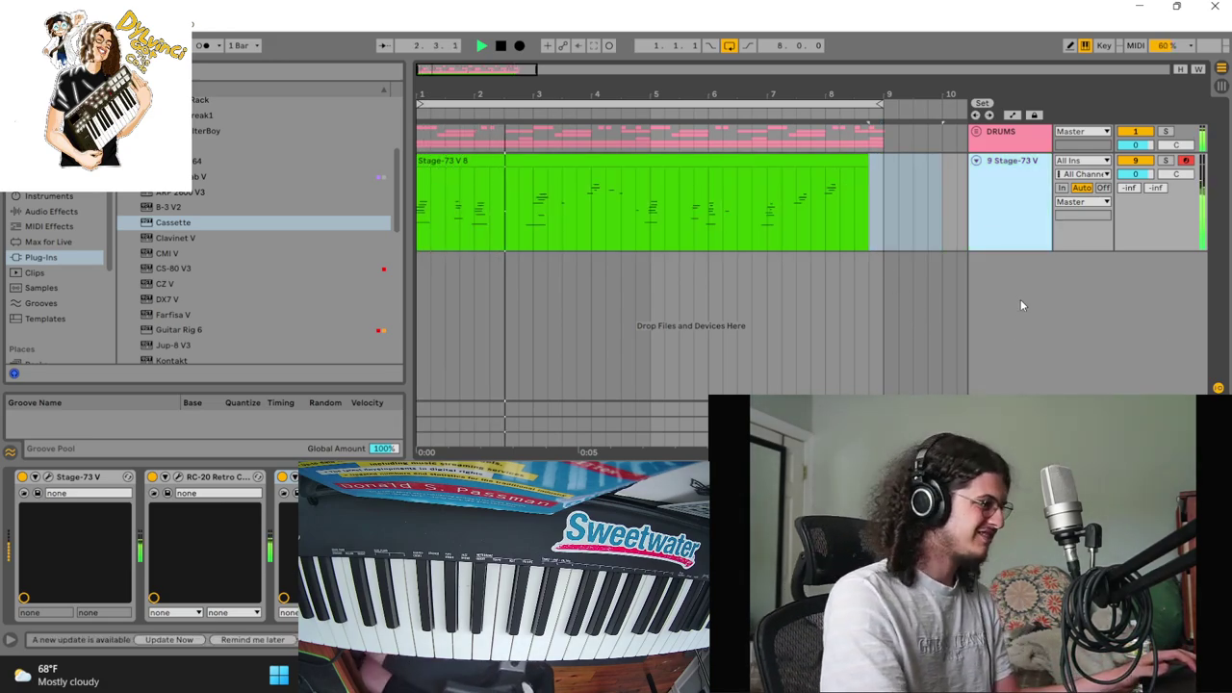
key(ctrl+t)
click(1090, 273)
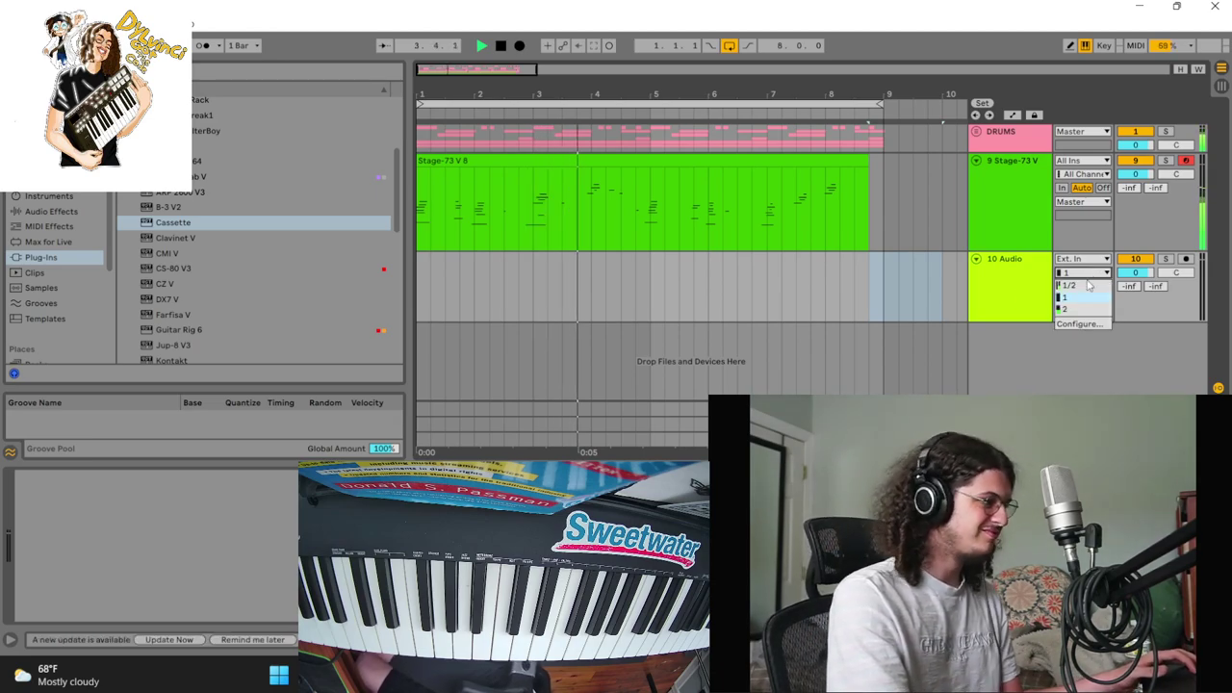
click(1081, 298)
click(1186, 259)
key(space)
Add the Tuner audio effect to the new audio track and delete the duplicate Tuner
click(1007, 292)
click(188, 220)
scroll(188, 216, down, 2)
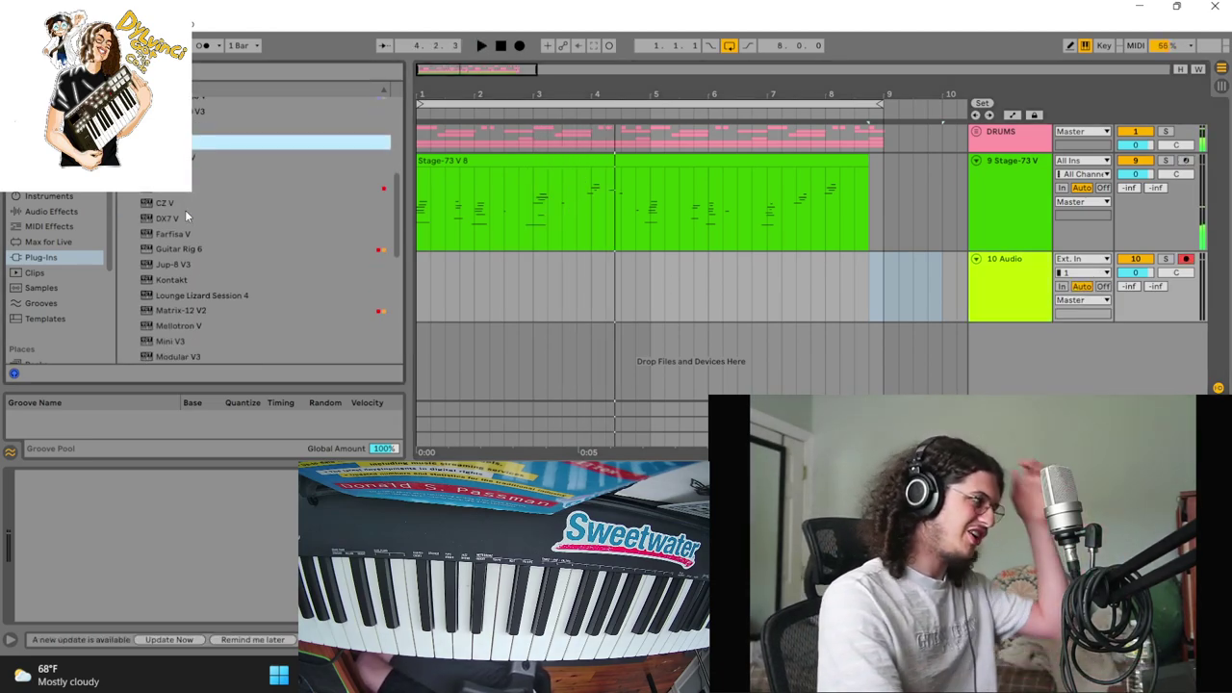
click(66, 214)
scroll(141, 252, down, 5)
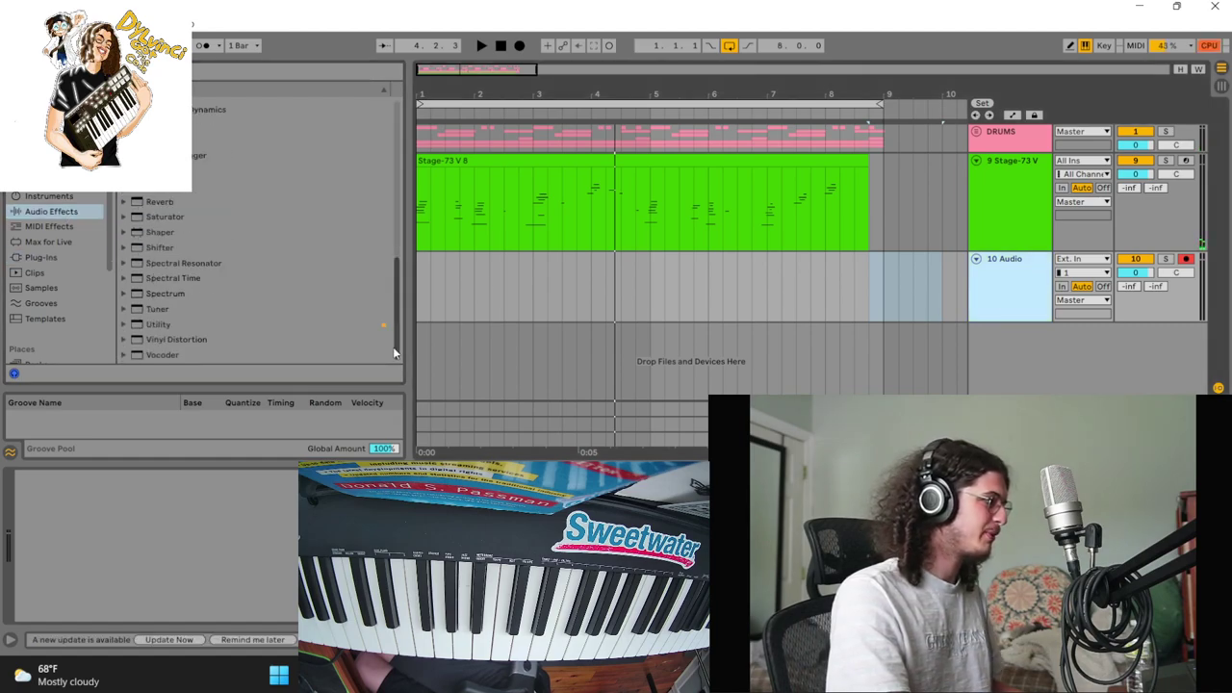
click(165, 308)
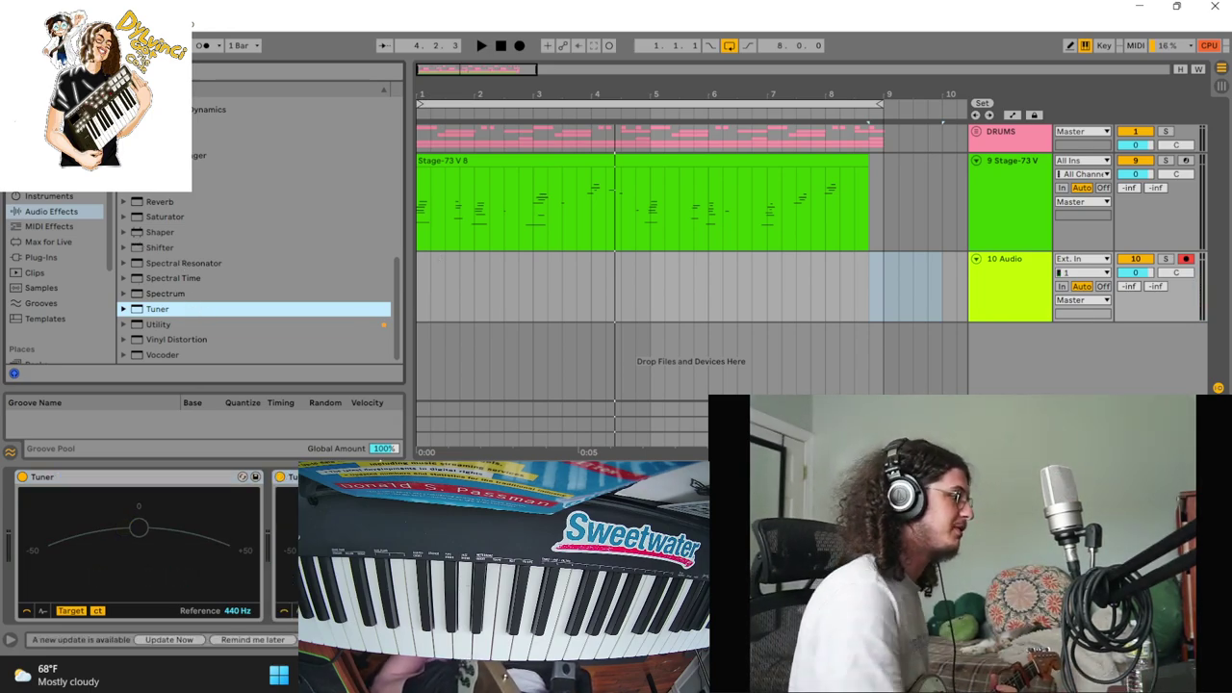
click(327, 477)
key(Delete)
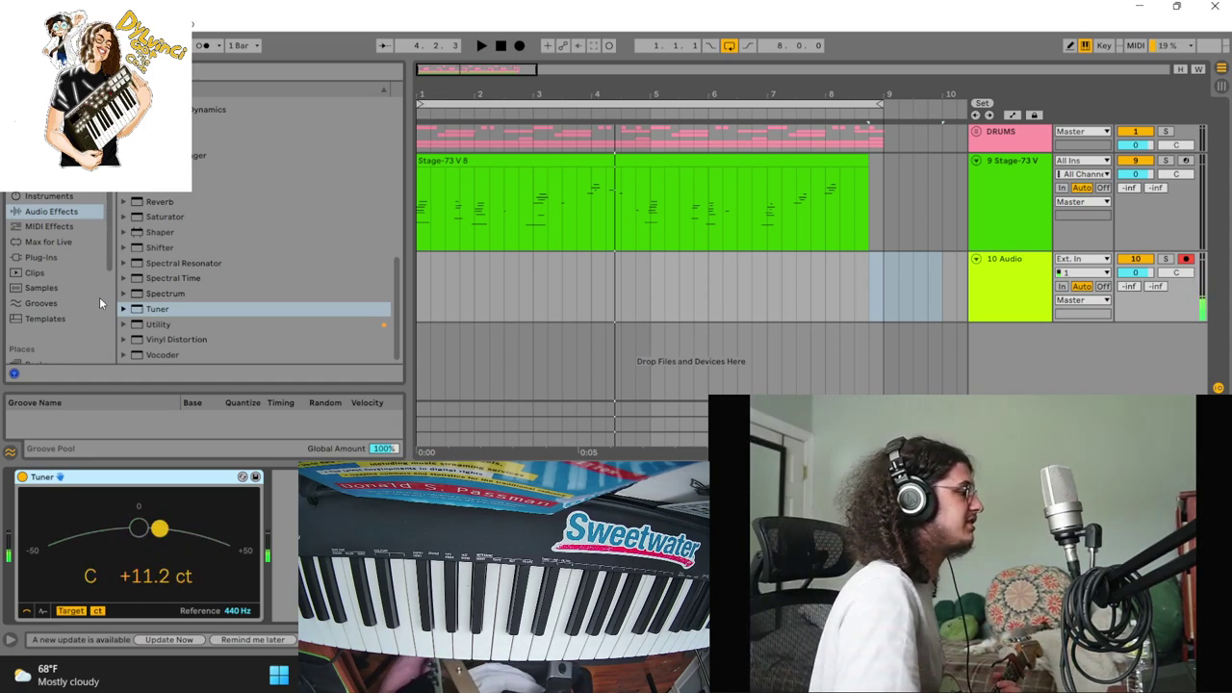
Add the Guitar Rig 6 plug-in after the Tuner on the audio track
click(86, 258)
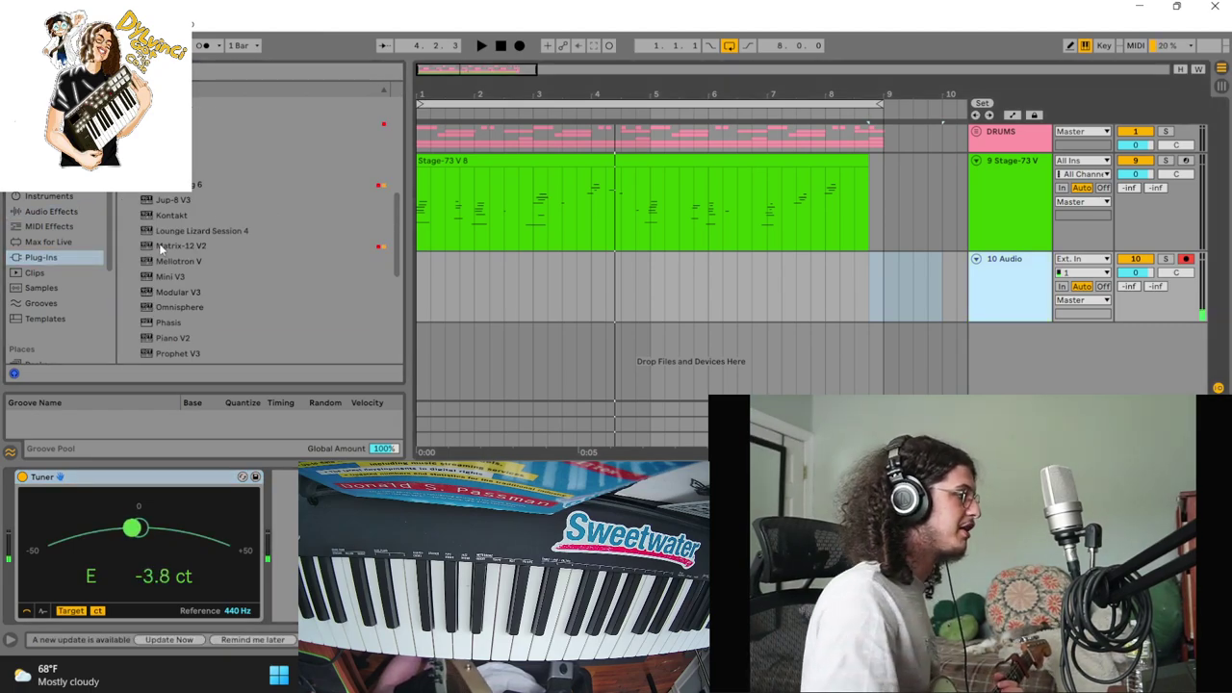
scroll(234, 252, up, 3)
scroll(235, 256, up, 2)
drag(183, 217, 346, 539)
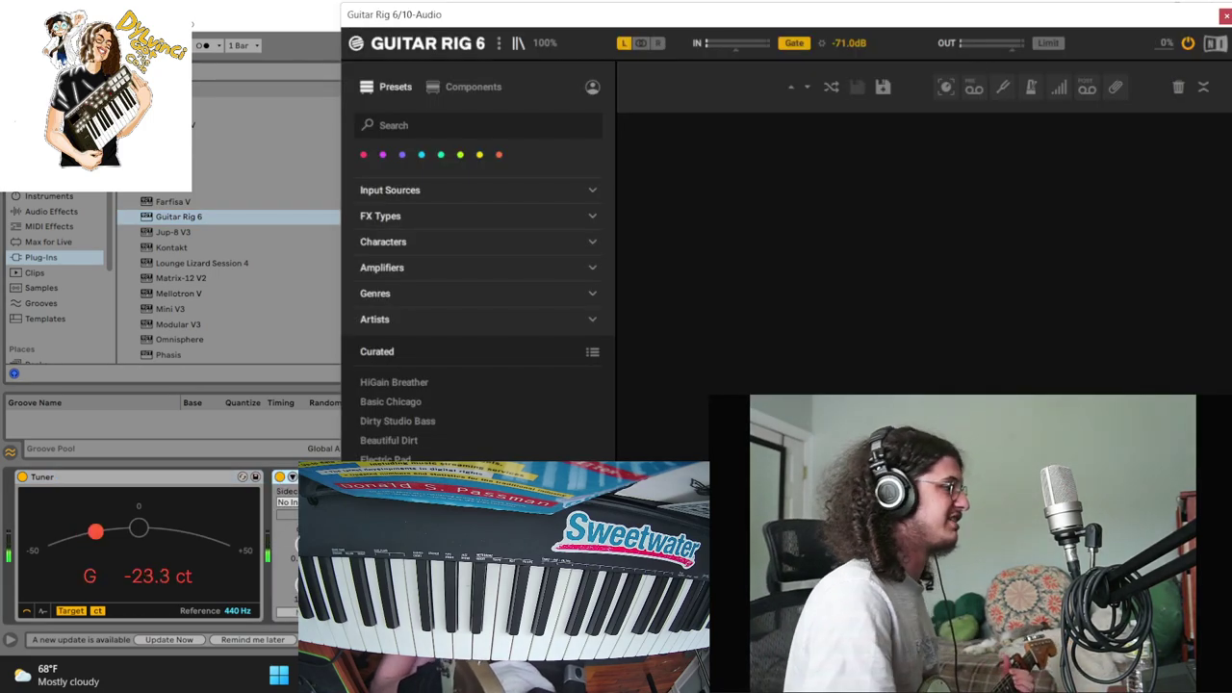
Load Guitar Rig's Basic Jazz Amp preset from the Funk & Soul genre and set the gate threshold to -44.0 dB
click(522, 301)
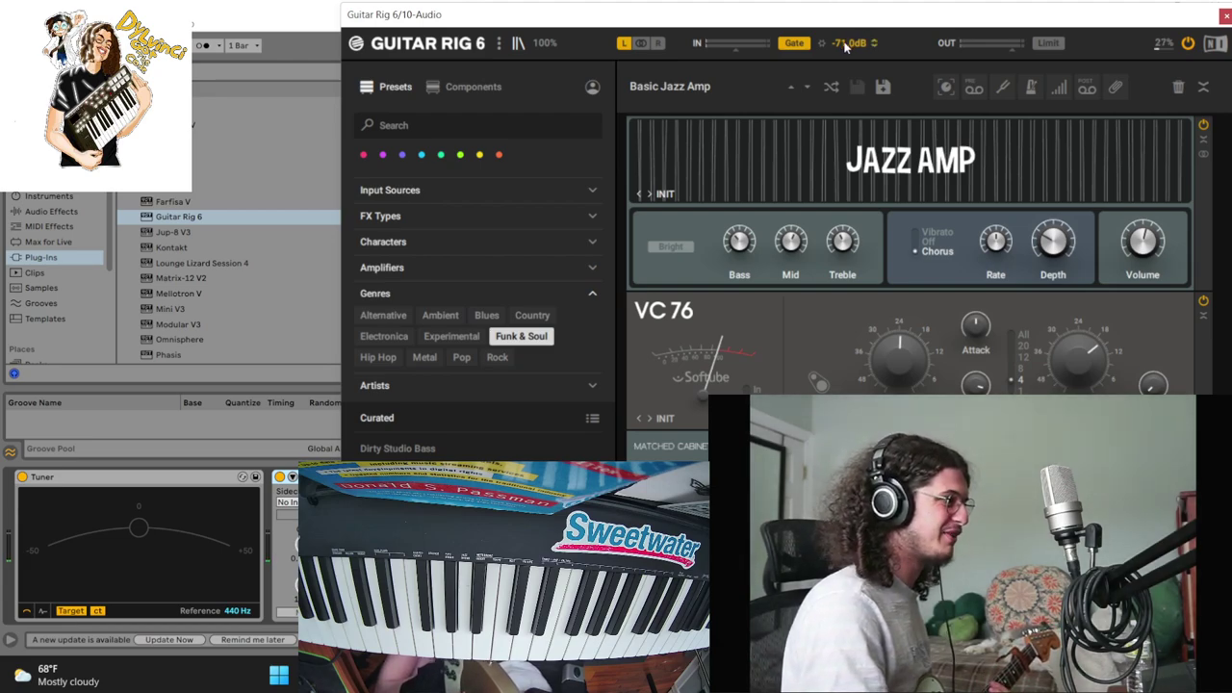
drag(846, 46, 846, 29)
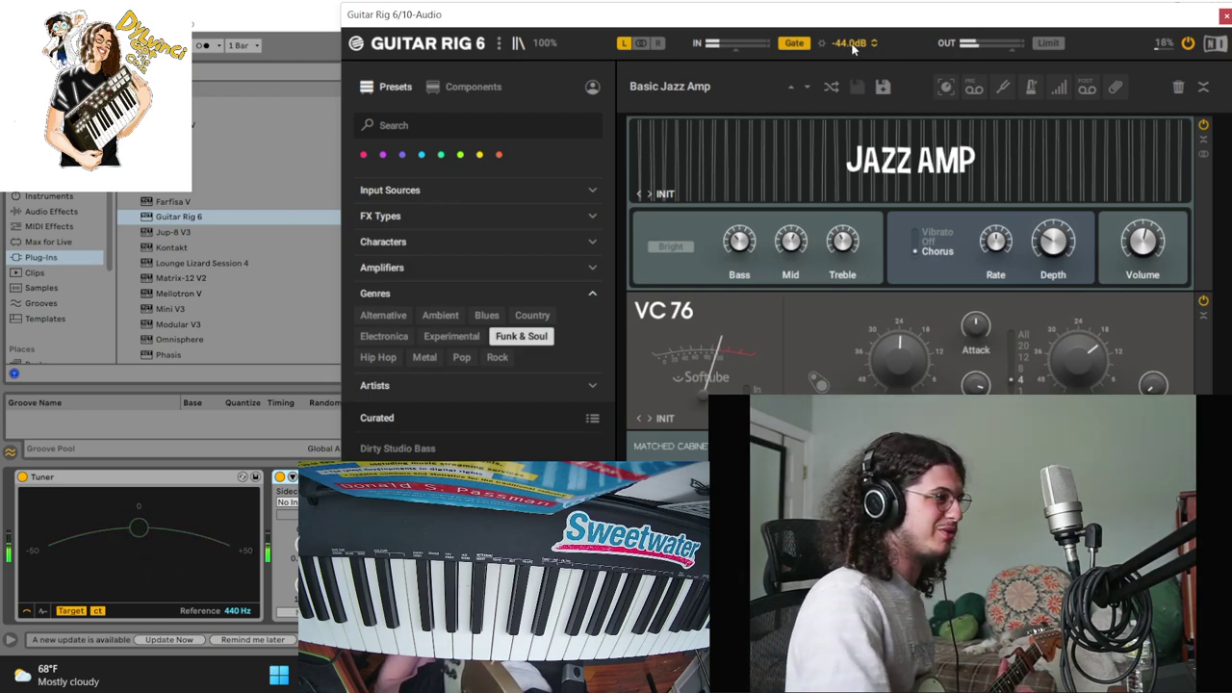
click(1225, 16)
Add RC-20 Retro Color to the audio track with the Studio 2 noise type and the reverb module enabled
scroll(283, 261, down, 3)
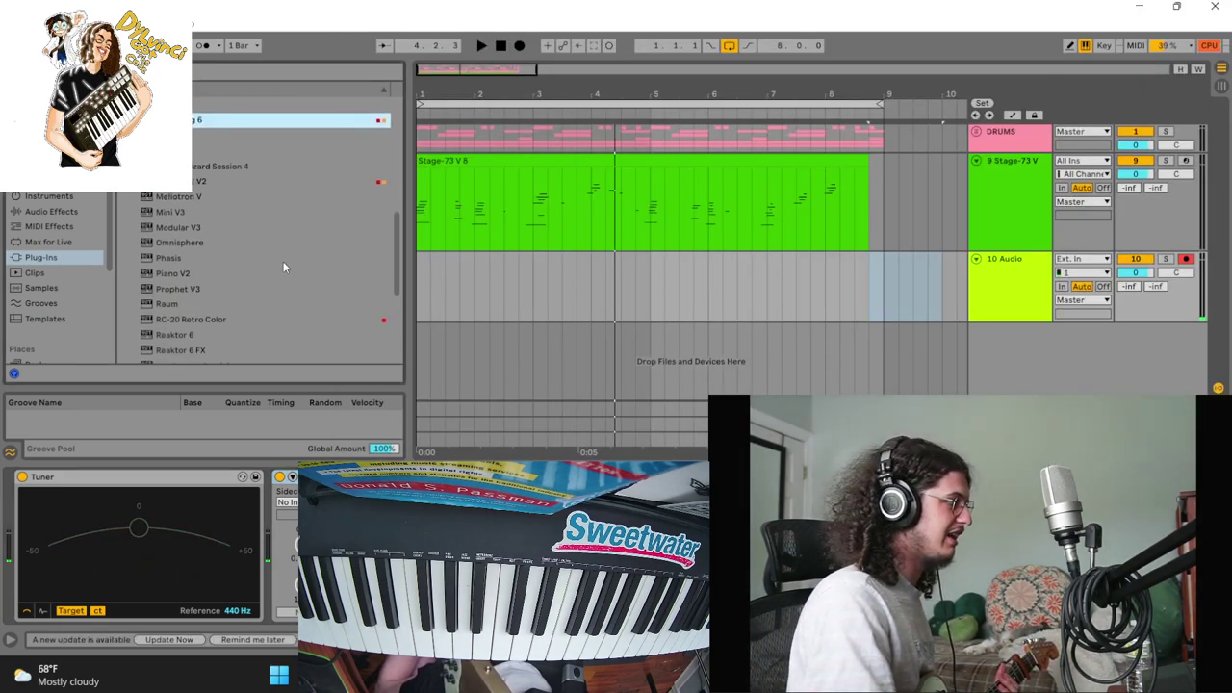
double_click(199, 273)
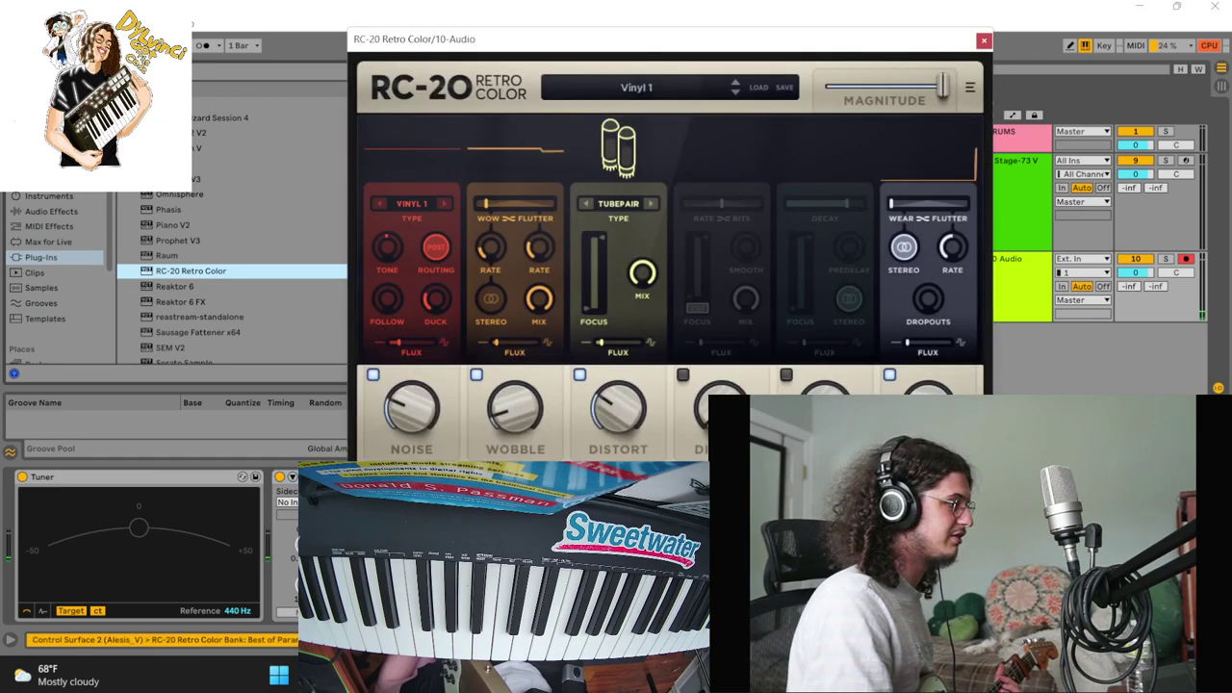
click(424, 218)
click(476, 422)
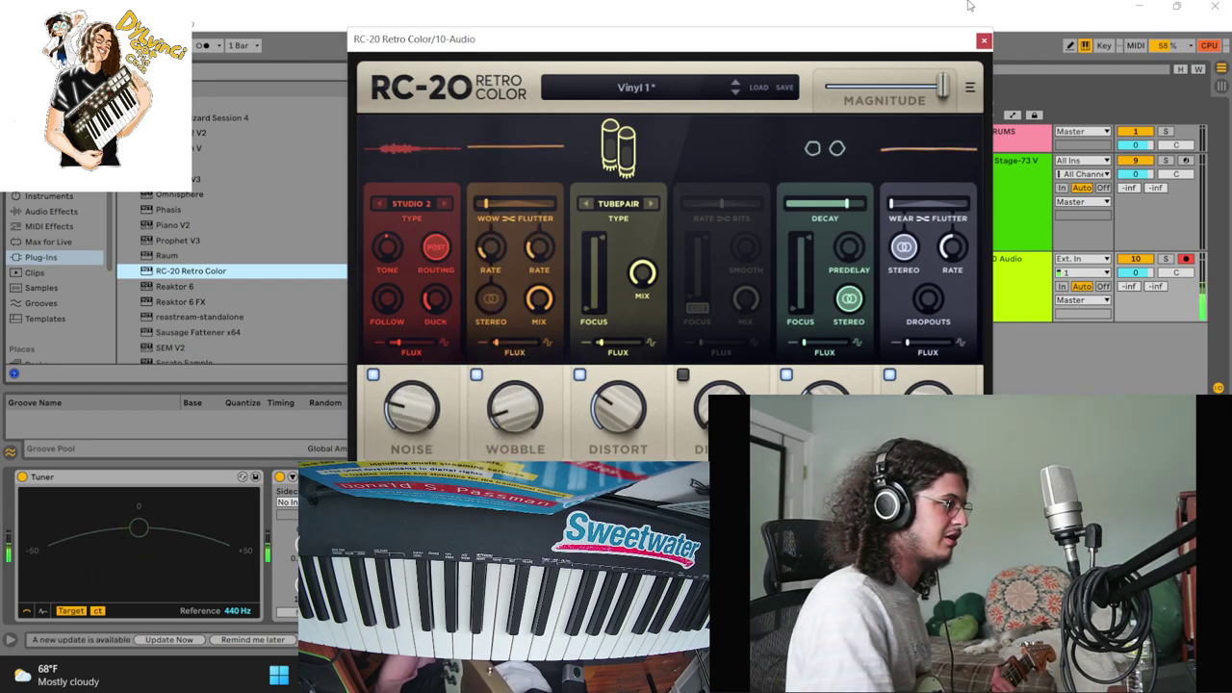
click(983, 41)
Record guitar over the loop on the audio track, and extend the recorded clip to about bar 24
click(509, 46)
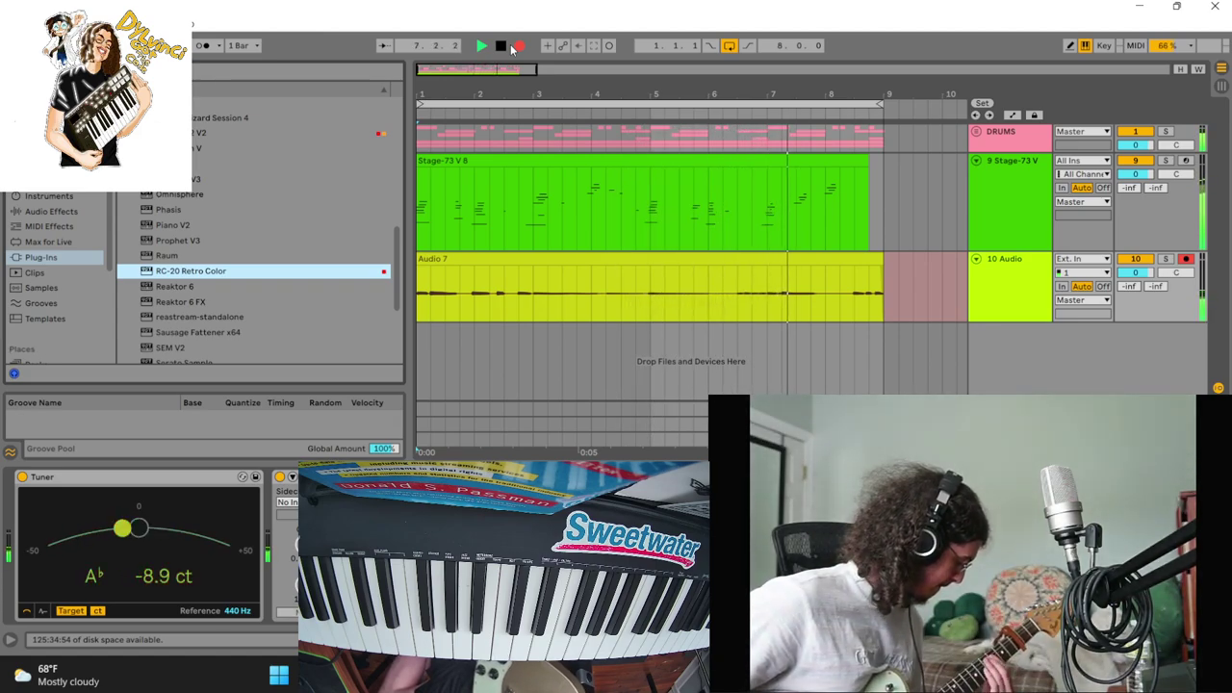
key(space)
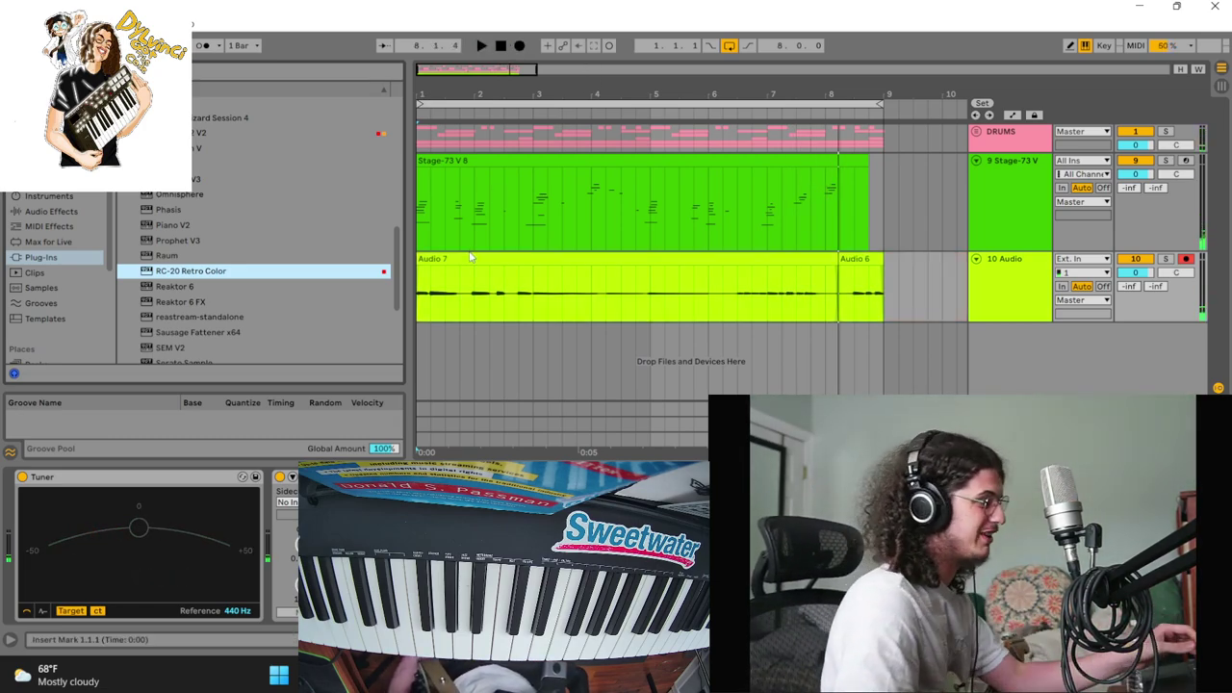
drag(616, 94, 616, 43)
drag(503, 260, 418, 260)
key(space)
Duplicate the eight bars of the DRUMS and Stage-73 V tracks twice and extend the loop to 24 bars
drag(591, 237, 420, 140)
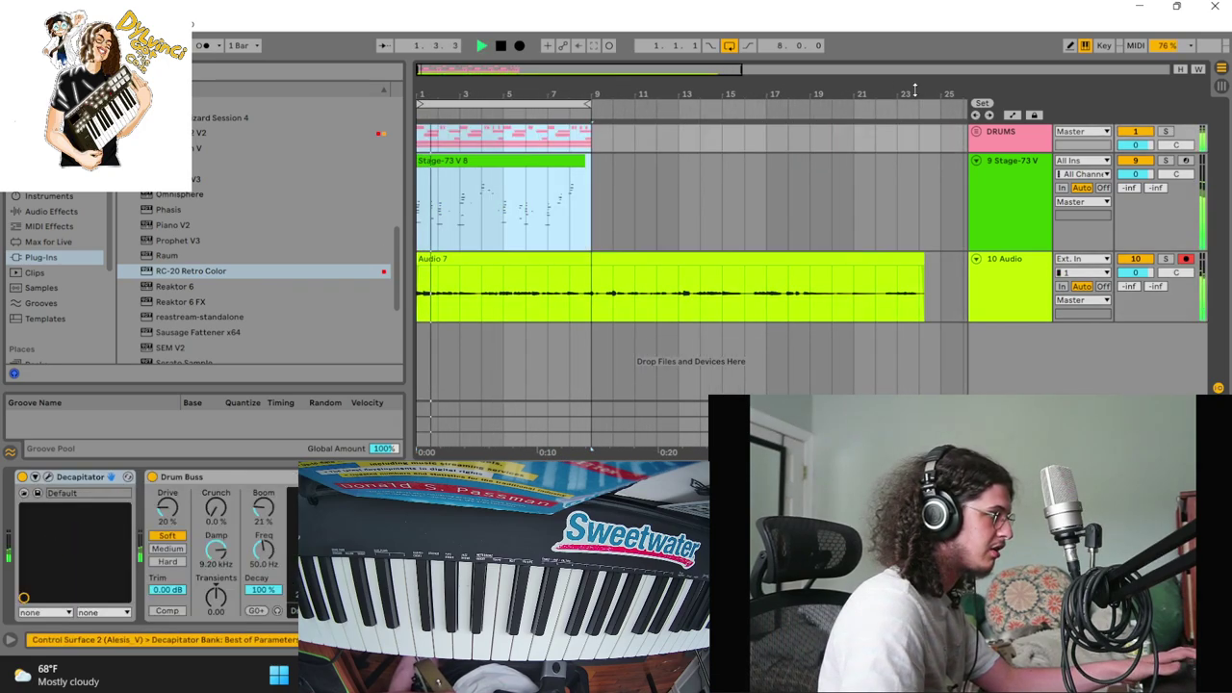
key(ctrl+d)
key(ctrl+d)
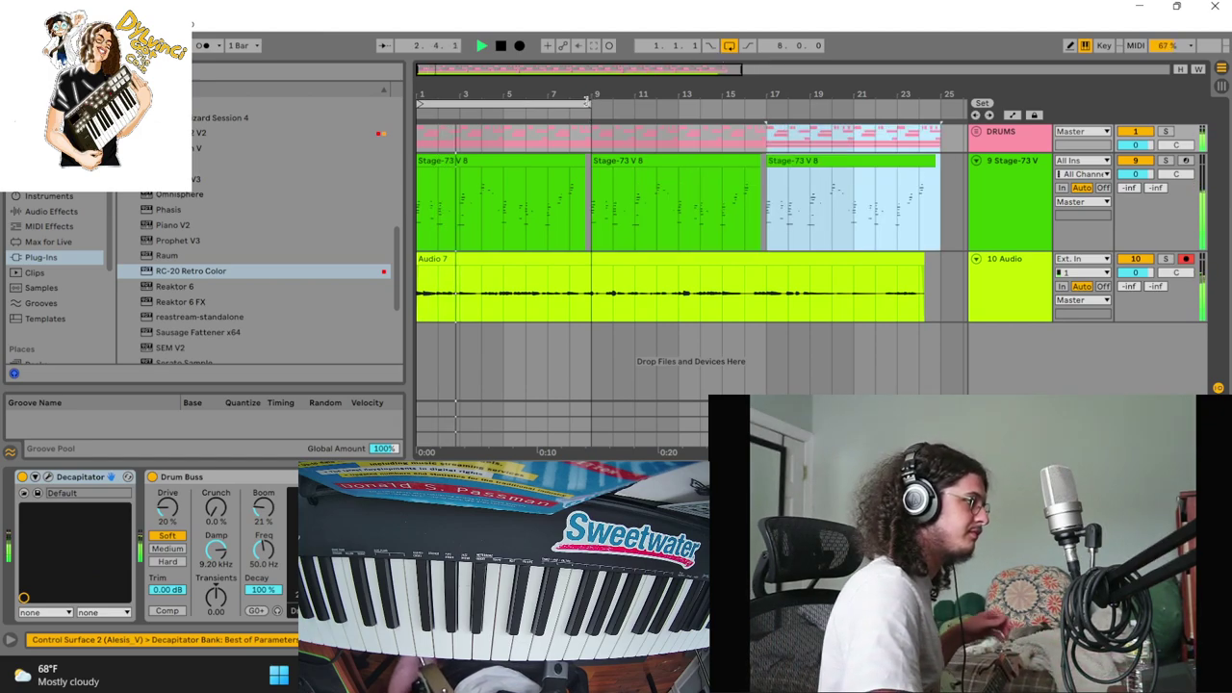
drag(588, 103, 956, 101)
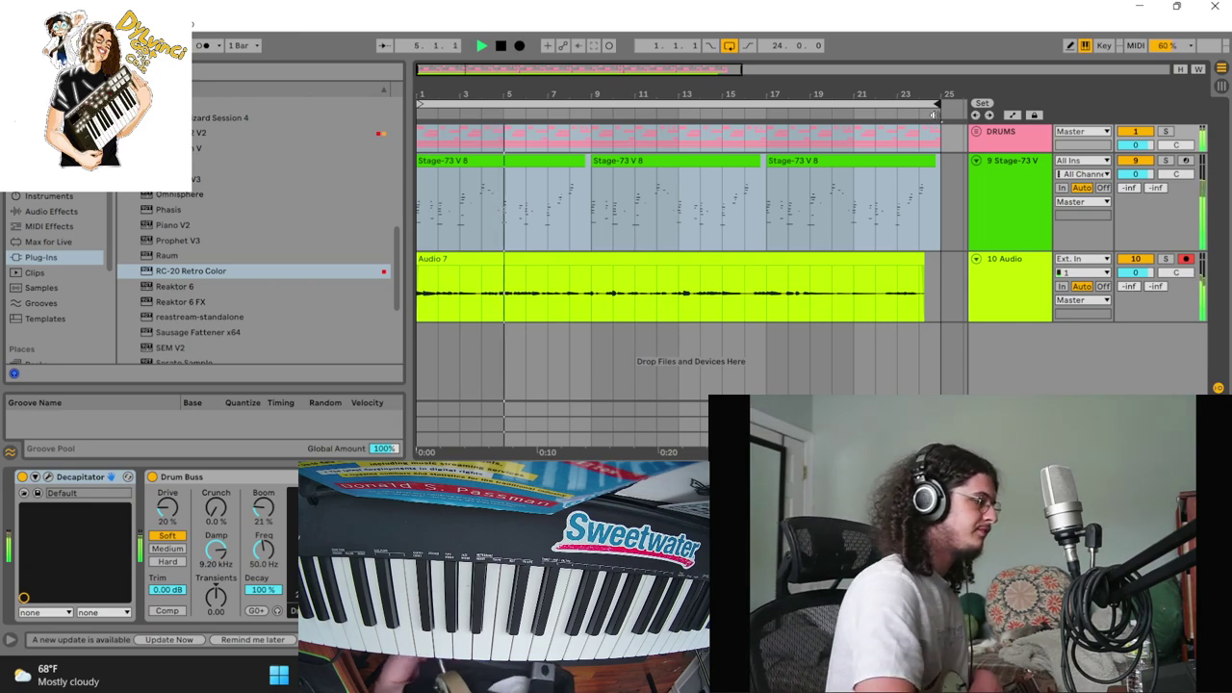
Open the audio preferences and set the audio interface's buffer size to 128 samples
click(141, 24)
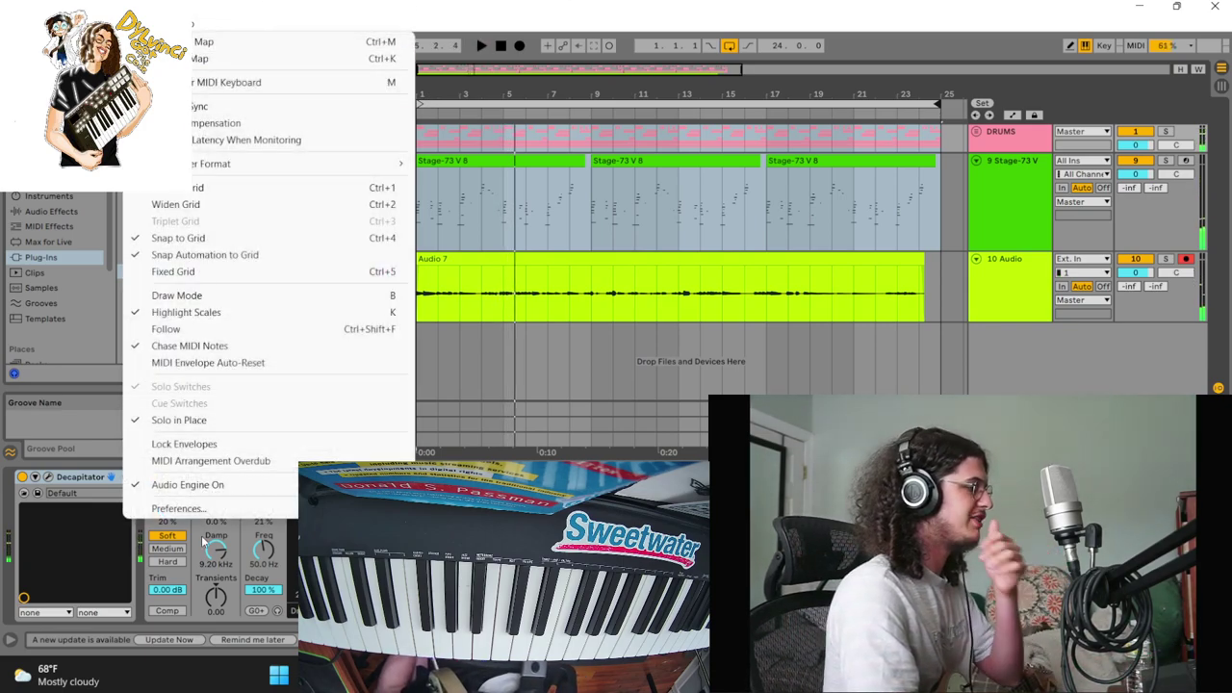
click(218, 510)
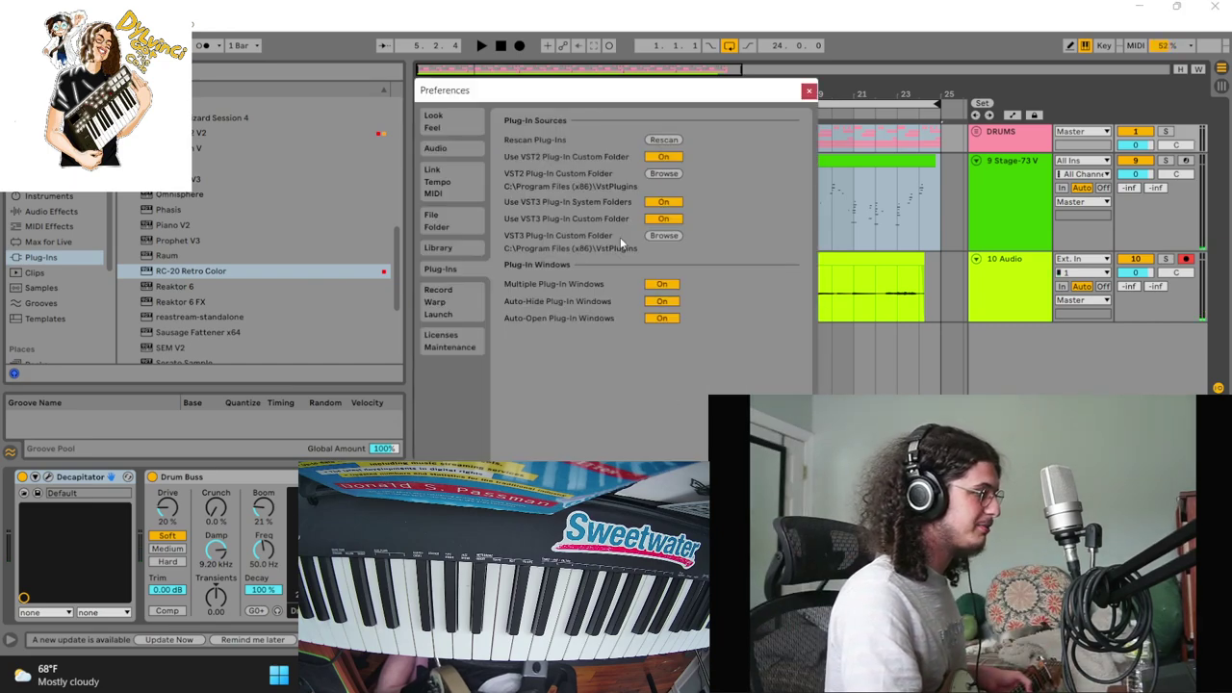
click(438, 148)
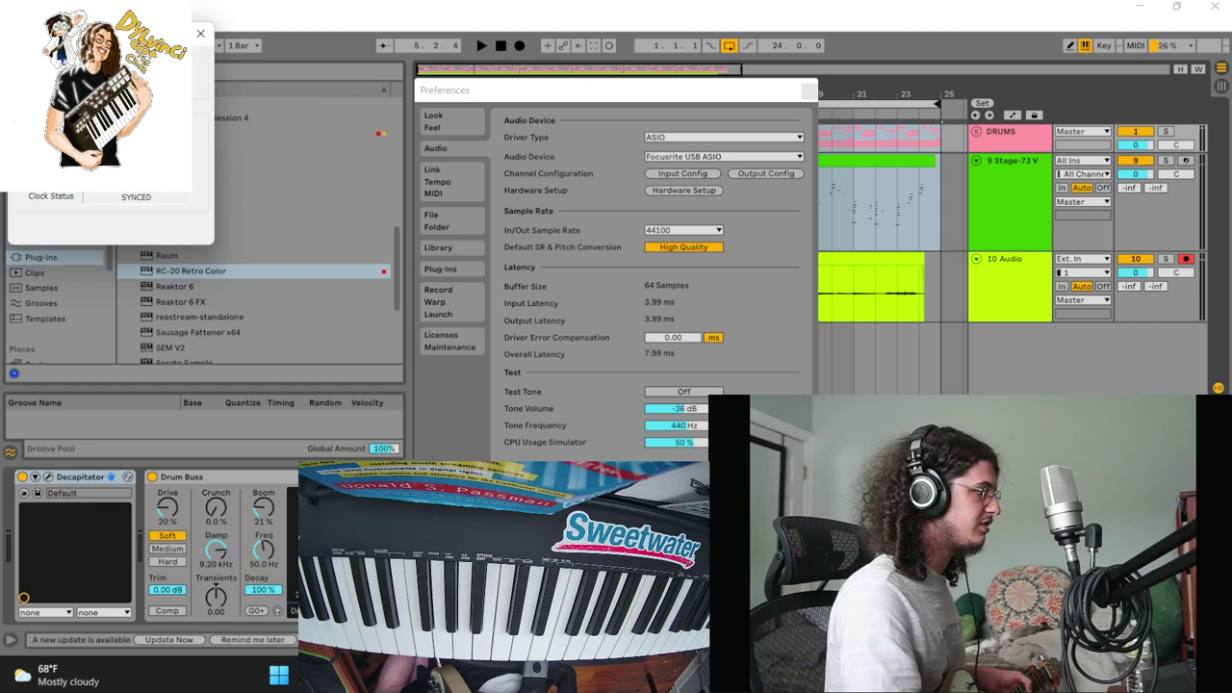
click(200, 35)
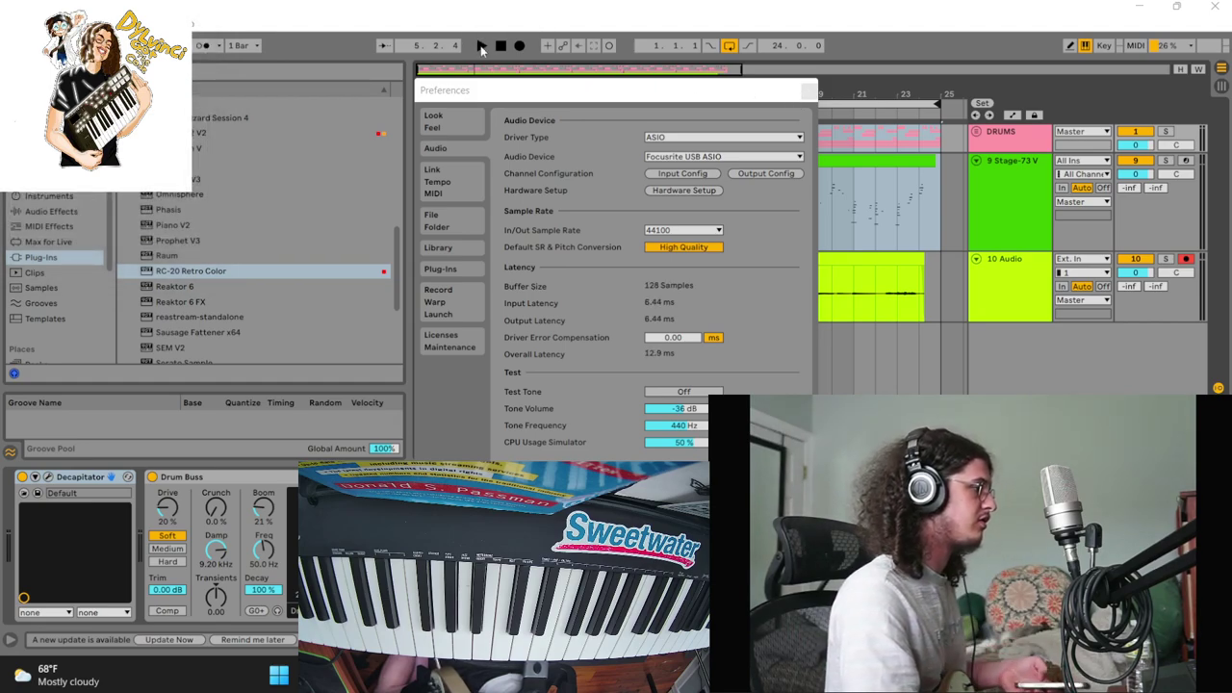
Close the preferences and record another guitar take over the arrangement on the audio track, then play it back from the start
click(800, 93)
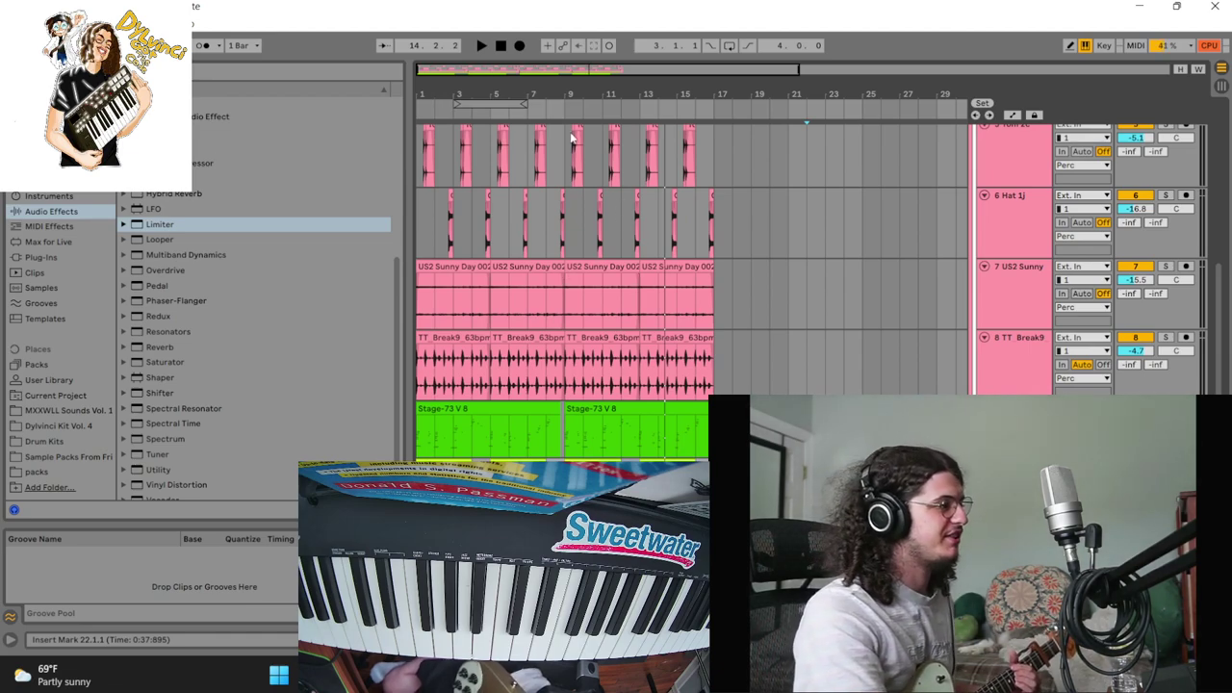
click(482, 46)
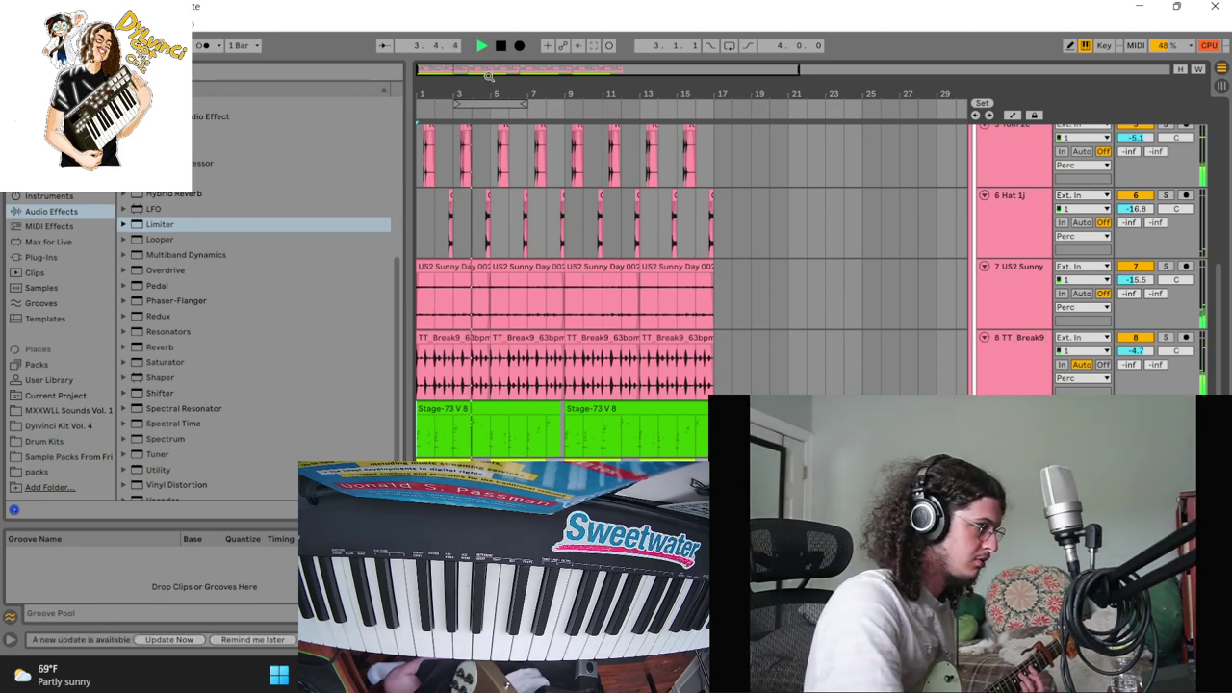
click(520, 46)
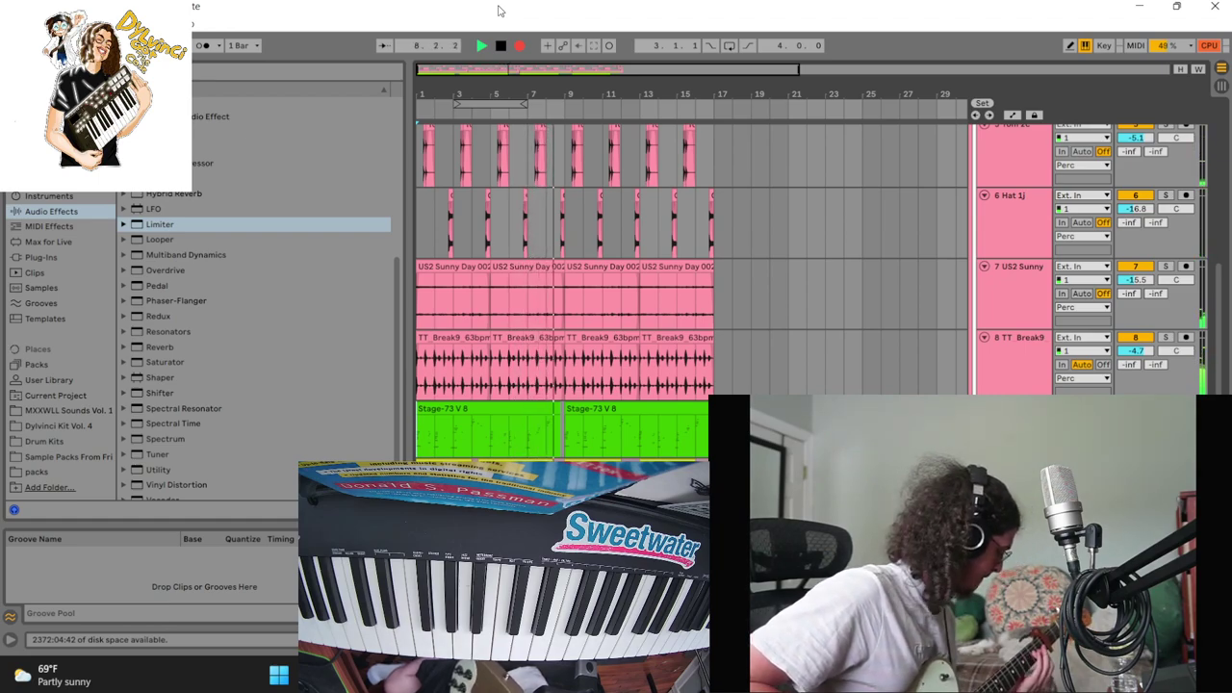
key(space)
key(space)
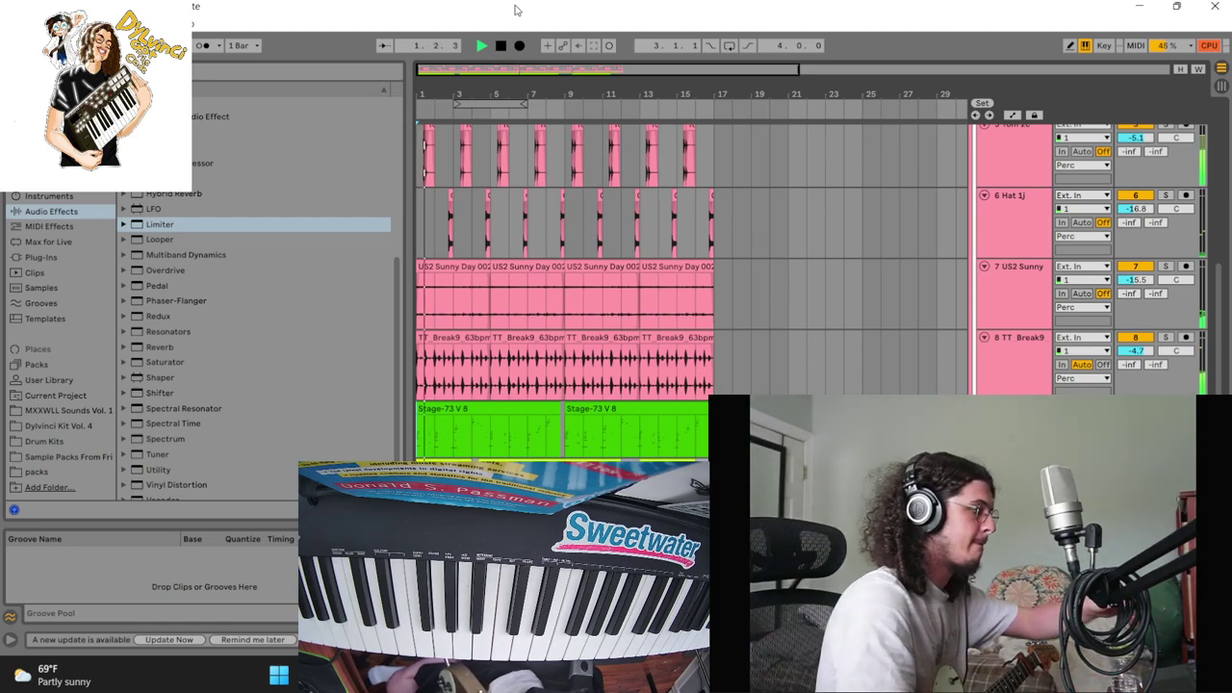
Add ValhallaVintageVerb to the guitar audio track and close the plug-in window
click(509, 548)
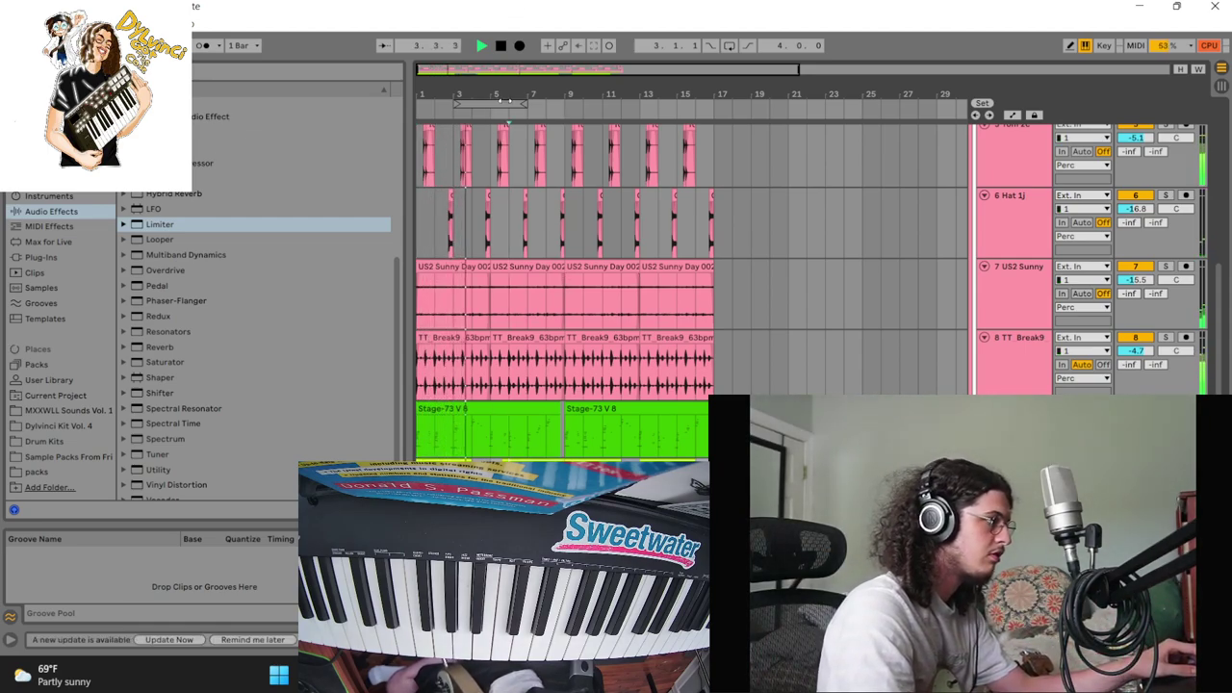
key(plus)
key(plus)
key(plus)
key(plus)
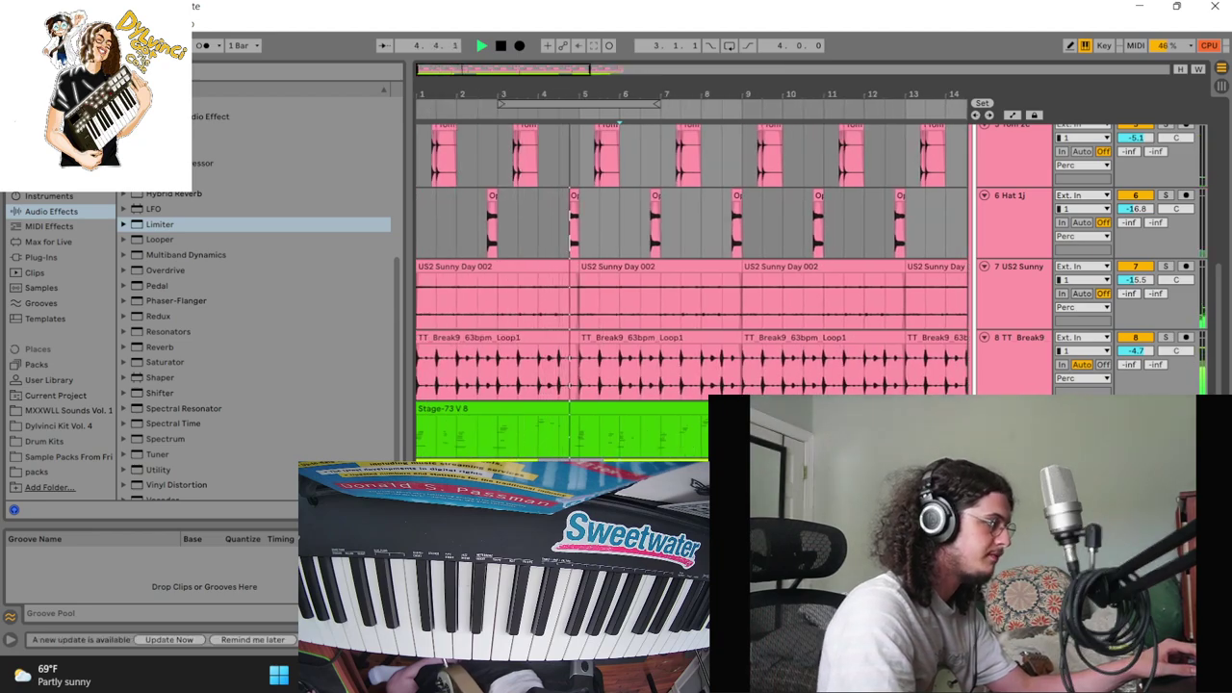
click(41, 257)
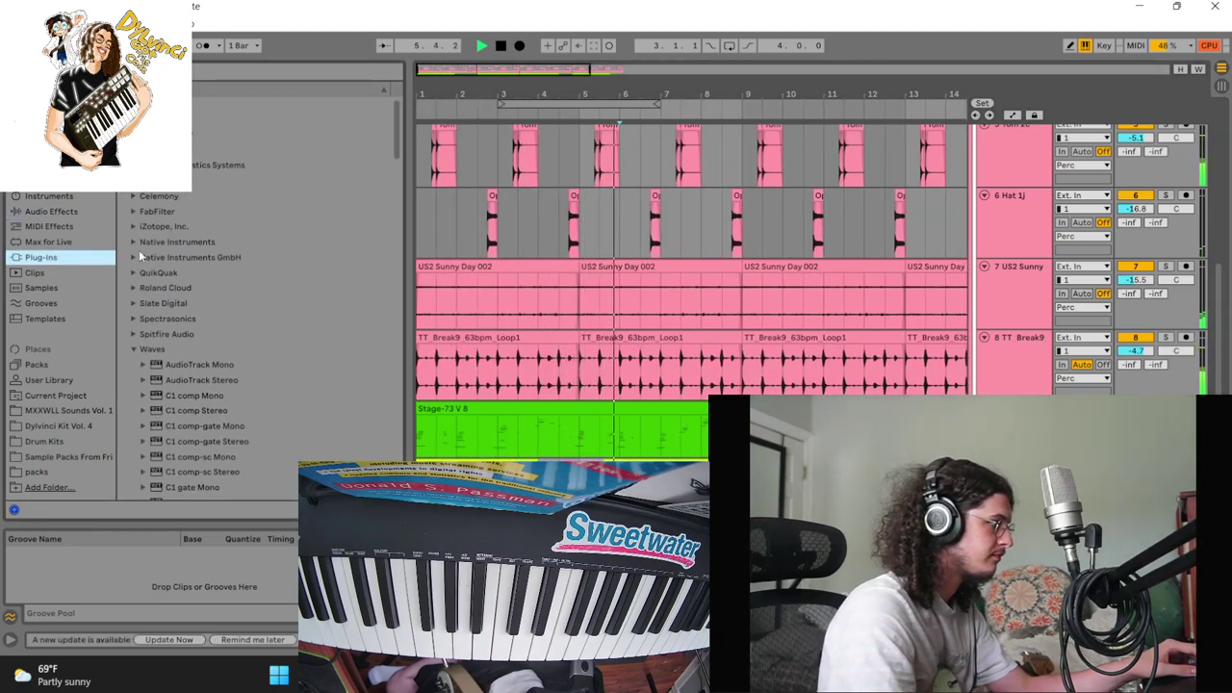
click(133, 104)
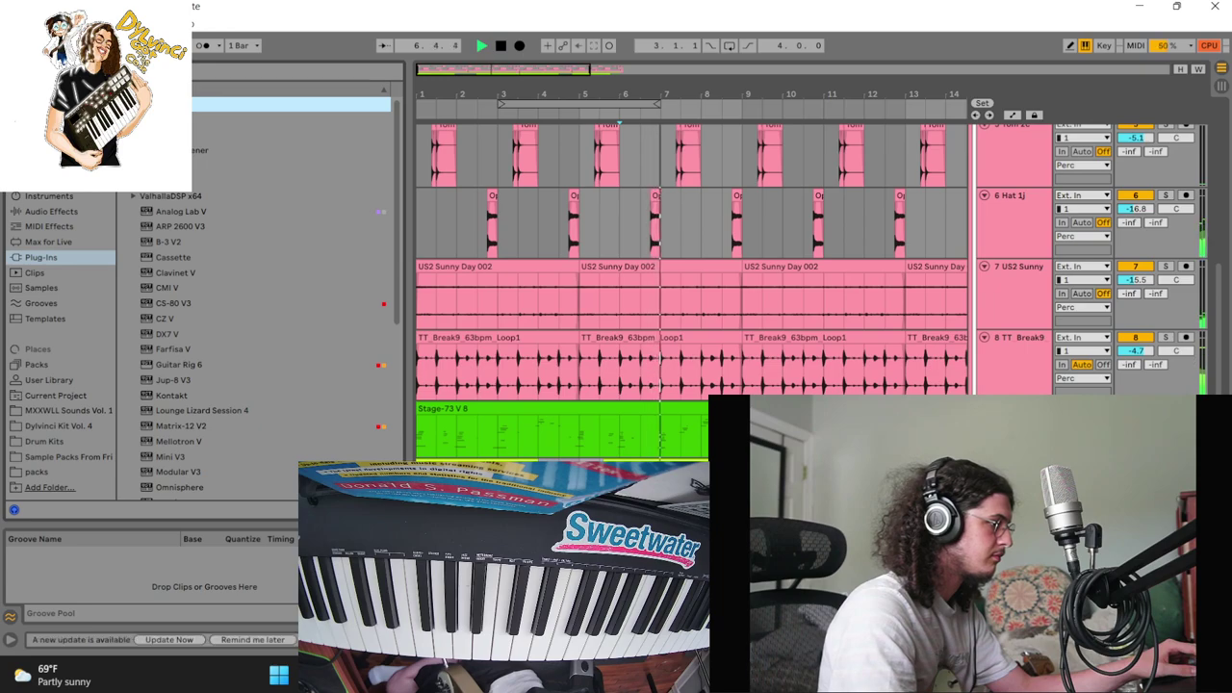
click(172, 195)
double_click(216, 319)
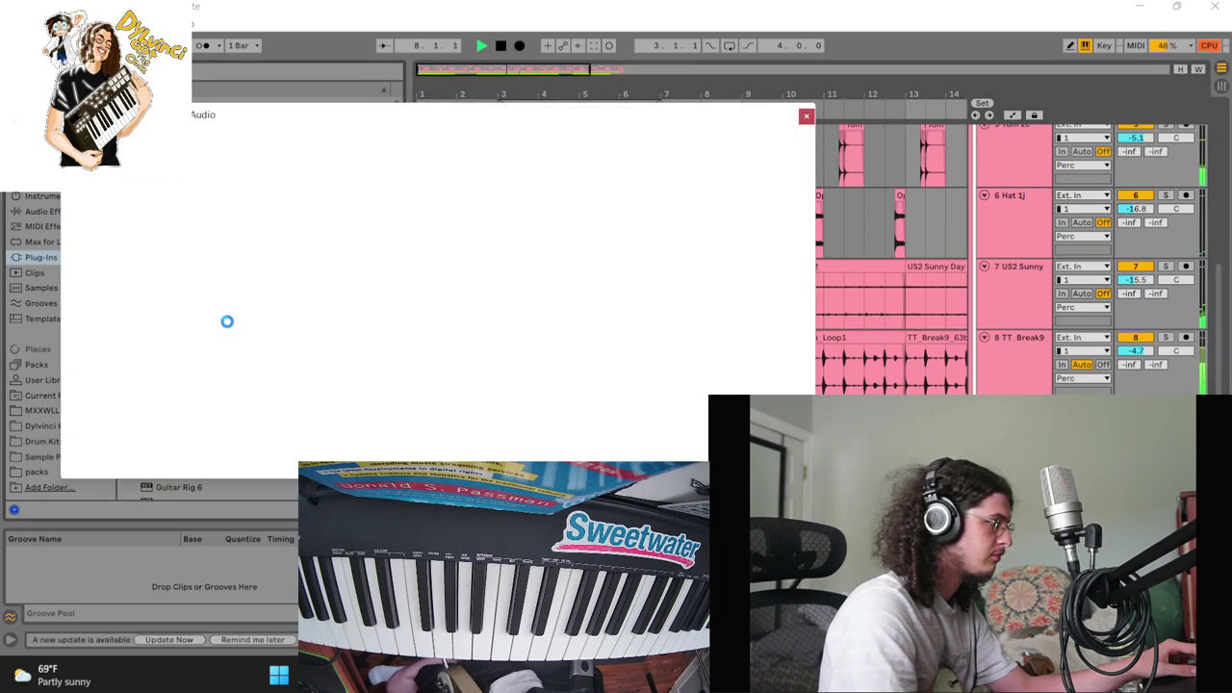
click(807, 116)
Duplicate the first eight bars of guitar clips on the audio track into bars 9 to 17
scroll(628, 370, down, 5)
drag(627, 373, 418, 376)
key(Delete)
key(ctrl+d)
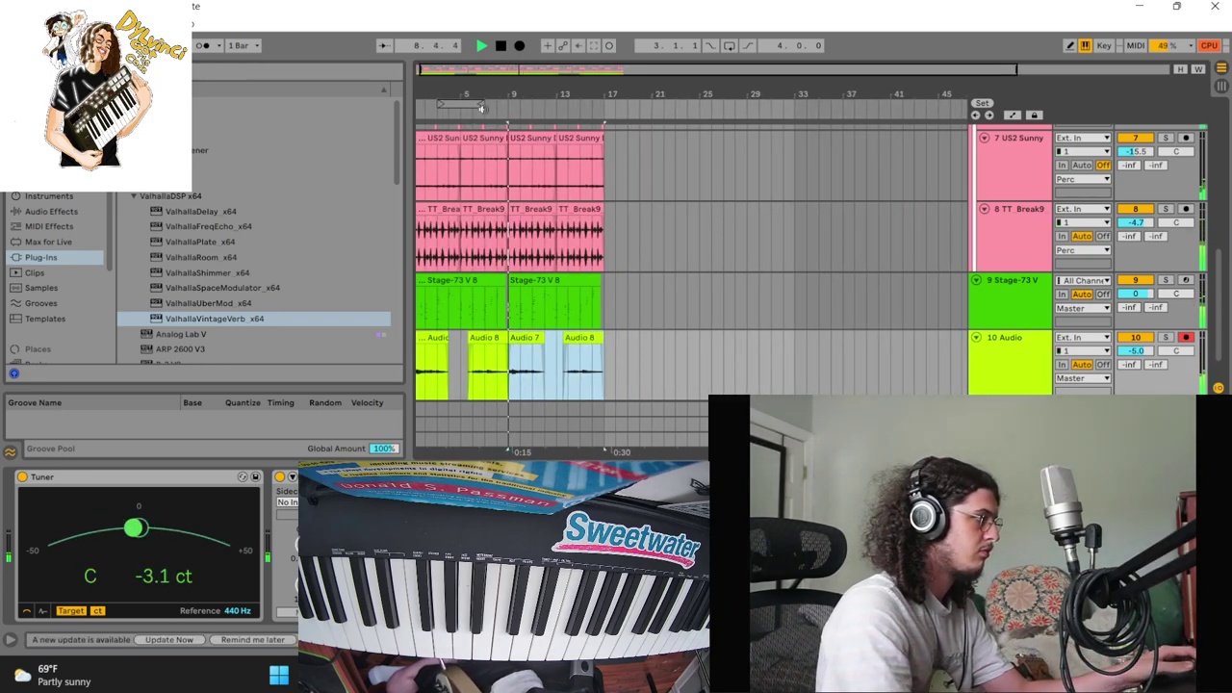
Stop playback, set the loop to 16 bars starting at bar 1, and turn looping on
click(561, 118)
key(space)
drag(484, 104, 605, 106)
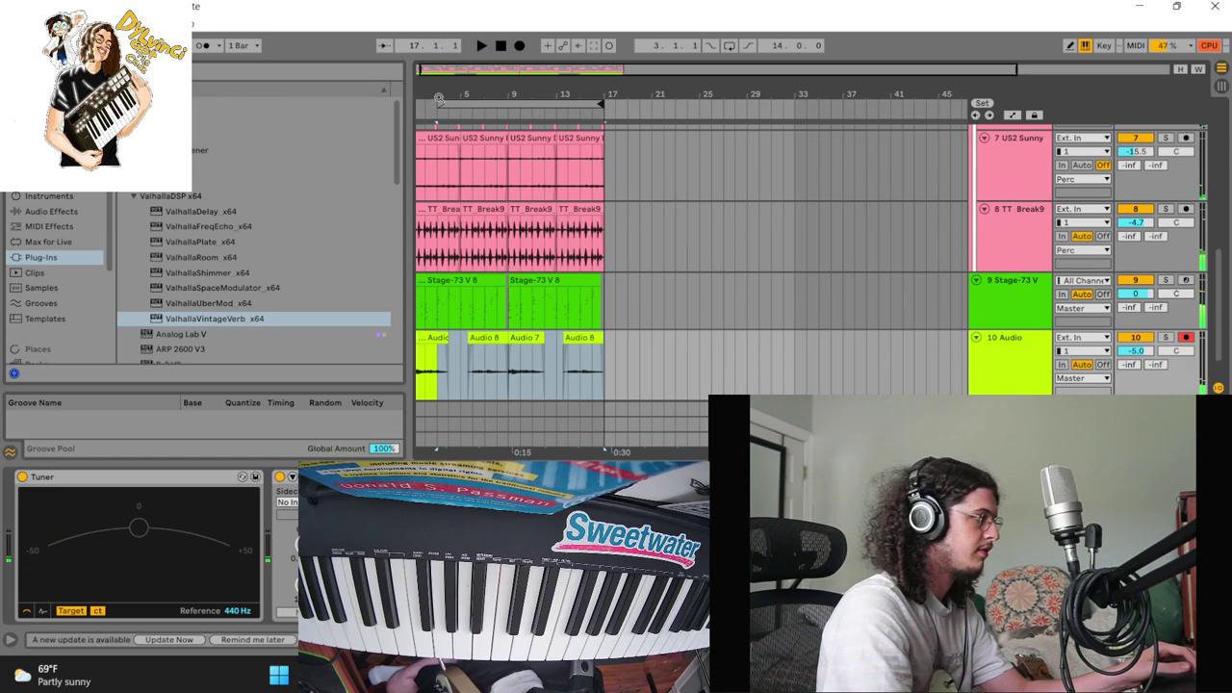
drag(441, 104, 317, 105)
click(729, 45)
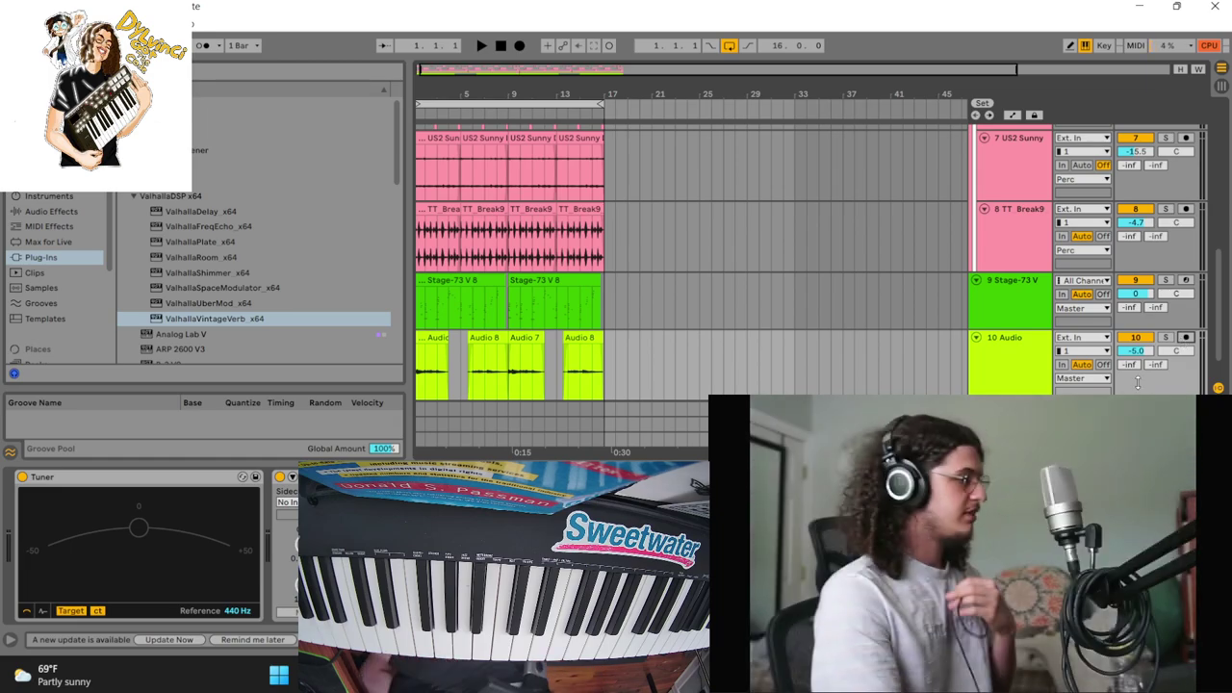
Play the 16-bar loop, browse the Drum Kits folder, and review the Guitar Rig Basic Jazz Amp setup on the audio track
scroll(610, 176, down, 1)
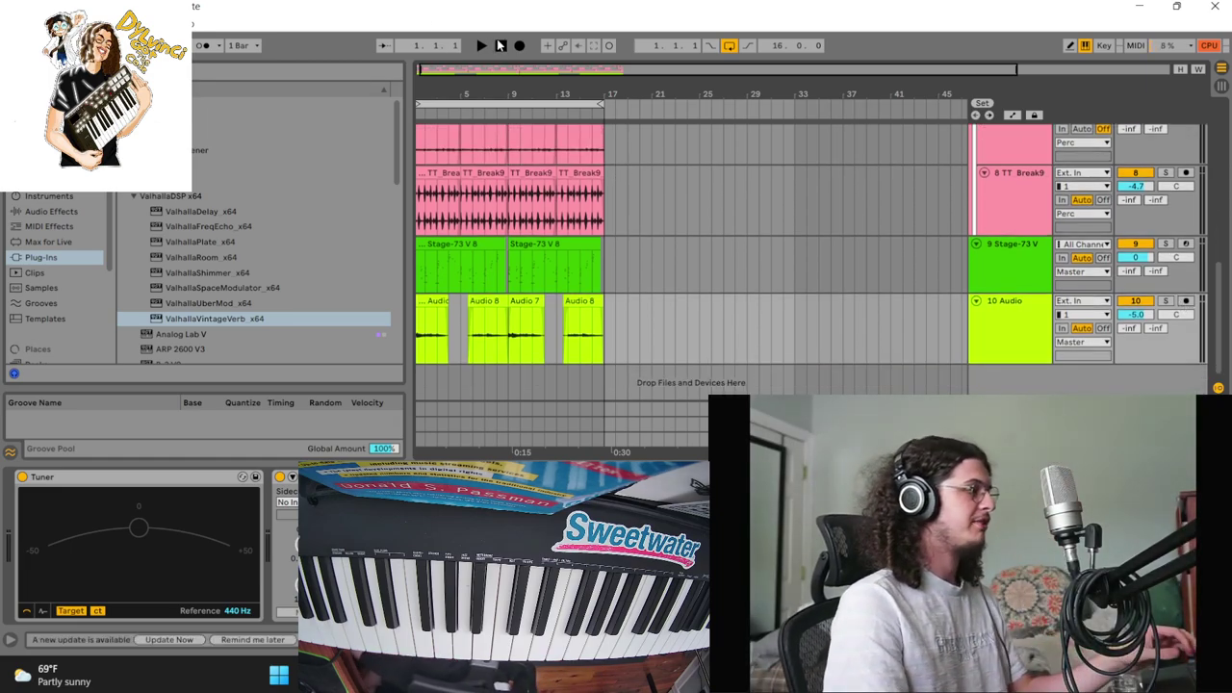
key(space)
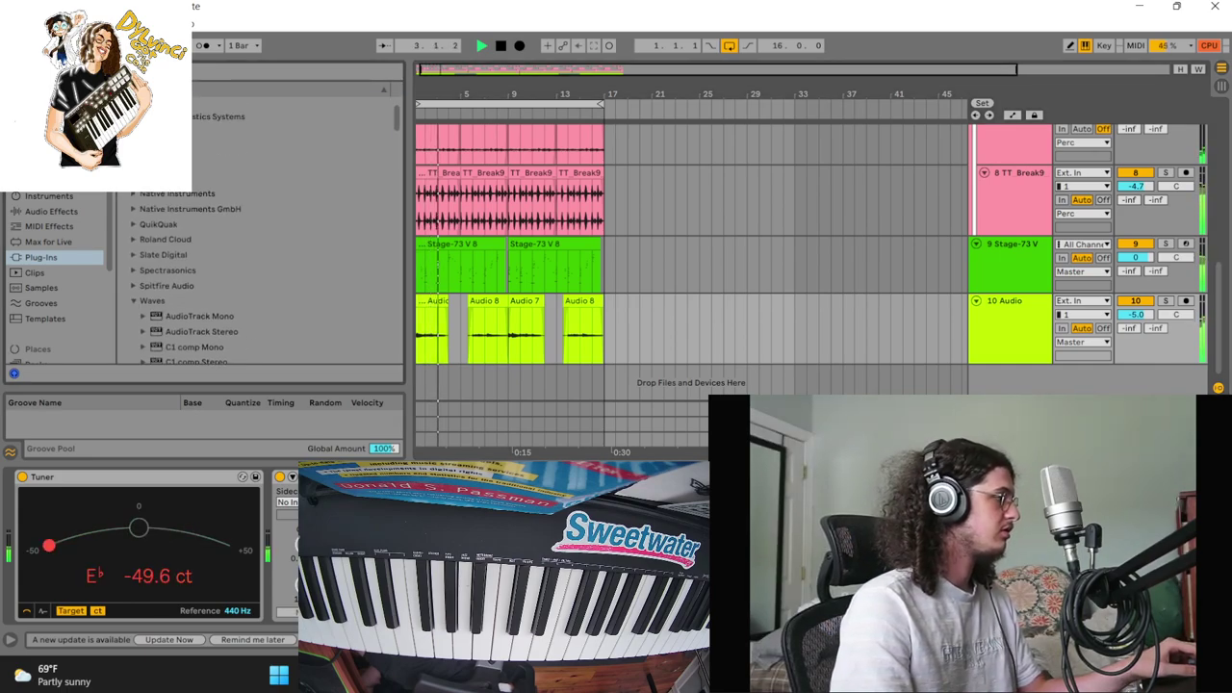
drag(440, 88, 491, 165)
scroll(68, 277, down, 3)
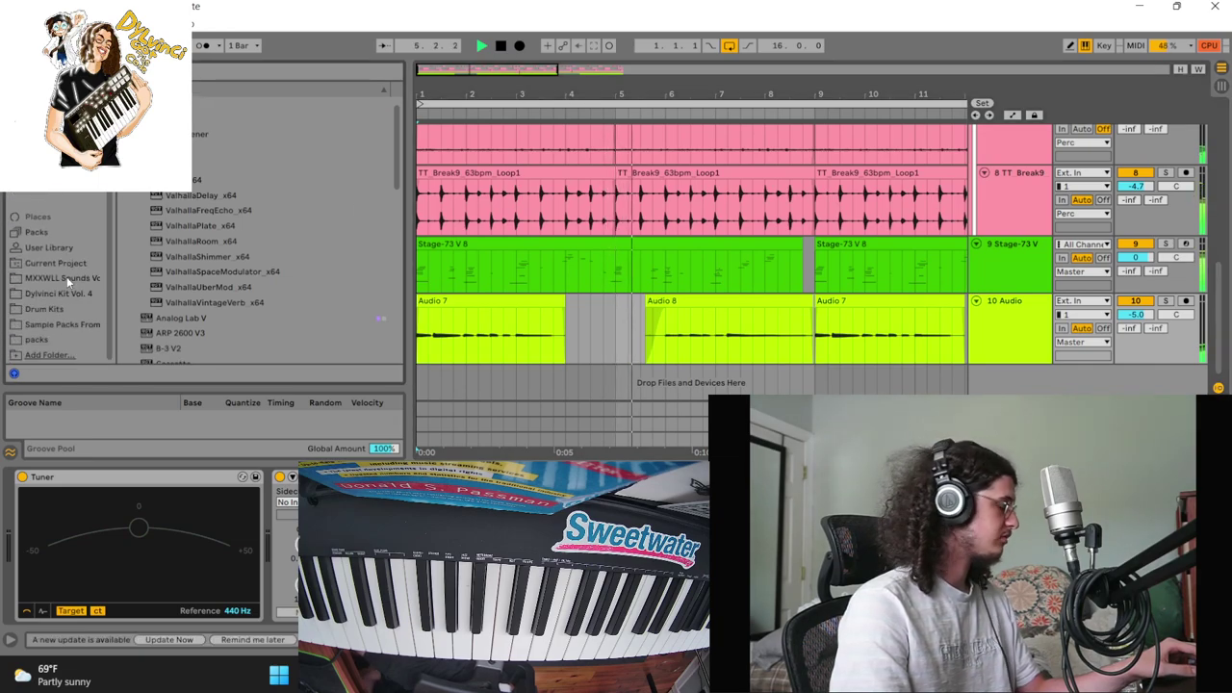
click(42, 304)
scroll(315, 237, down, 3)
scroll(316, 237, down, 6)
scroll(187, 249, down, 1)
click(1027, 311)
key(space)
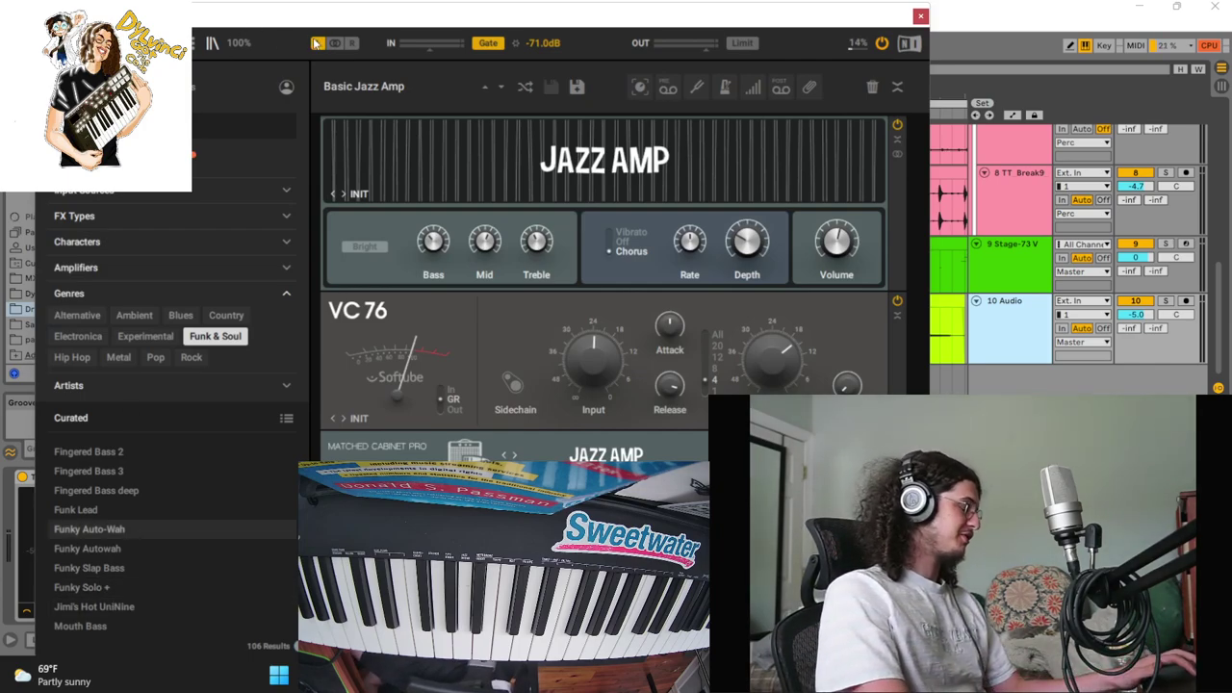
drag(279, 19, 352, 39)
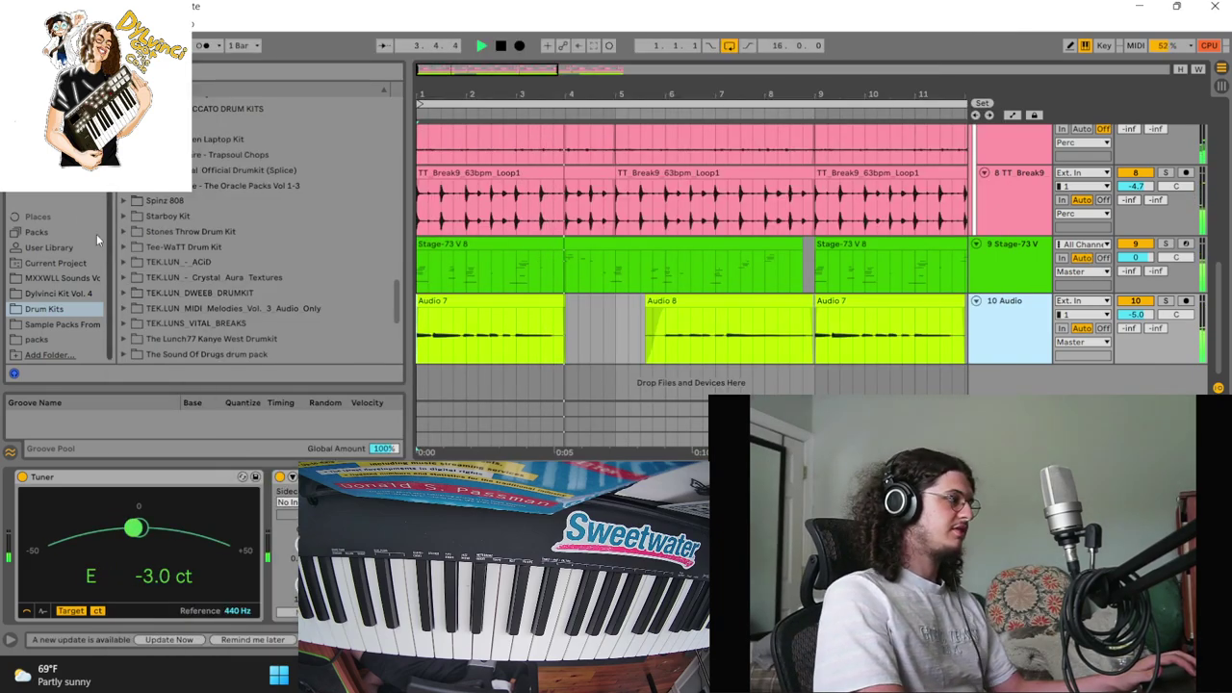
Add the Jup-8 V3 synth on a new MIDI track and load the Jup-8 Fact 23 preset
click(38, 133)
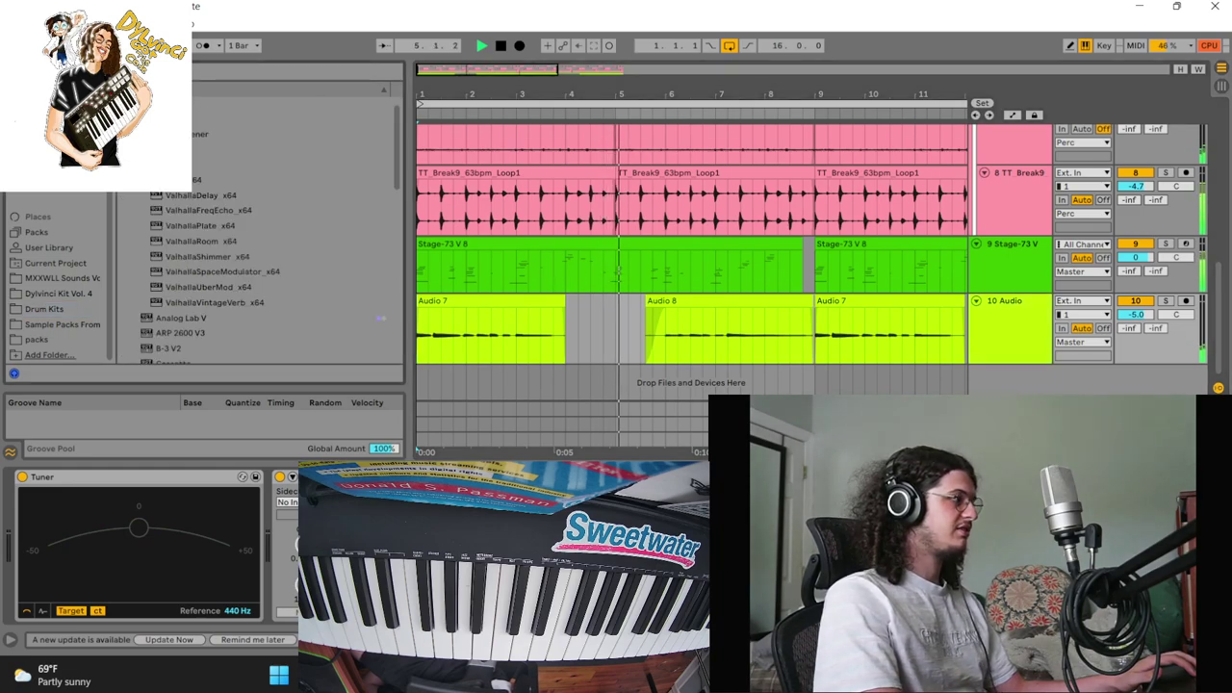
scroll(192, 176, down, 5)
scroll(194, 177, down, 1)
drag(194, 196, 1012, 386)
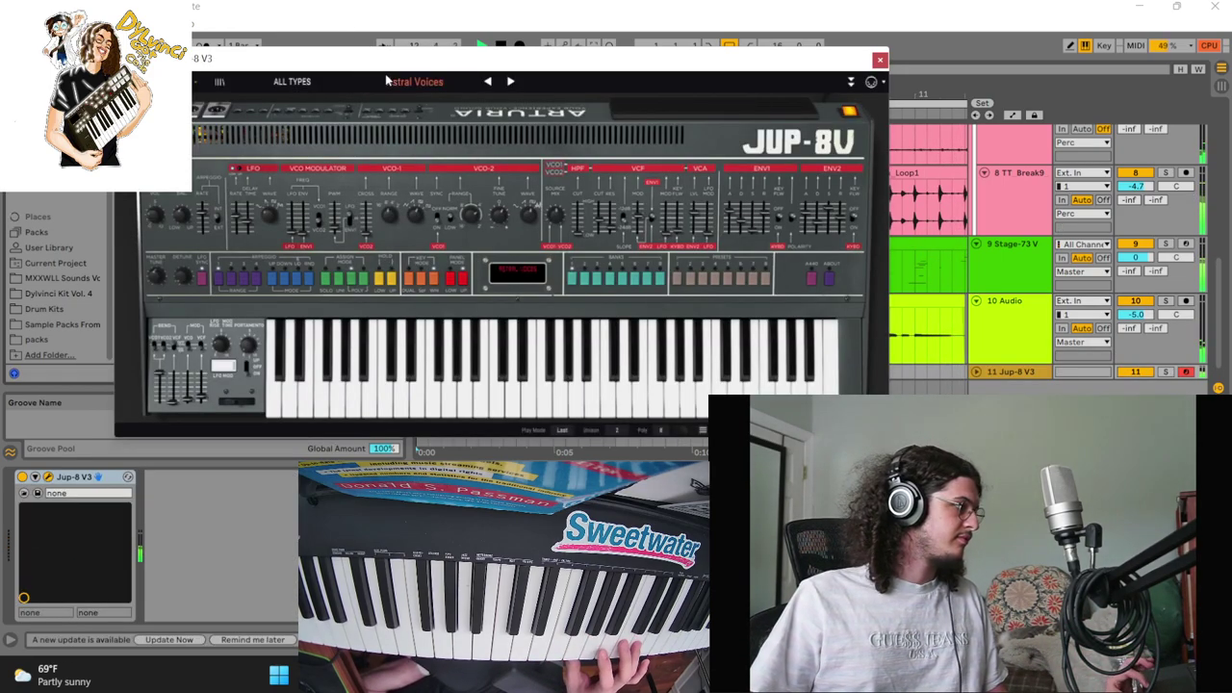
click(415, 82)
click(625, 424)
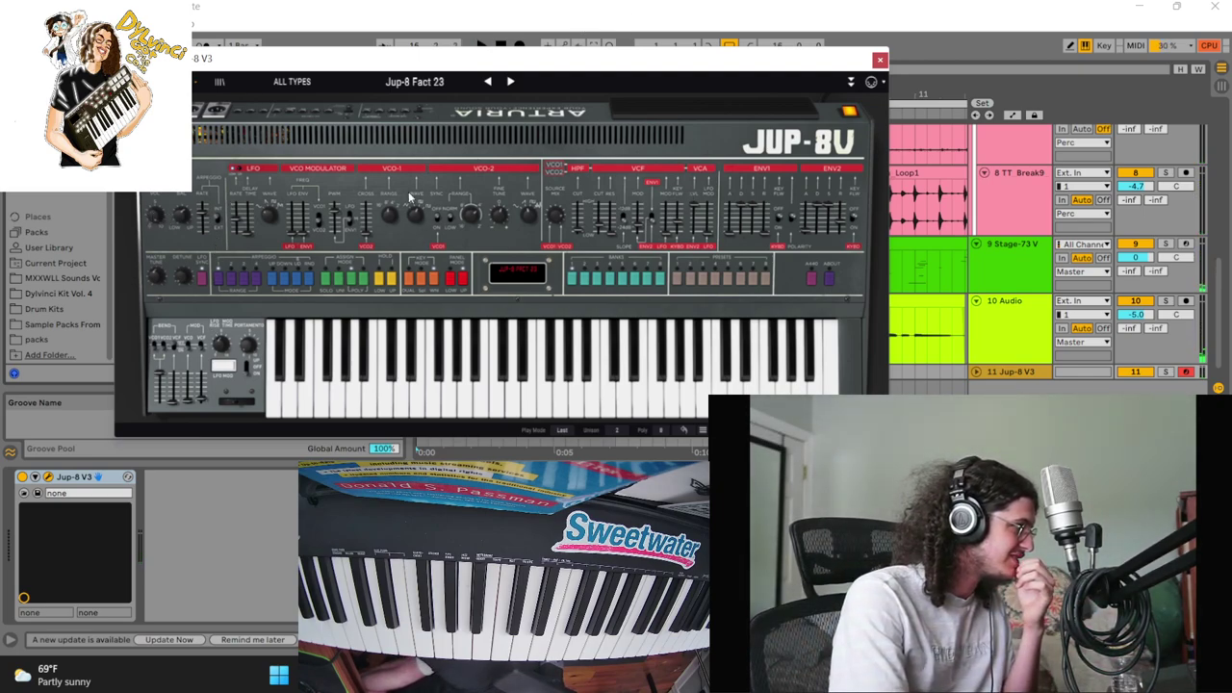
Close the synth window, unfold the Jup-8 V3 track, and add a Limiter with 6.10 dB gain to it
scroll(255, 210, down, 1)
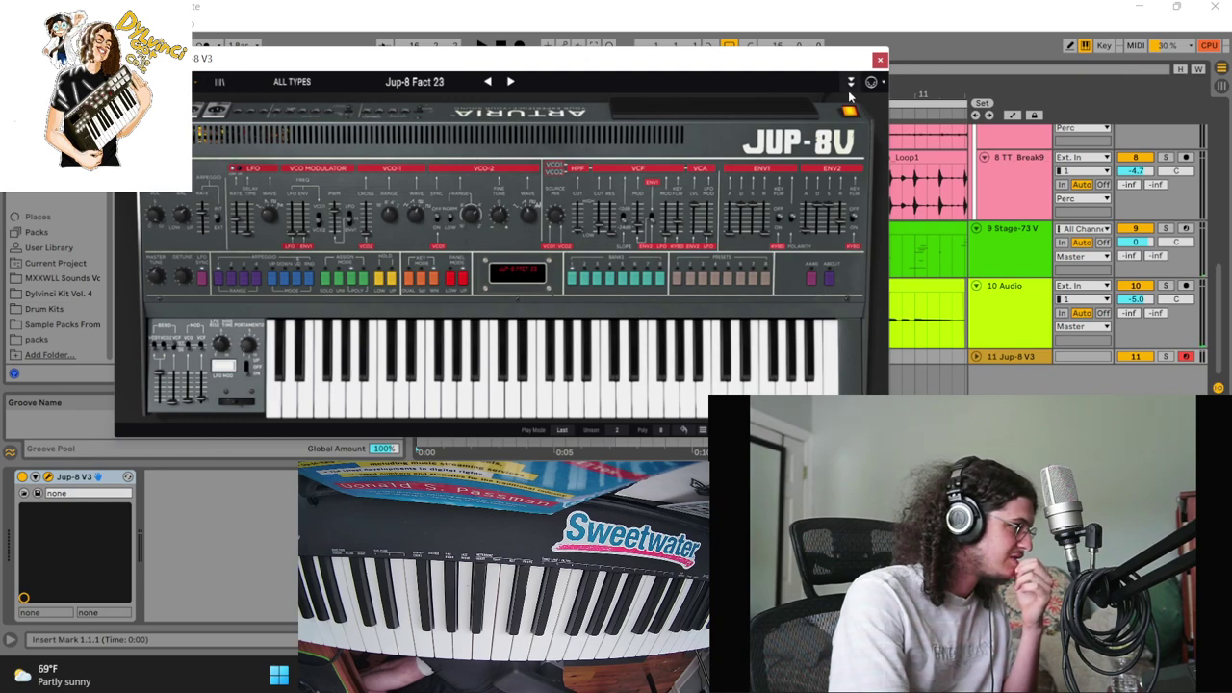
click(880, 58)
double_click(1008, 359)
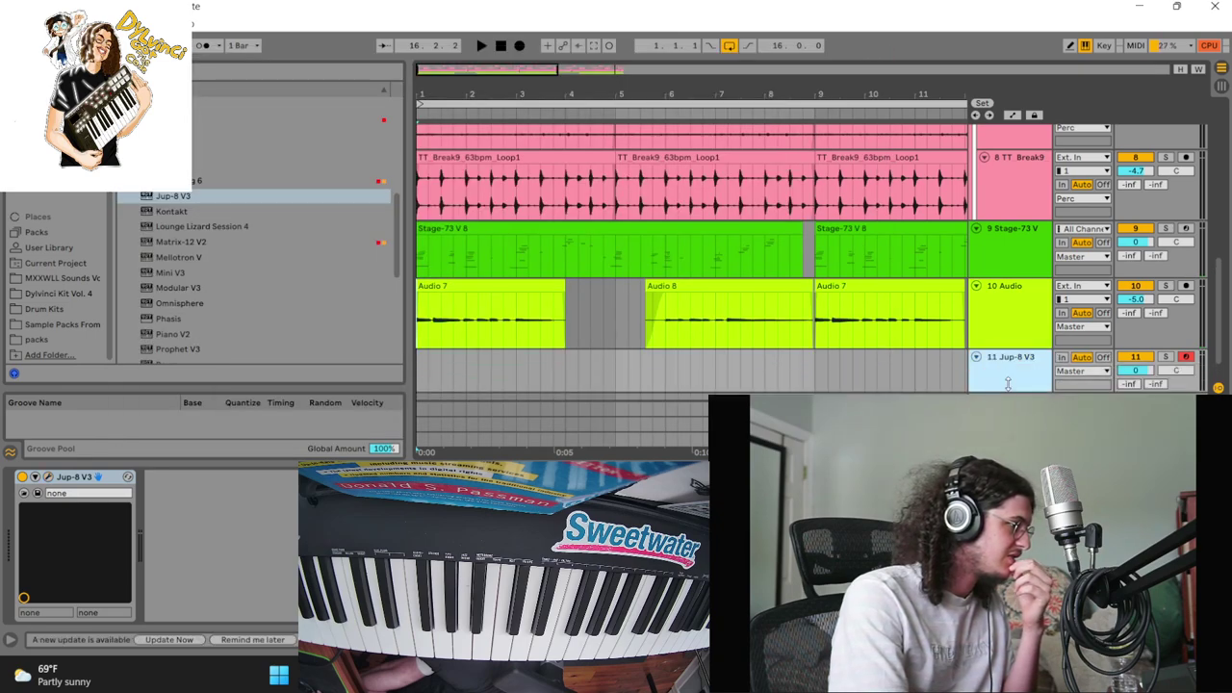
scroll(58, 154, up, 1)
click(48, 143)
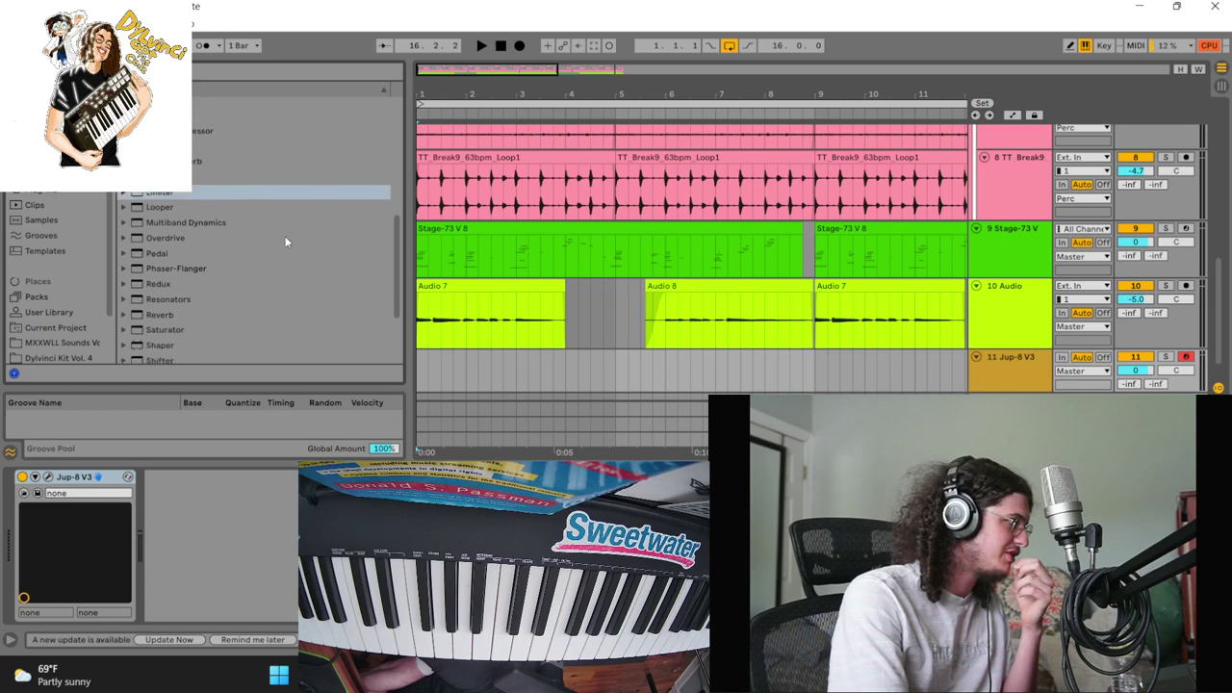
scroll(281, 239, down, 2)
scroll(154, 196, down, 1)
scroll(154, 197, up, 1)
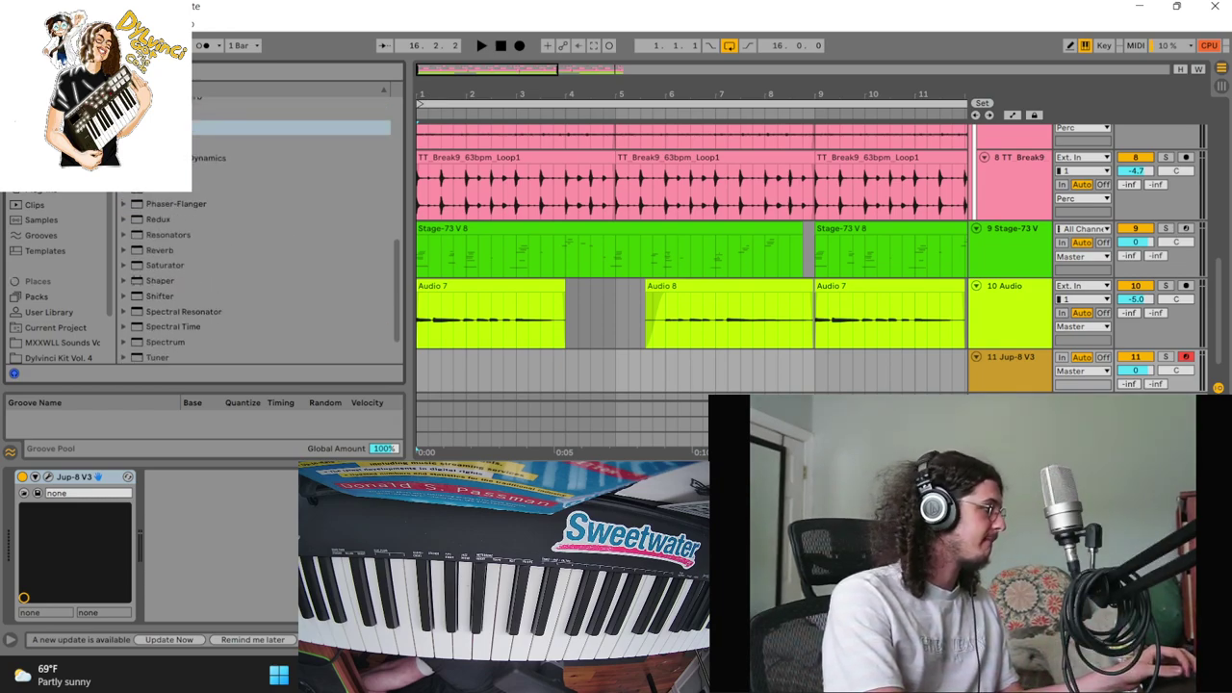
double_click(160, 127)
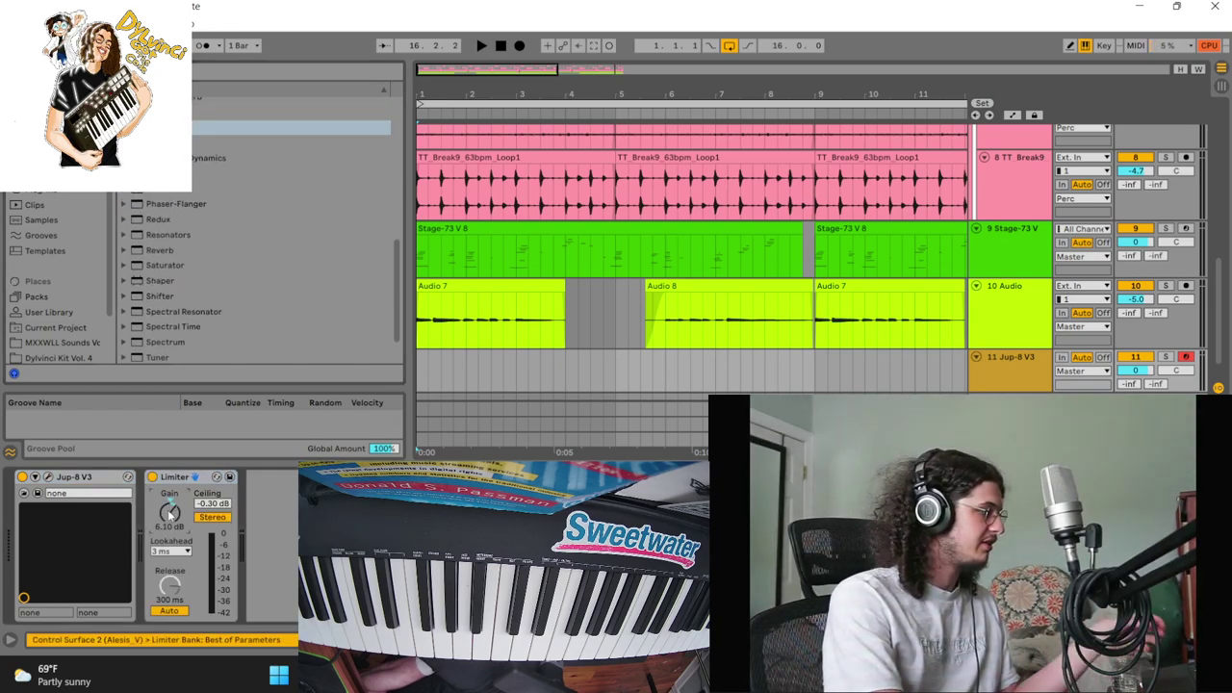
Record a Jup-8 V3 part over the 16-bar loop and extend its clip to bar 17
click(519, 45)
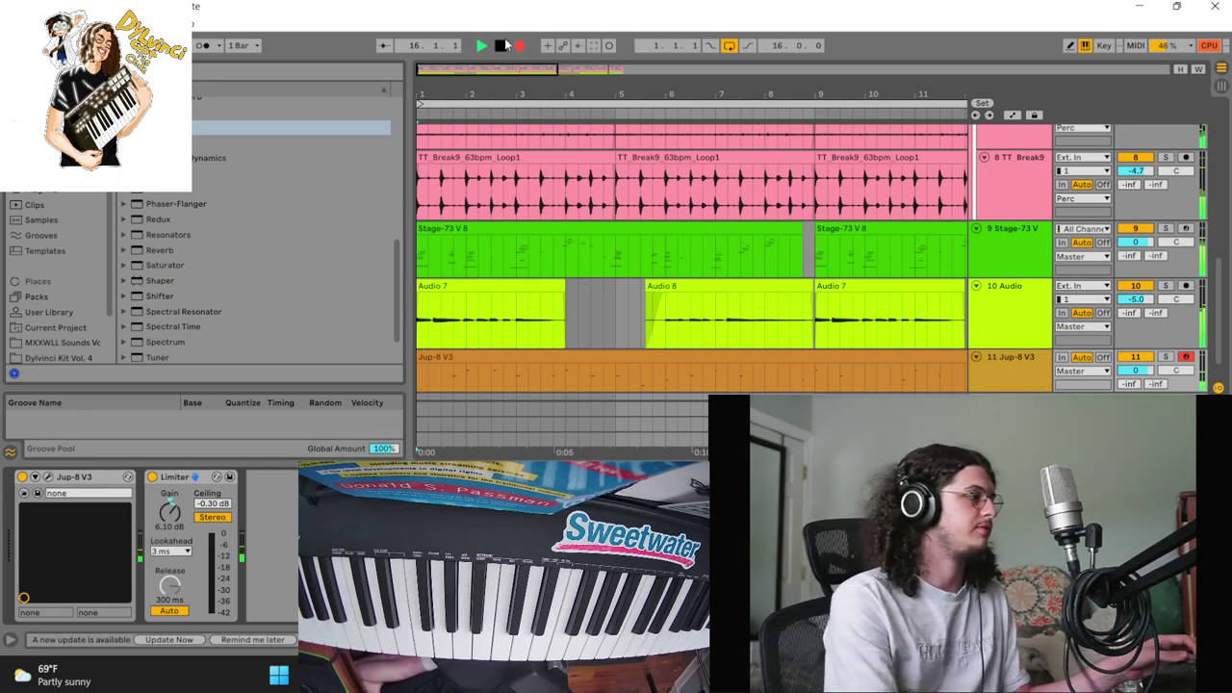
key(space)
drag(834, 95, 833, 58)
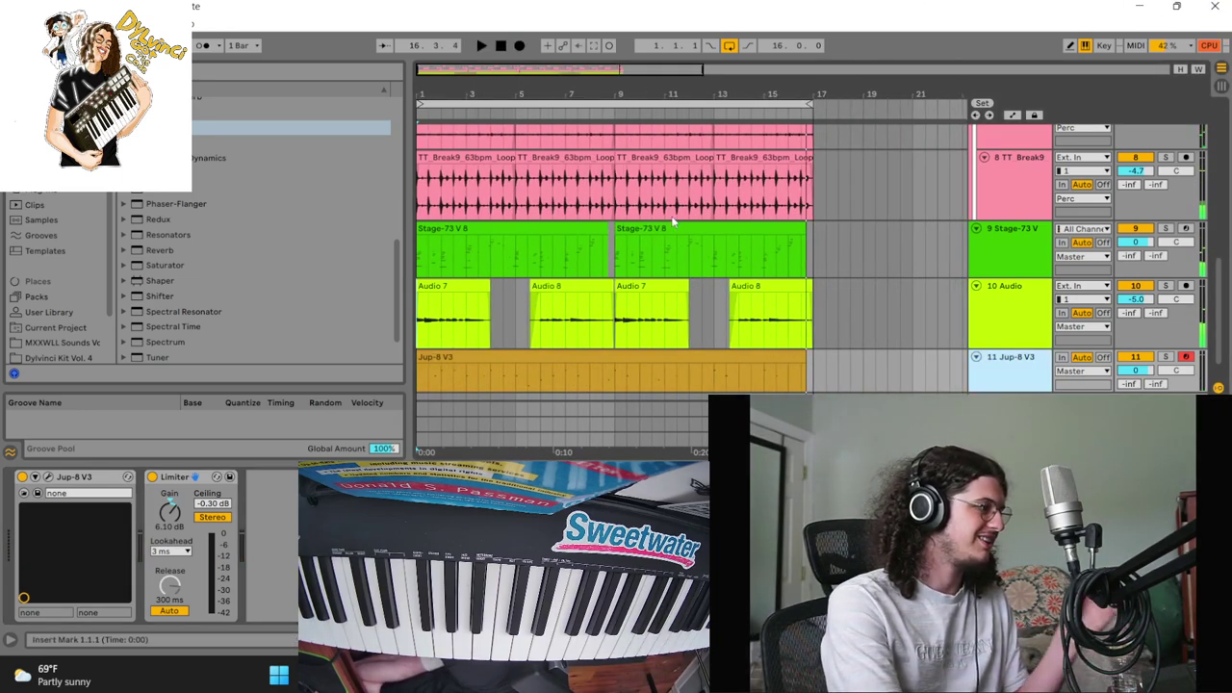
click(809, 356)
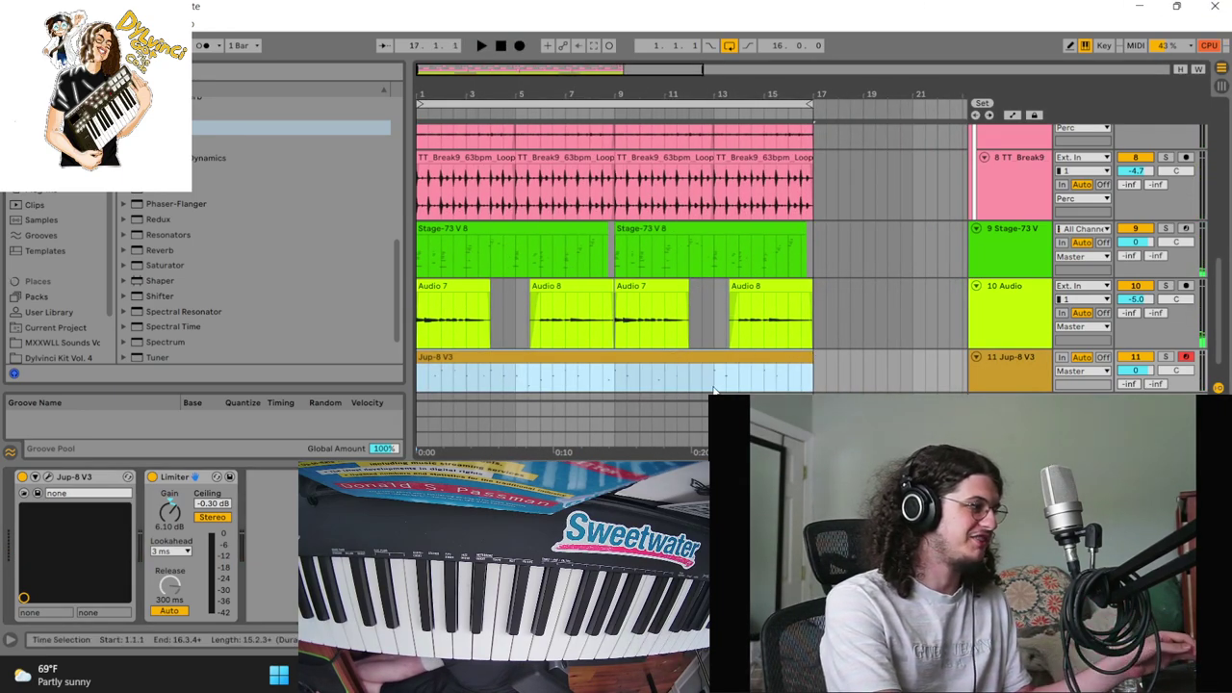
Delete the first eight bars of the Jup-8 V3 clip and open the remaining clip's notes
drag(713, 385, 342, 374)
drag(620, 390, 205, 373)
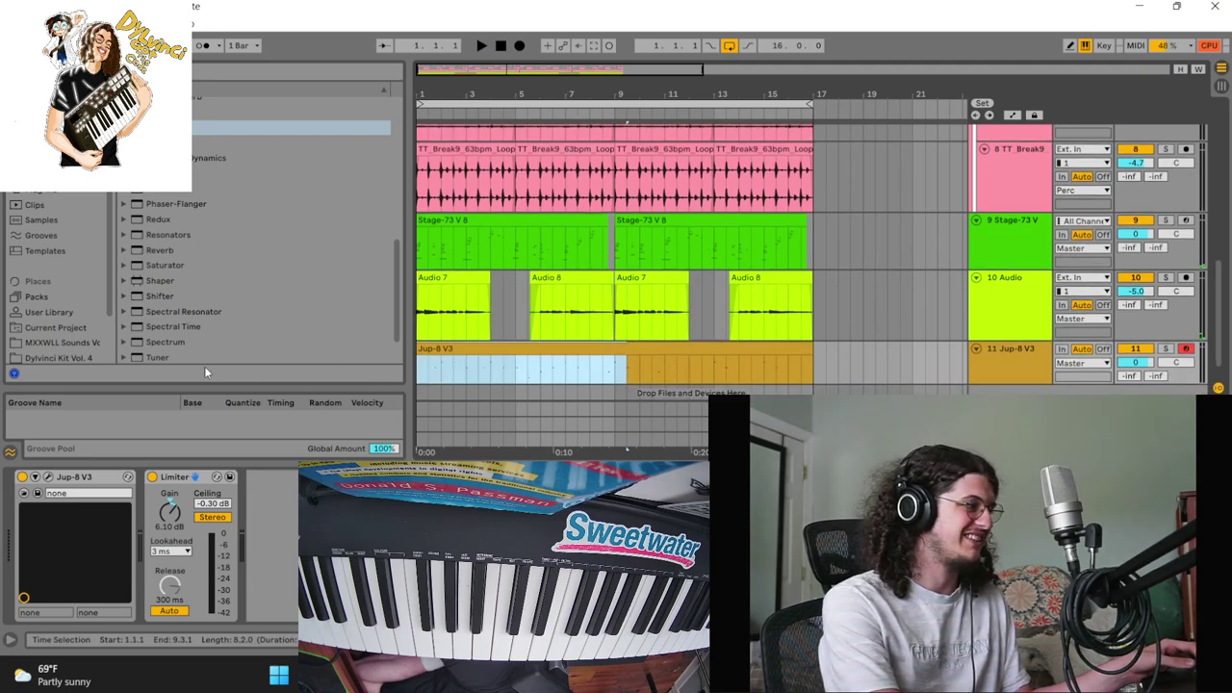
key(Delete)
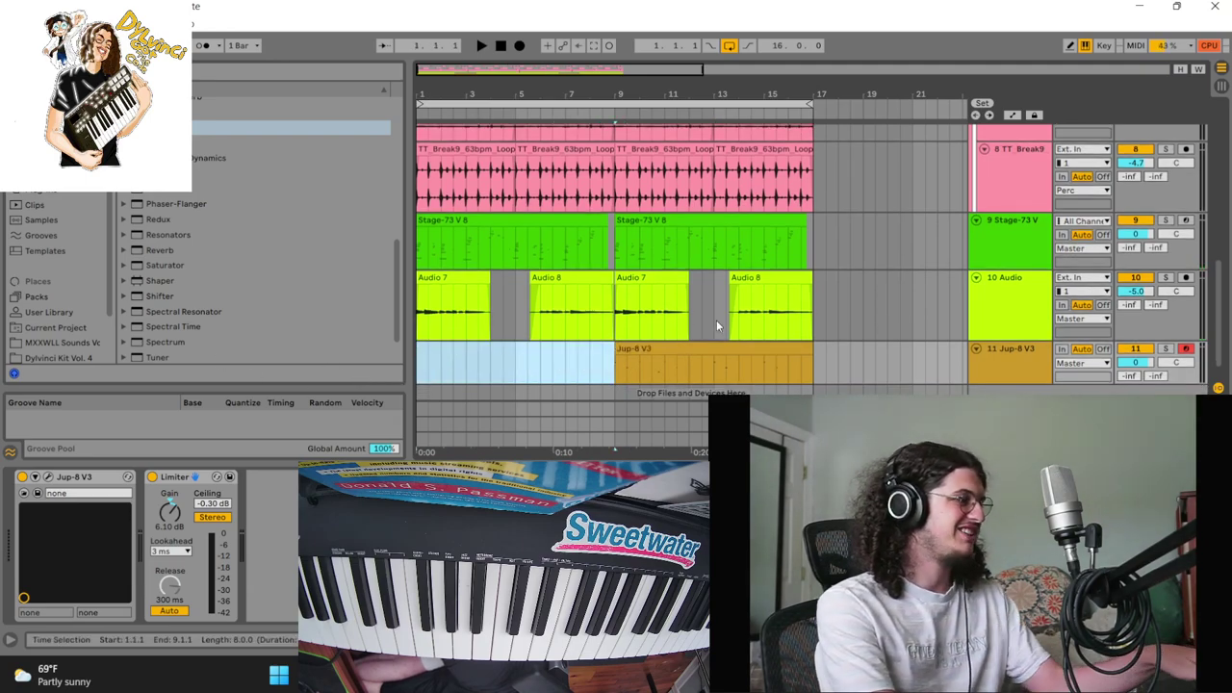
double_click(705, 347)
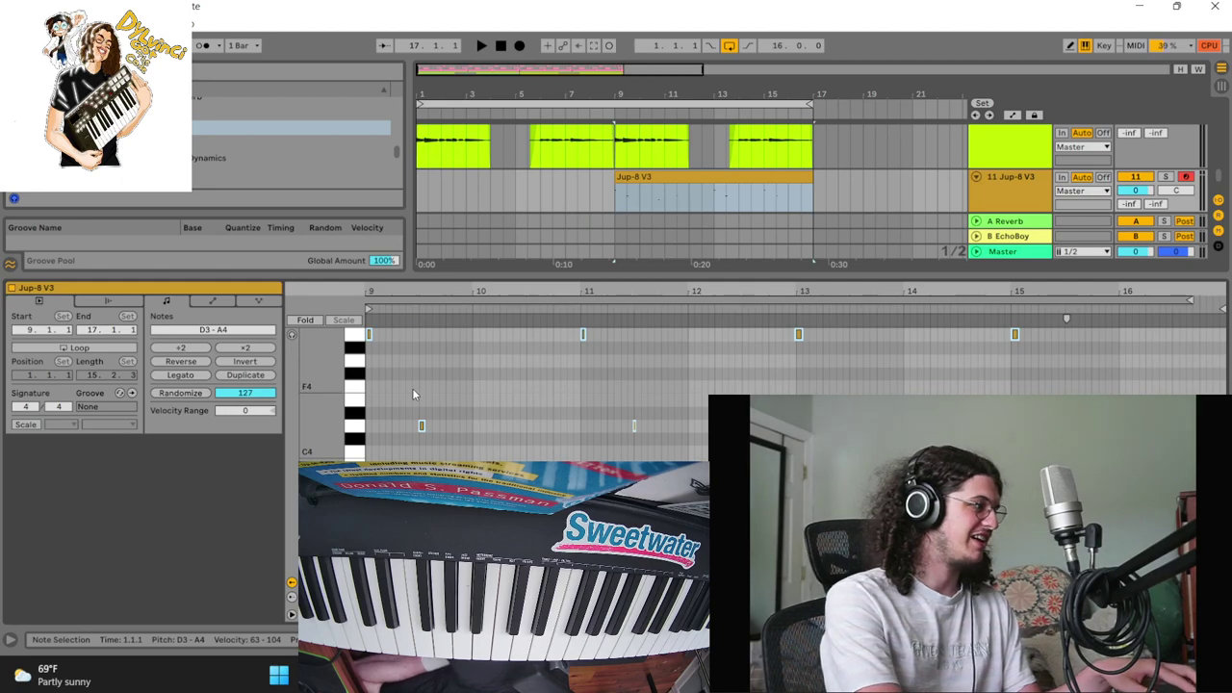
click(354, 336)
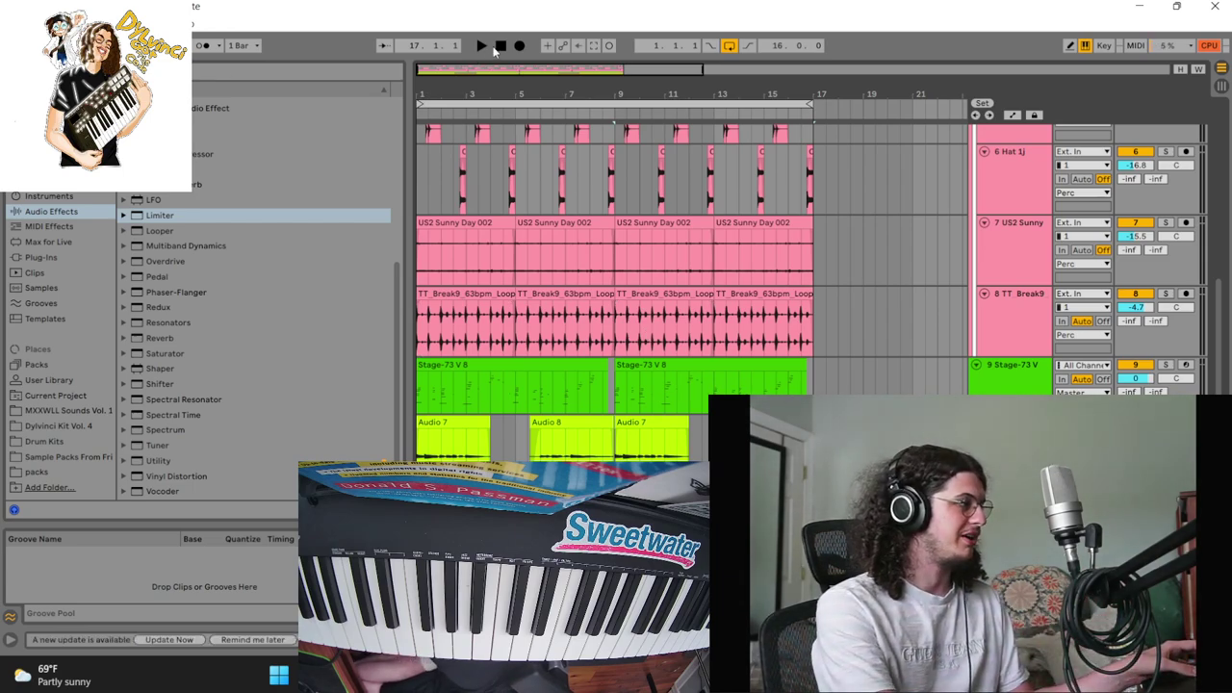
Add a second Jup-8 V3 synth on a new MIDI track below the first one while the loop plays
click(29, 257)
key(space)
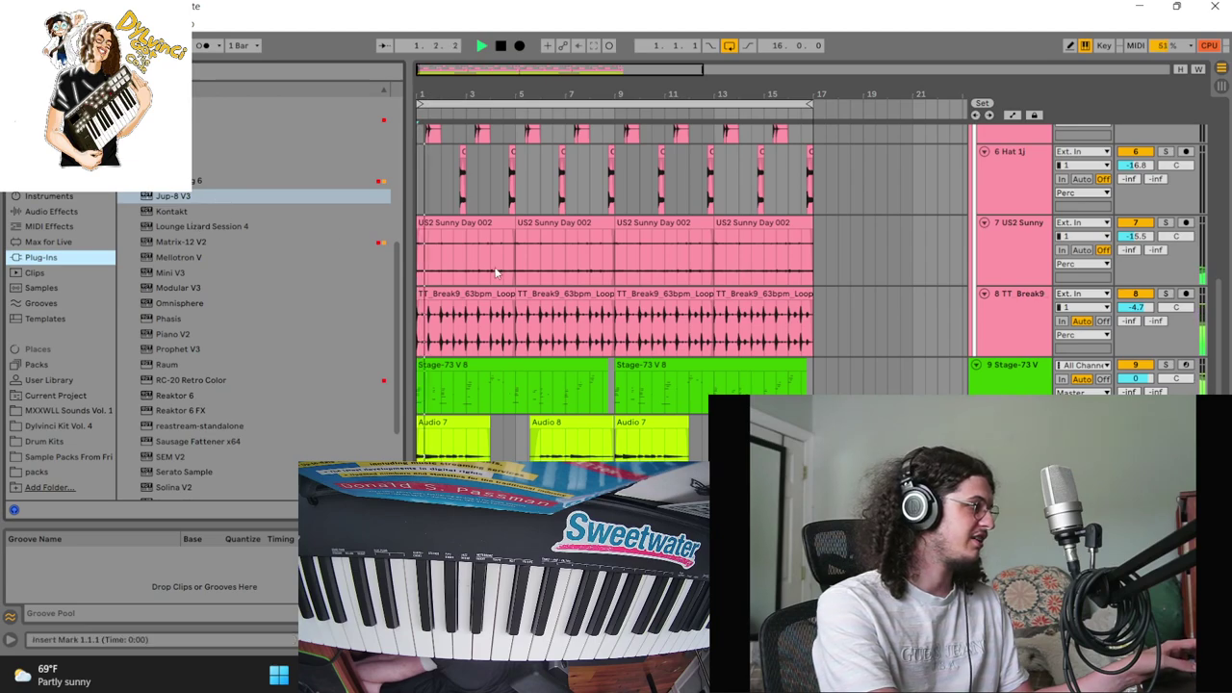
click(165, 196)
drag(163, 200, 543, 553)
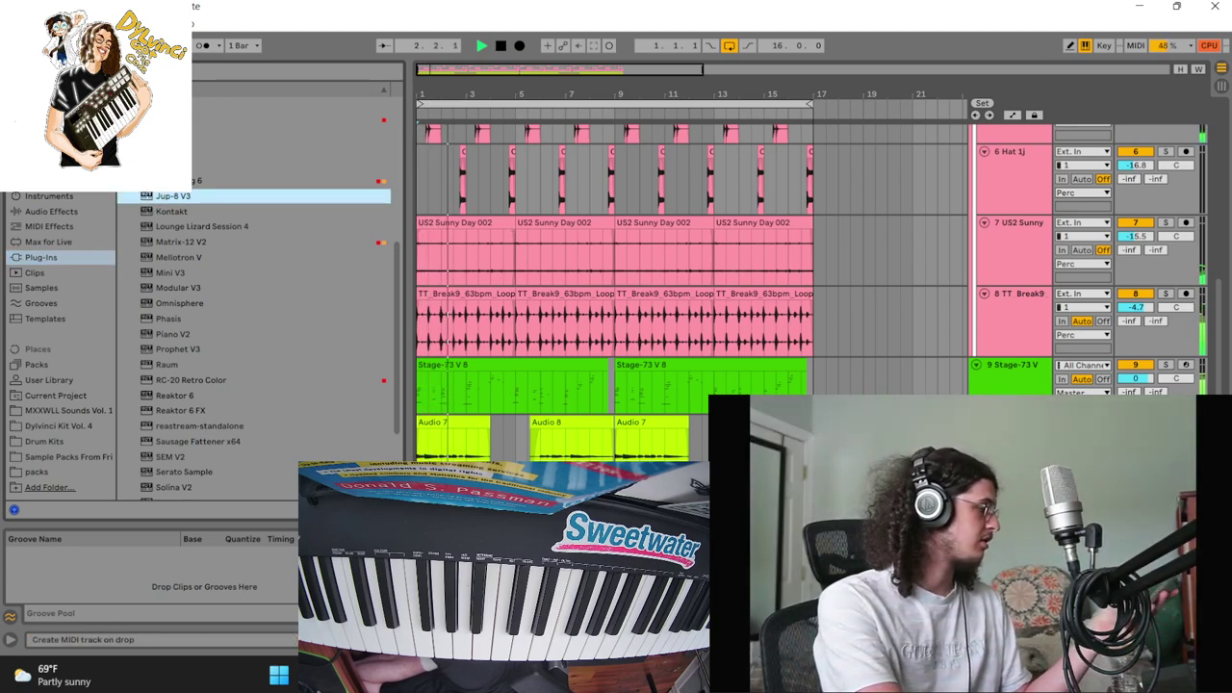
drag(895, 392, 896, 392)
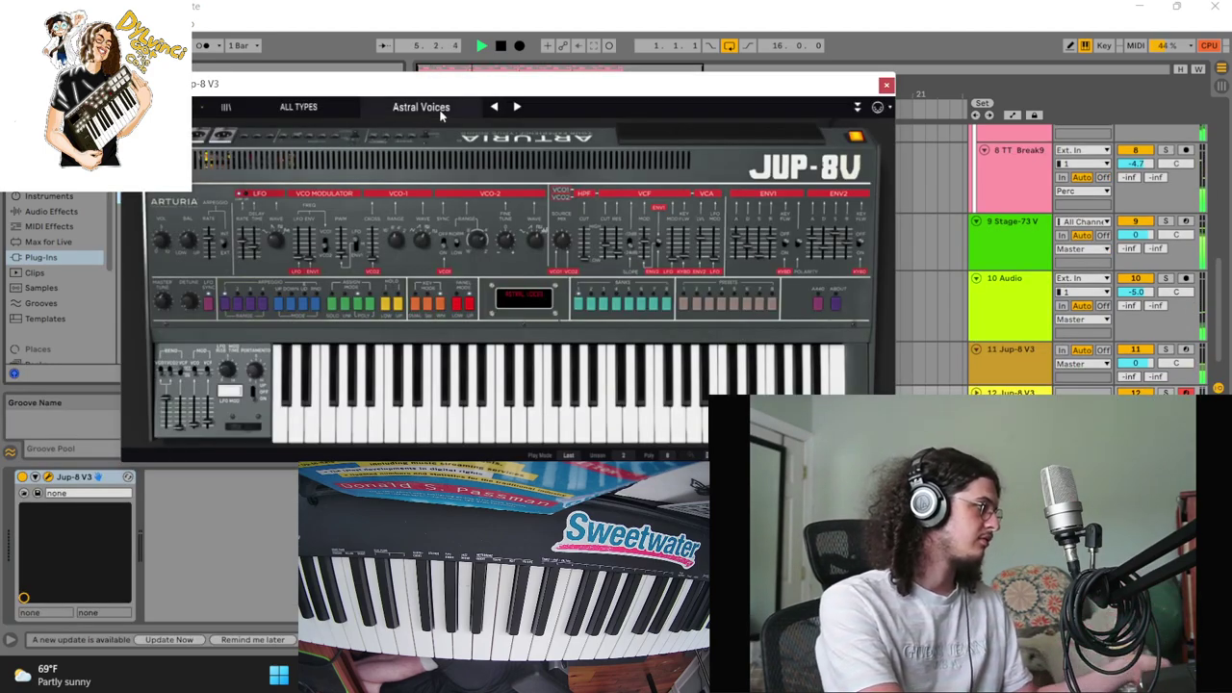
Audition the second Jup-8 V3's presets from Syn Brass3 onward, settle on Taser, and close the synth window
click(435, 105)
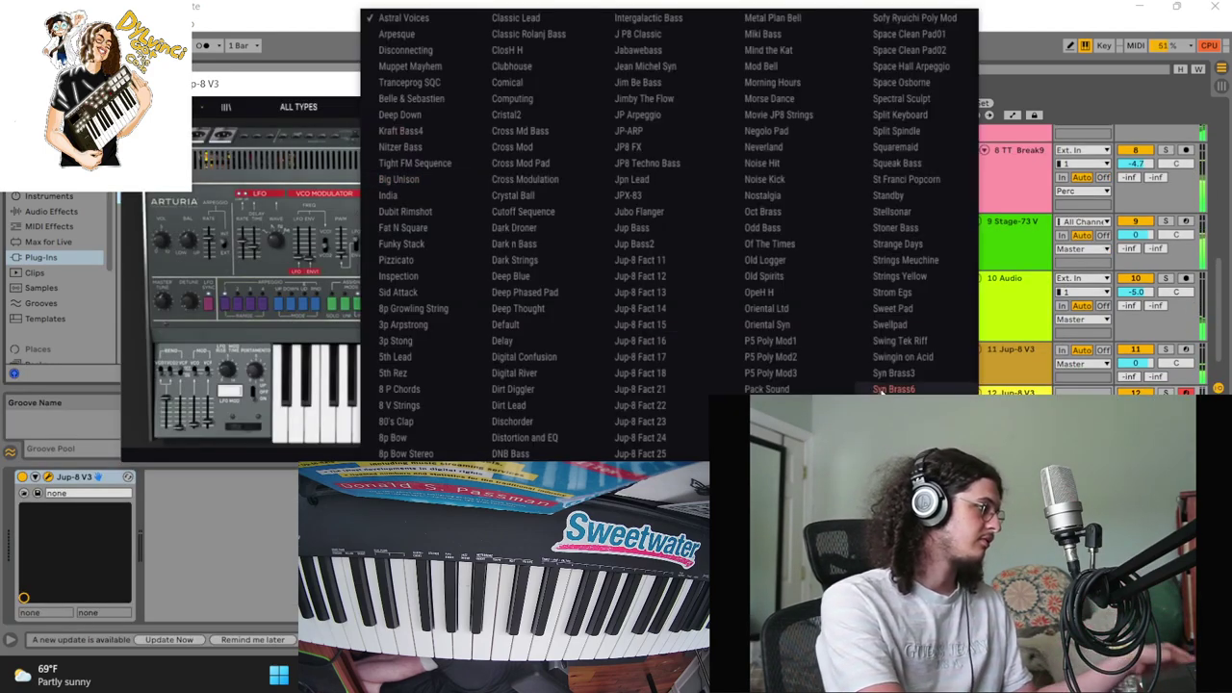
click(874, 374)
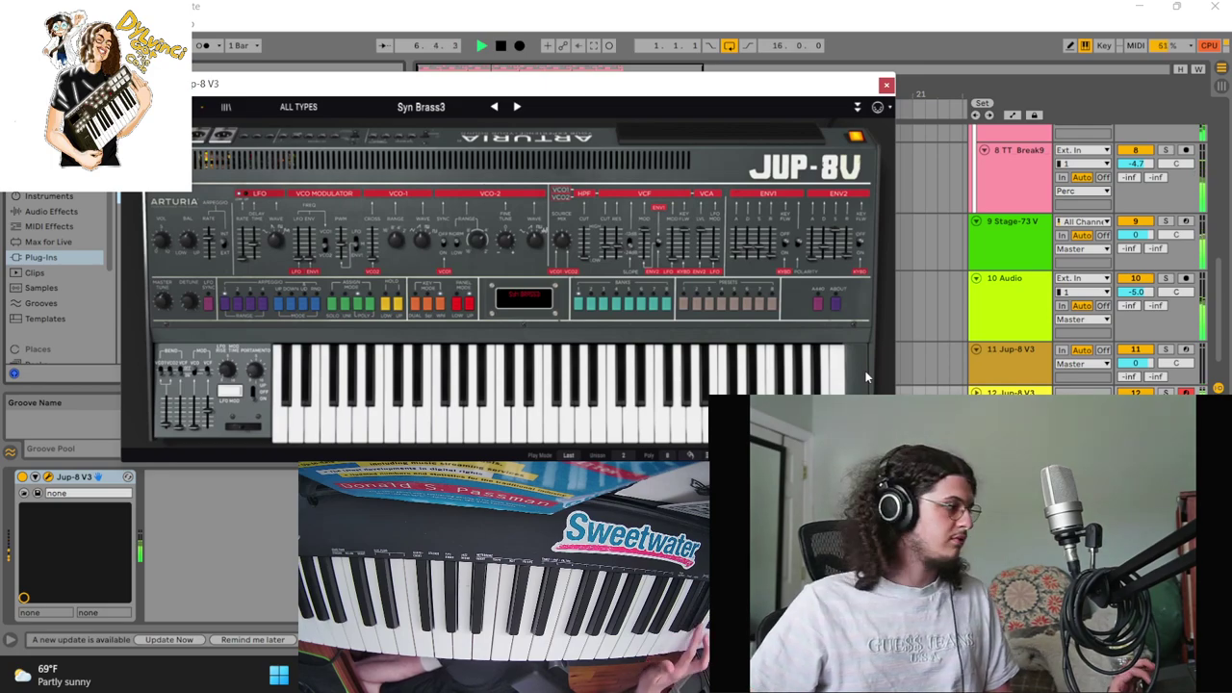
click(515, 107)
click(515, 107)
click(515, 107)
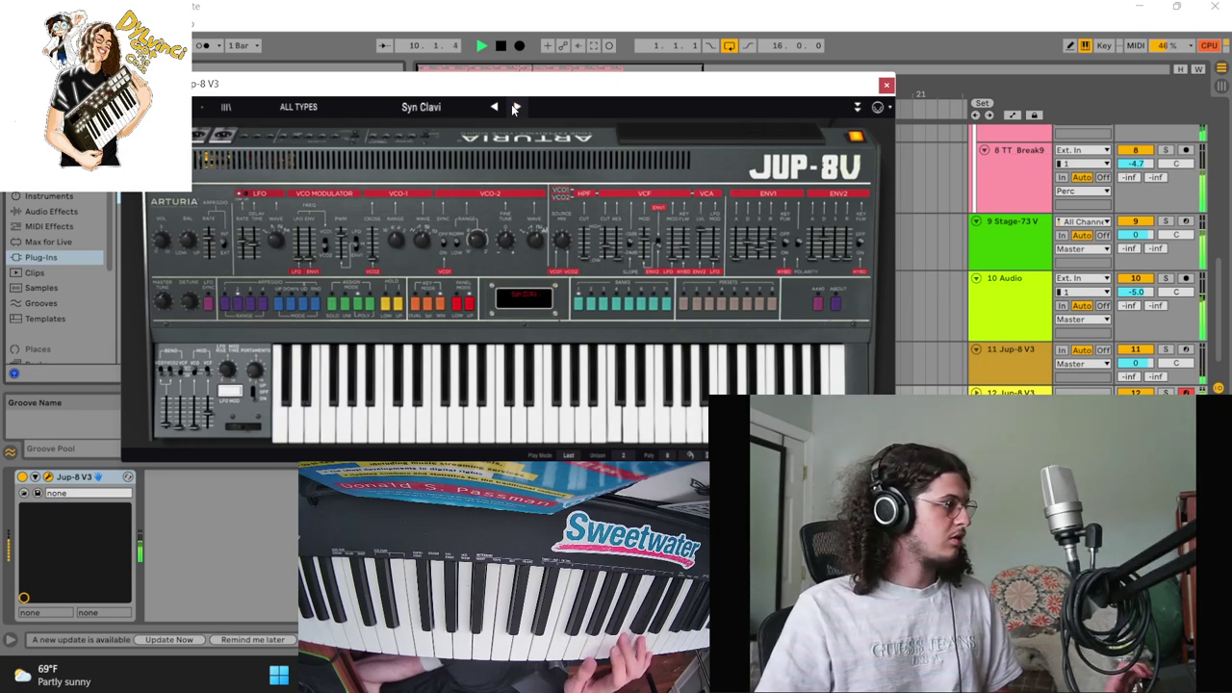
click(514, 108)
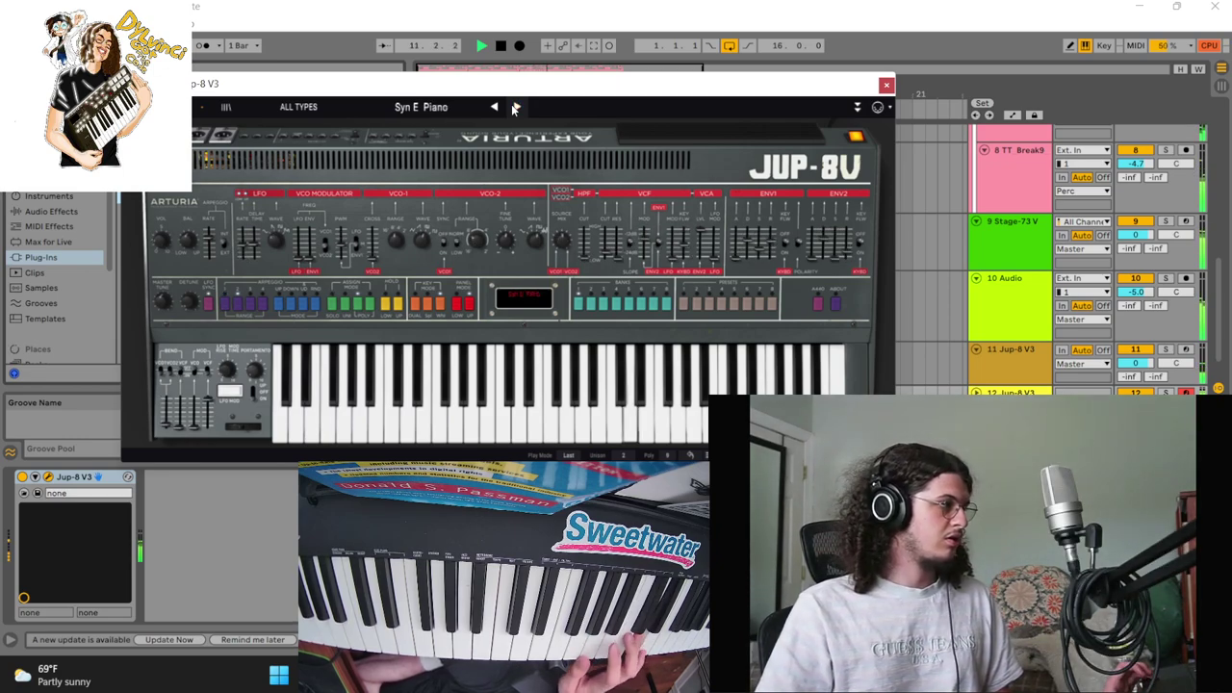
click(515, 107)
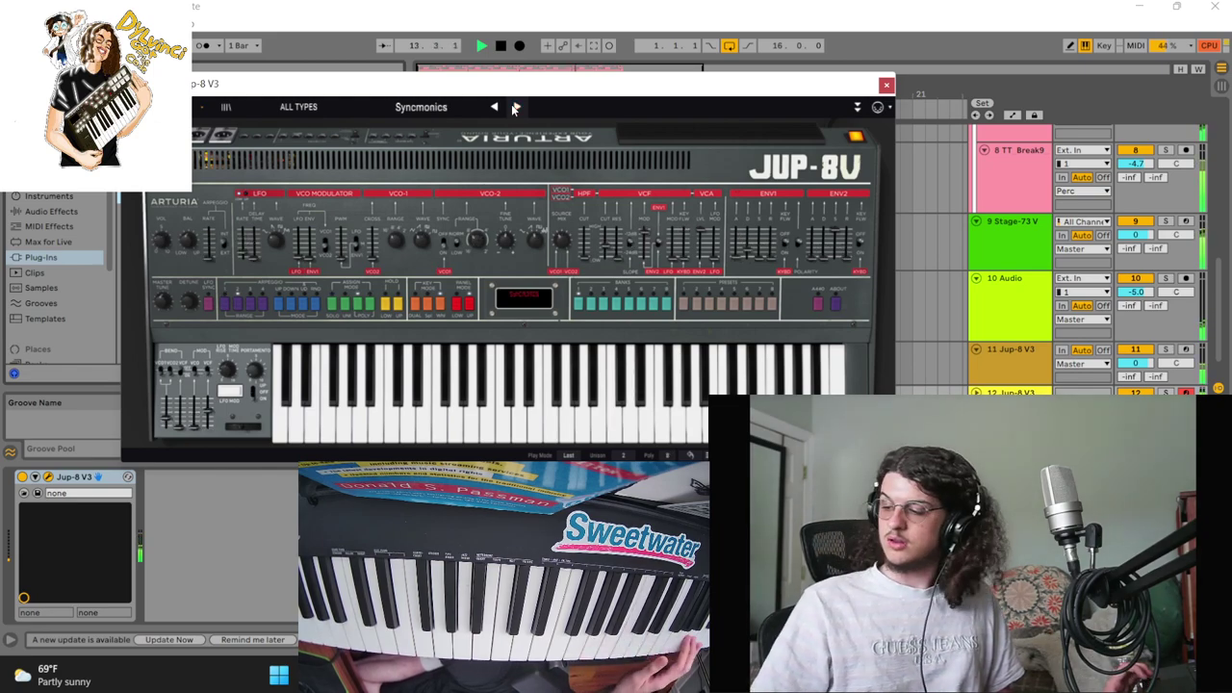
click(515, 108)
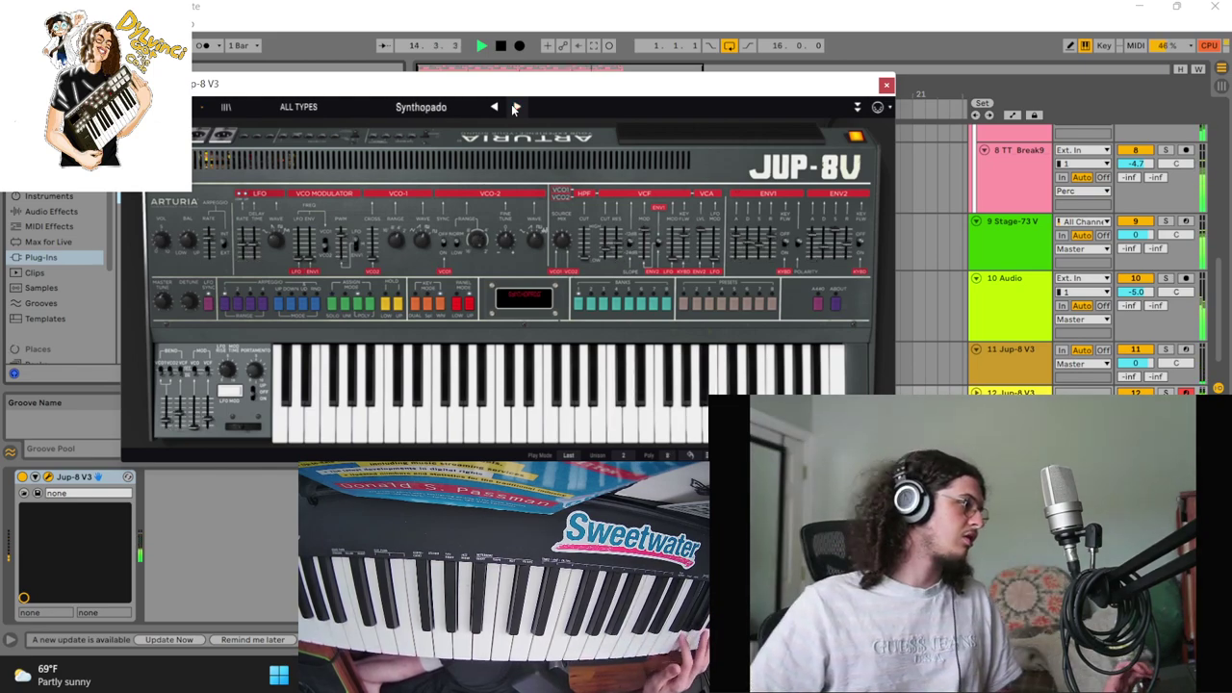
click(515, 108)
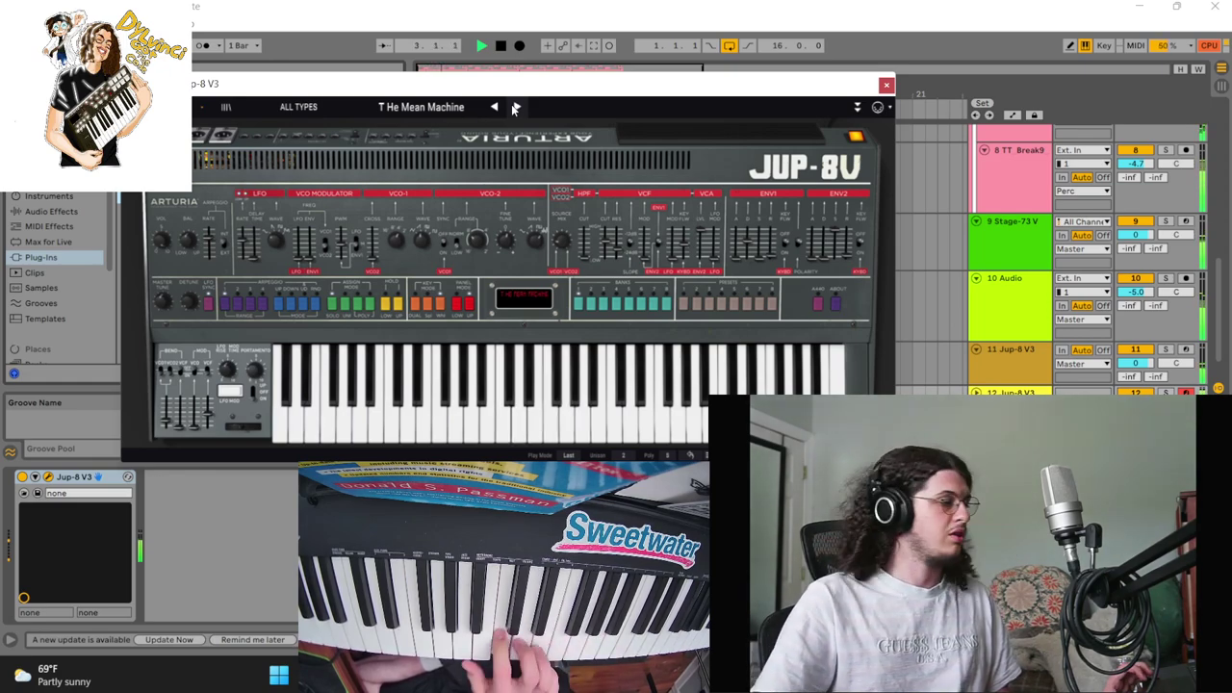
click(515, 108)
click(515, 108)
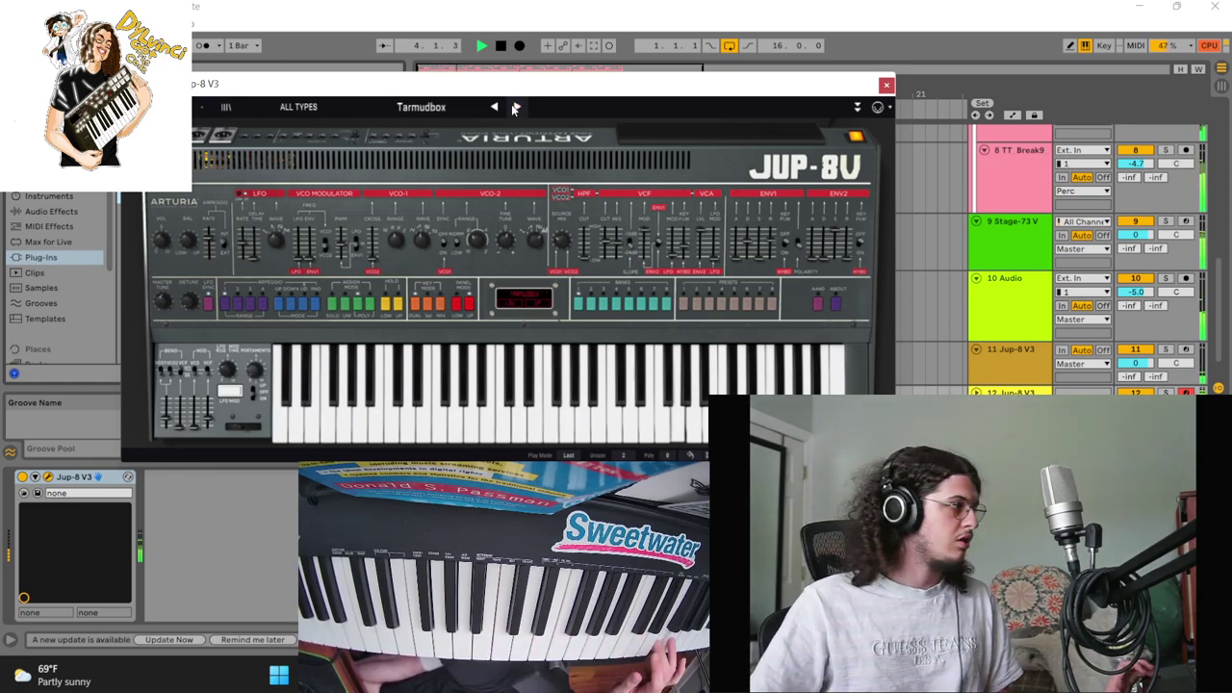
click(515, 108)
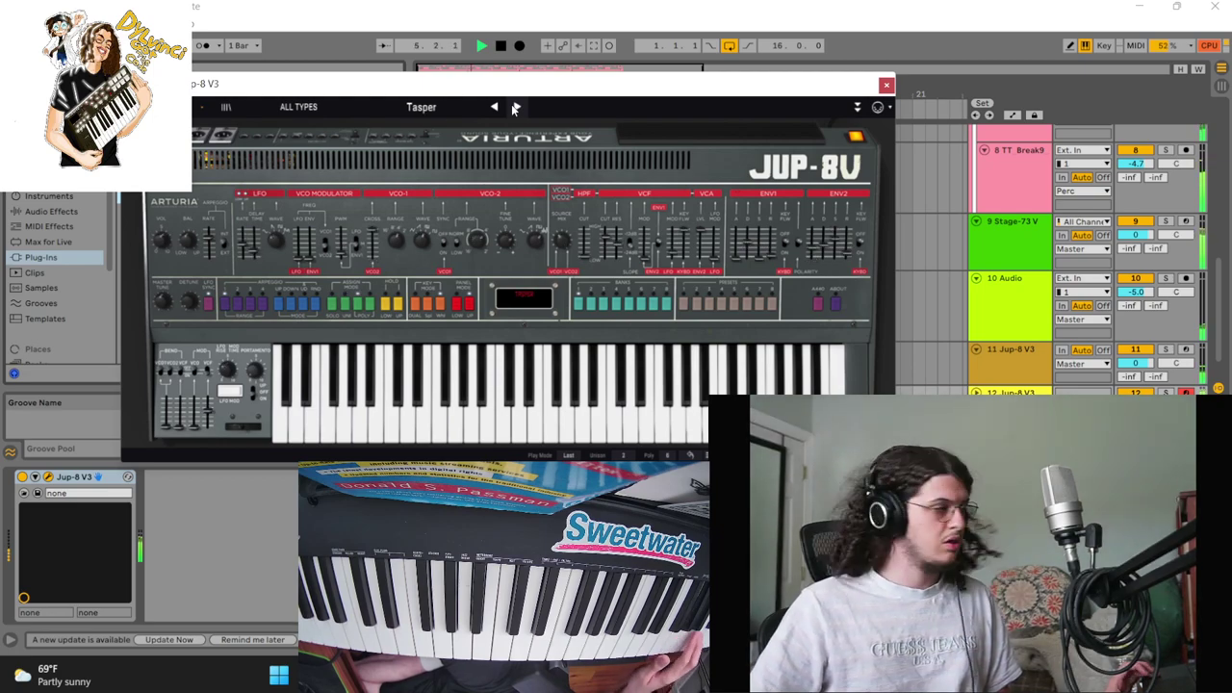
click(493, 108)
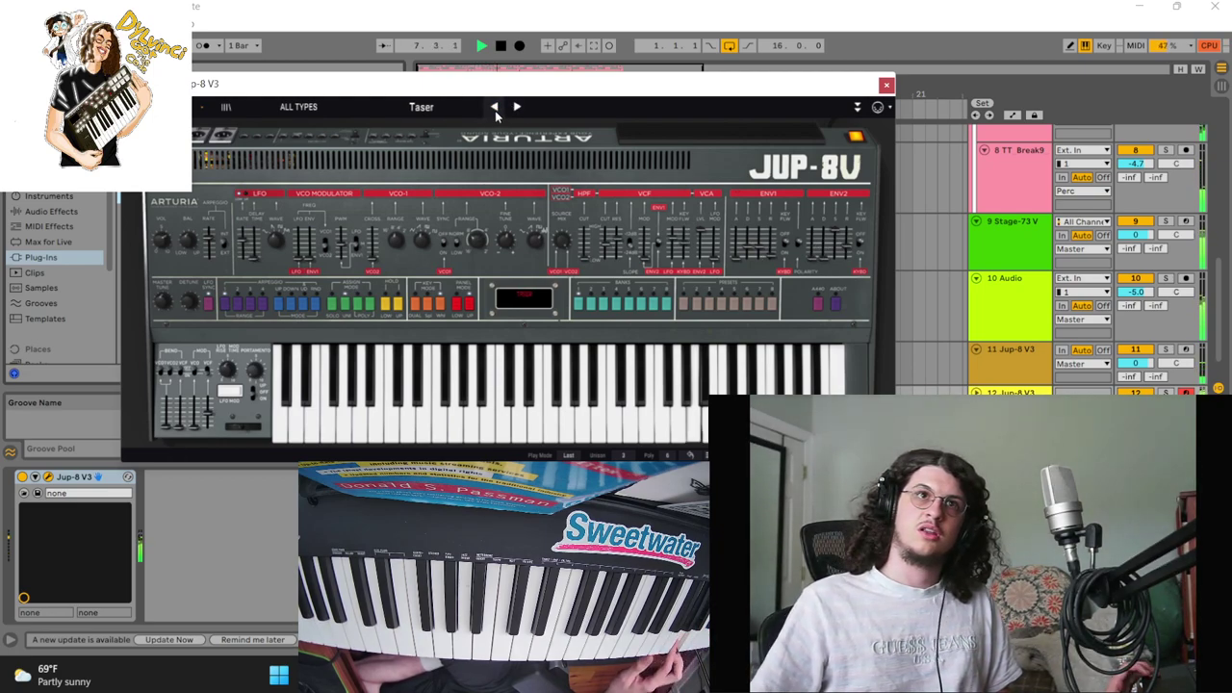
click(886, 85)
Stop playback and add RC-20 Retro Color to the first Jup-8 V3 track, track 11
scroll(1034, 244, down, 2)
key(space)
click(1013, 316)
scroll(262, 190, down, 2)
scroll(259, 189, down, 3)
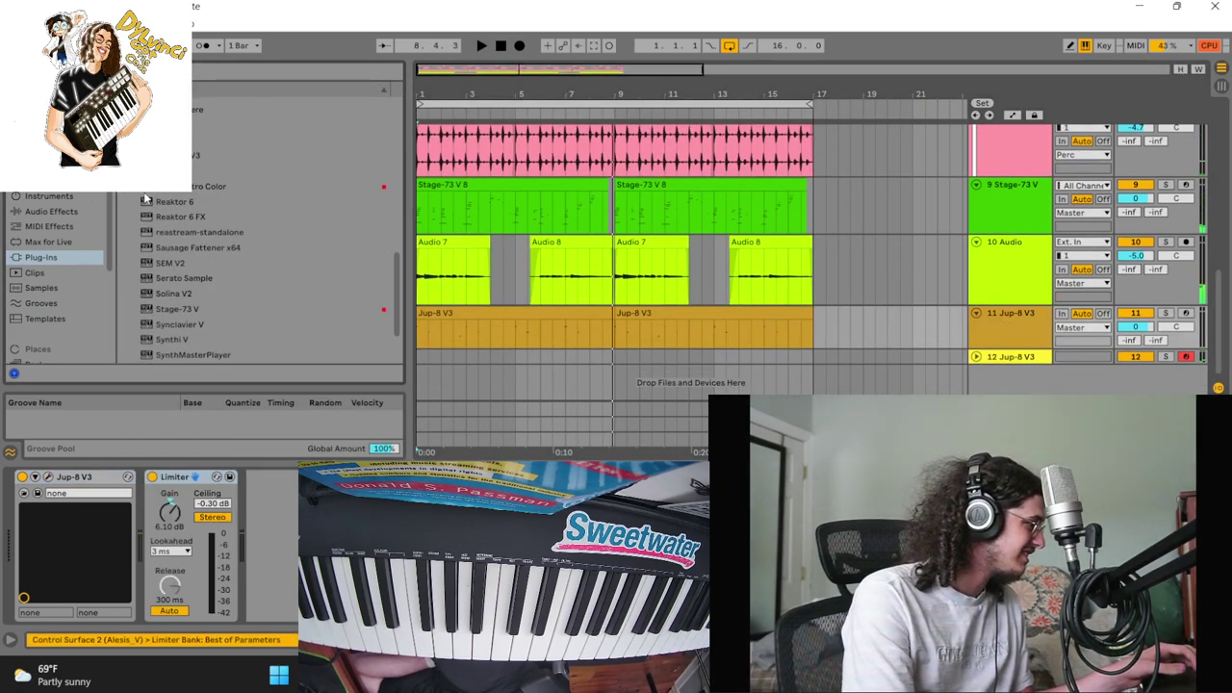
click(259, 186)
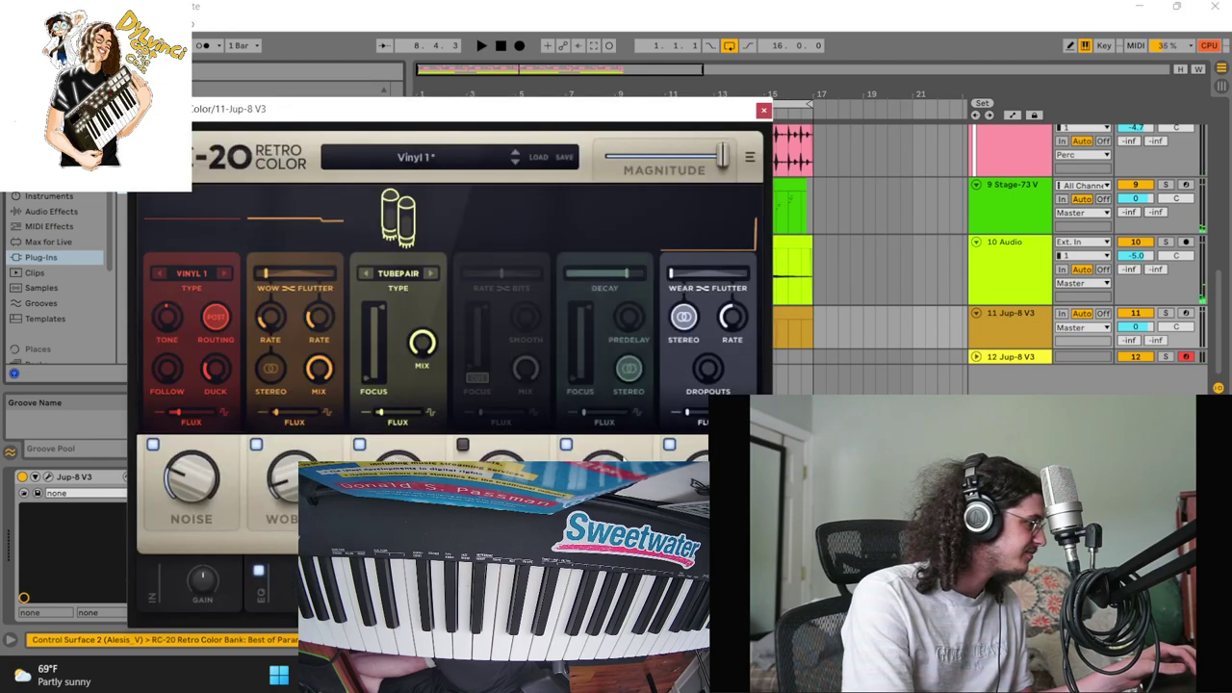
Set track 11's volume to 0.7 dB while the loop plays, then close the RC-20 window and stop playback
key(space)
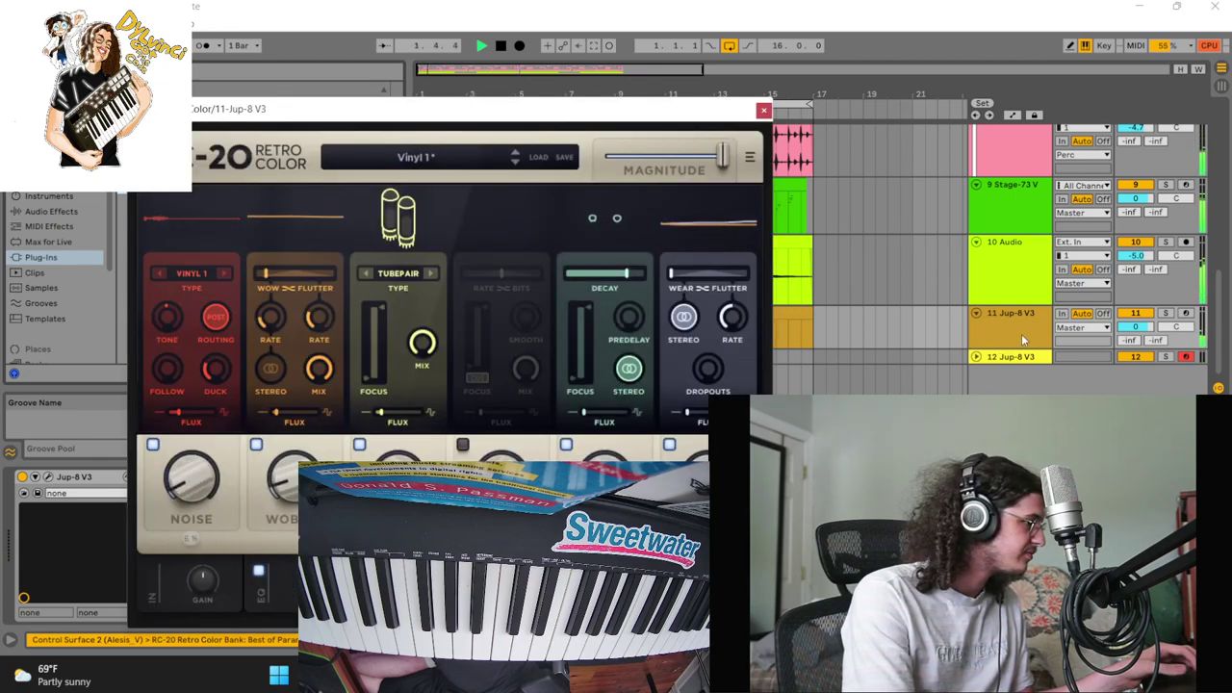
drag(1133, 327, 1133, 320)
click(698, 581)
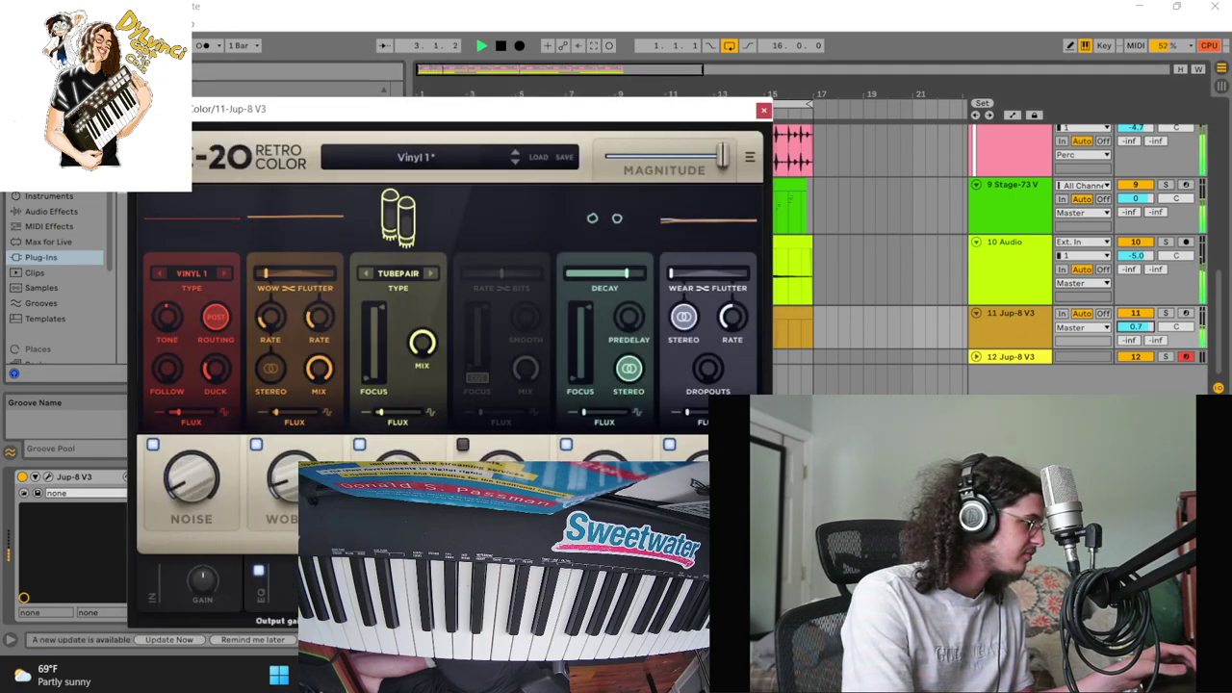
click(764, 111)
click(493, 47)
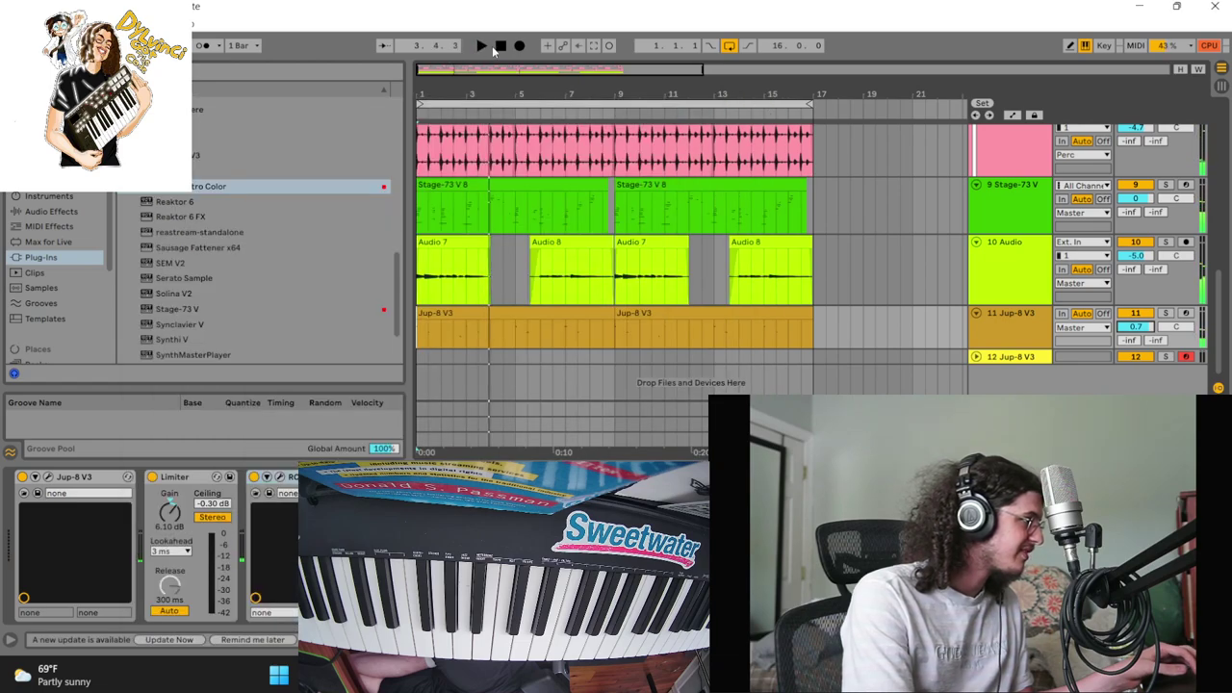
Record a Jup-8 V3 part on track 12 from bar 1 to about bar 5, unfolding the track
click(518, 45)
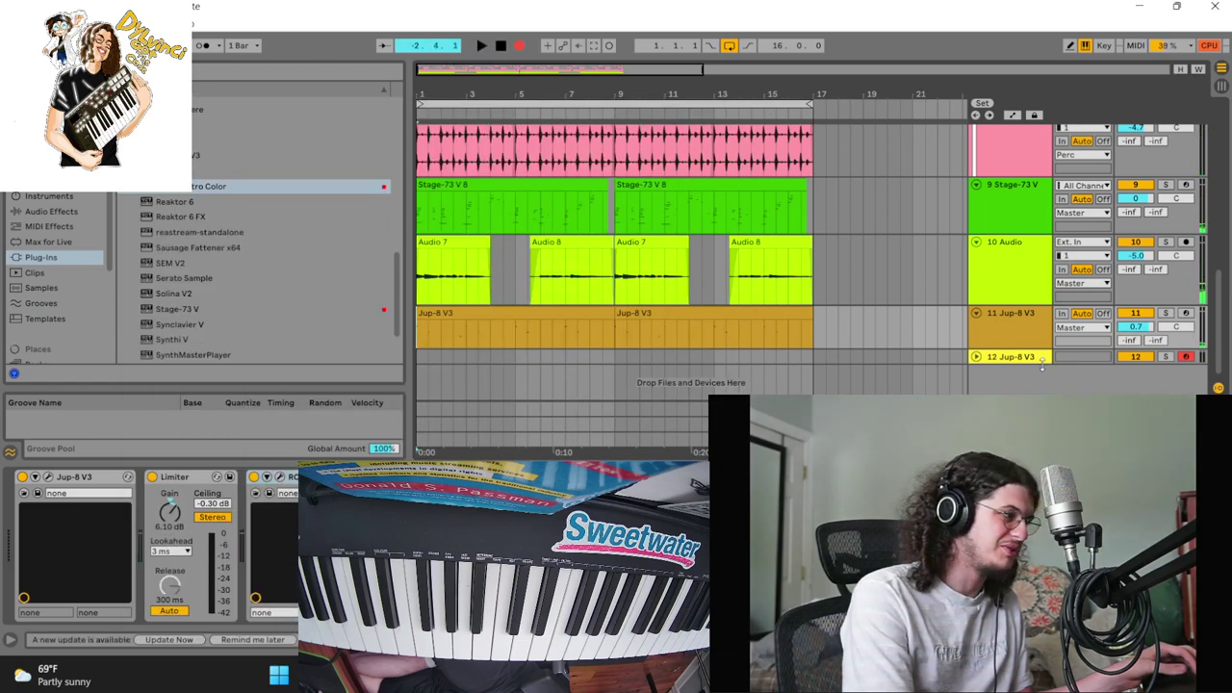
drag(1042, 364, 1042, 405)
scroll(935, 260, down, 1)
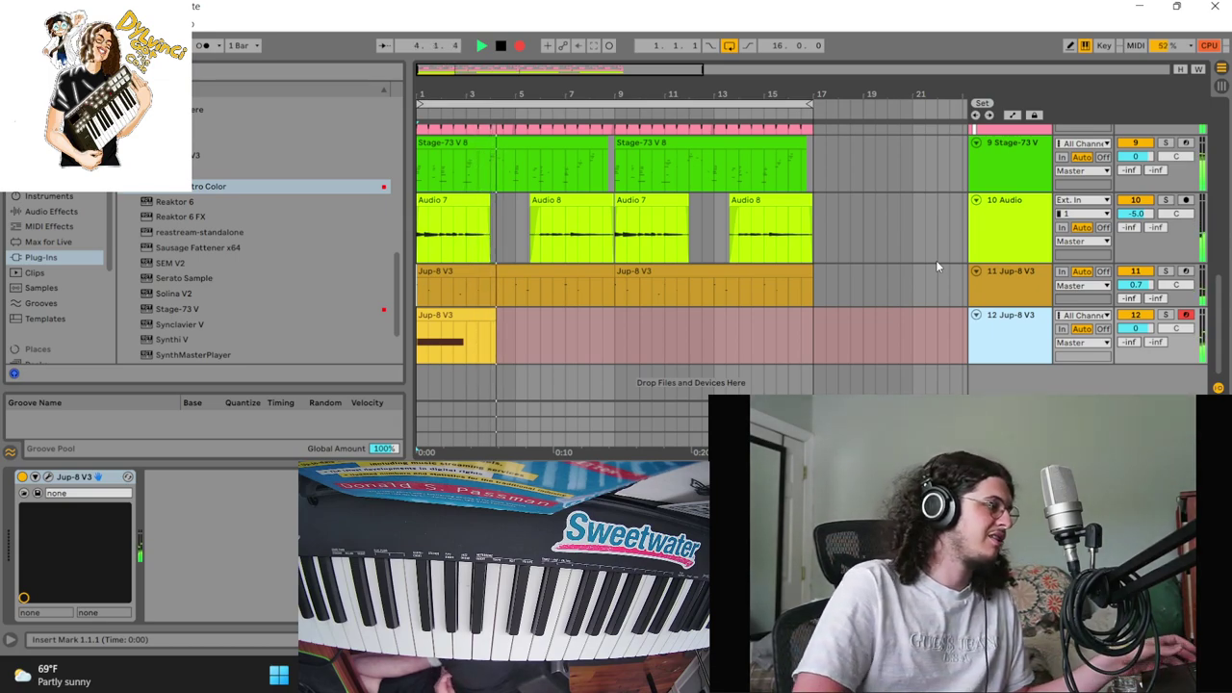
key(space)
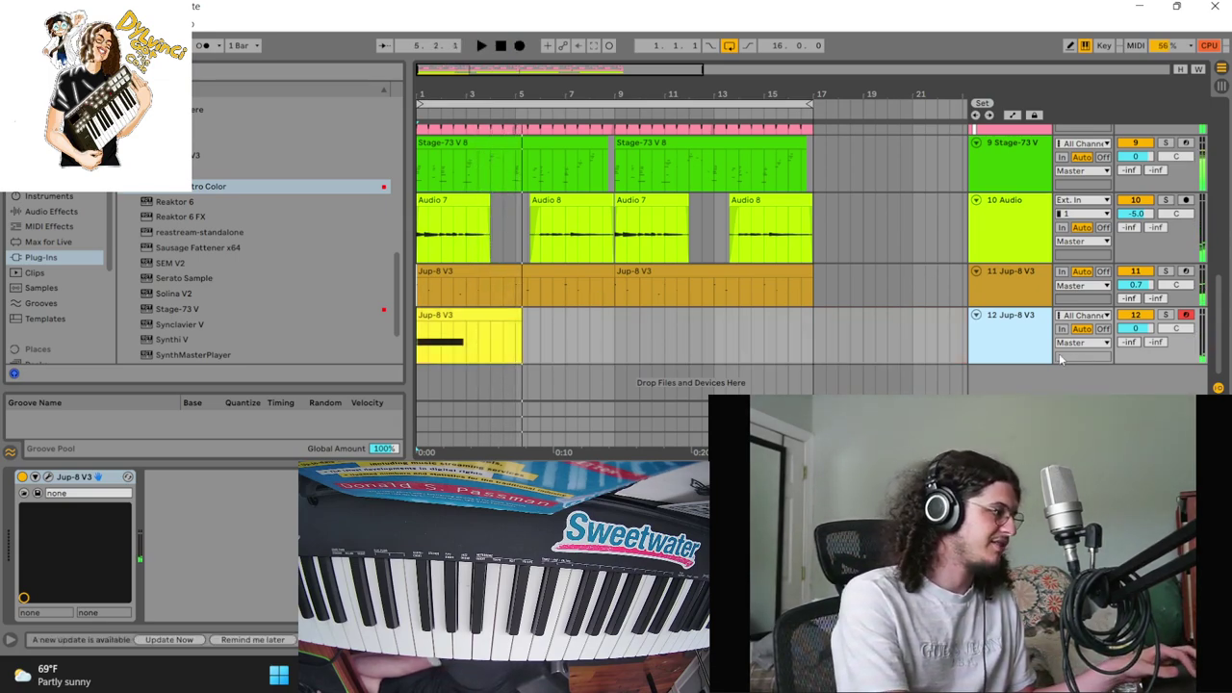
Freeze and flatten the second Jup-8 V3 track to audio and duplicate its clips from bar 9
right_click(1032, 332)
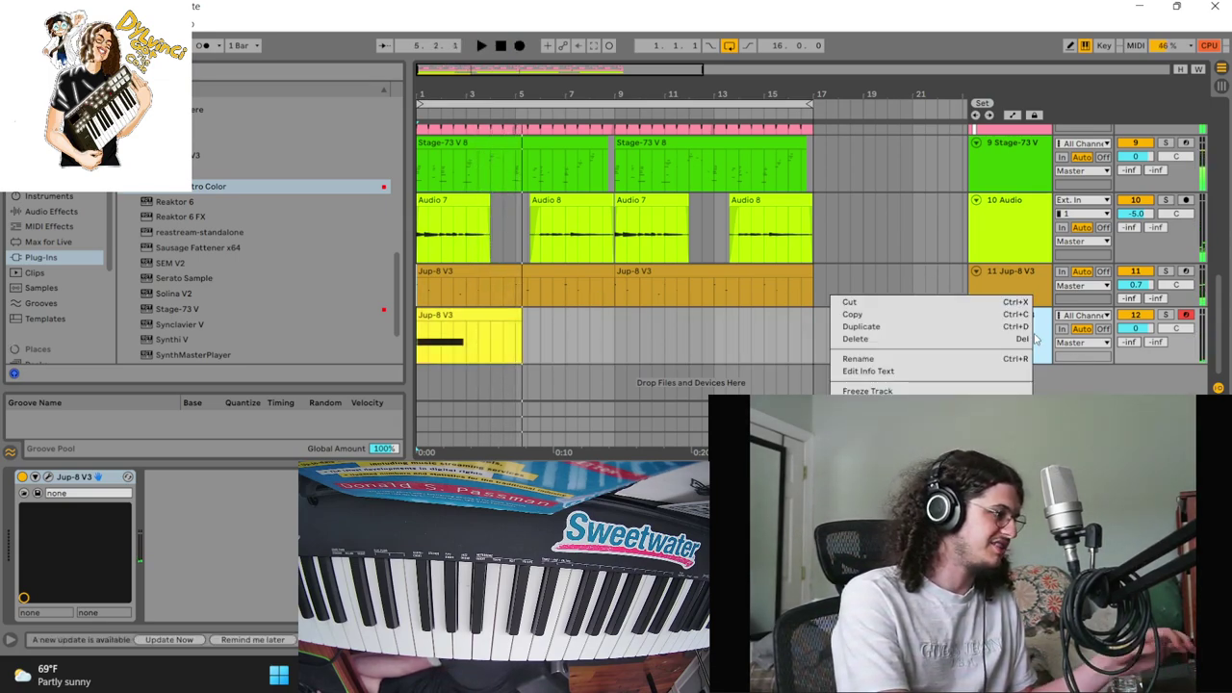
click(867, 389)
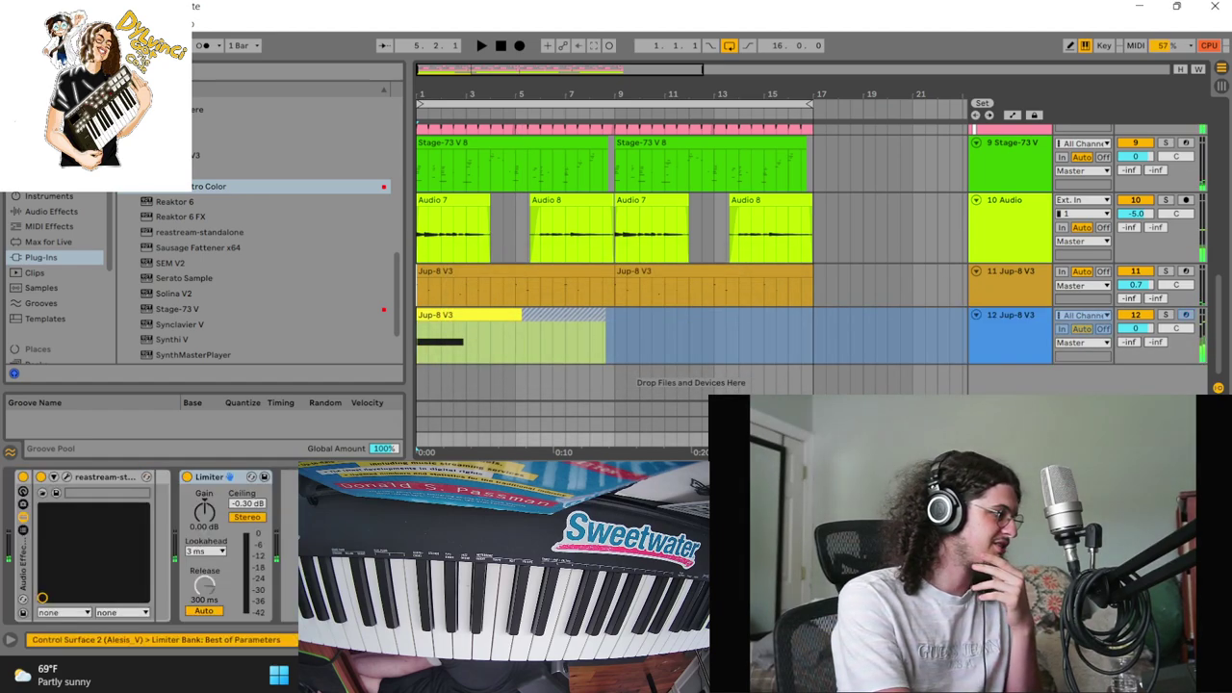
click(66, 478)
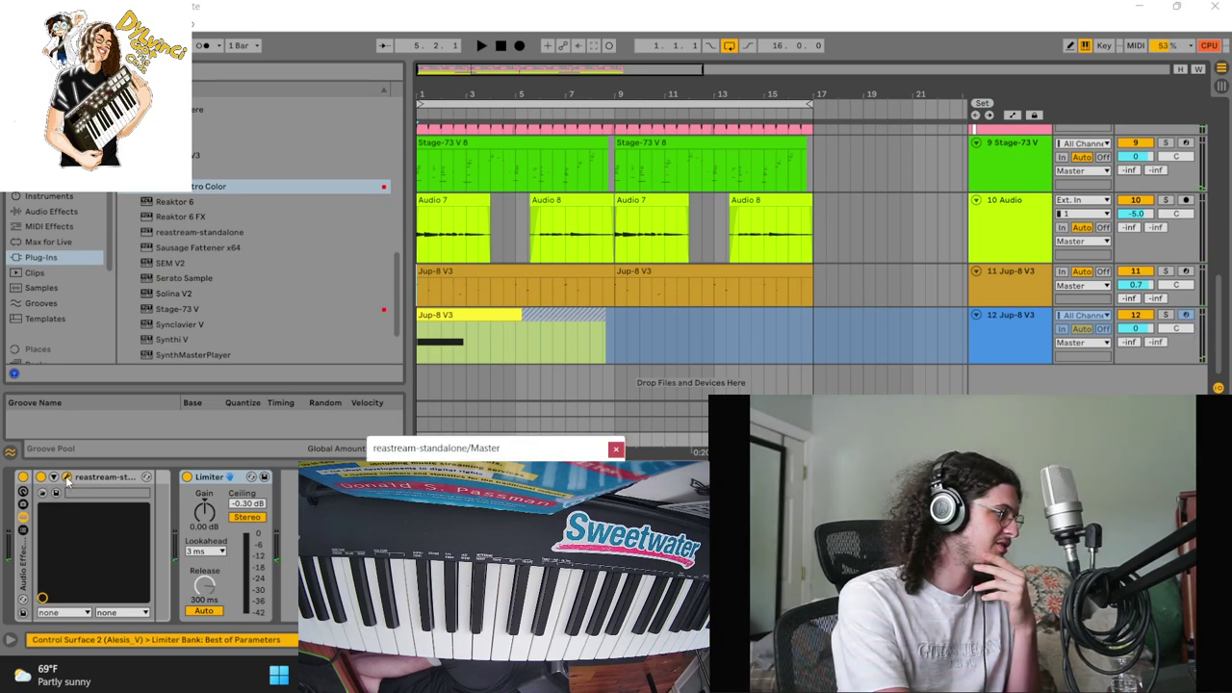
click(66, 477)
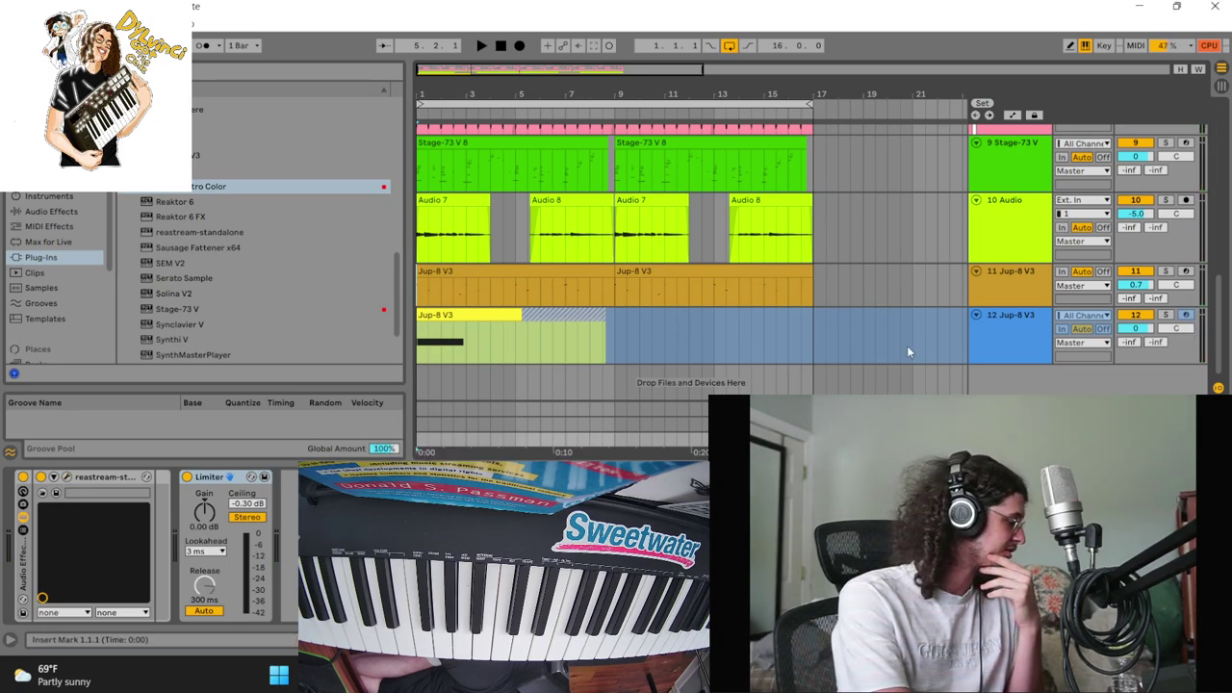
right_click(1011, 343)
click(1043, 390)
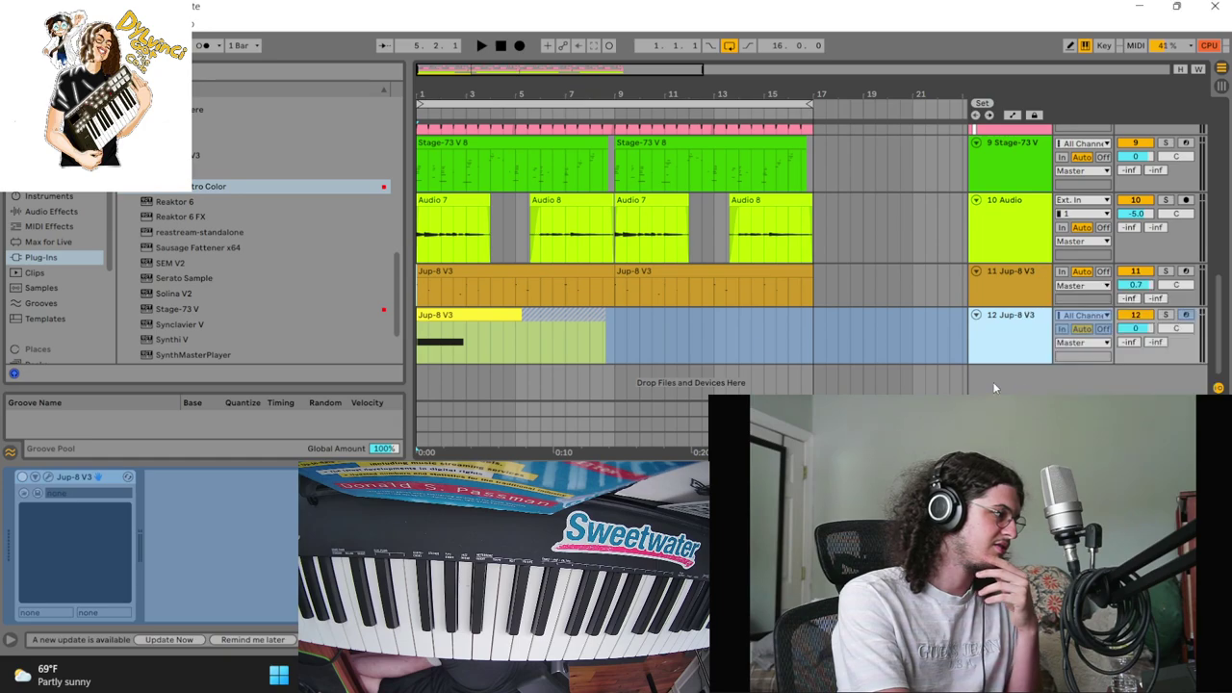
Add RC-20 Retro Color to the flattened Jup-8 V3 track and lower its volume to -15.9 dB
drag(1136, 328, 1136, 351)
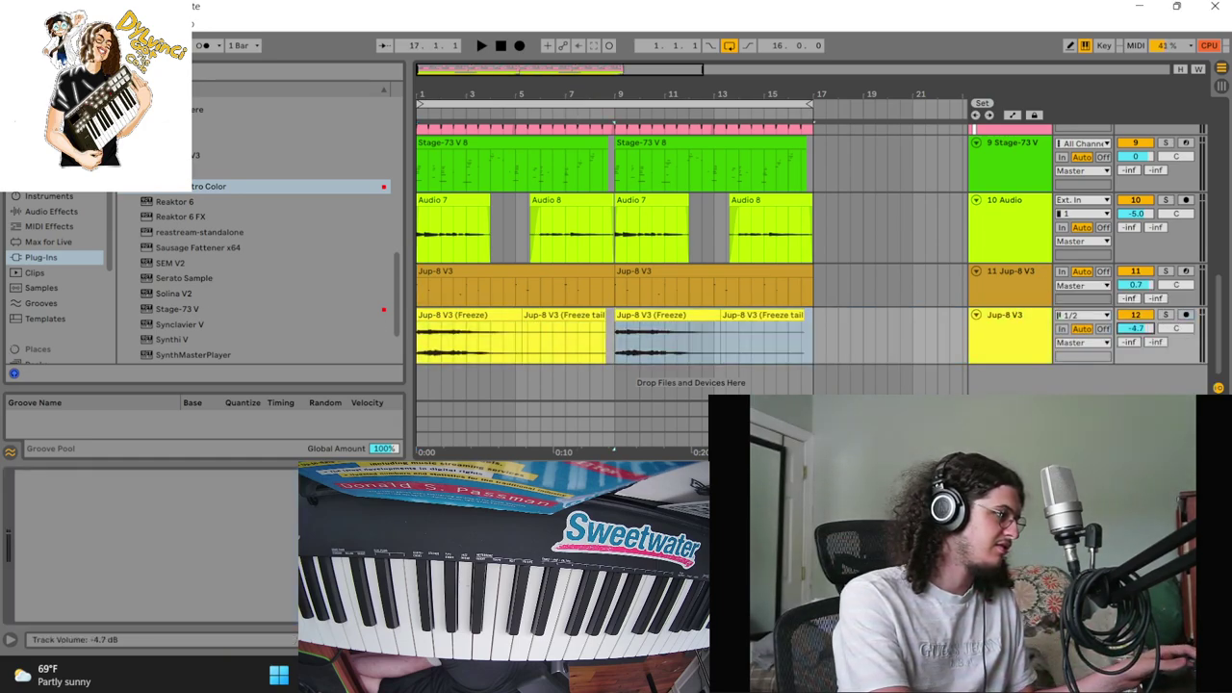
scroll(210, 215, down, 2)
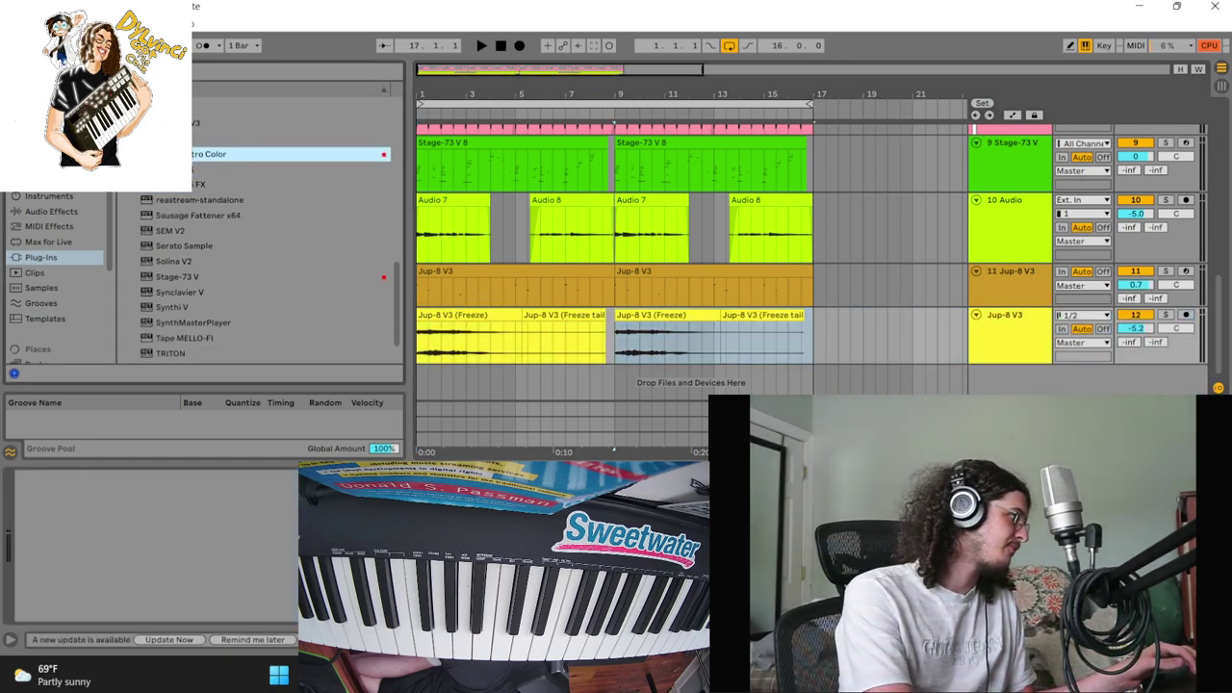
click(851, 481)
key(space)
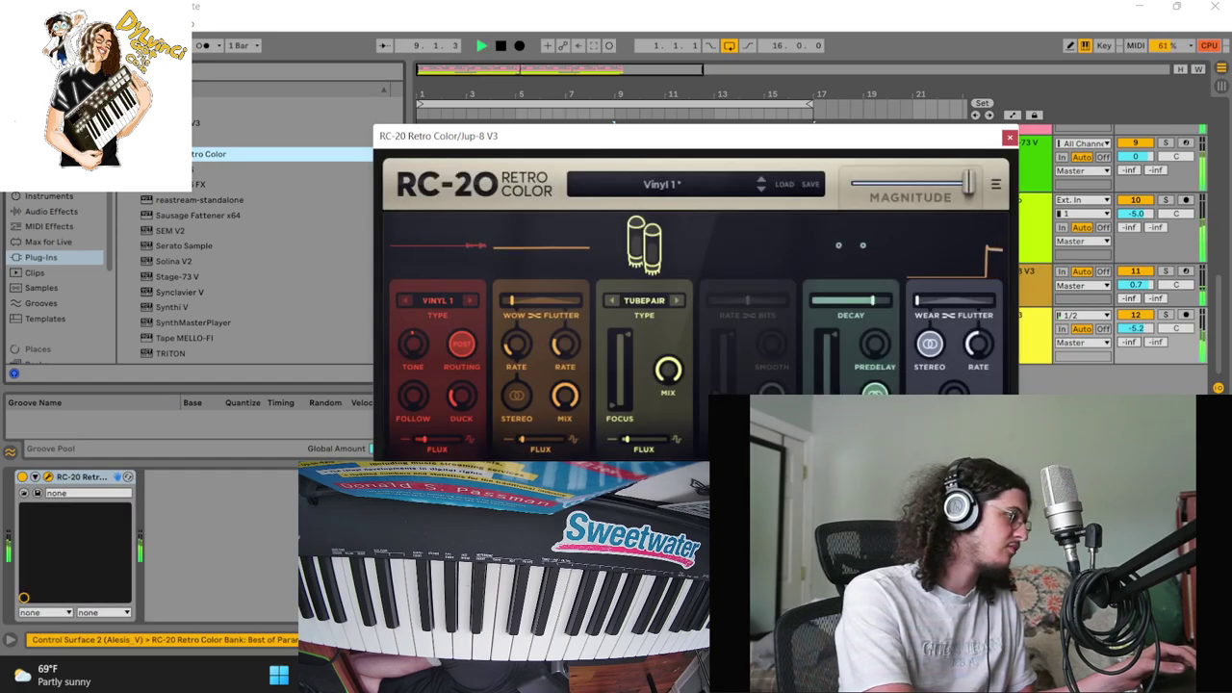
drag(1136, 328, 1136, 372)
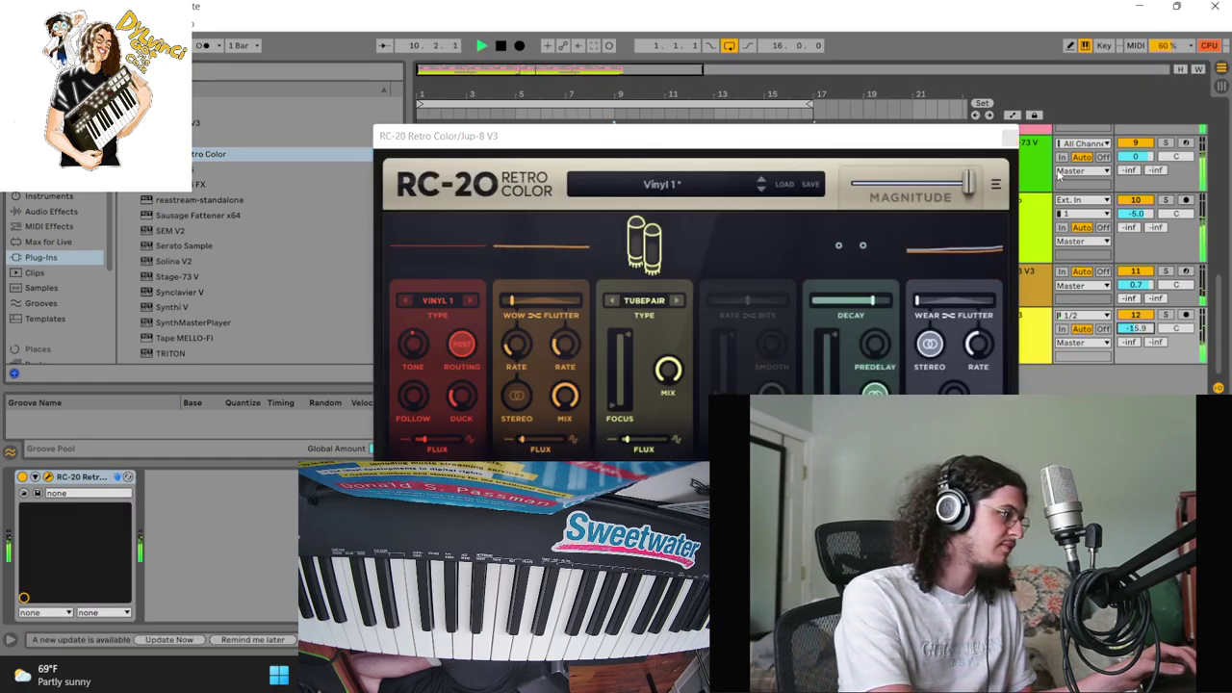
click(1009, 137)
Add a Phaser-Flanger to the flattened Jup-8 V3 track and lower its volume to -17.6 dB
click(63, 212)
scroll(136, 231, down, 5)
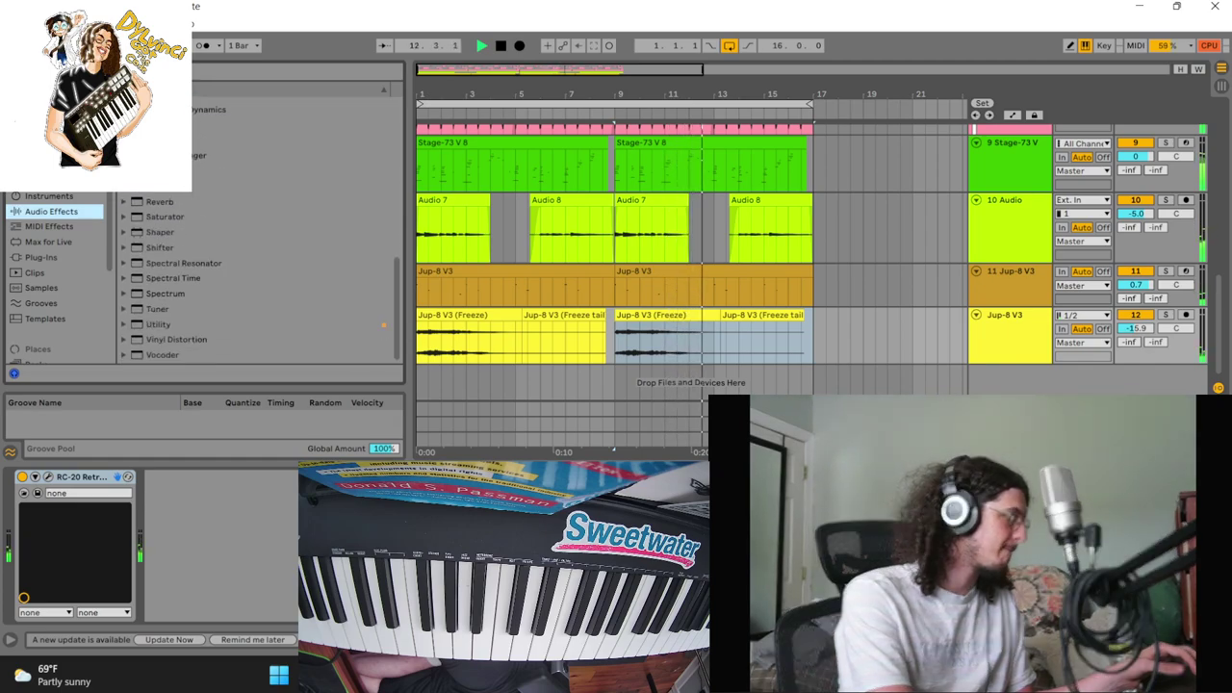
click(196, 156)
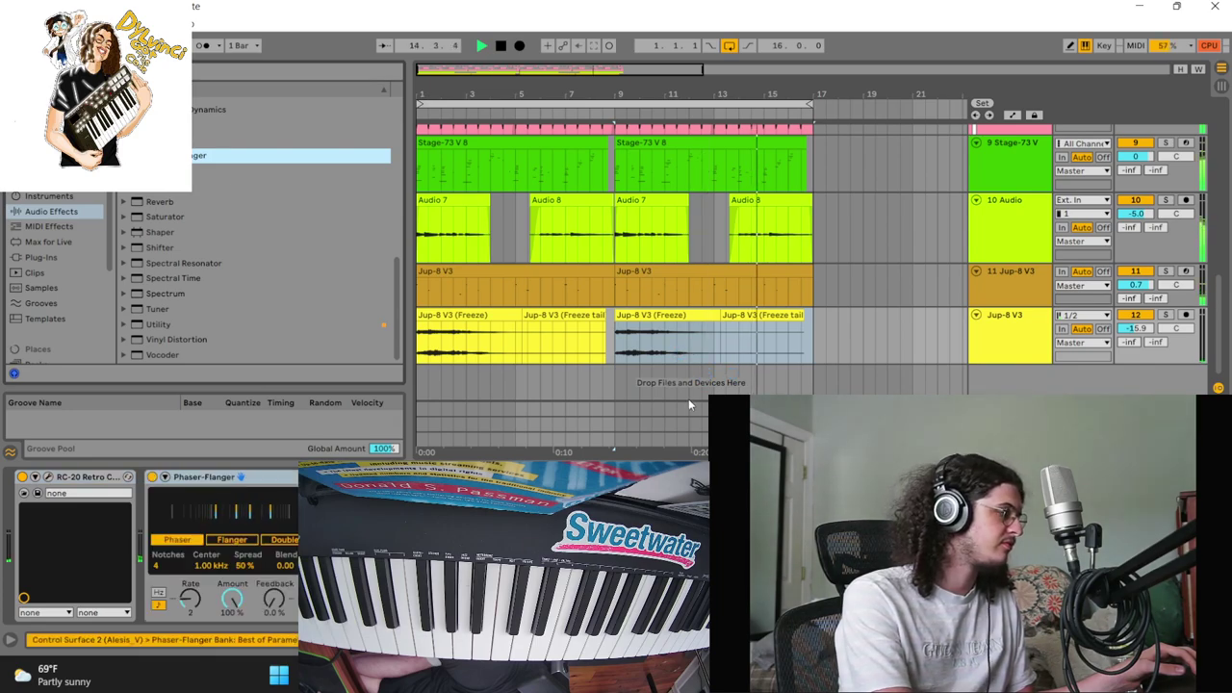
scroll(250, 279, up, 6)
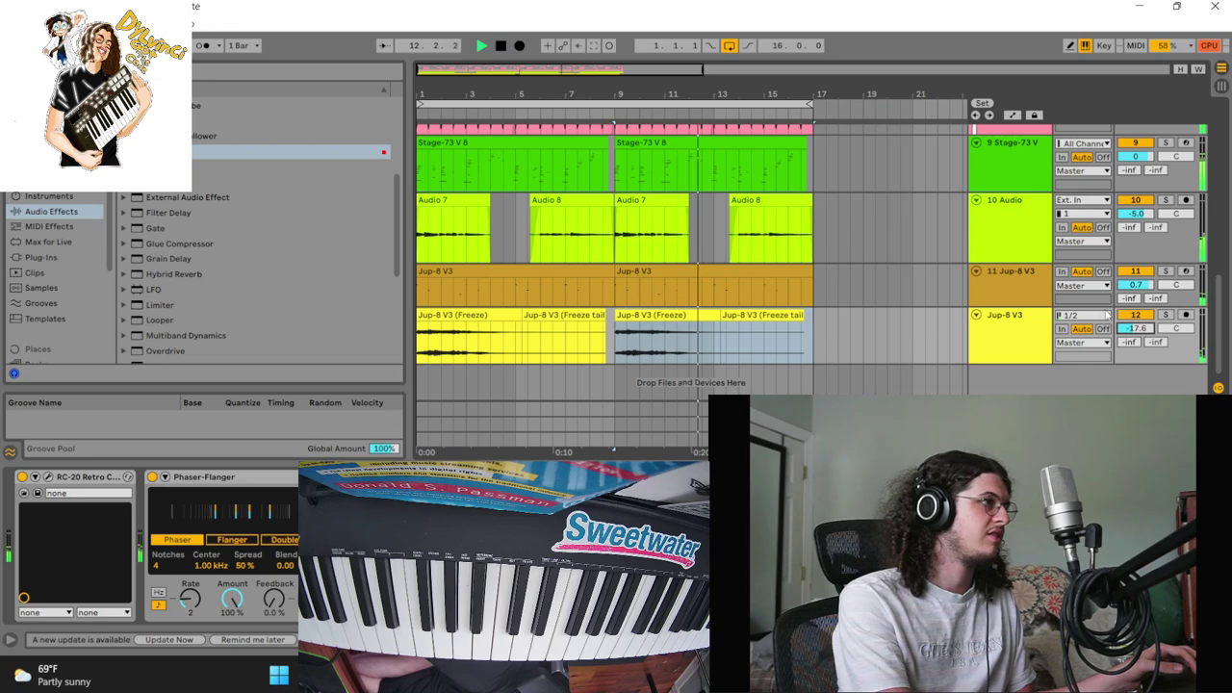
Add the Kontakt plug-in on a new MIDI track below the flattened Jup-8 V3 track
scroll(860, 230, up, 2)
click(63, 242)
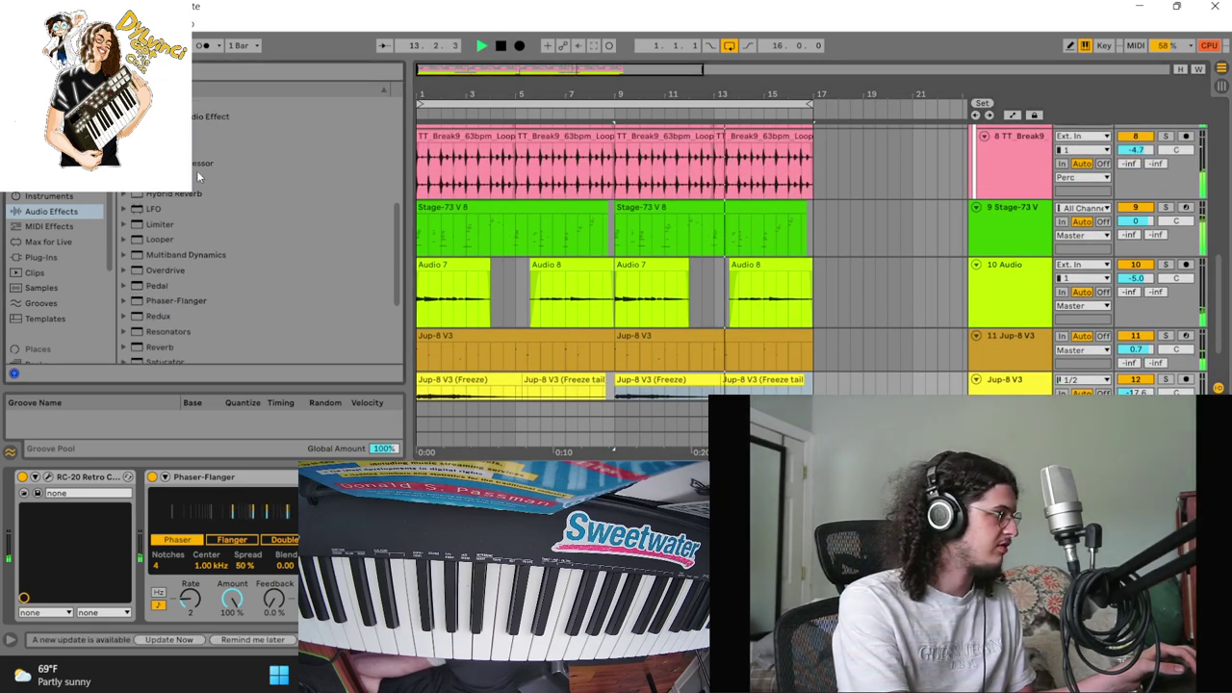
click(40, 257)
scroll(250, 241, down, 5)
click(191, 270)
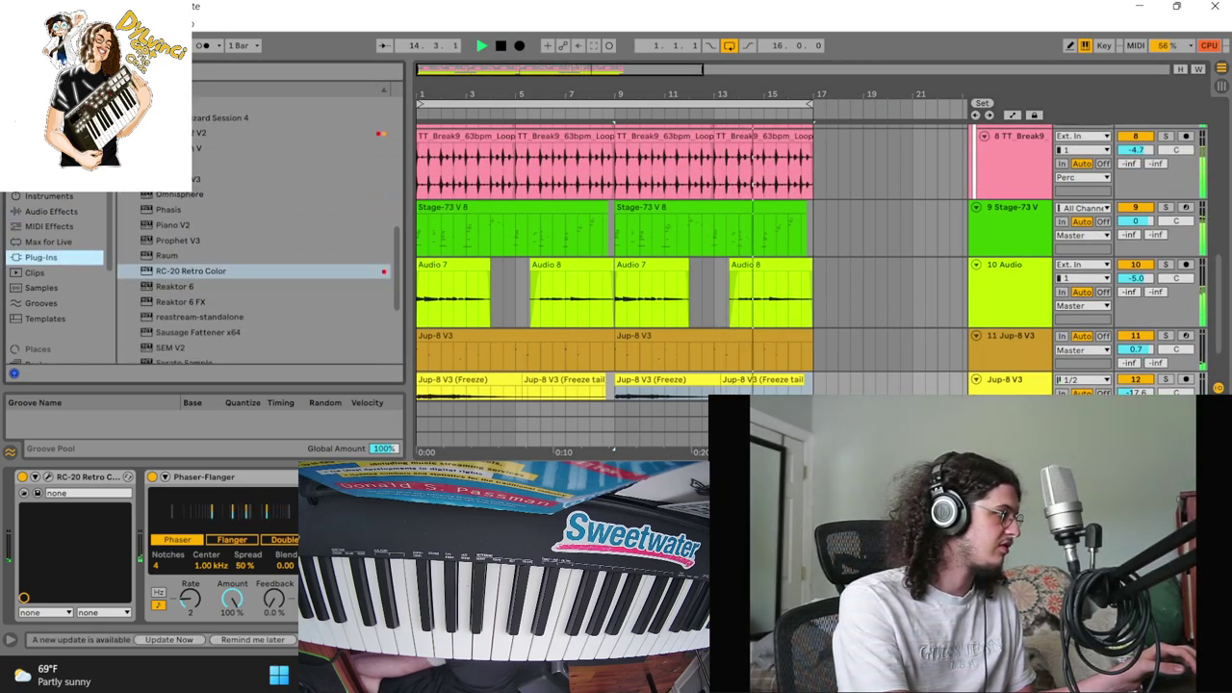
scroll(616, 255, down, 2)
scroll(256, 276, up, 2)
drag(217, 153, 1050, 390)
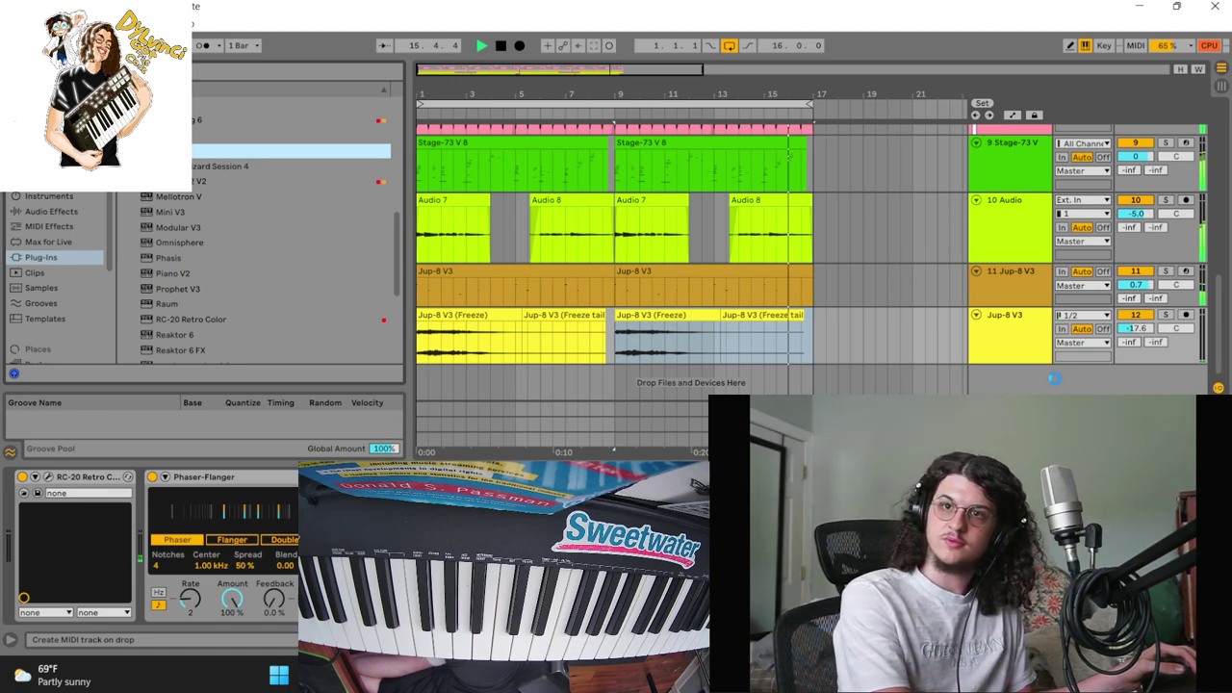
drag(1108, 375, 939, 347)
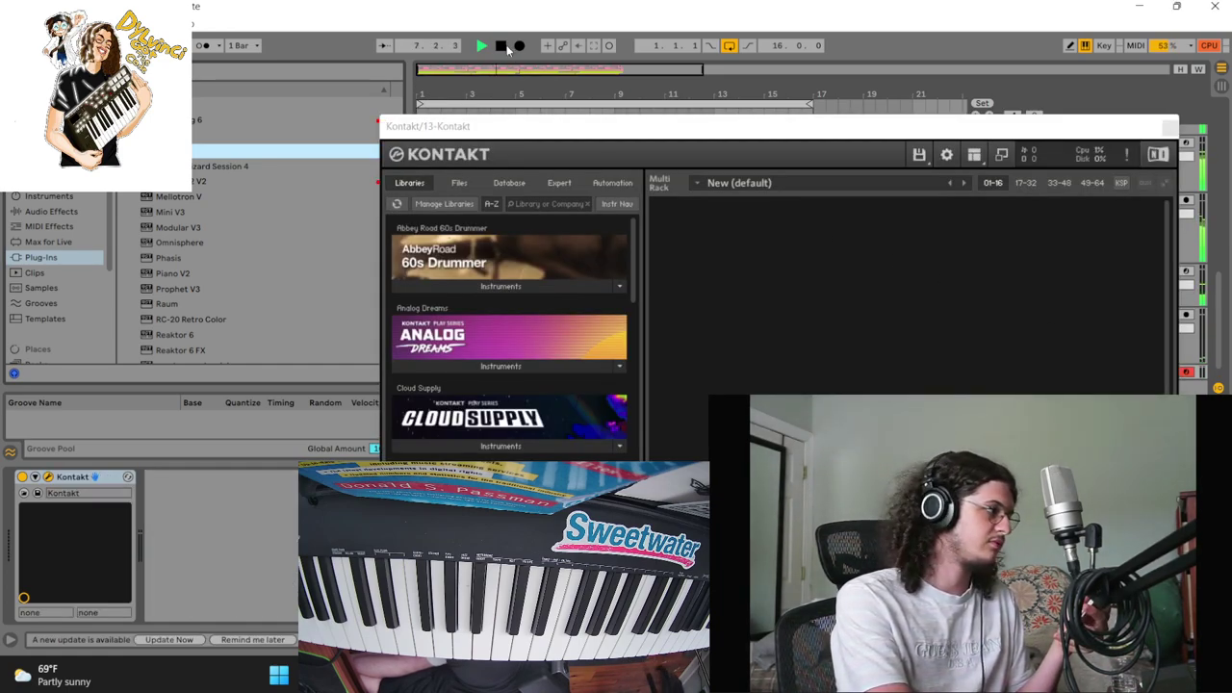
Load the Scarbee Rickenbacker Bass - Palm Muted instrument in Kontakt with the Dub Bass preset and close the plug-in window
scroll(548, 444, down, 10)
scroll(549, 443, down, 6)
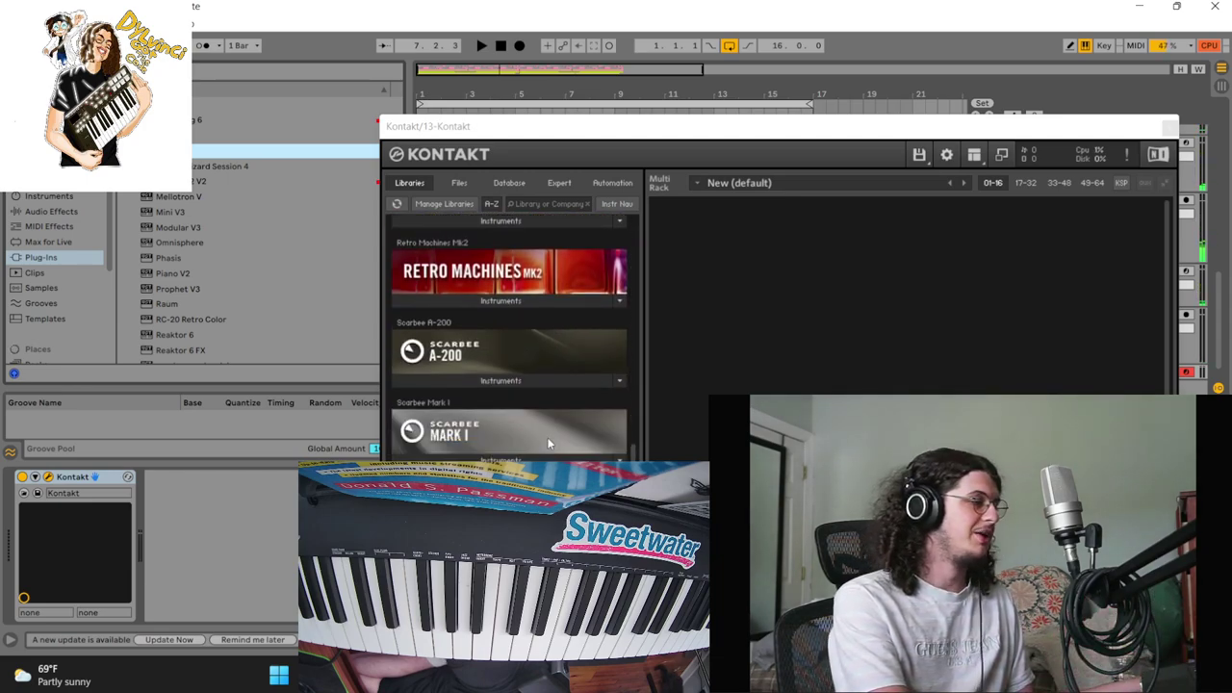
click(547, 430)
double_click(523, 447)
click(753, 288)
click(698, 449)
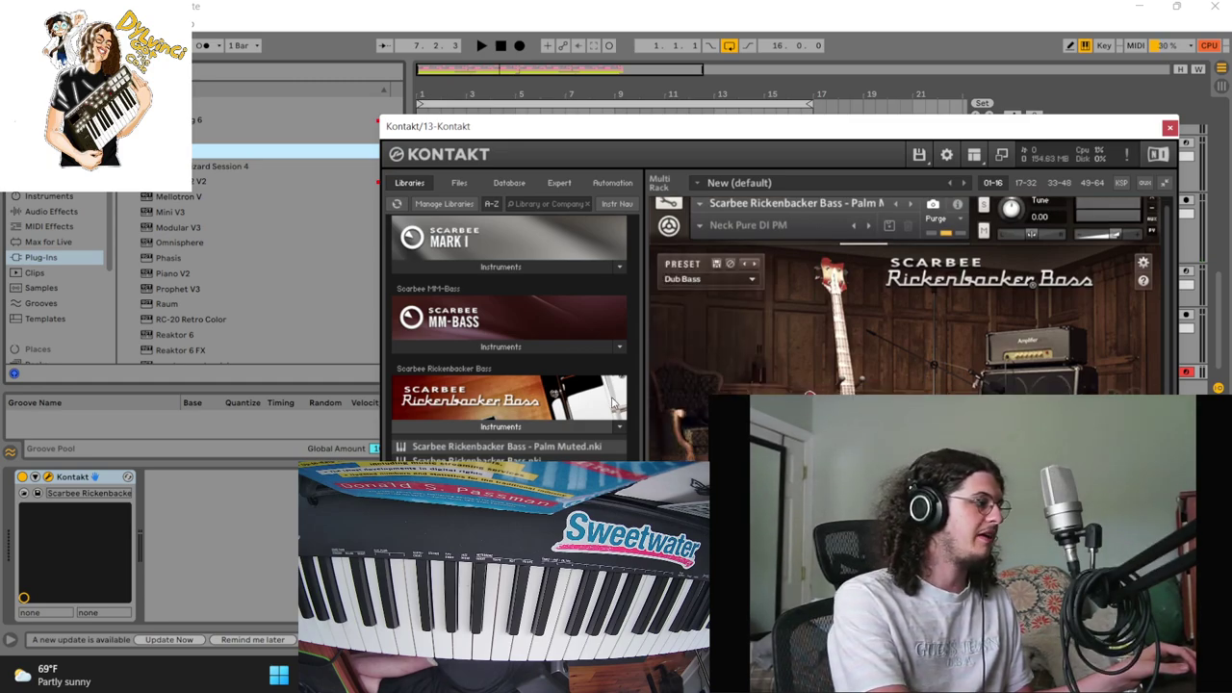
scroll(546, 337, down, 2)
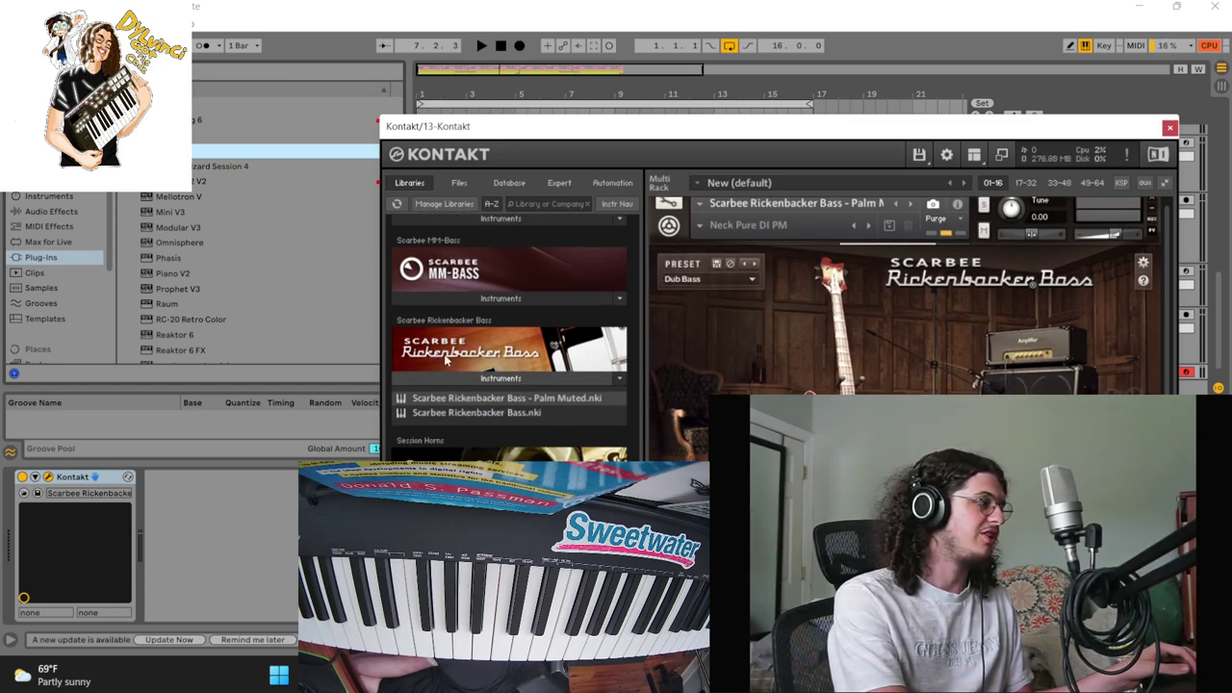
click(1167, 128)
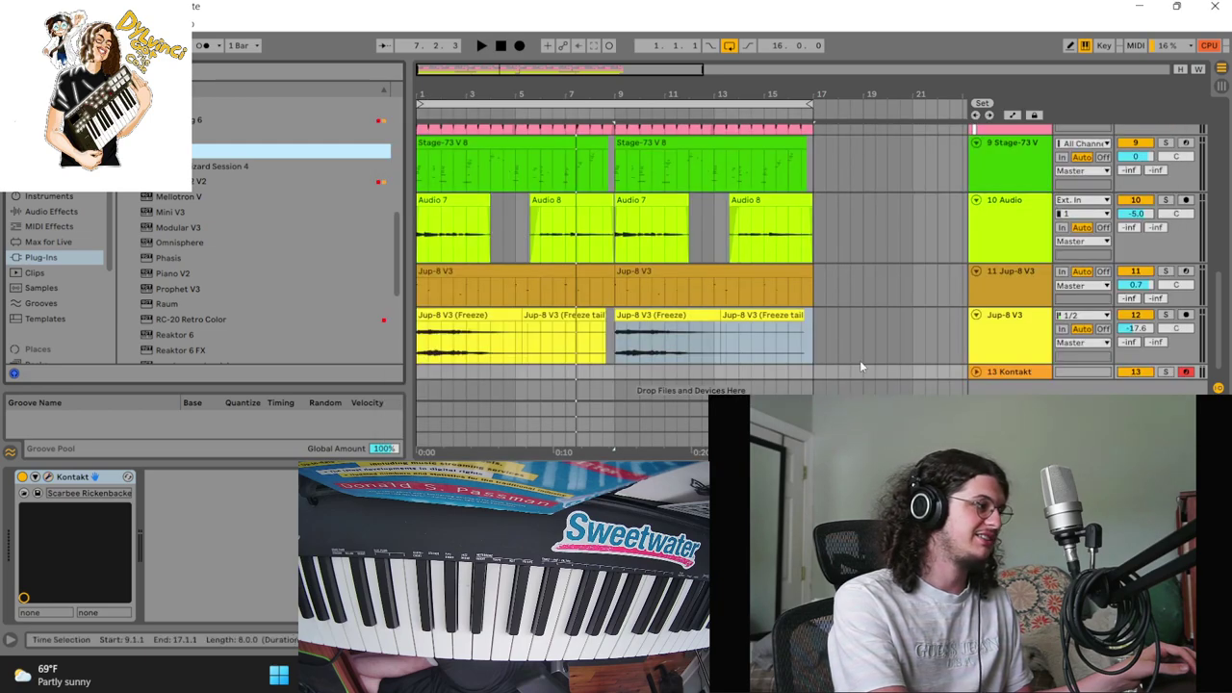
Record a bass part on the Kontakt track across the 16-bar loop
click(1022, 374)
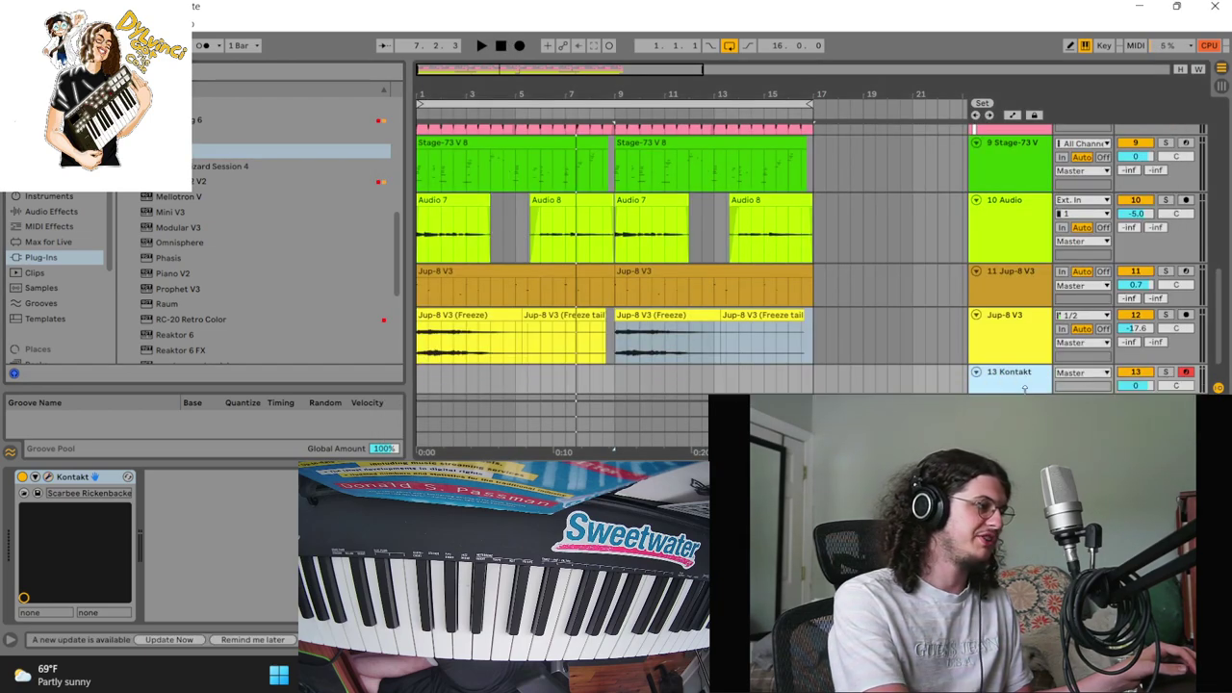
double_click(503, 46)
key(space)
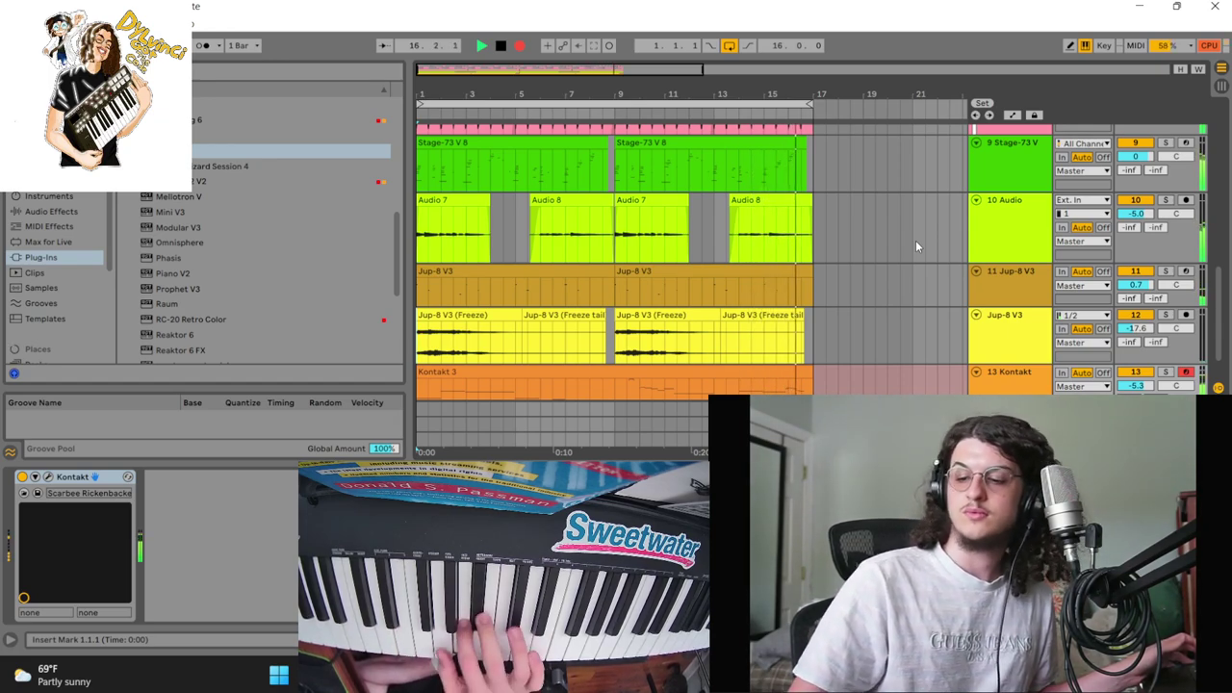
key(space)
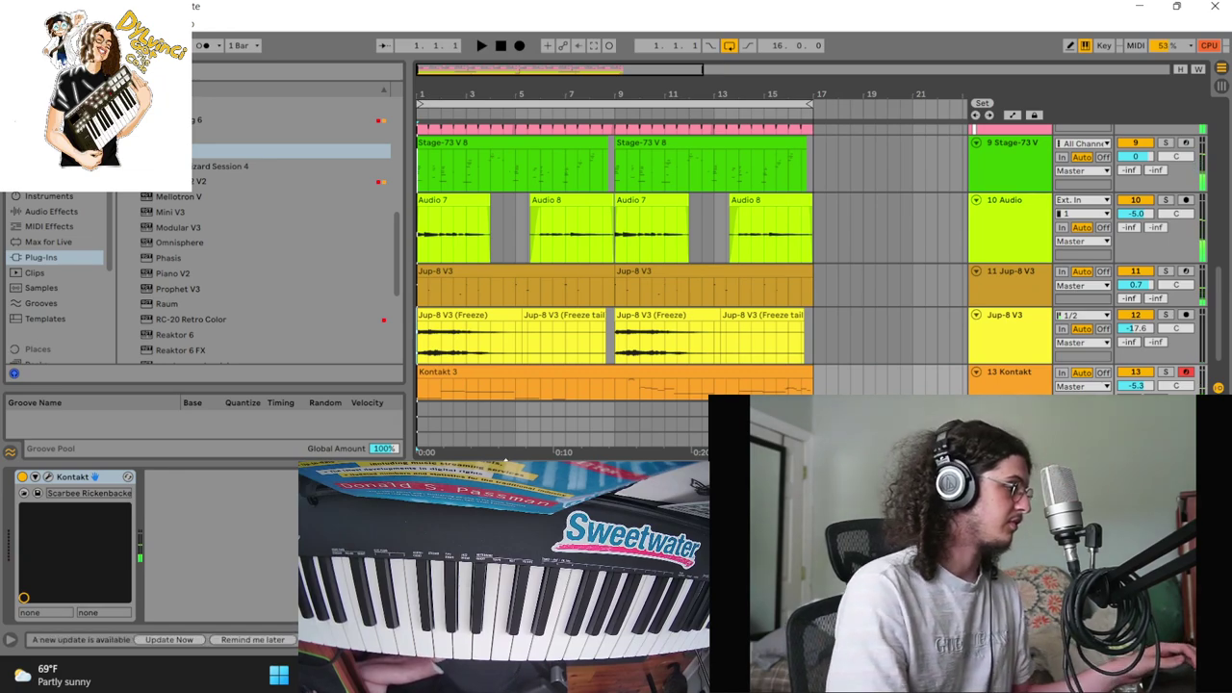
Replace the first eight bars of the Kontakt bass recording with a copy of its second eight bars
drag(615, 397, 200, 381)
drag(662, 374, 457, 360)
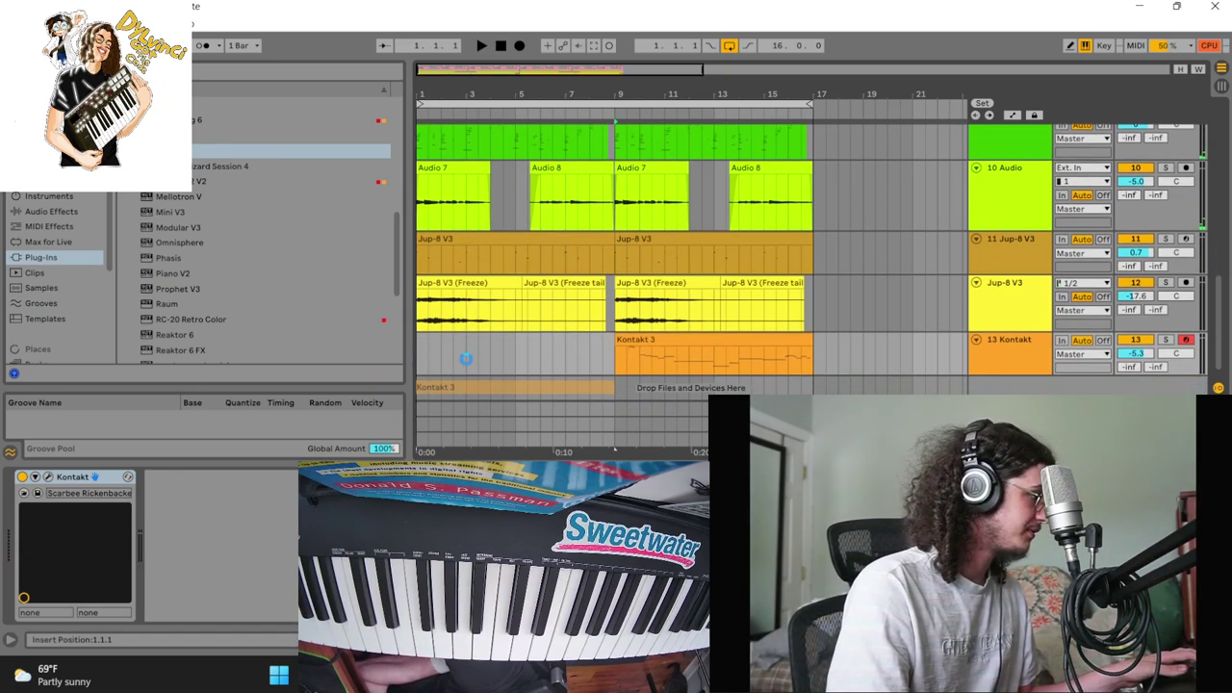
drag(573, 341, 574, 342)
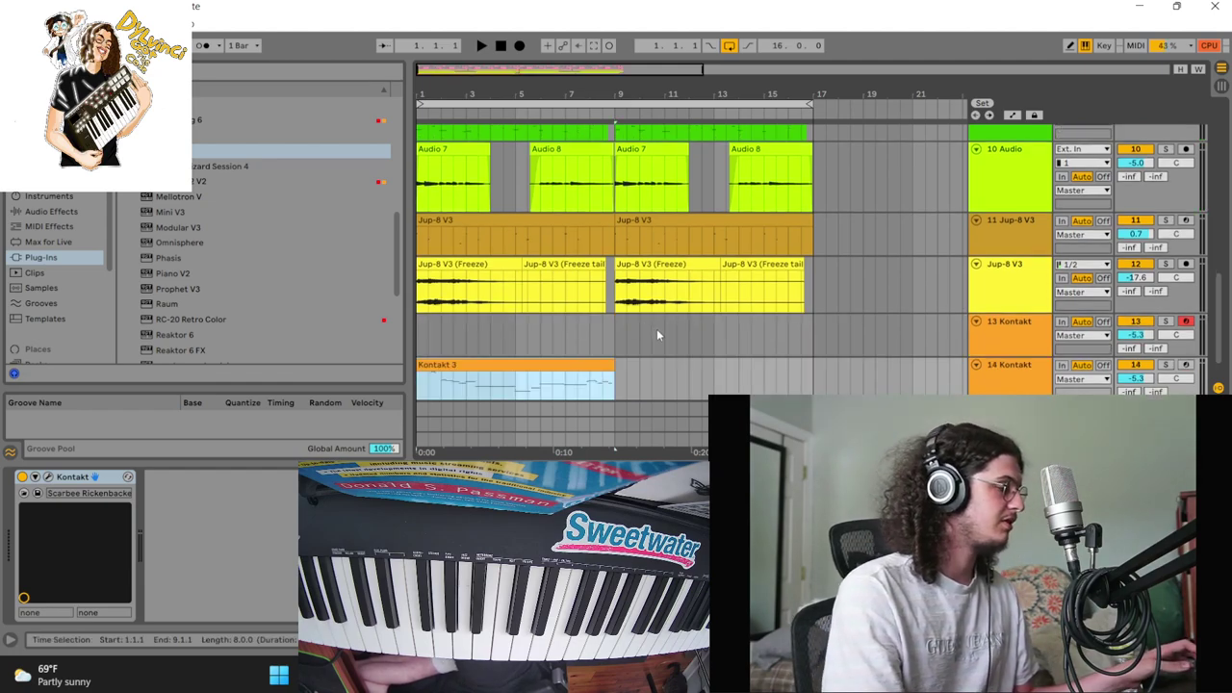
key(ctrl+z)
drag(671, 328, 473, 341)
key(space)
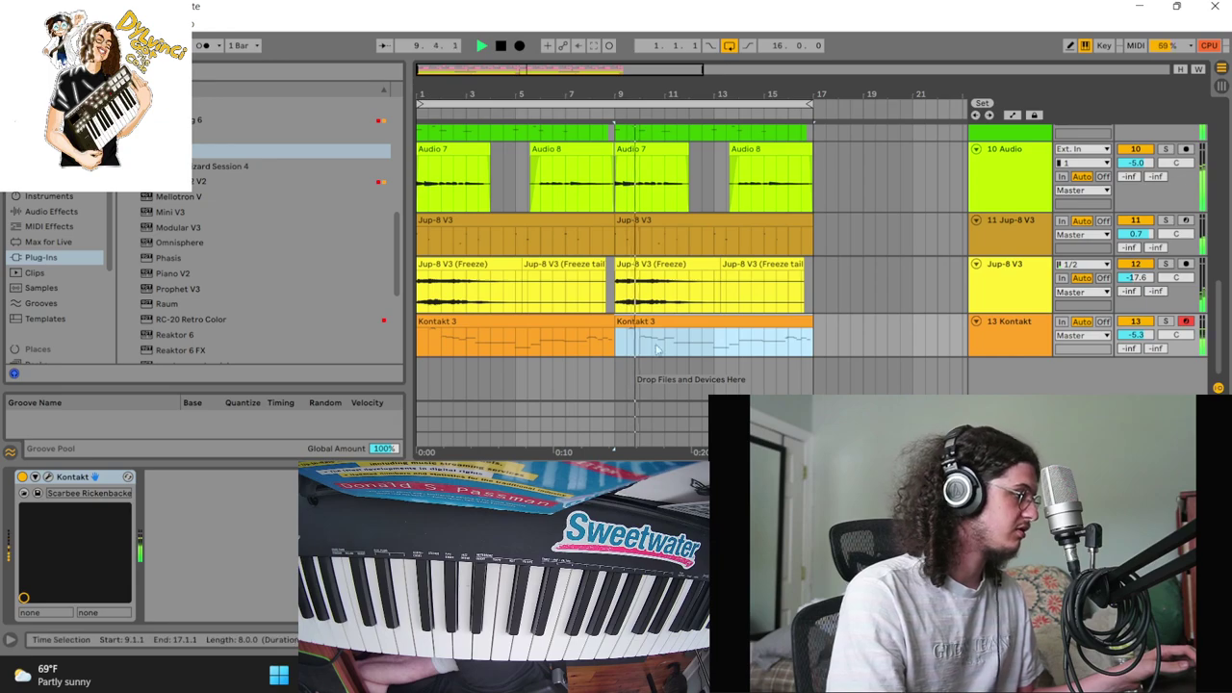
Delete the stray notes in the opening bar of the first Kontakt bass clip and close the note editor
double_click(575, 322)
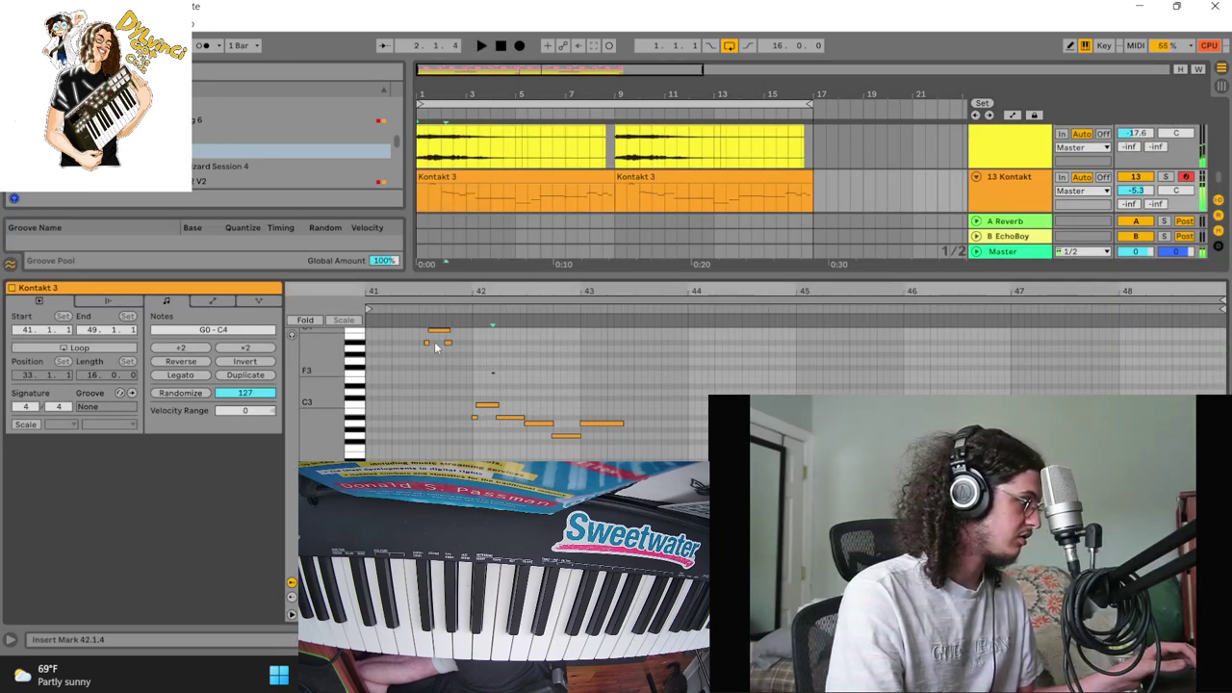
drag(450, 355, 374, 329)
key(Delete)
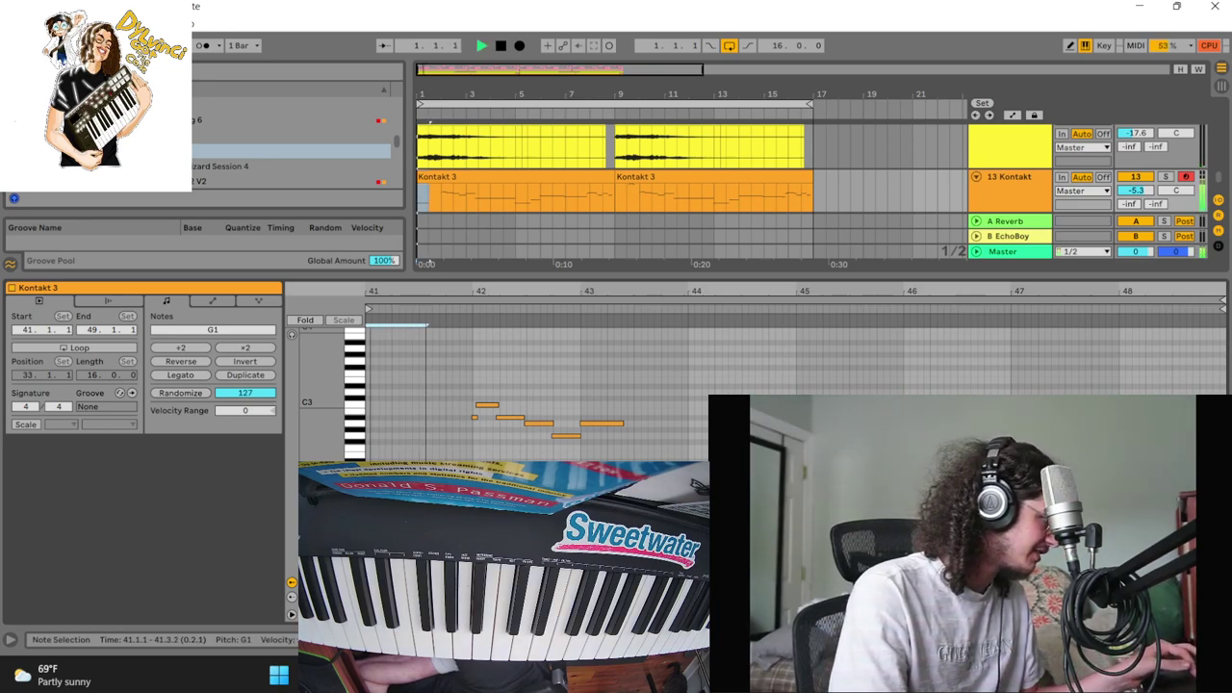
key(Delete)
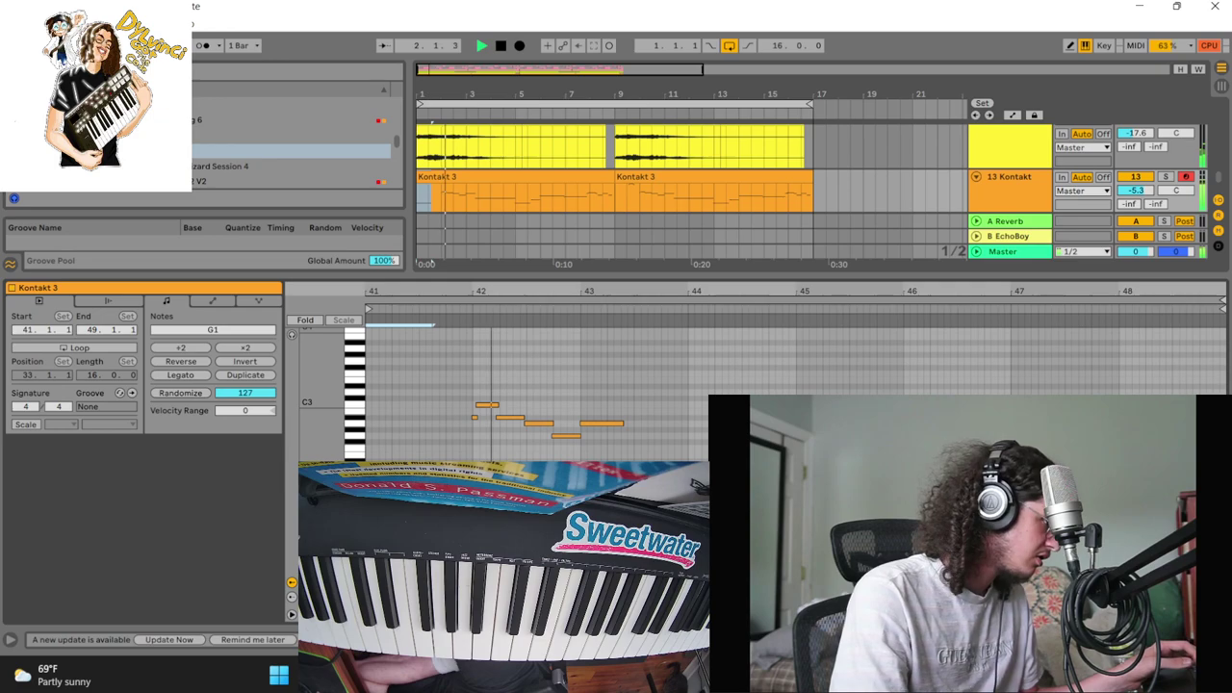
key(ctrl+alt+l)
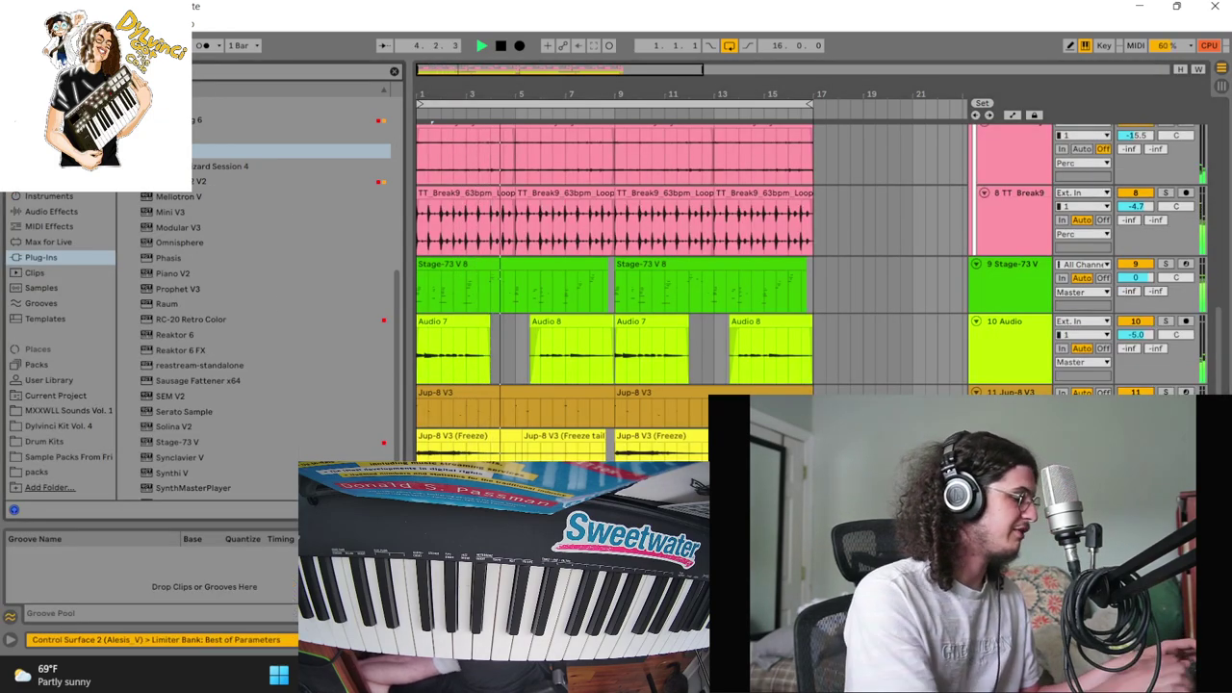
Add SoundShifter Pitch Stereo to the Master track and set its cents to 60
key(ctrl+f)
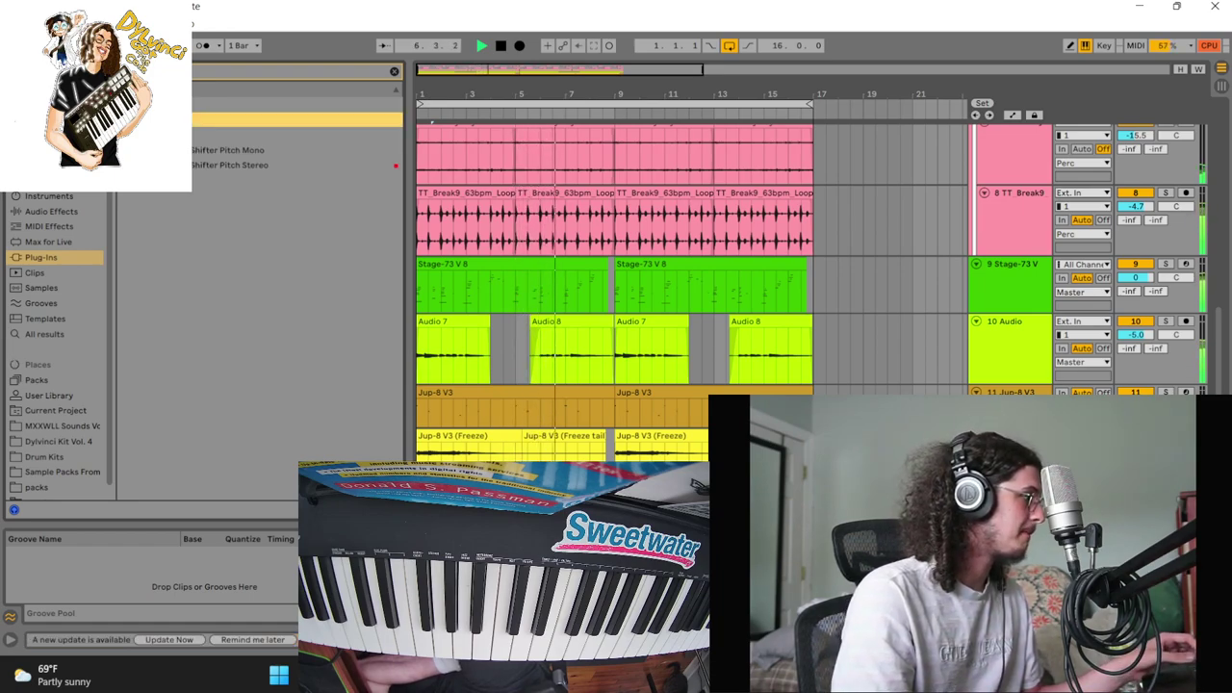
click(231, 166)
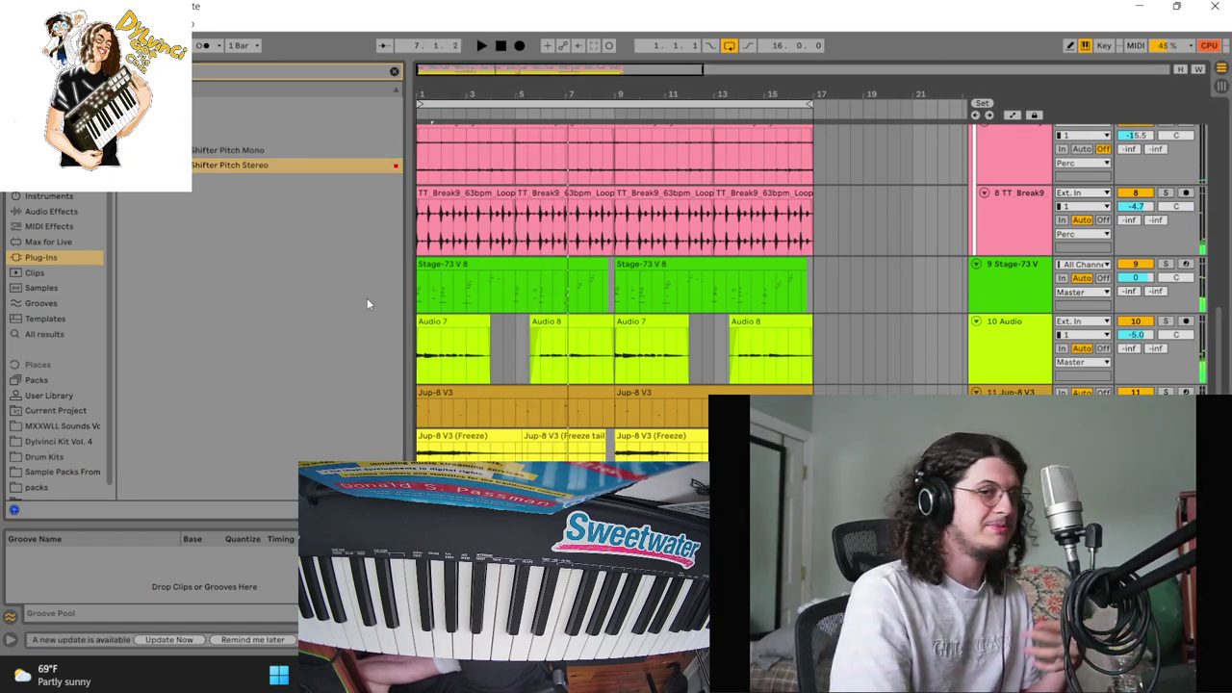
double_click(278, 164)
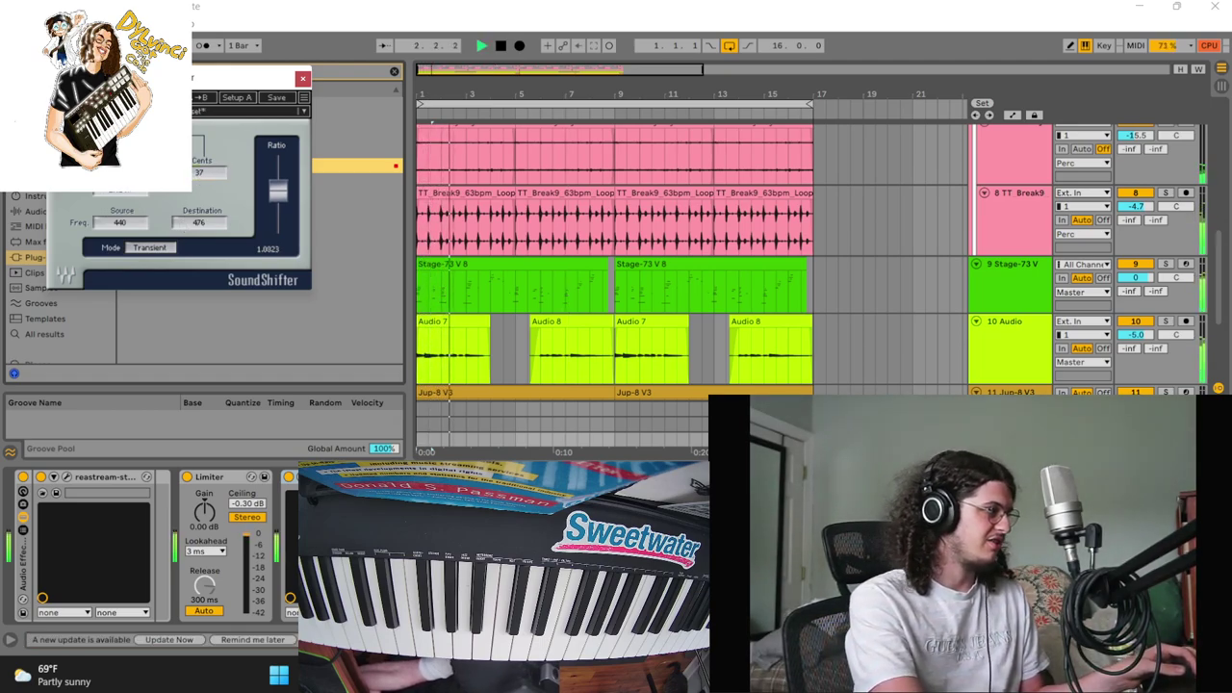
drag(121, 172, 122, 182)
drag(198, 185, 198, 177)
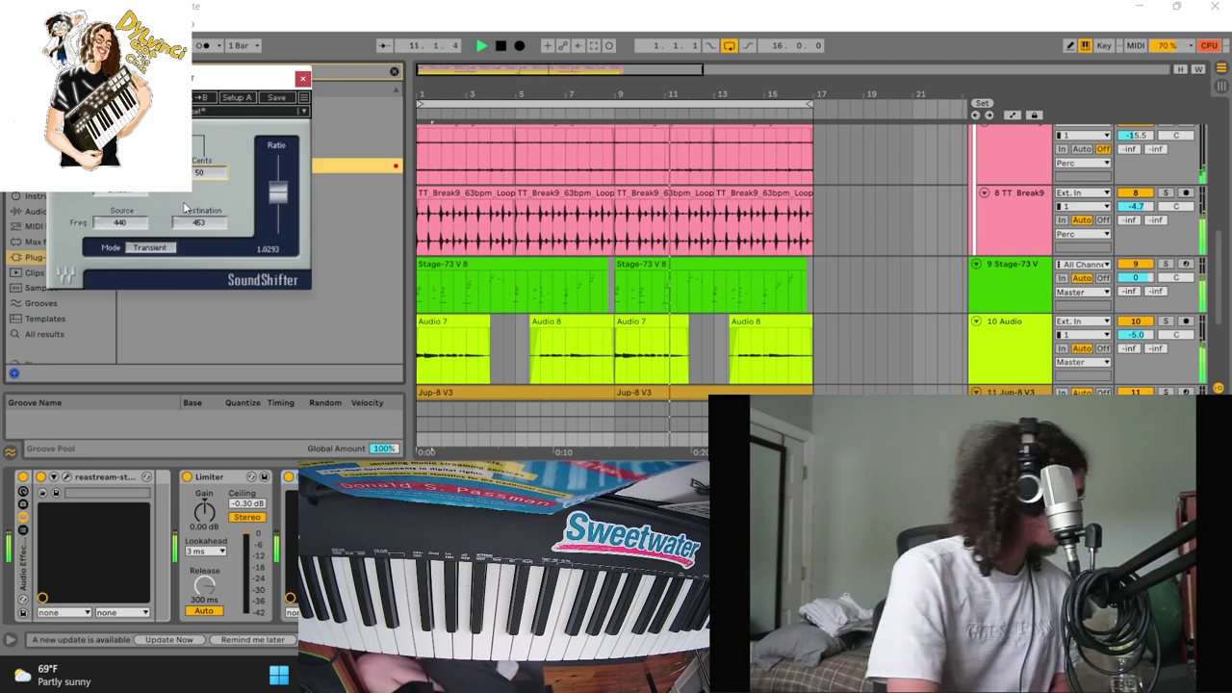
drag(189, 173, 189, 164)
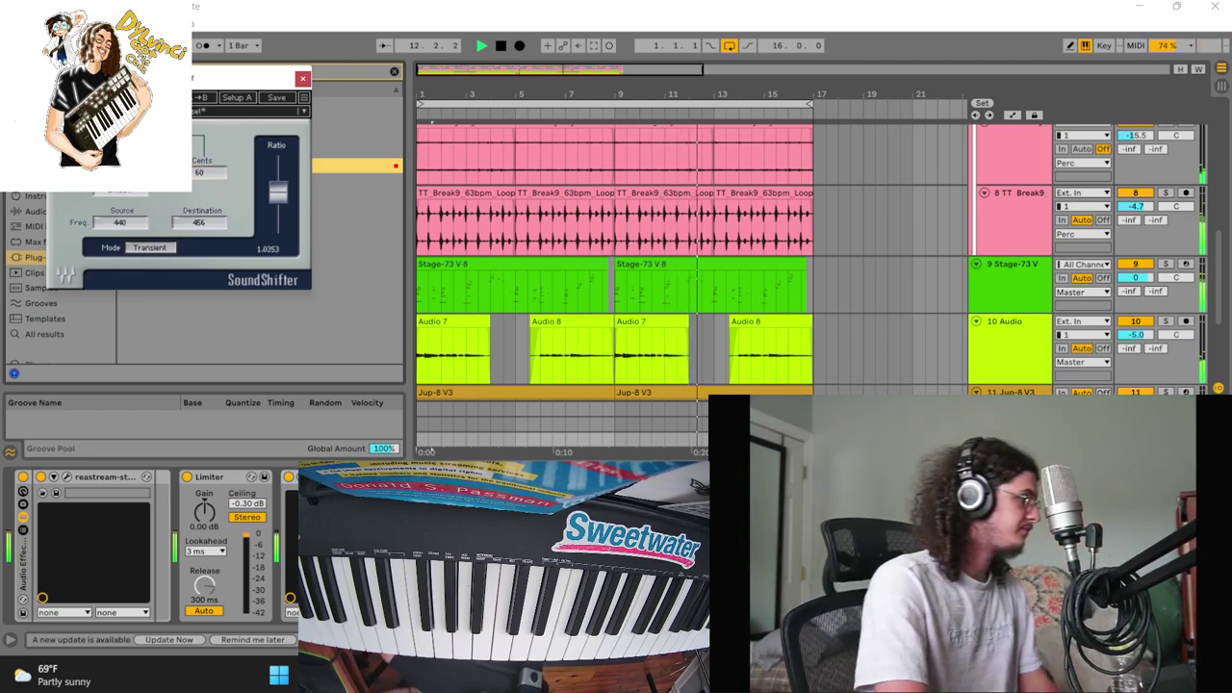
Lower the Kontakt track's volume to -7.1 dB and clear the browser search
scroll(1023, 225, down, 3)
scroll(1022, 225, down, 2)
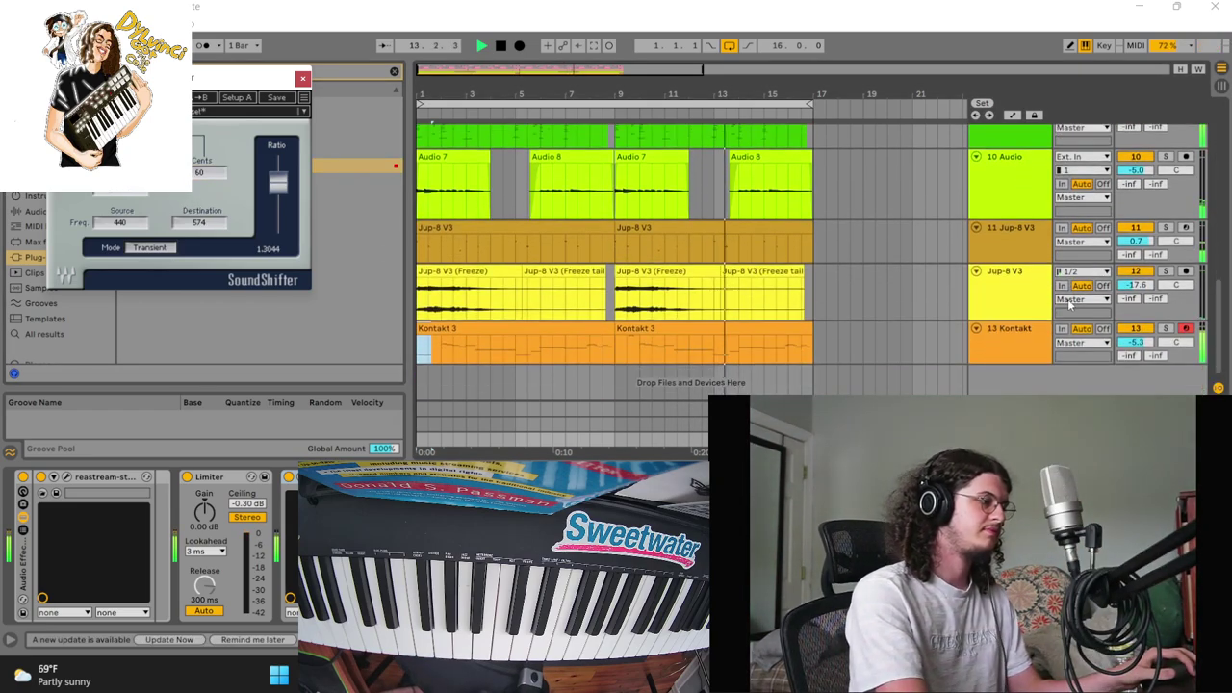
scroll(1087, 252, up, 1)
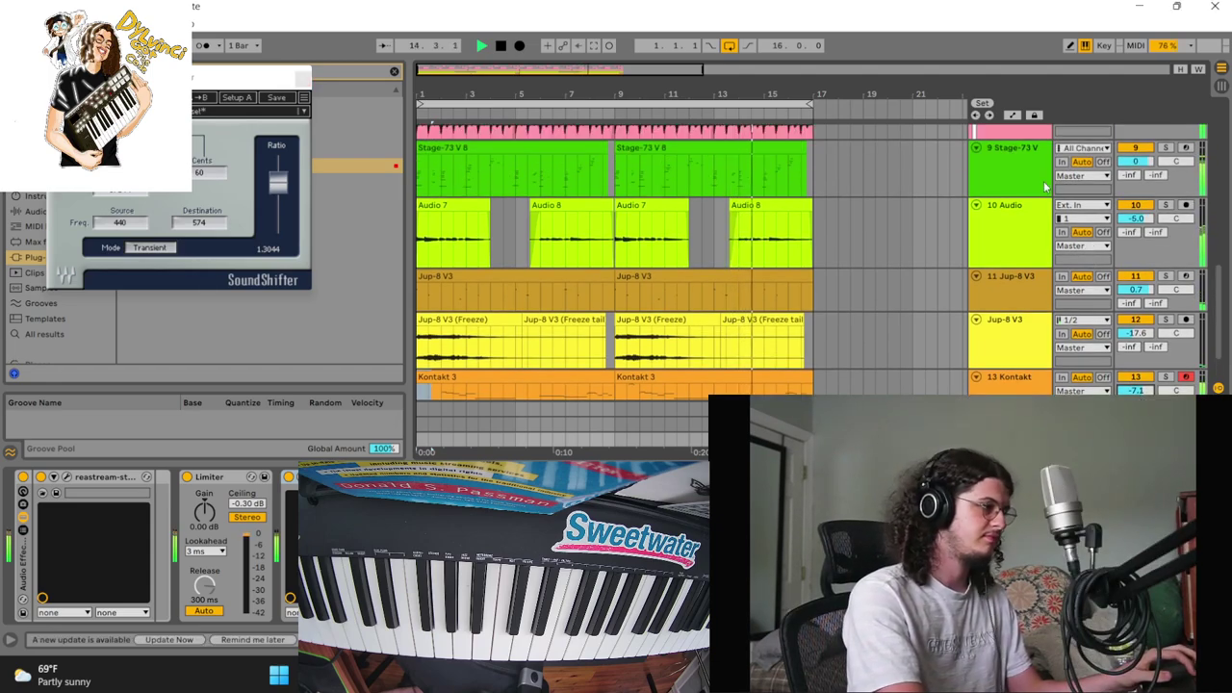
click(1011, 173)
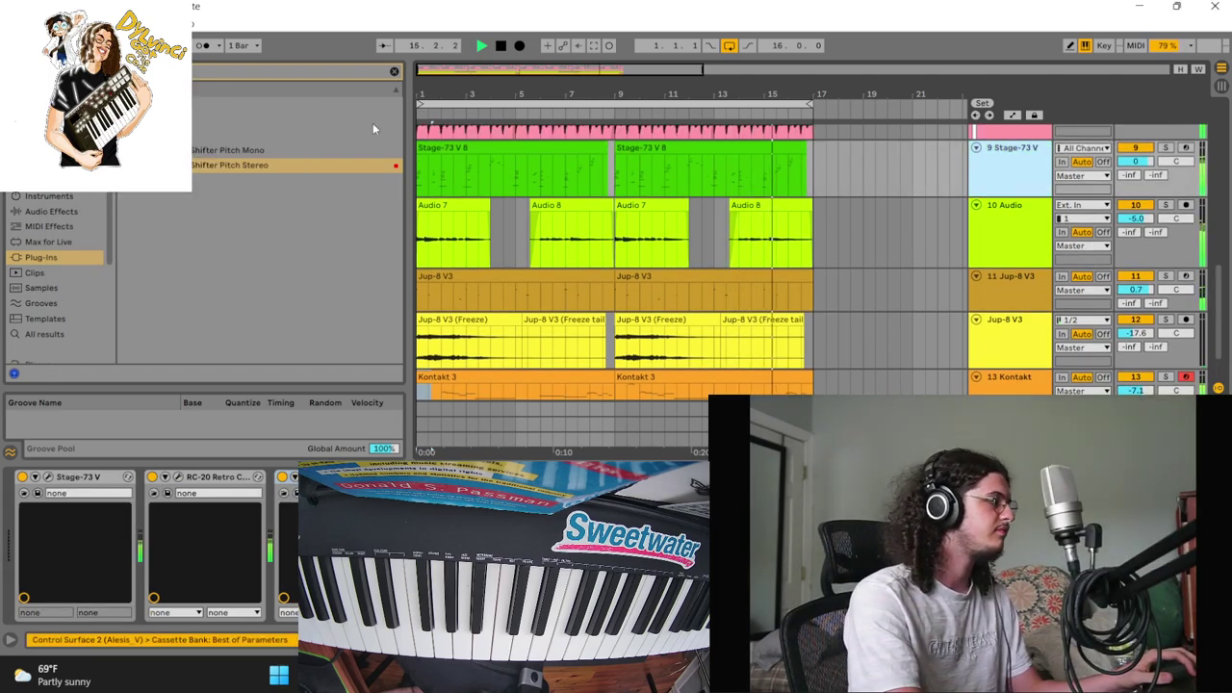
click(394, 71)
drag(440, 288, 422, 245)
scroll(951, 253, up, 1)
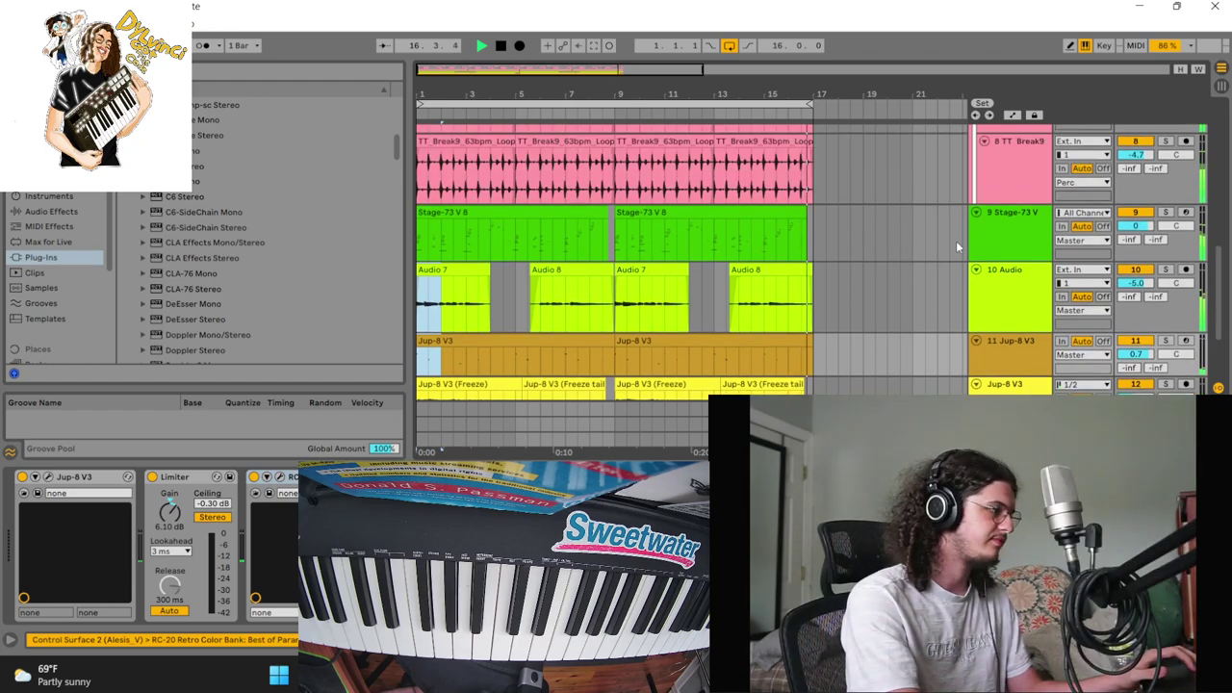
Group the Stage-73 V, guitar audio, both Jup-8 V3 and Kontakt tracks together
click(1010, 241)
click(1011, 294)
scroll(1009, 293, down, 2)
ctrl+click(1004, 267)
ctrl+click(999, 311)
ctrl+click(1001, 354)
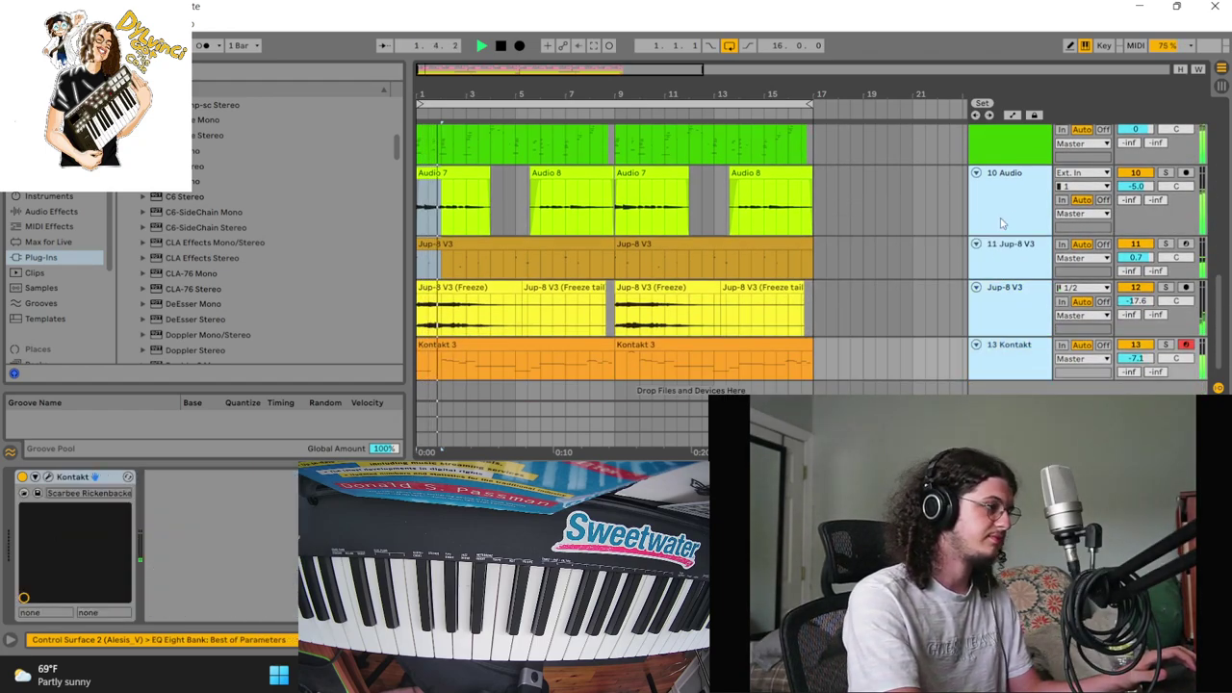
ctrl+click(1008, 161)
right_click(1008, 161)
click(1037, 300)
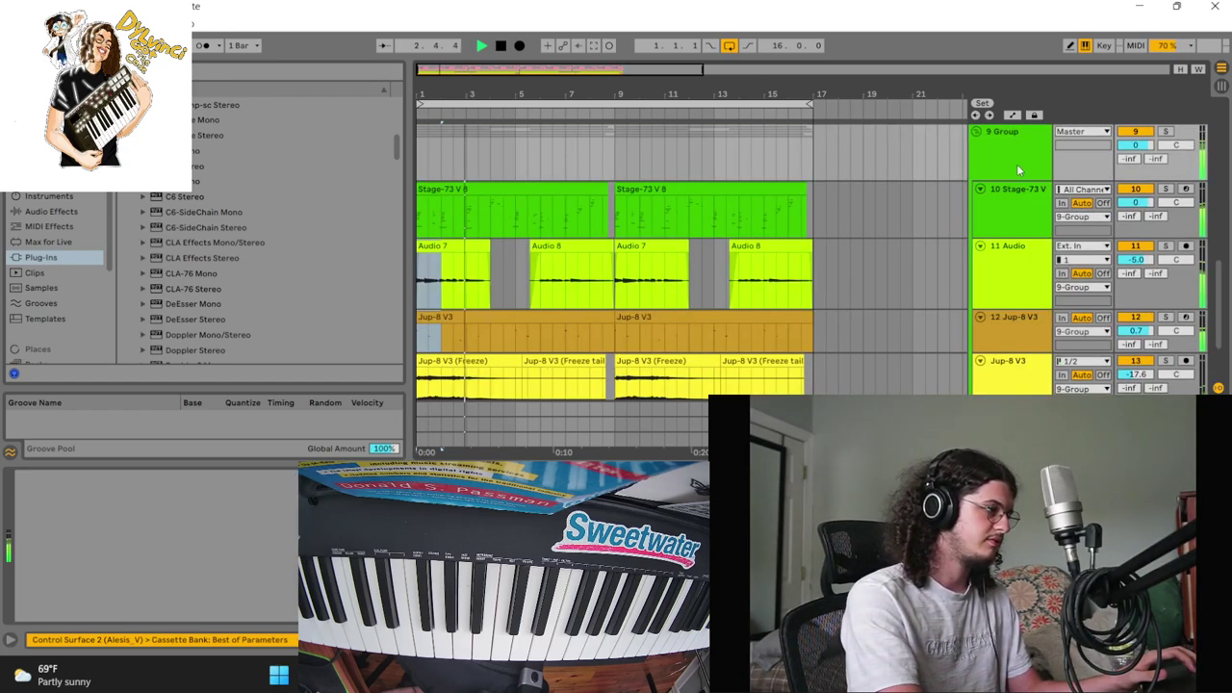
Copy the Compressor from the Perc group onto the new instrument group
scroll(1017, 178, up, 3)
scroll(1011, 202, up, 6)
click(1014, 217)
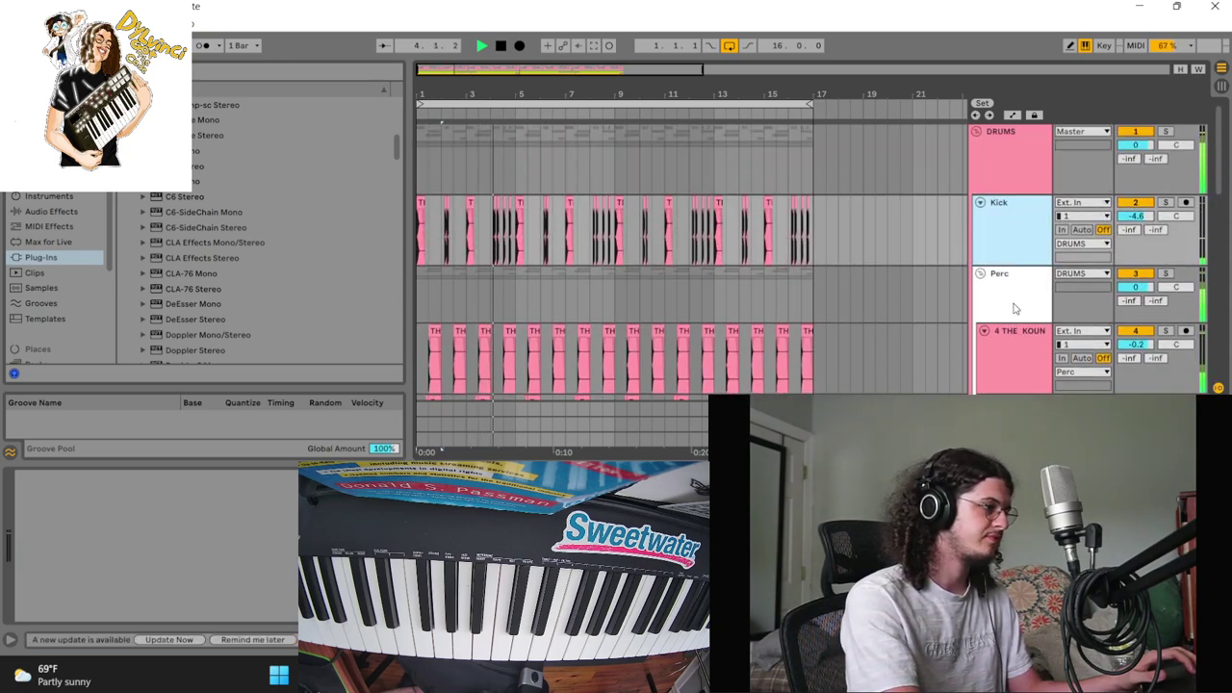
click(1015, 307)
right_click(244, 477)
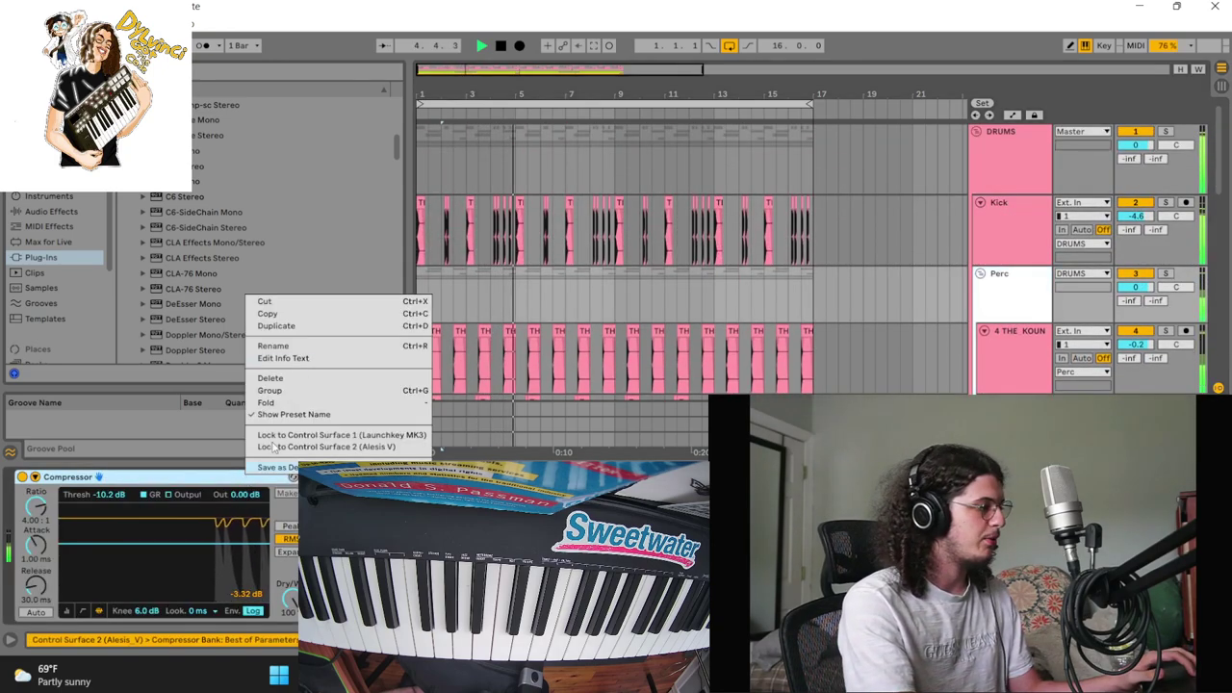
click(297, 315)
scroll(793, 330, down, 8)
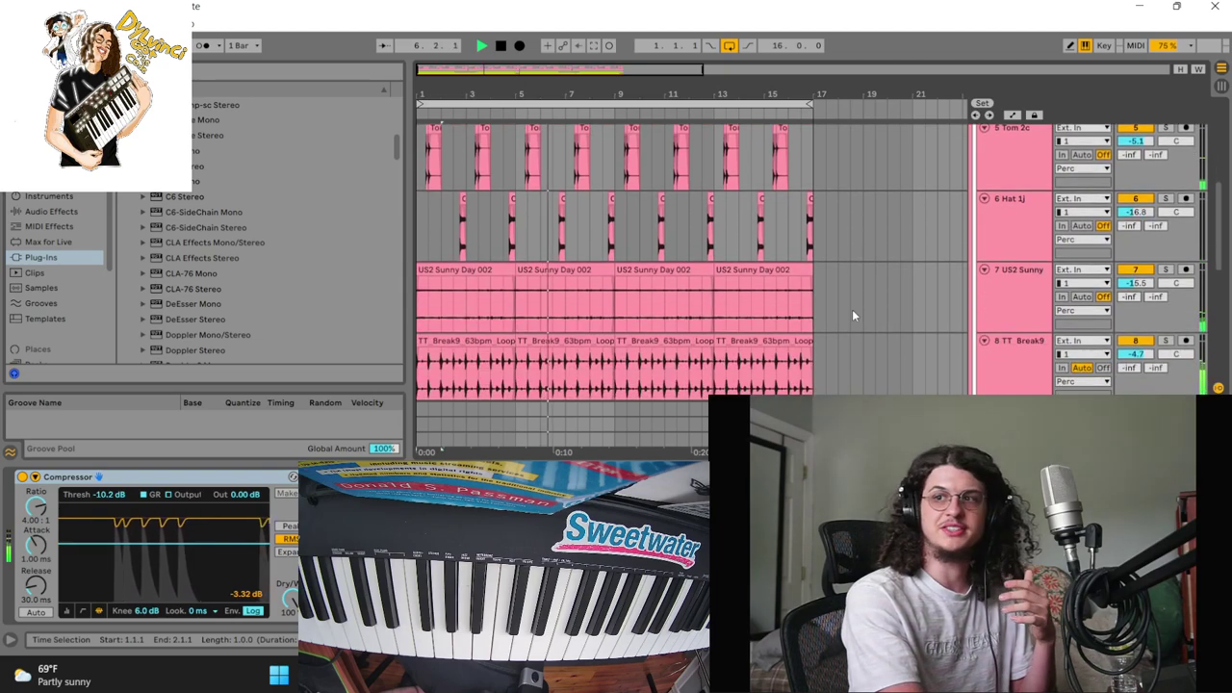
scroll(852, 315, down, 3)
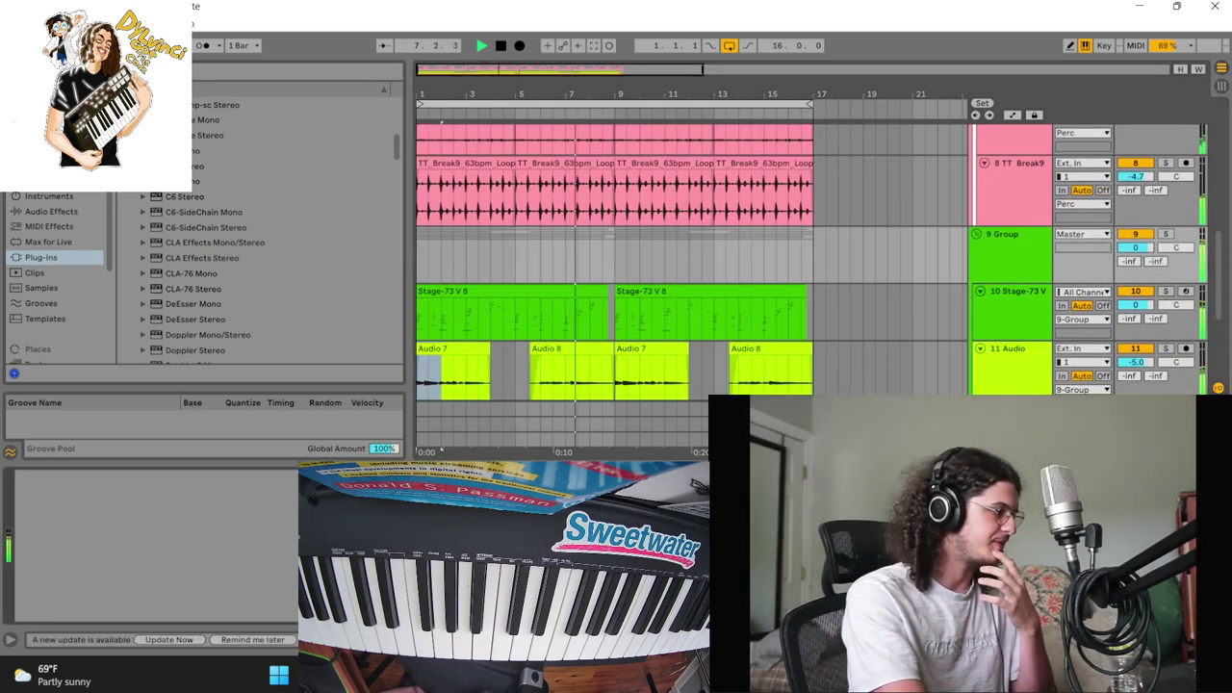
key(ctrl+v)
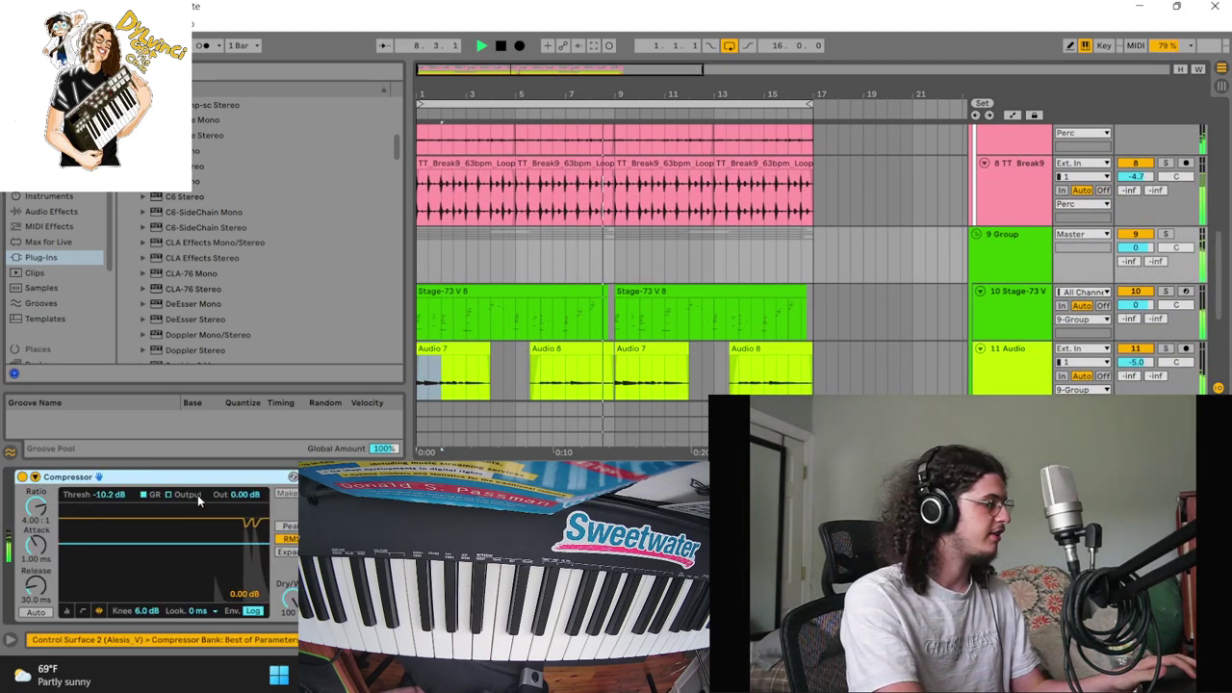
Set the instrument group's Compressor threshold to -23.8 dB and its release to 19.8 ms
drag(122, 496, 122, 526)
key(space)
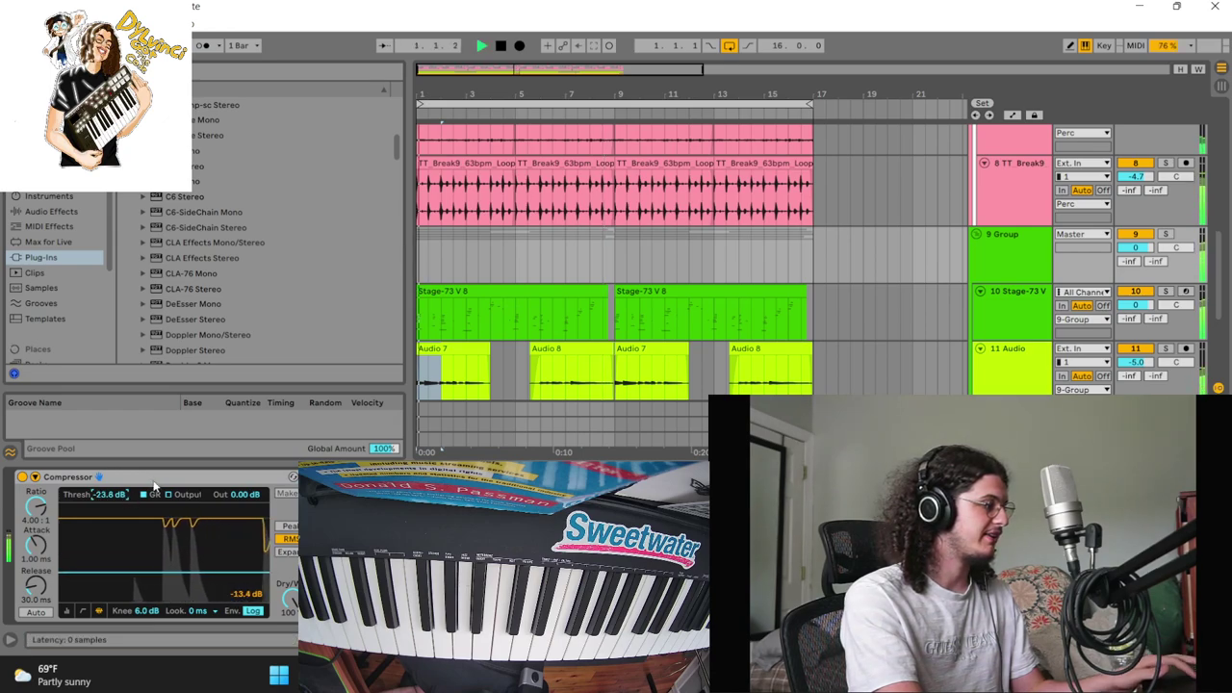
mouse_move(38, 595)
mouse_down()
mouse_move(39, 579)
mouse_move(39, 616)
mouse_up()
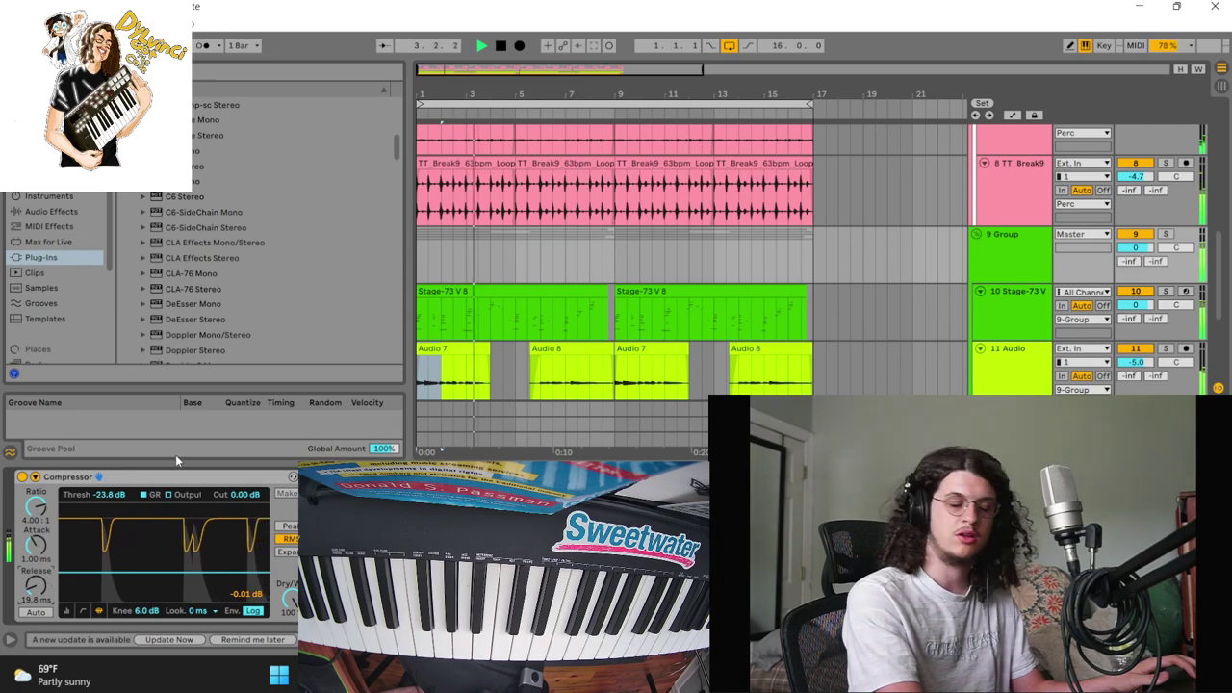
Move SoundShifter Pitch Stereo from the Master track to the instrument group after its Compressor
click(1010, 439)
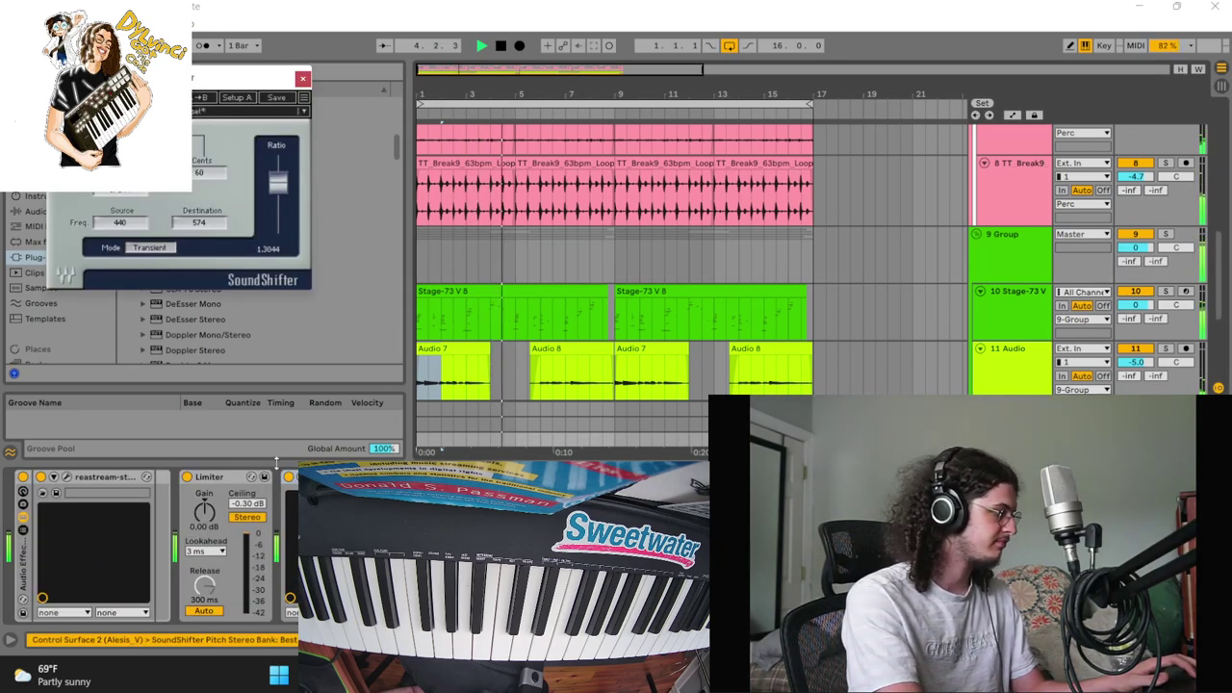
right_click(340, 476)
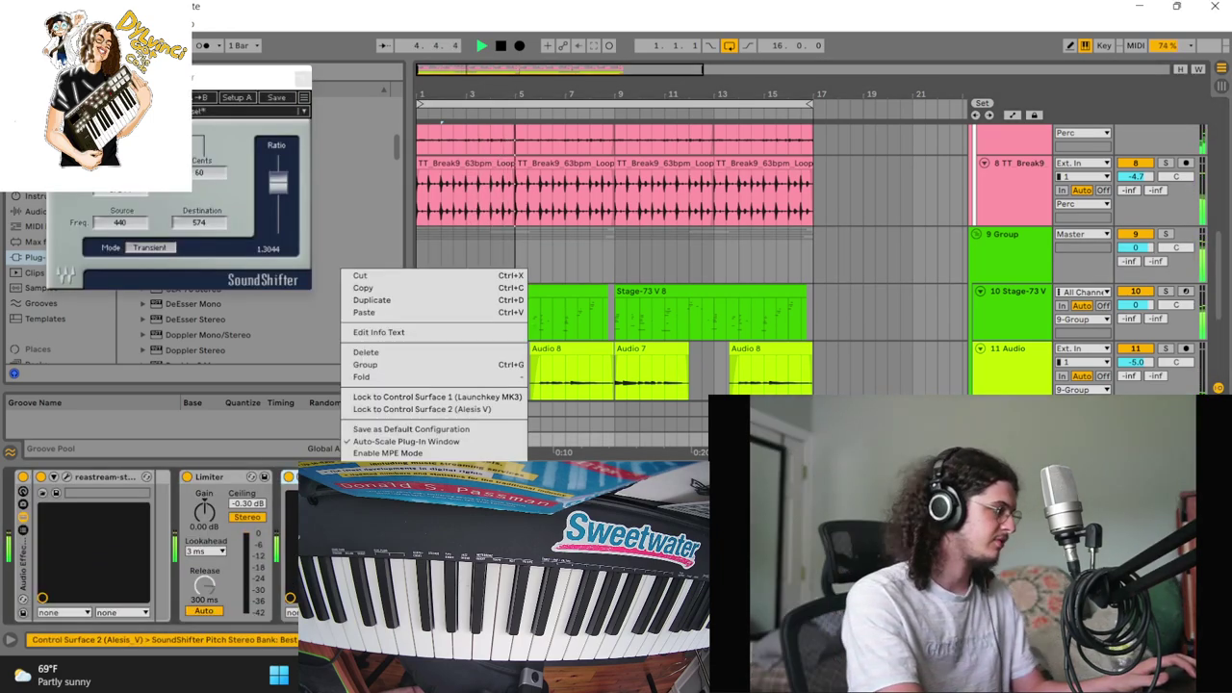
click(382, 280)
key(space)
click(997, 259)
key(ctrl+v)
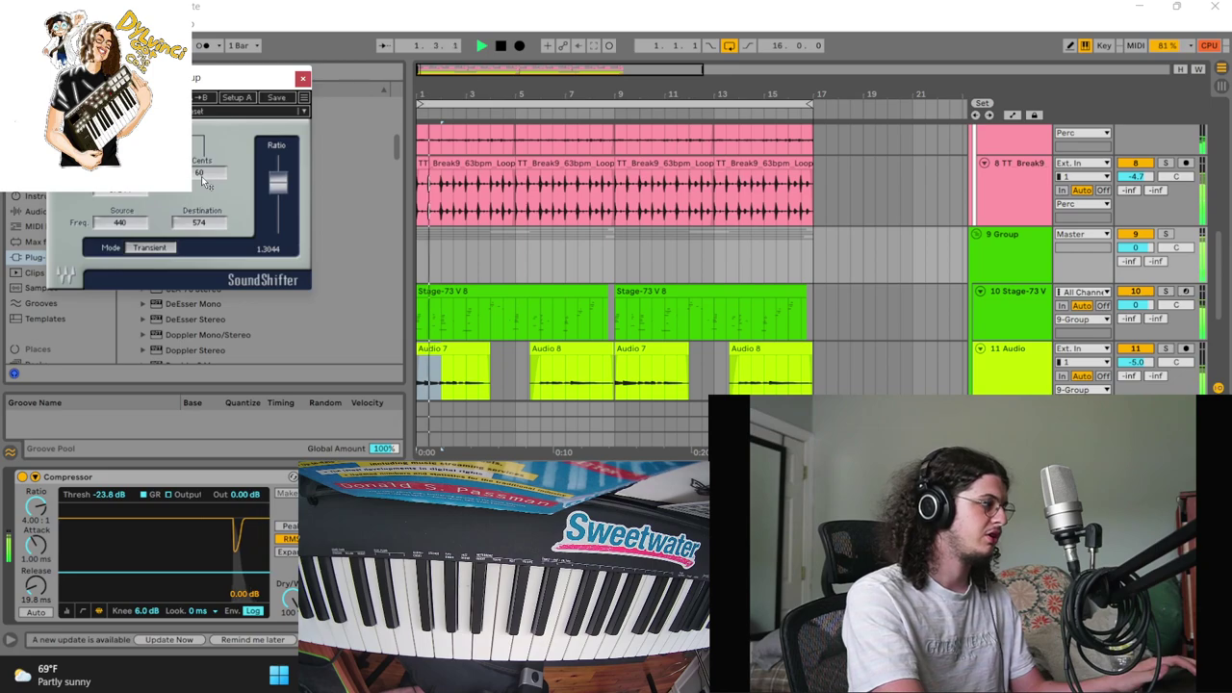
Lower SoundShifter's pitch shift on the instrument group to 37 cents and close the plug-in window
drag(123, 174, 123, 179)
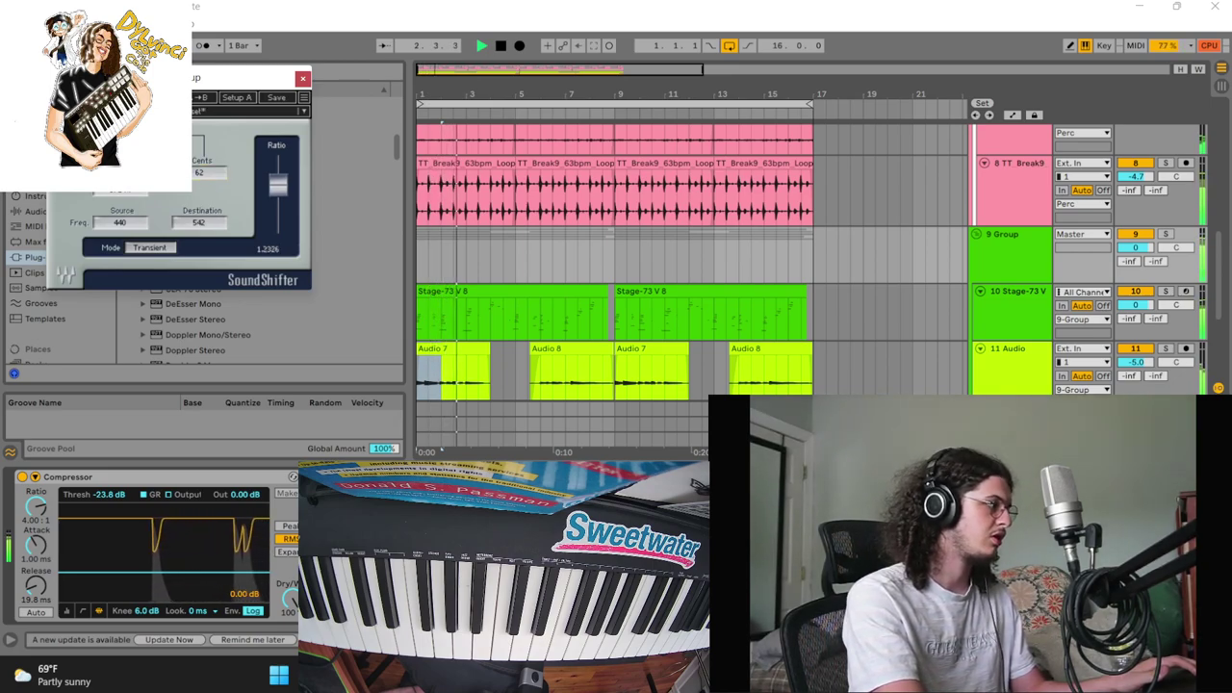
drag(209, 173, 209, 198)
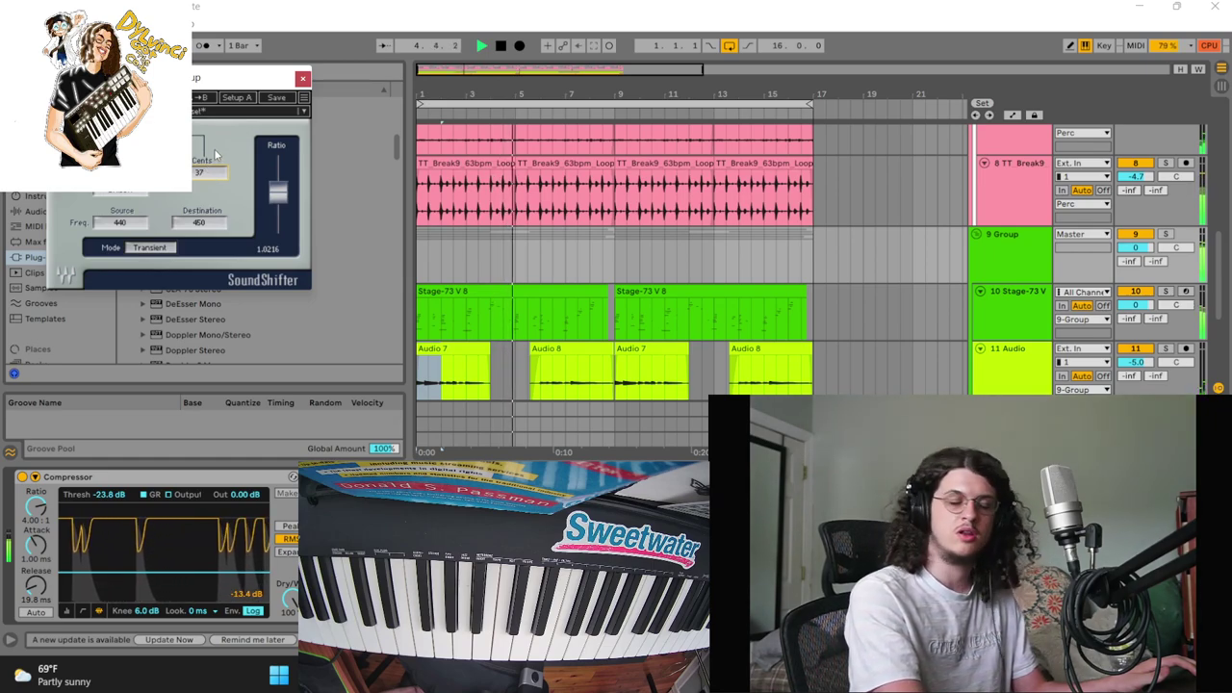
click(303, 78)
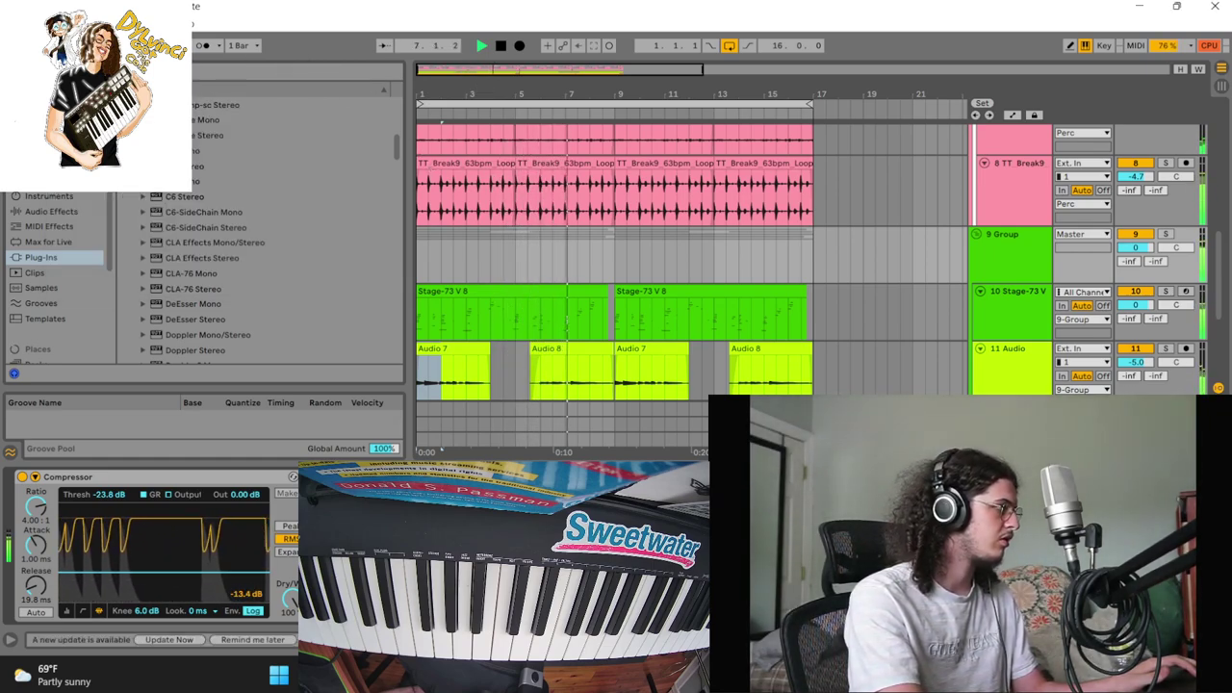
Save the current Set, then stop playback and return to the start of the arrangement
click(13, 23)
click(115, 164)
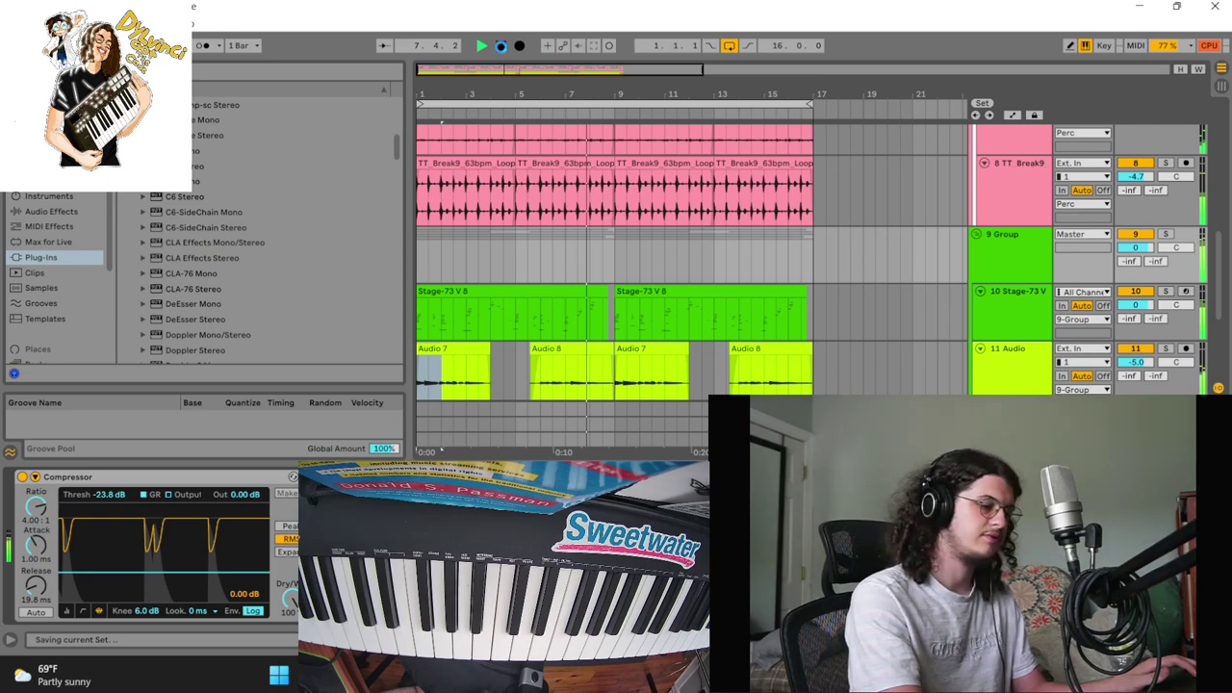
double_click(500, 46)
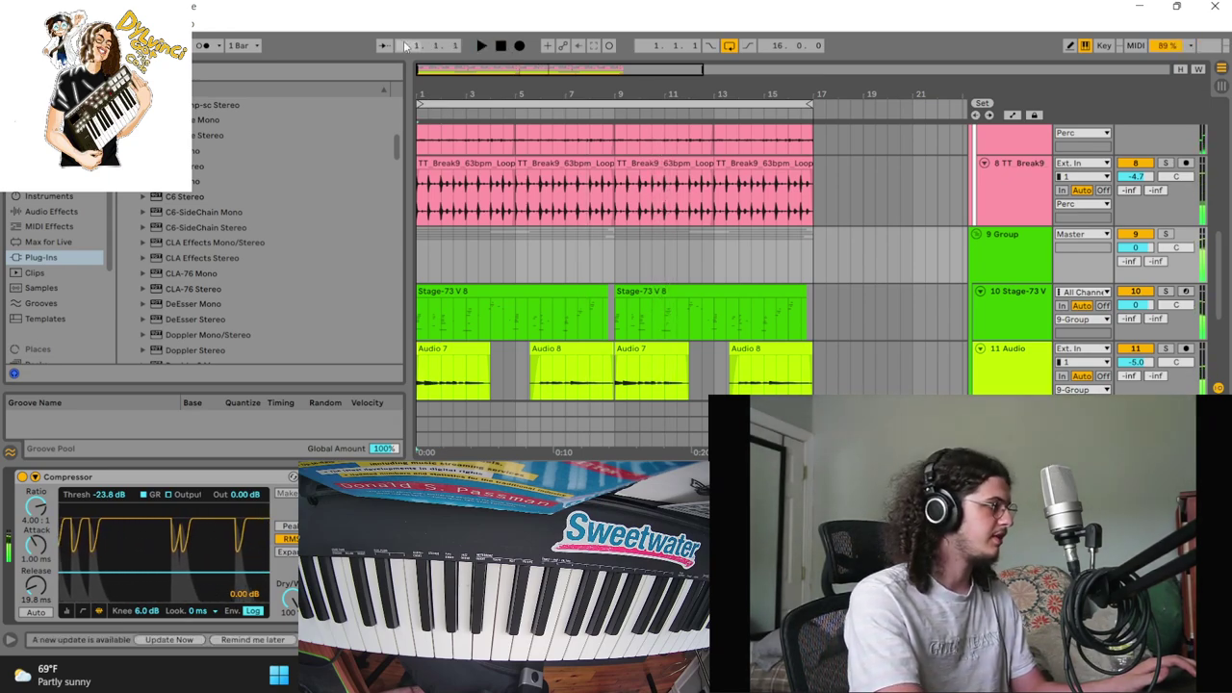
Set the Focusrite USB ASIO buffer size to 256 samples in the audio hardware setup
click(145, 23)
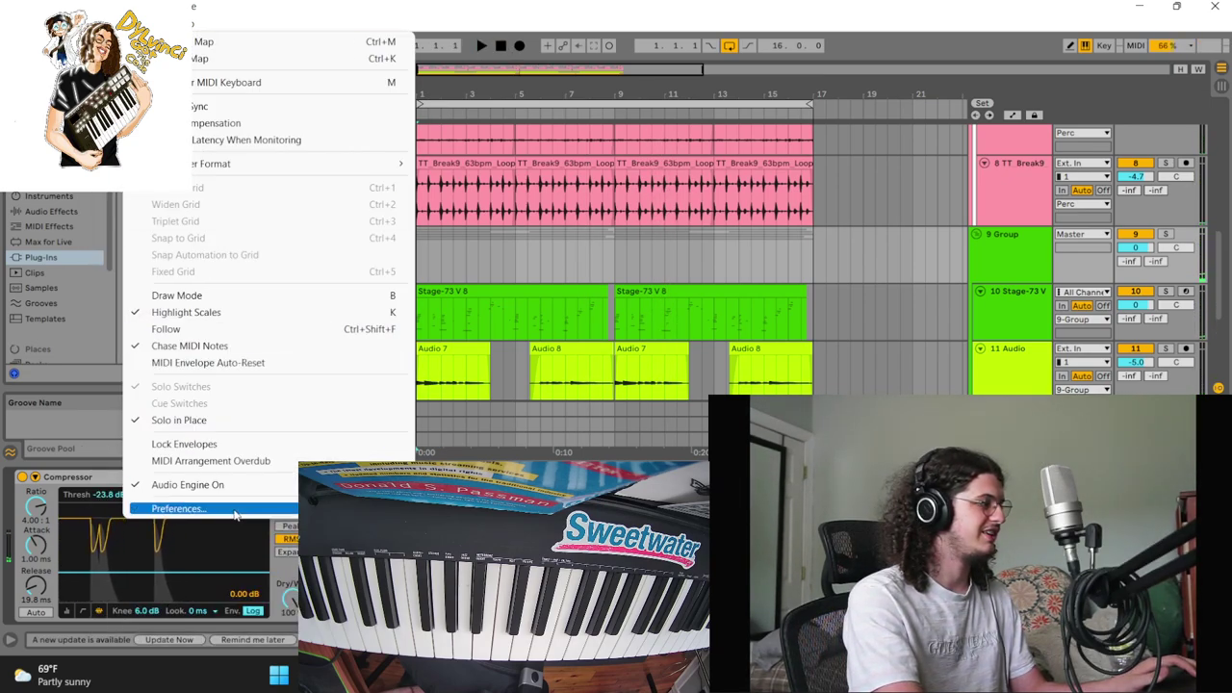
click(235, 510)
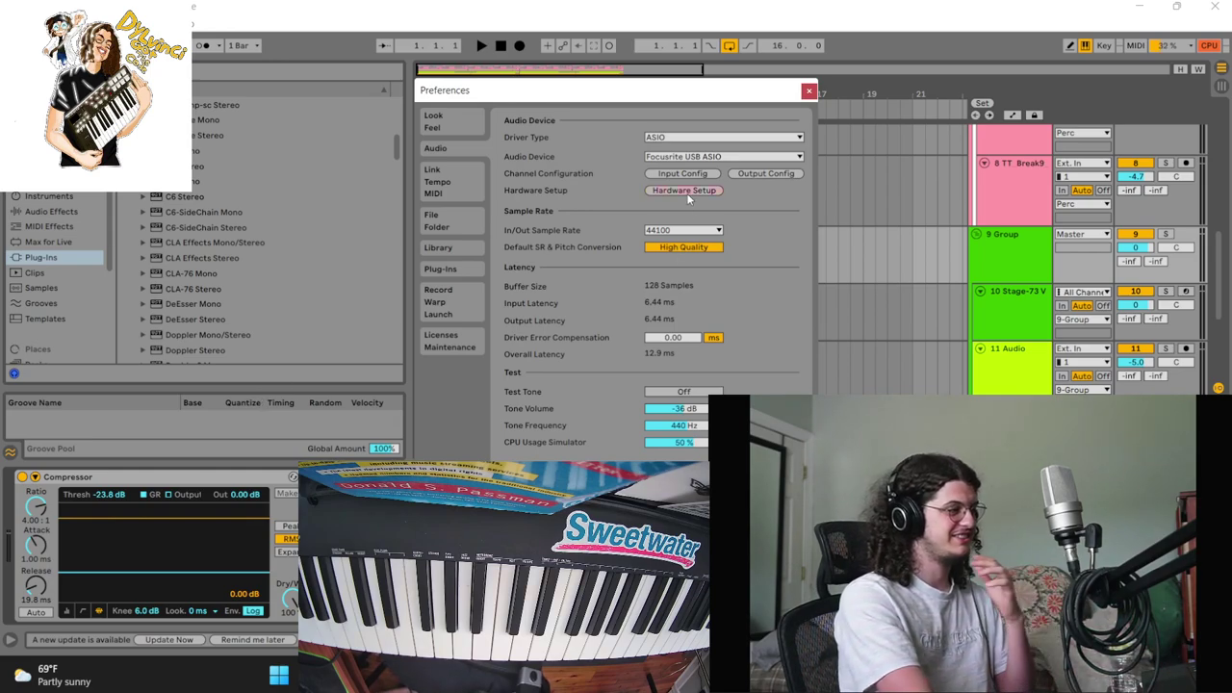
click(688, 194)
click(125, 150)
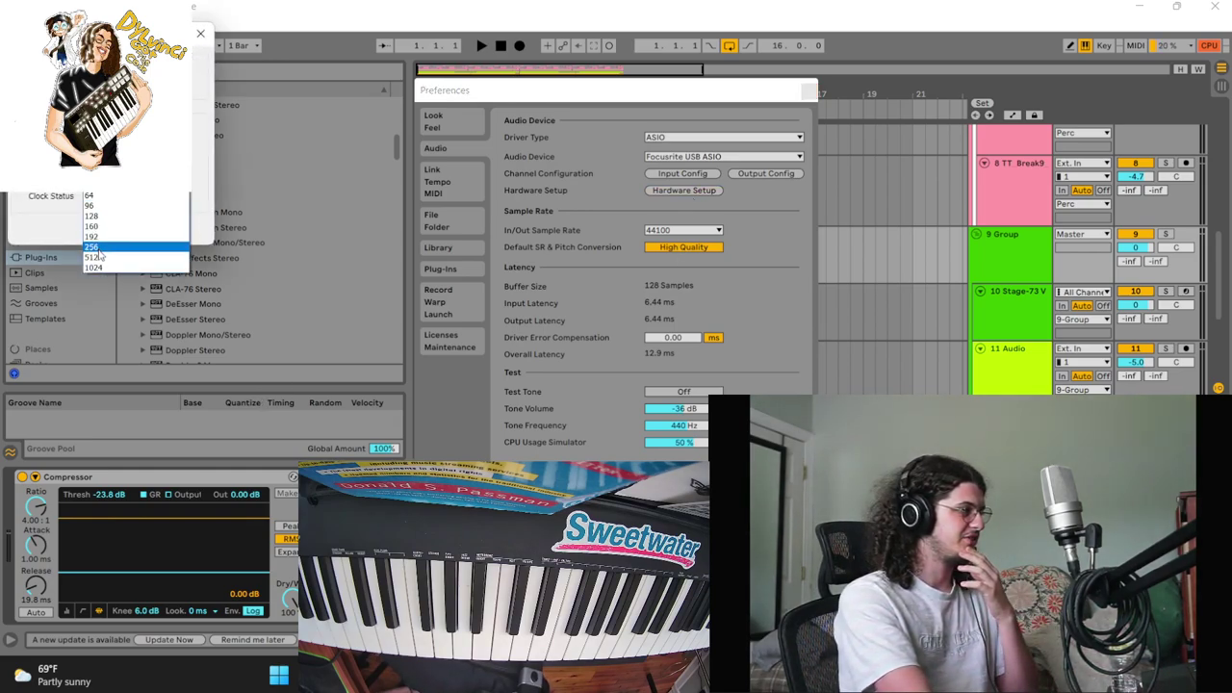
click(97, 248)
click(211, 38)
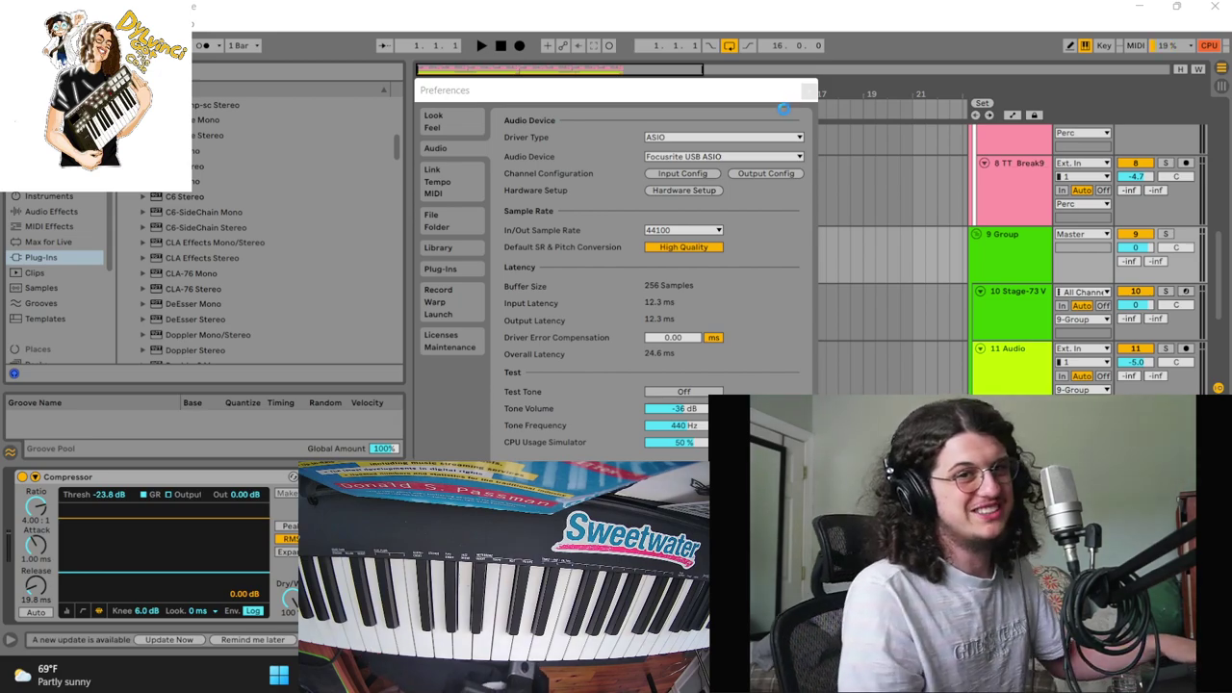
click(809, 90)
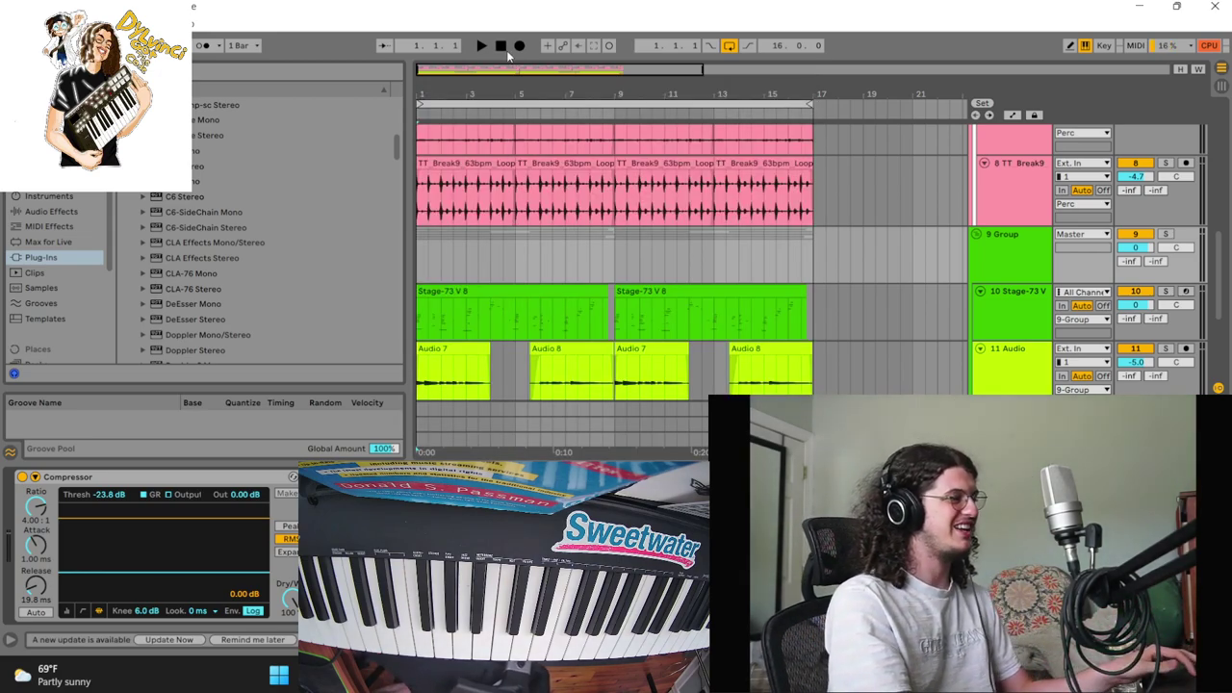
Play the arrangement and delete the Kick, THE KOUN, Tom 2c and Hat 1j clips from bar 1 to bar 9
key(space)
click(1220, 640)
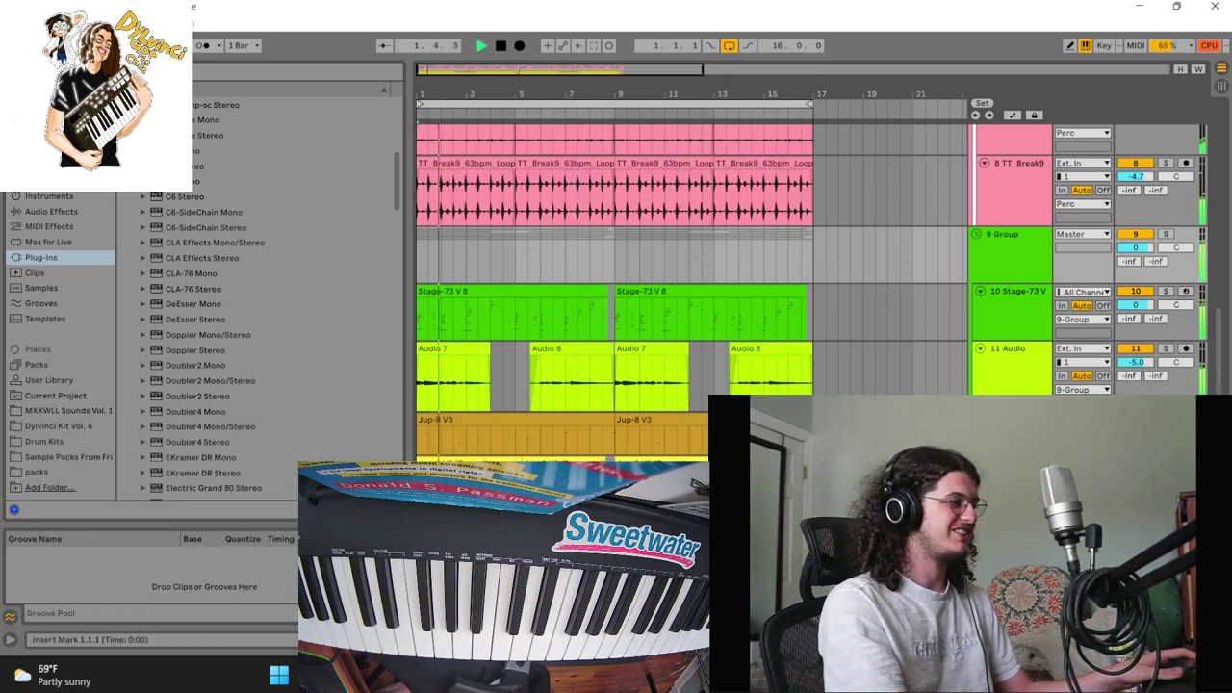
scroll(1080, 246, up, 10)
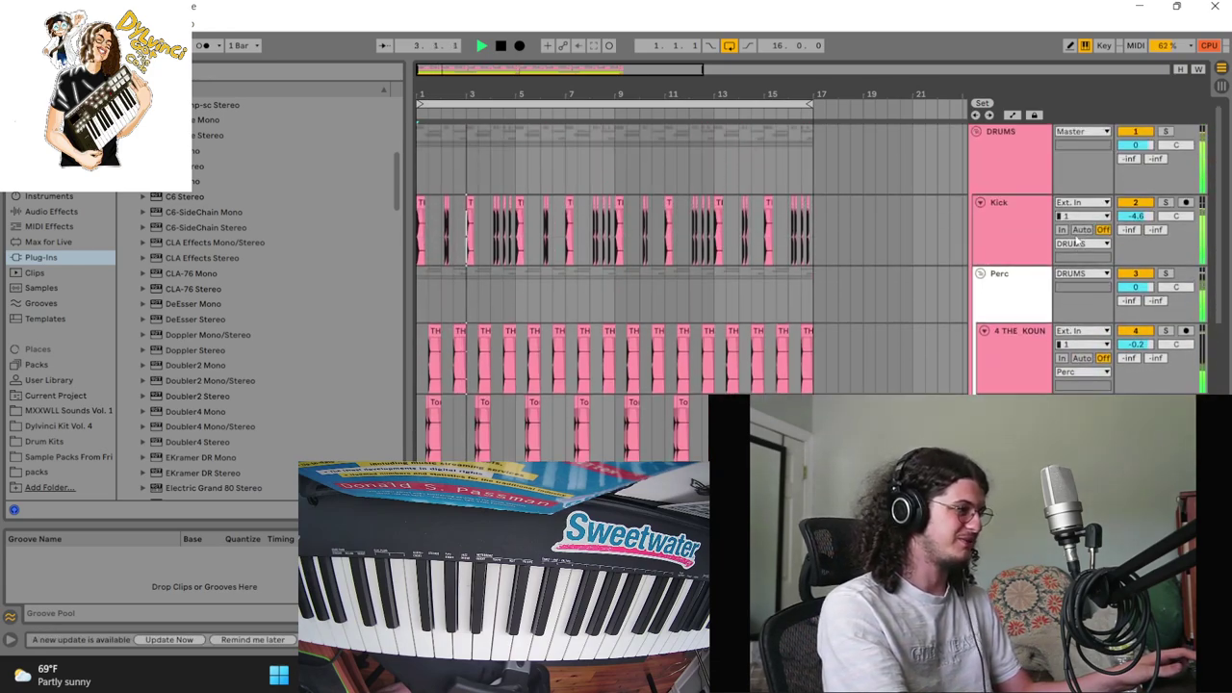
scroll(635, 241, down, 1)
drag(607, 164, 345, 391)
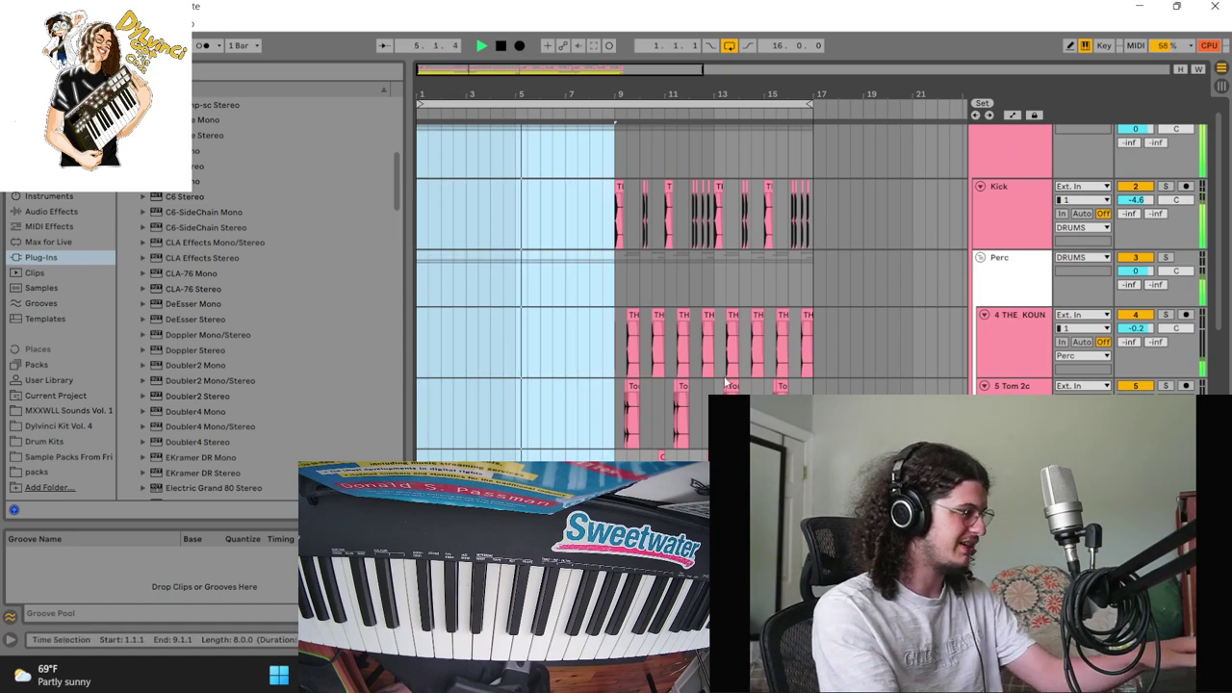
Deactivate the TT Break9 loop clips from bar 9 to bar 17
scroll(665, 380, down, 5)
scroll(604, 332, down, 2)
scroll(615, 332, up, 5)
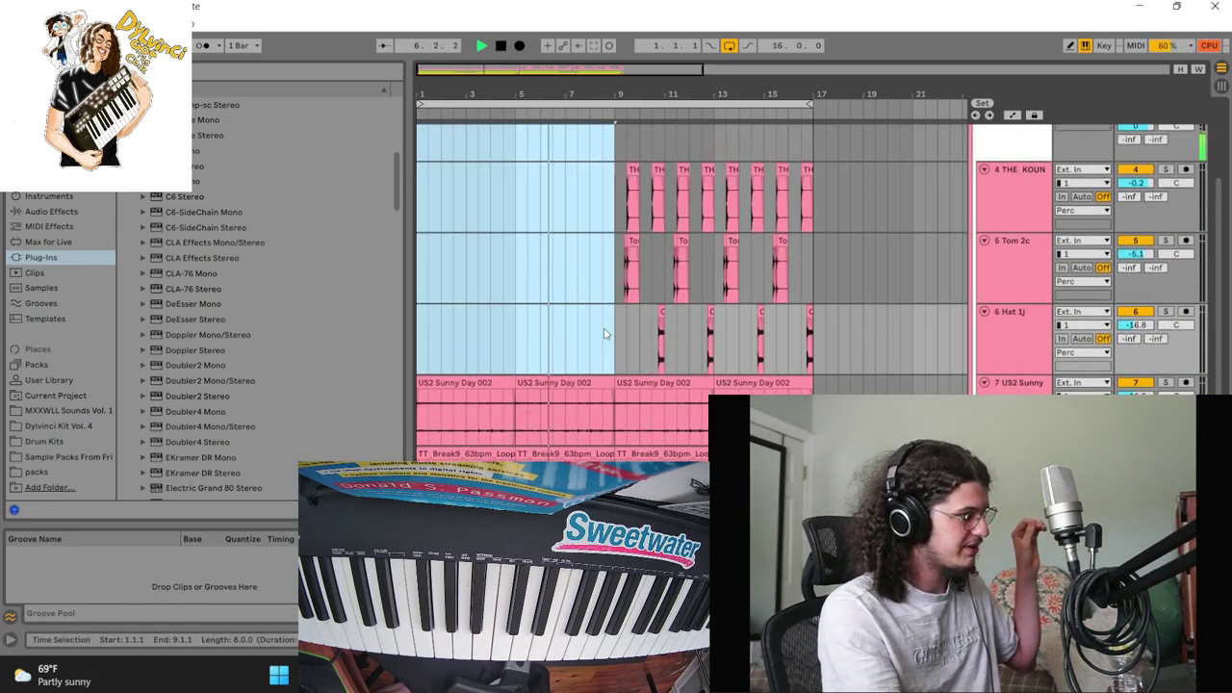
scroll(667, 381, down, 4)
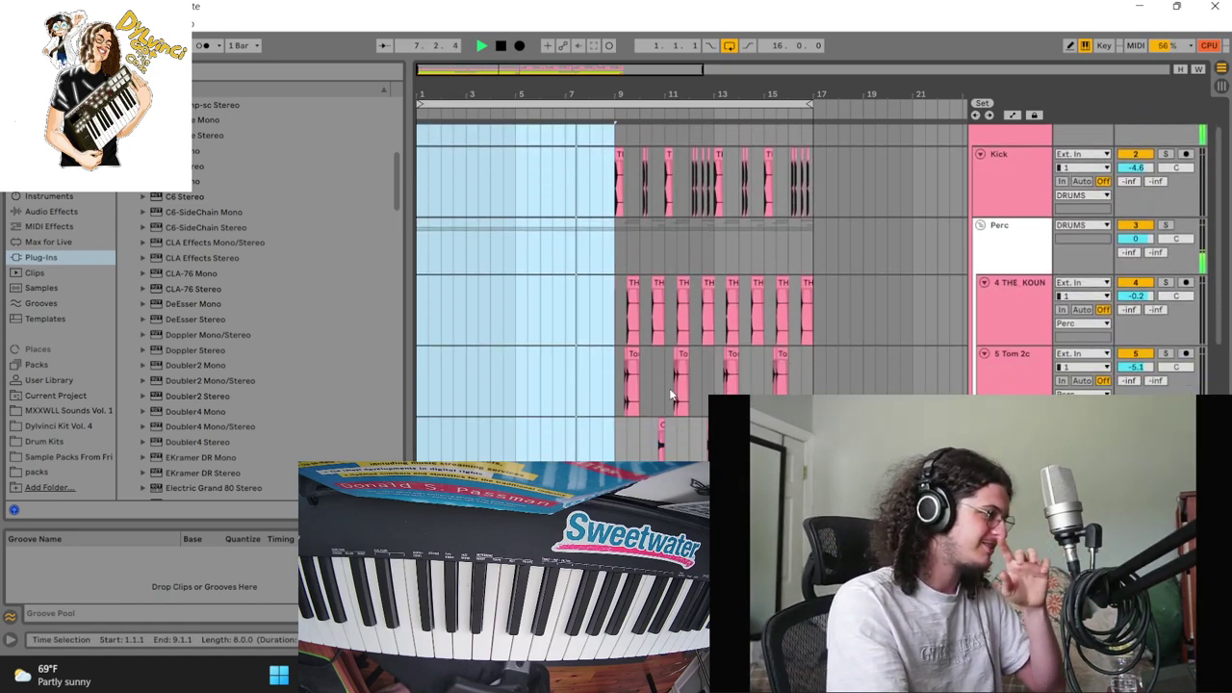
drag(813, 410, 626, 413)
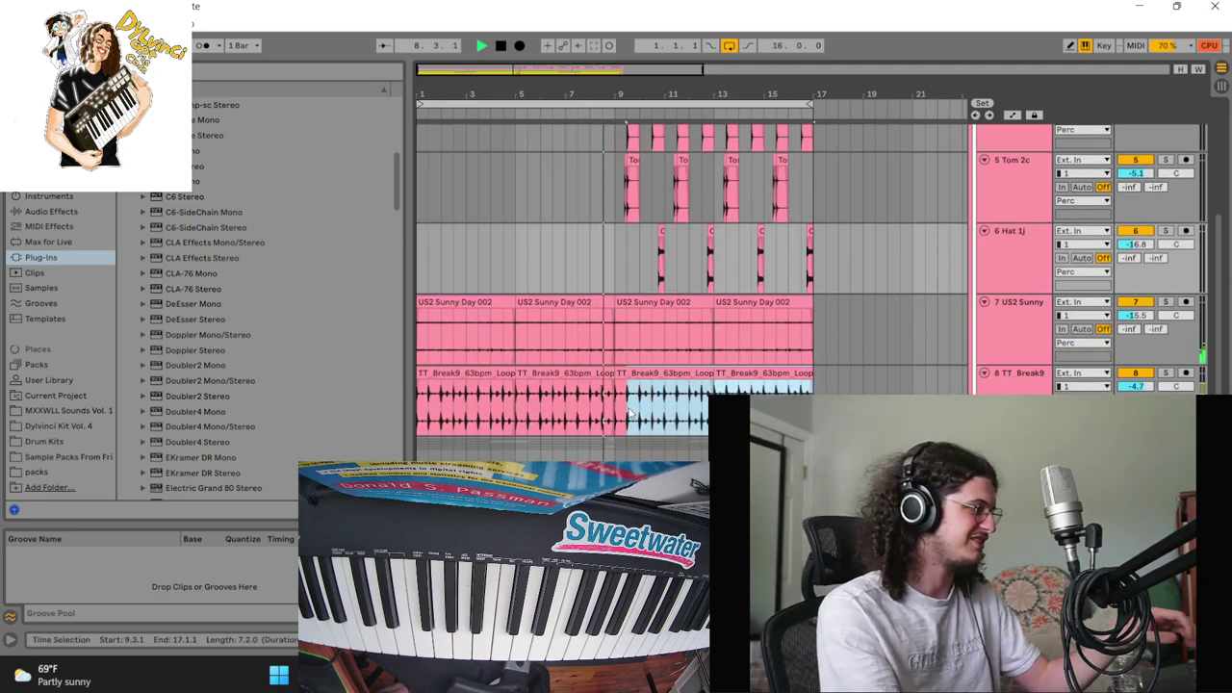
key(0)
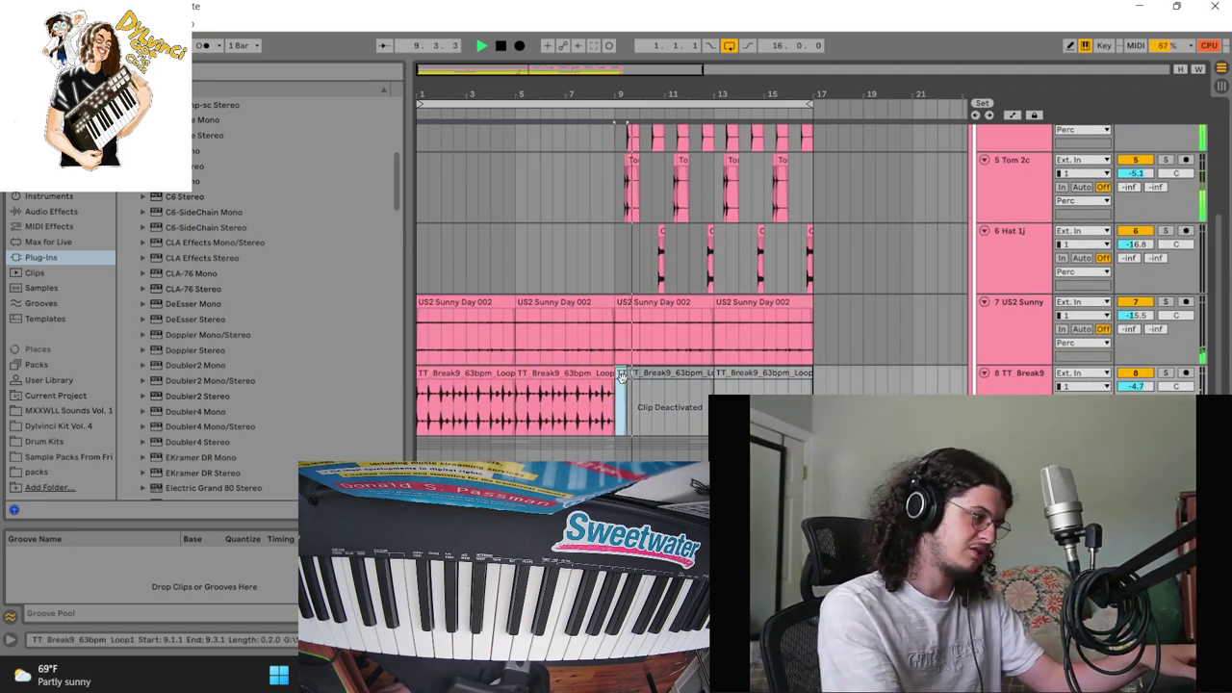
right_click(624, 383)
click(930, 316)
drag(814, 408, 616, 408)
Collapse the DRUMS group and shorten the arrangement loop to the first 8 bars
scroll(914, 210, up, 5)
click(979, 132)
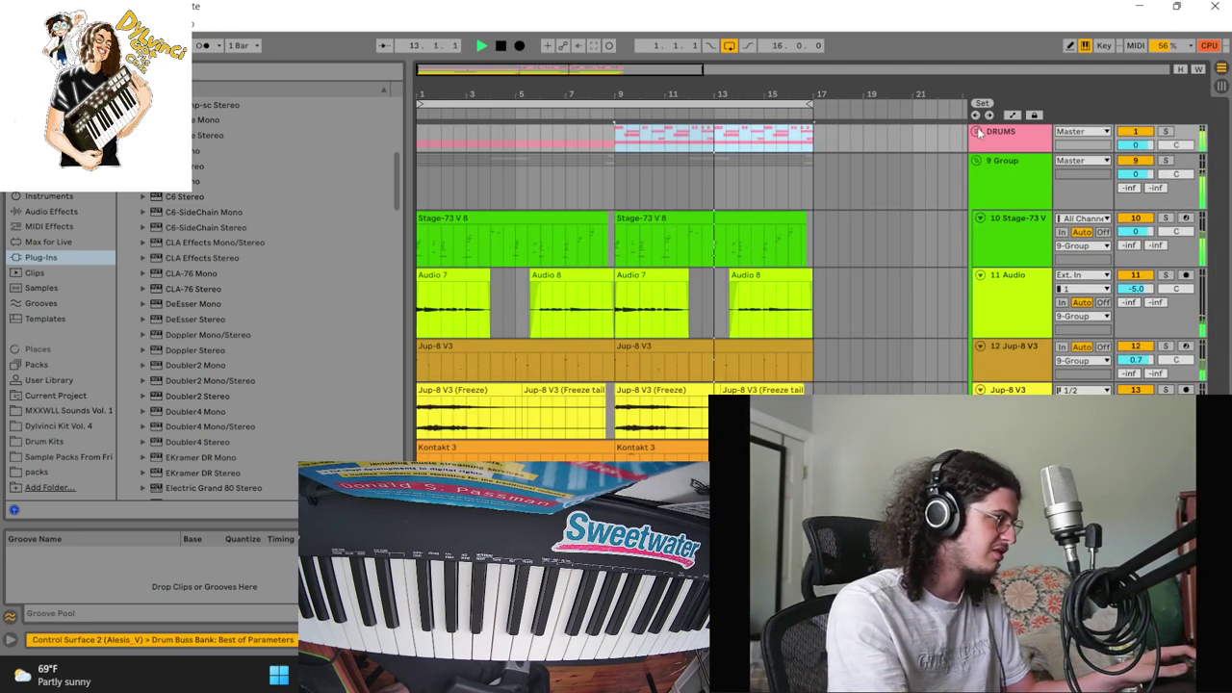
drag(809, 100, 614, 102)
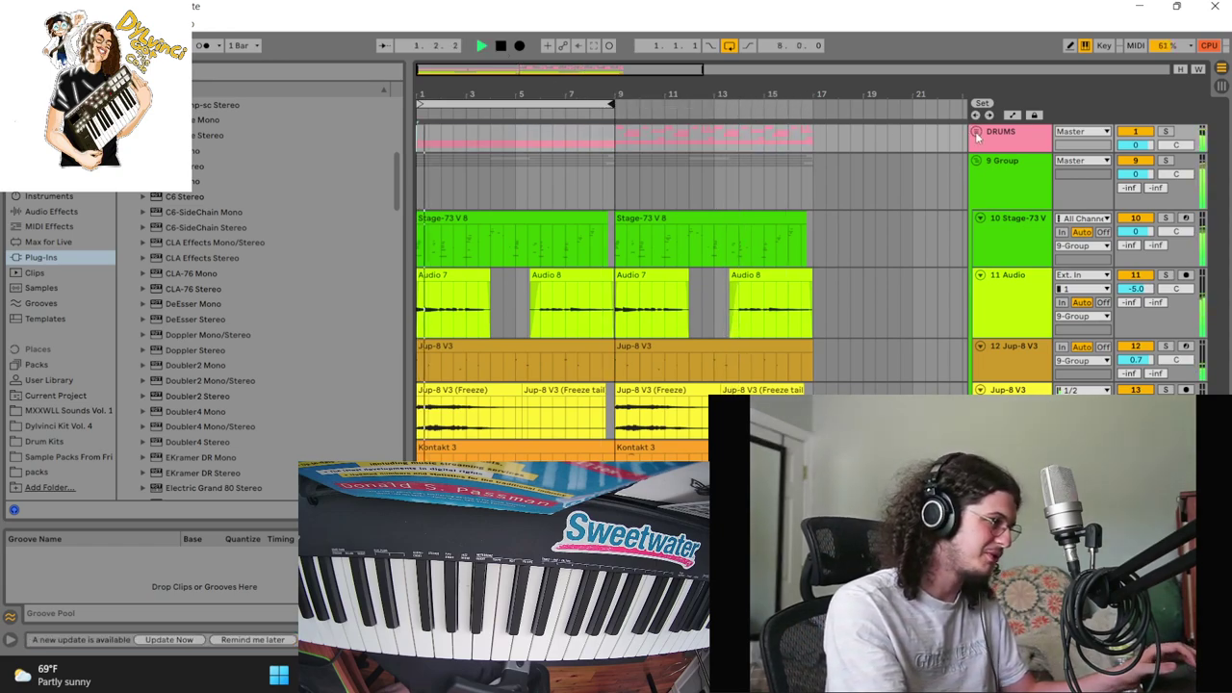
Expand the DRUMS group and raise the TT Break9 track's volume to 0.1 dB
click(977, 131)
scroll(1006, 286, down, 3)
click(1013, 354)
click(1017, 422)
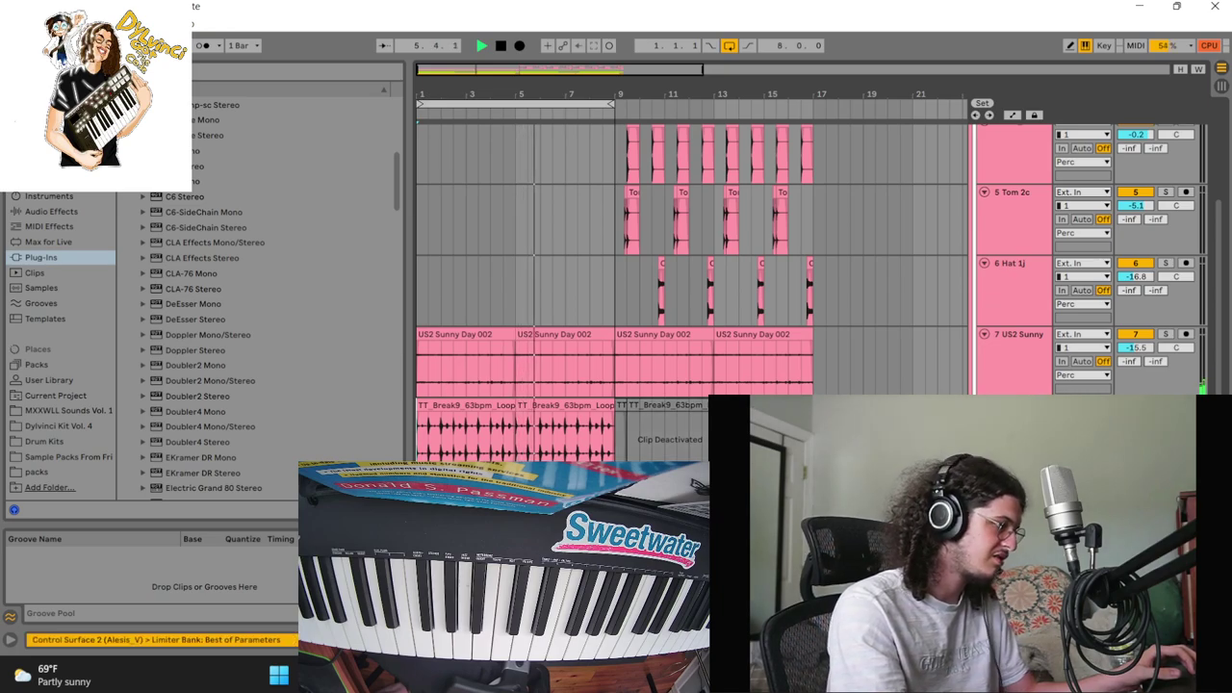
Open SoundShifter on the instrument group and set its pitch shift to -26 cents
scroll(691, 292, down, 1)
click(1011, 435)
double_click(1010, 435)
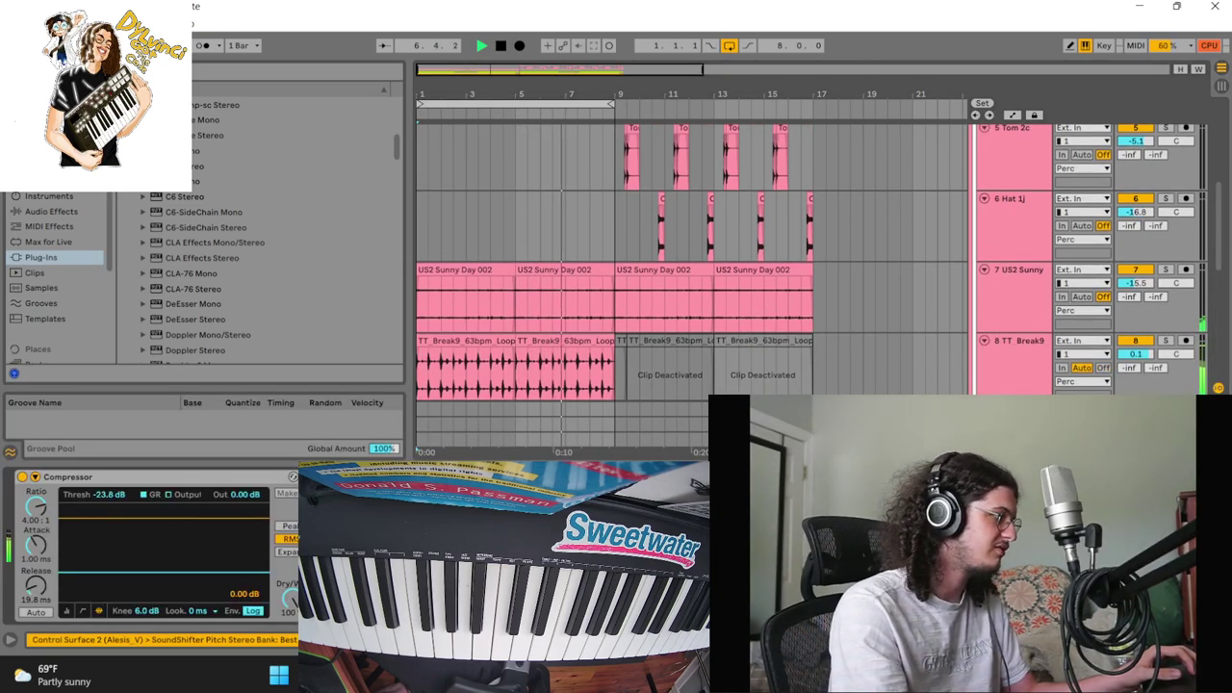
click(354, 475)
drag(206, 173, 205, 194)
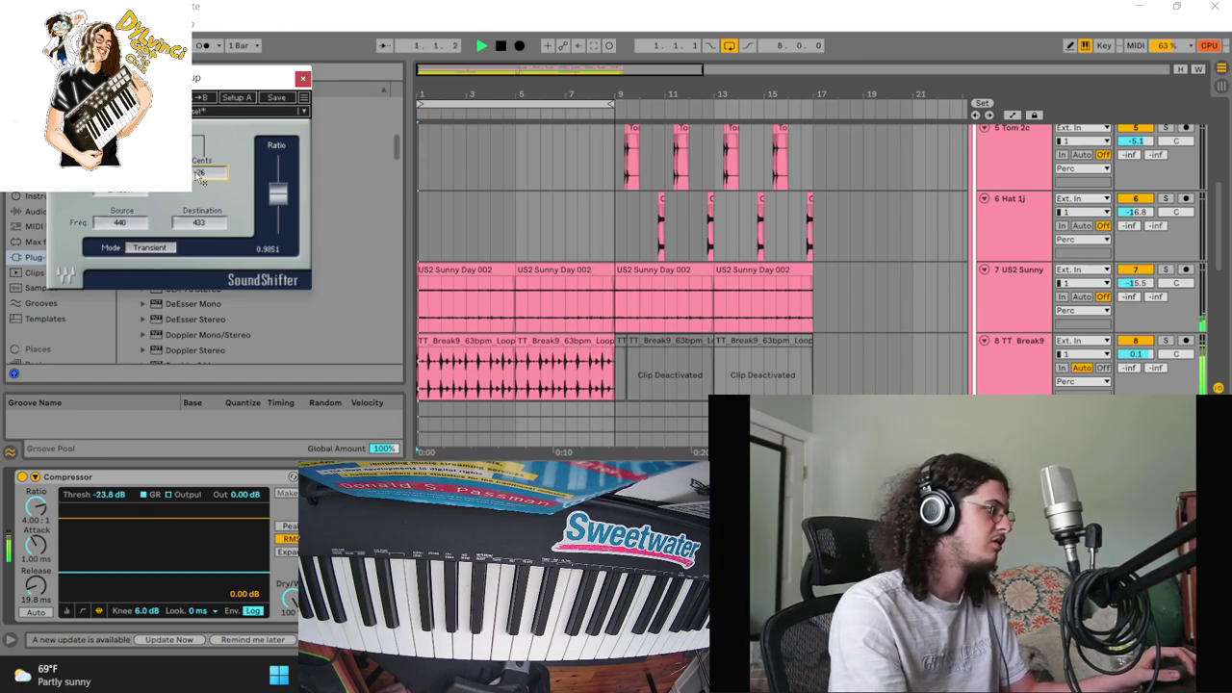
Add the Utility audio effect to the Stage-73 V track
scroll(782, 219, down, 10)
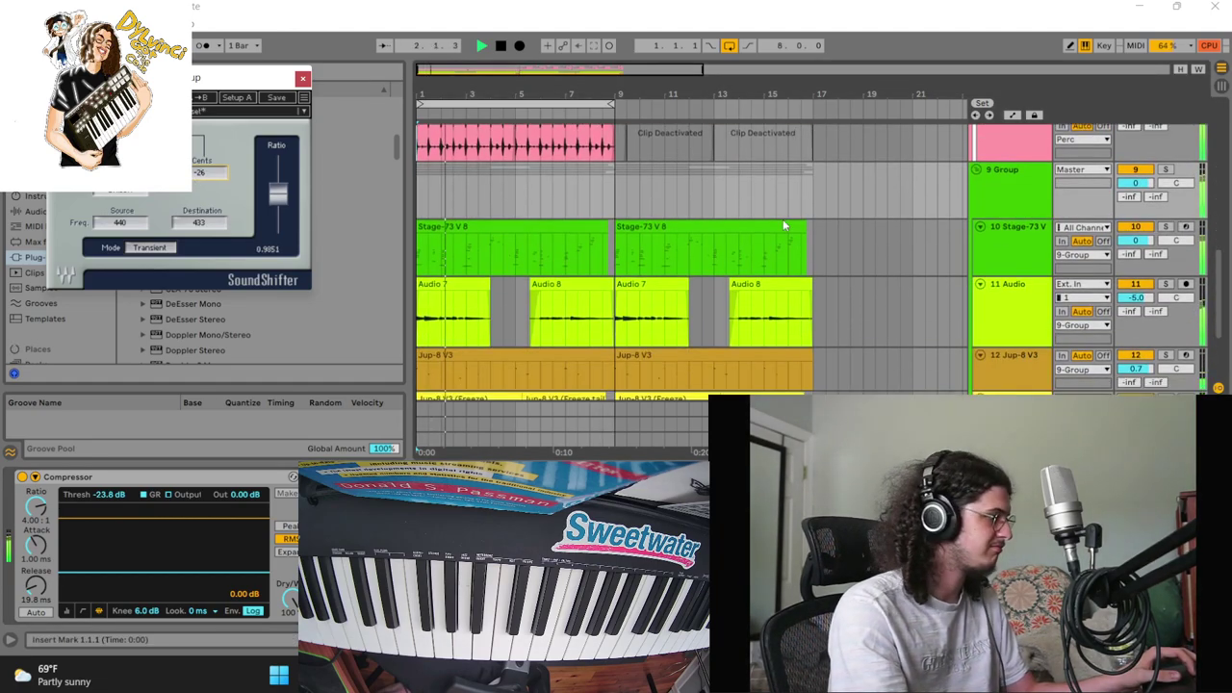
click(1040, 176)
scroll(208, 227, up, 10)
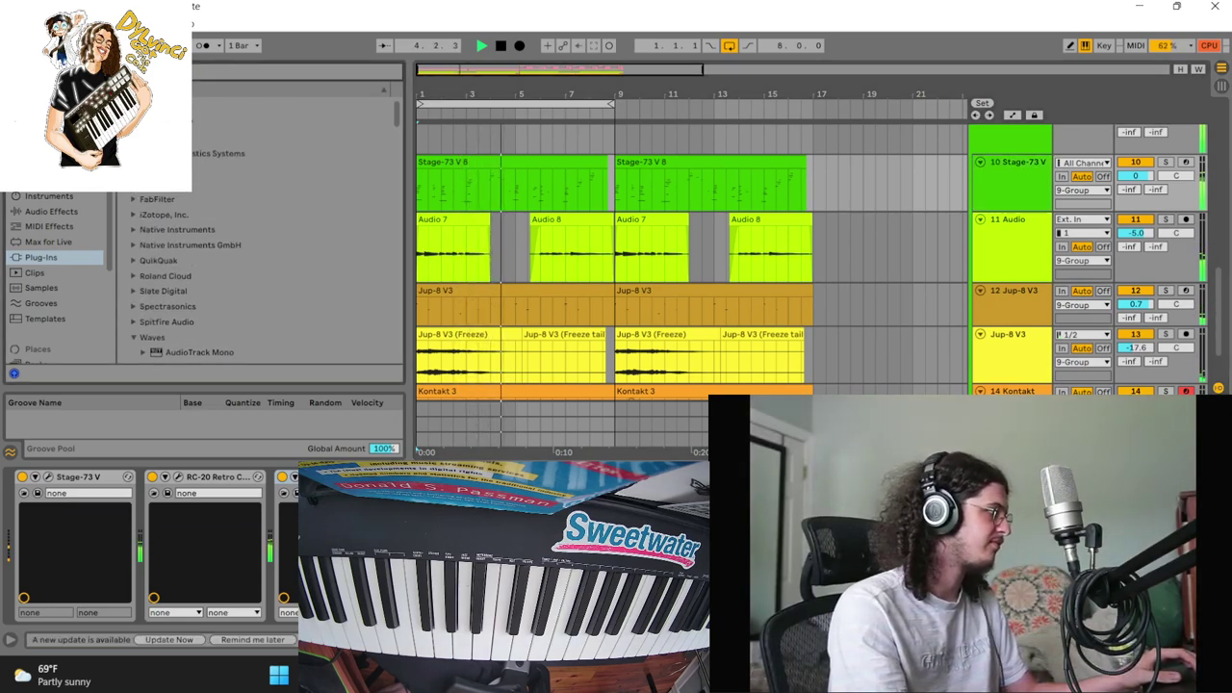
click(51, 211)
scroll(171, 200, down, 5)
click(158, 326)
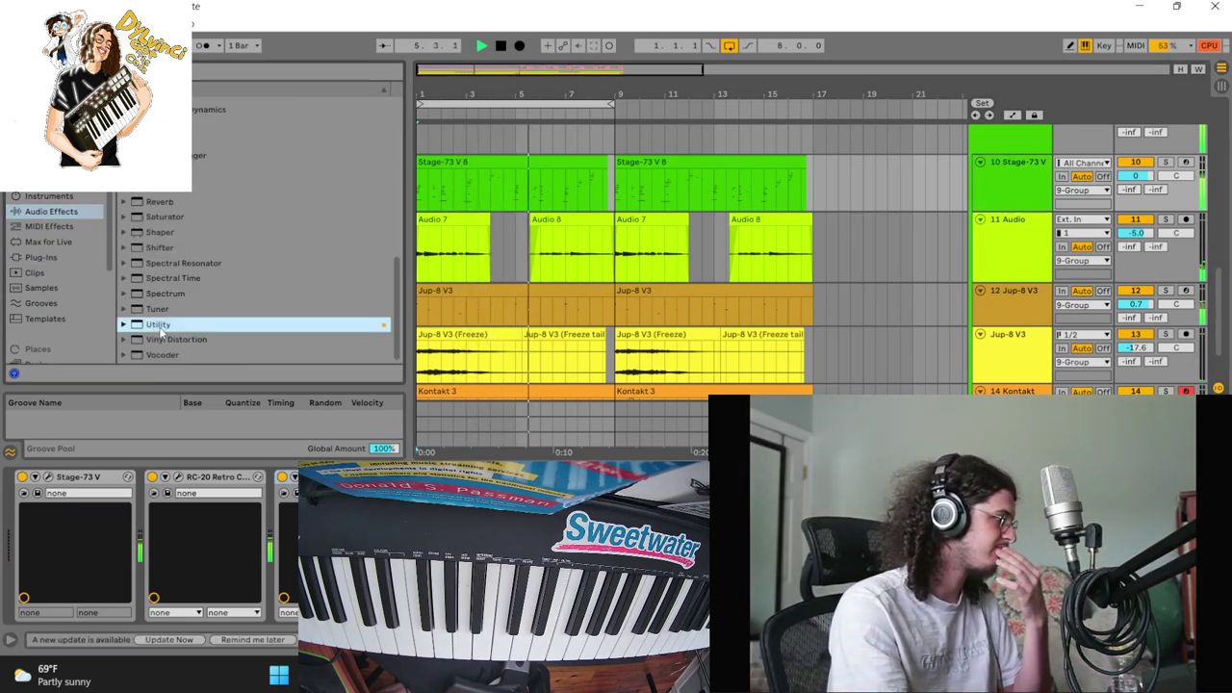
double_click(159, 325)
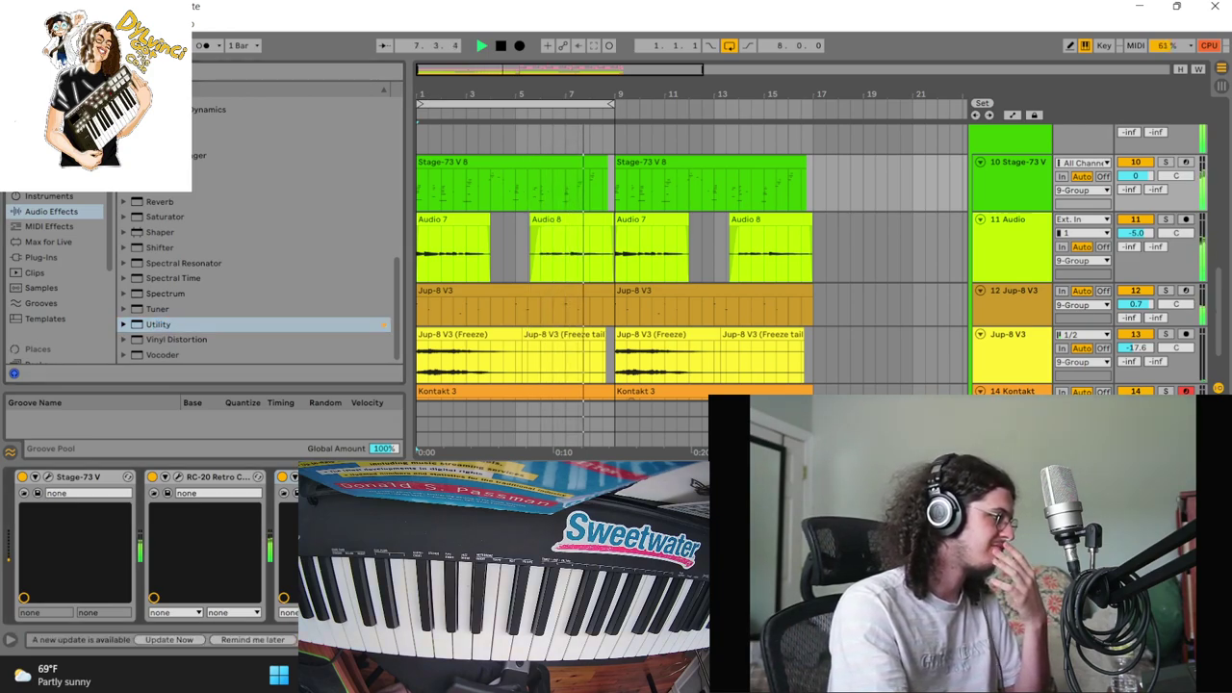
Turn off the arrangement loop and delete the second Audio 7 and Audio 8 guitar clips after bar 9
scroll(809, 306, down, 2)
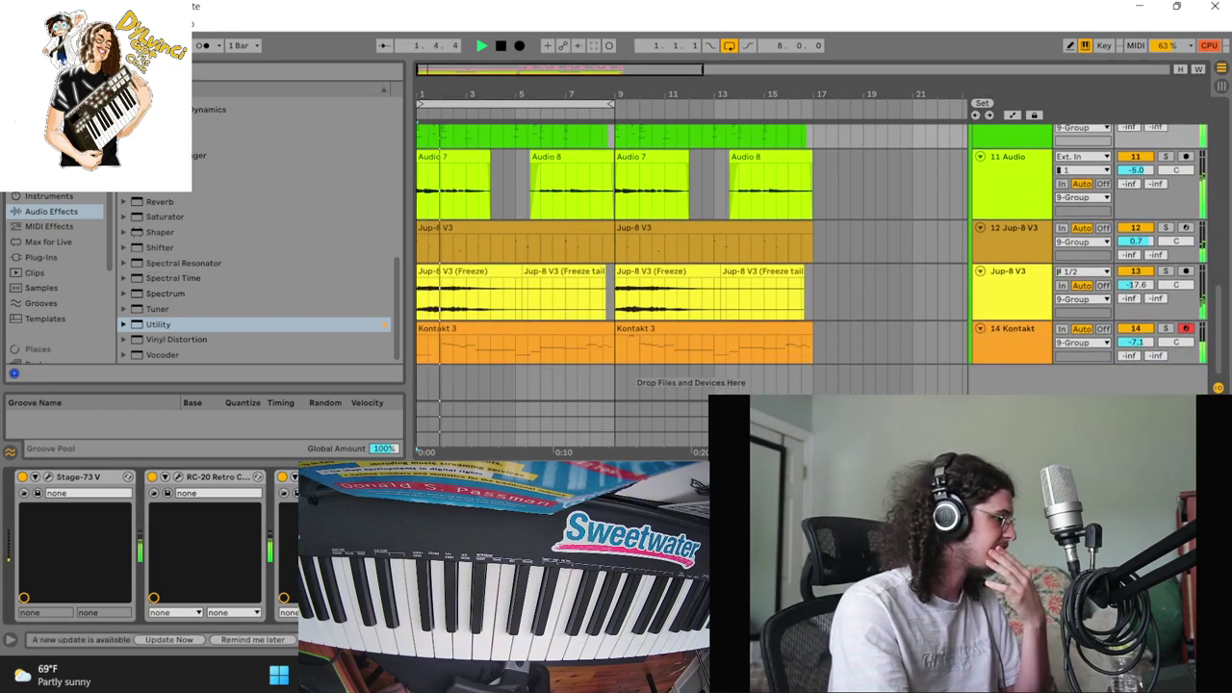
click(714, 101)
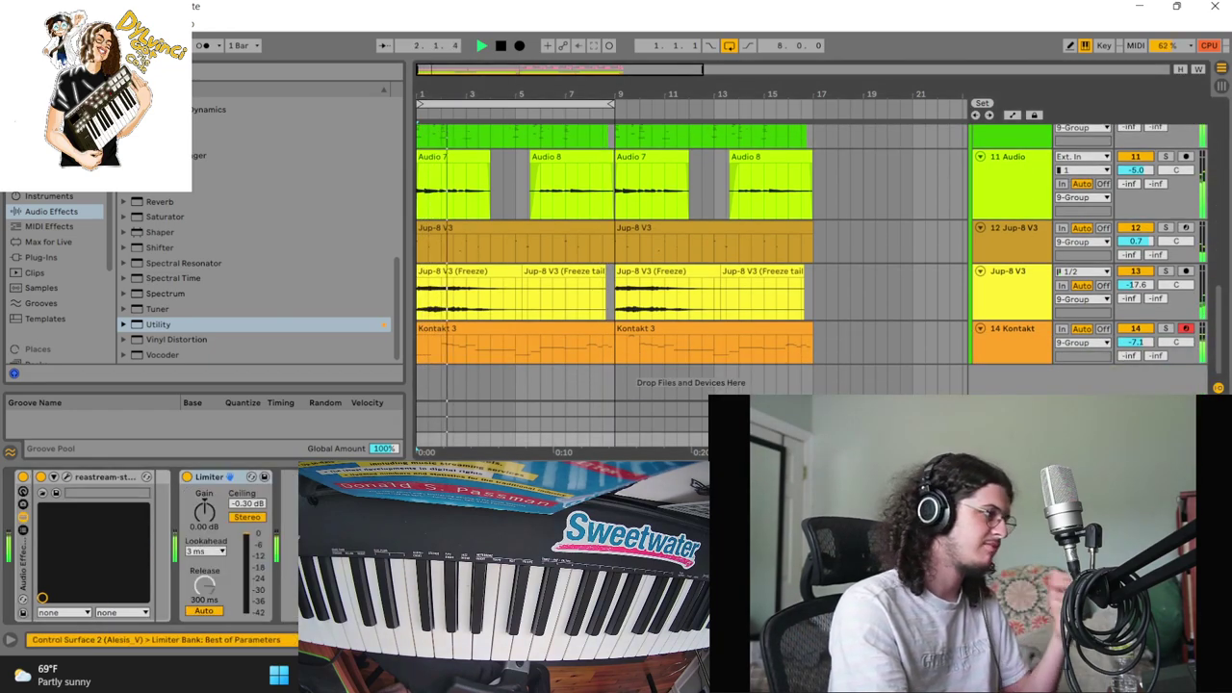
click(610, 383)
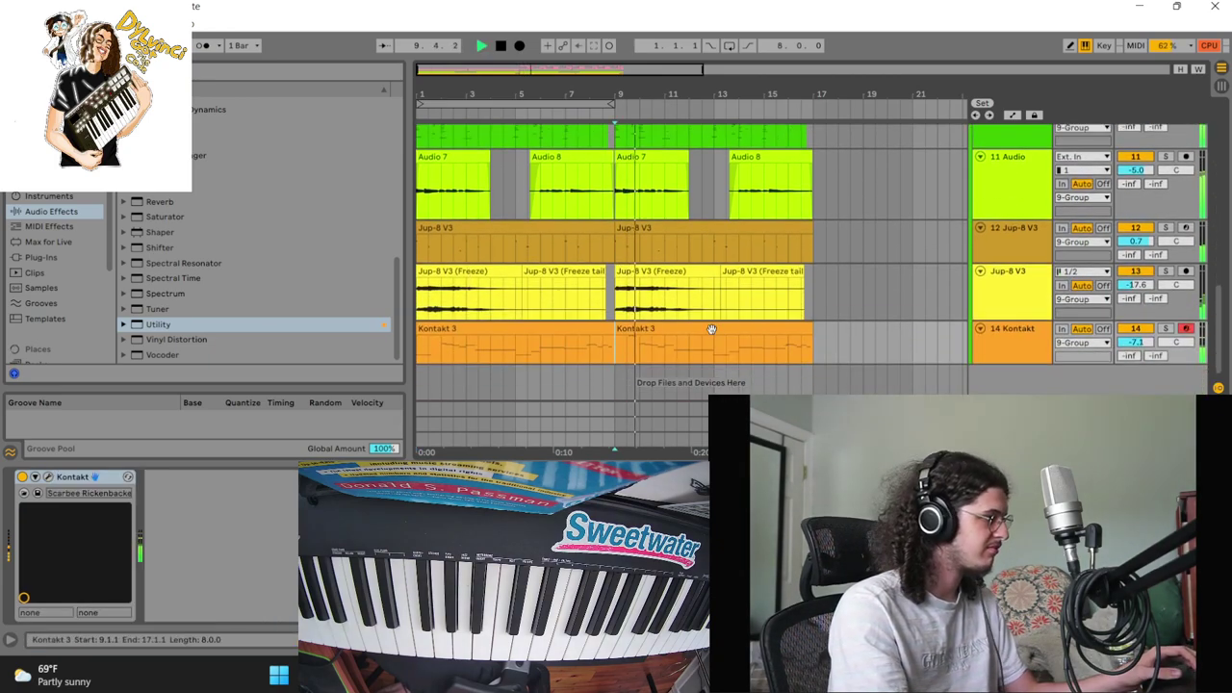
click(632, 158)
key(Delete)
click(749, 158)
key(Delete)
Replay the end of the first section and deactivate track 12's Jup-8 V3 clip from bar 9 to bar 17
click(590, 230)
key(space)
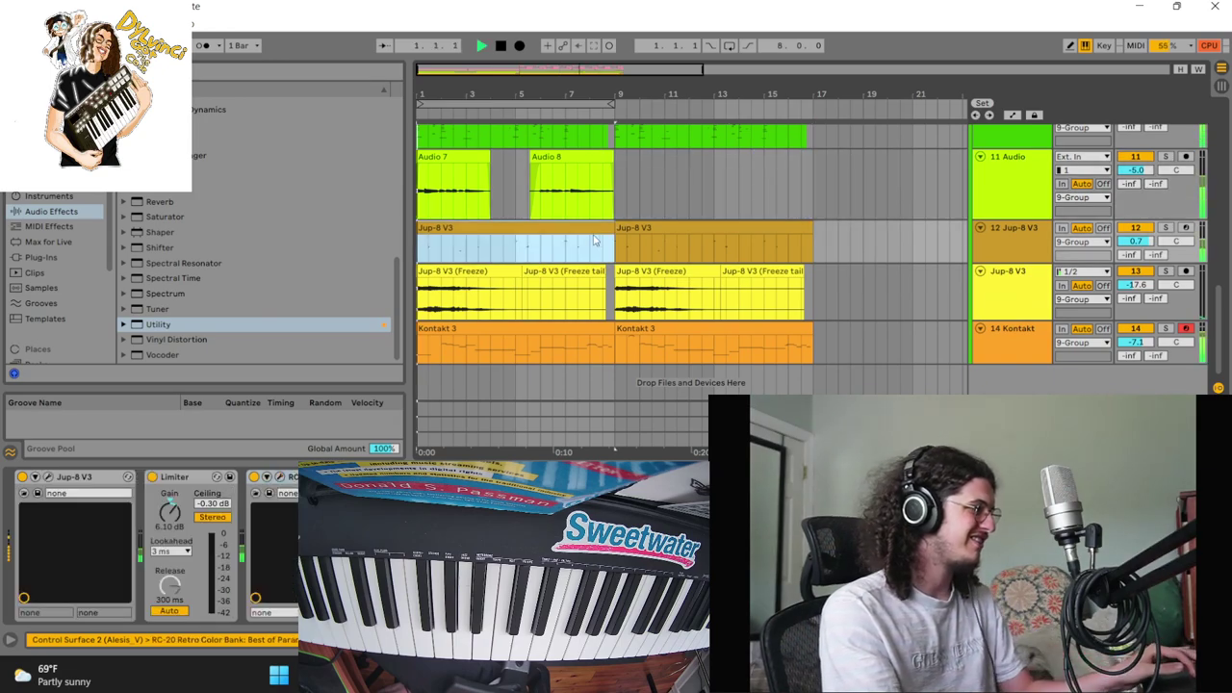
click(601, 248)
key(space)
click(635, 229)
key(0)
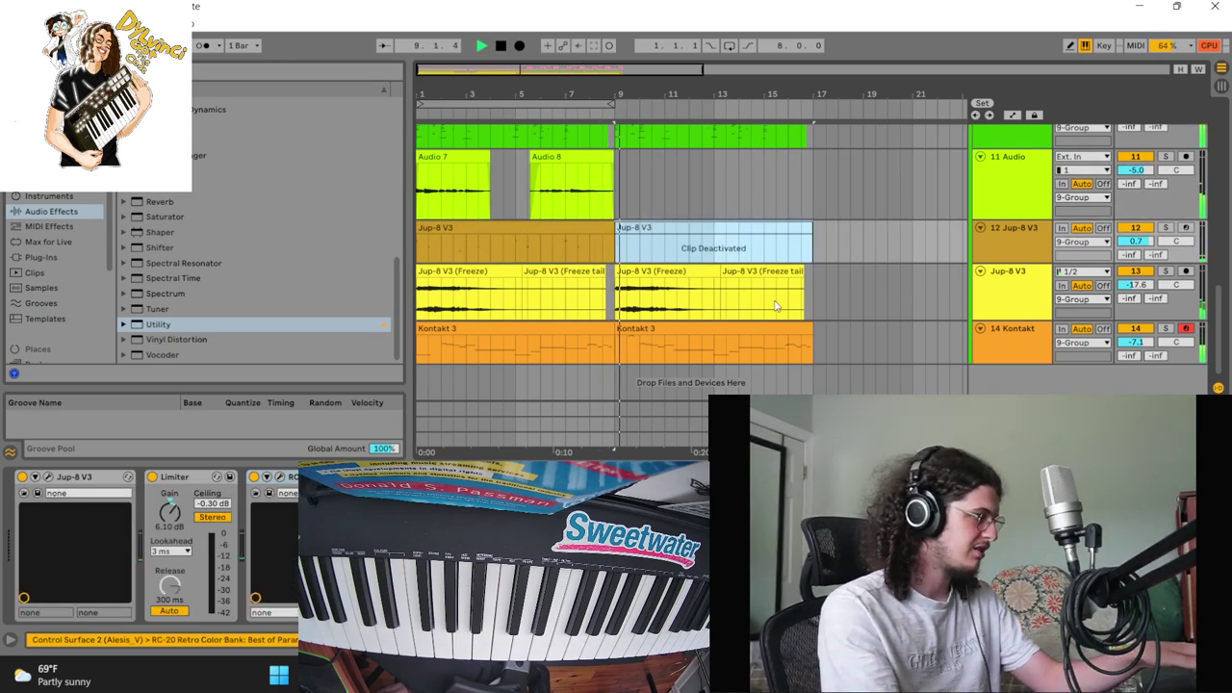
drag(824, 299, 619, 300)
click(1045, 296)
Trim the start of the deactivated TT Break9 clip to bar 11 and reactivate it
scroll(918, 290, up, 8)
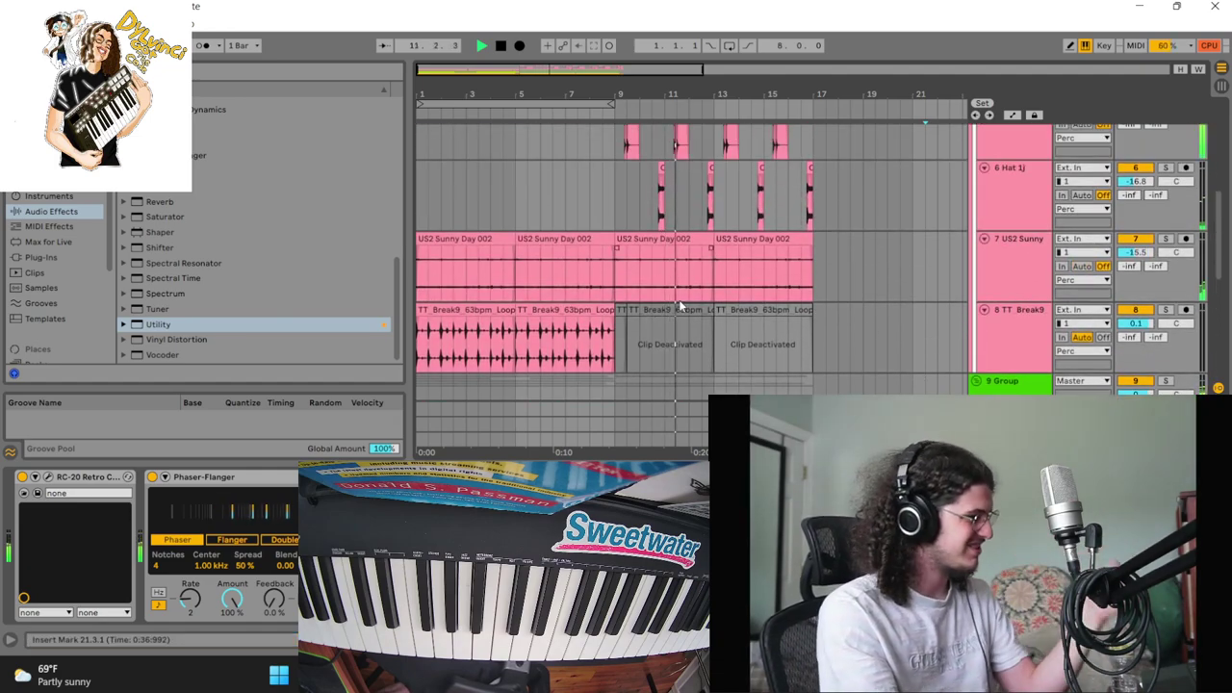
key(space)
drag(627, 312, 664, 315)
key(0)
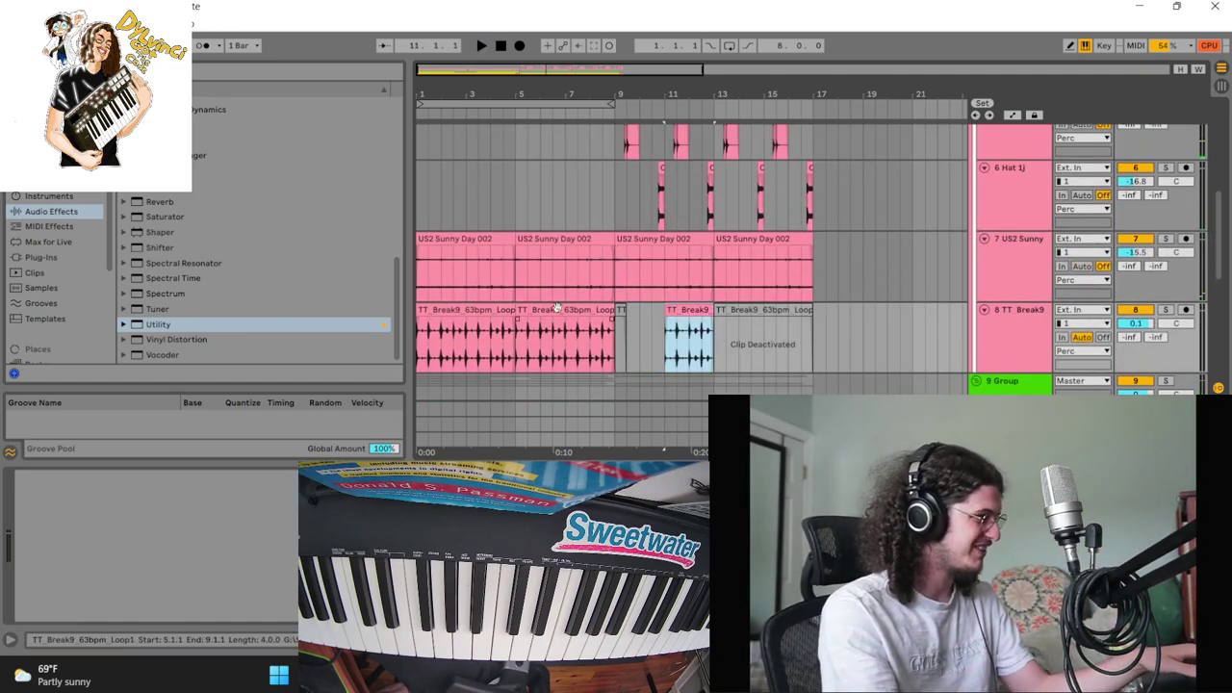
Play from bar 5 and delete the short leftover TT Break9 clip at bar 9
click(575, 326)
key(space)
click(621, 311)
key(Delete)
Extend the reactivated TT Break9 clip from bar 13 to bar 17, over the deactivated clip
scroll(678, 328, down, 1)
scroll(679, 327, down, 1)
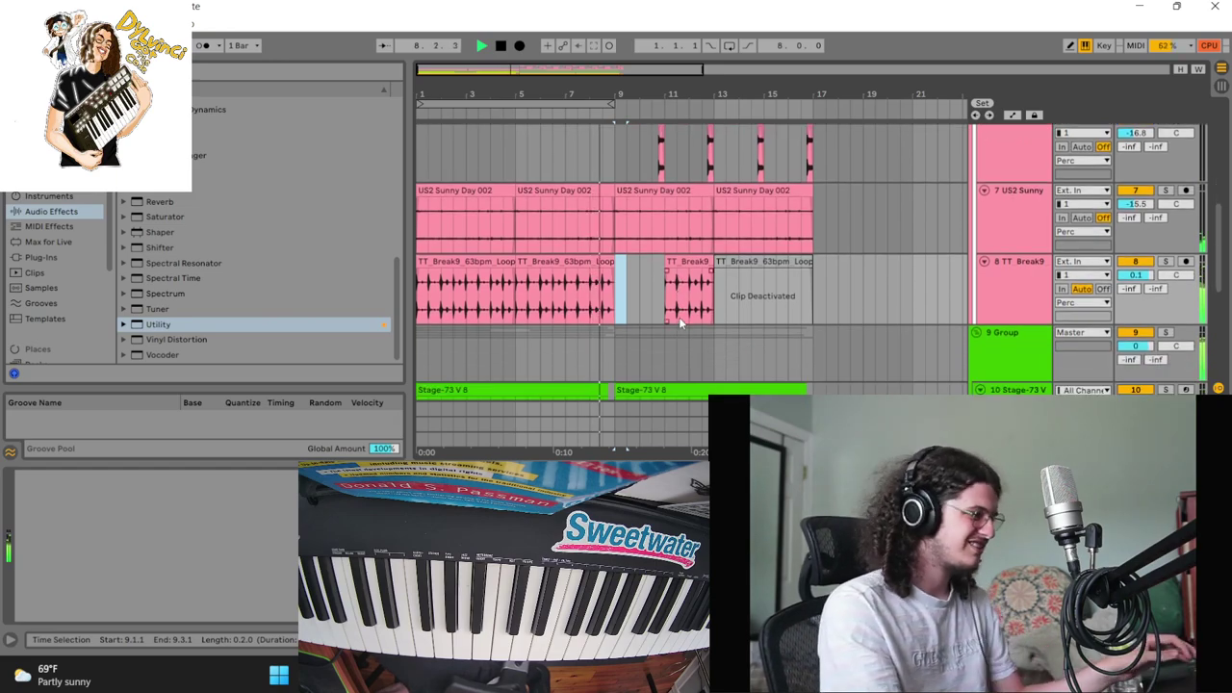
click(651, 317)
scroll(651, 312, down, 1)
drag(713, 226, 813, 206)
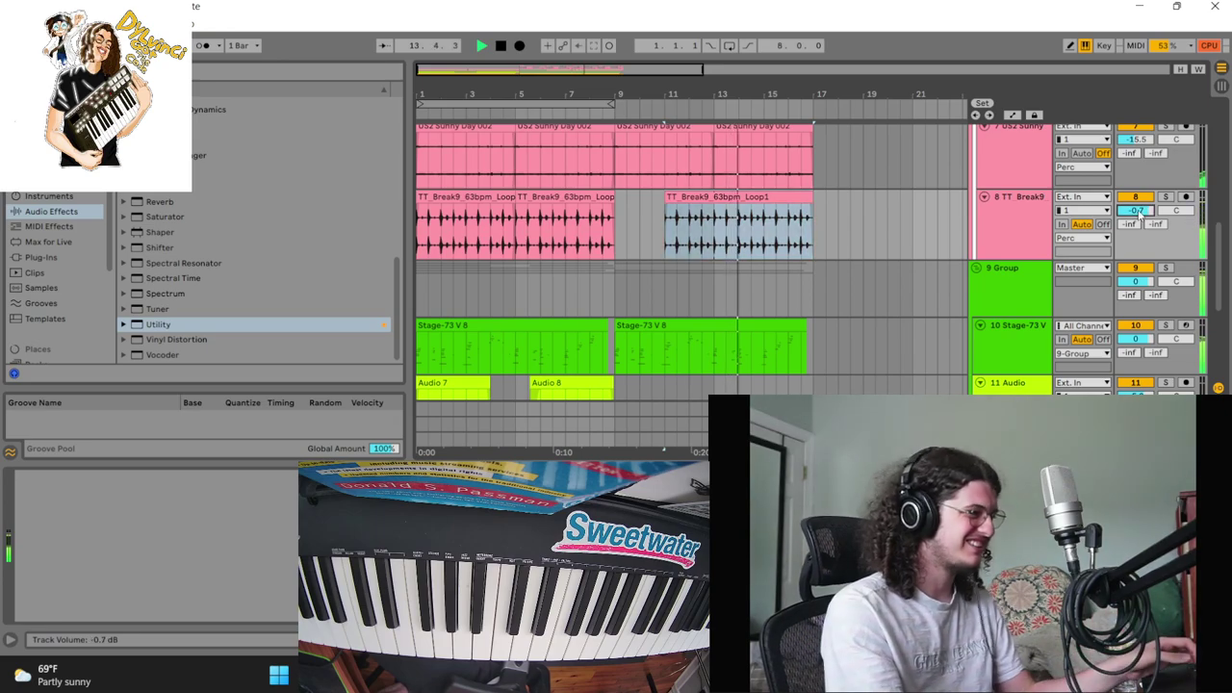
Duplicate bars 9 to 17 across all tracks to repeat the section from bar 17 to bar 25
scroll(889, 234, down, 3)
click(1220, 639)
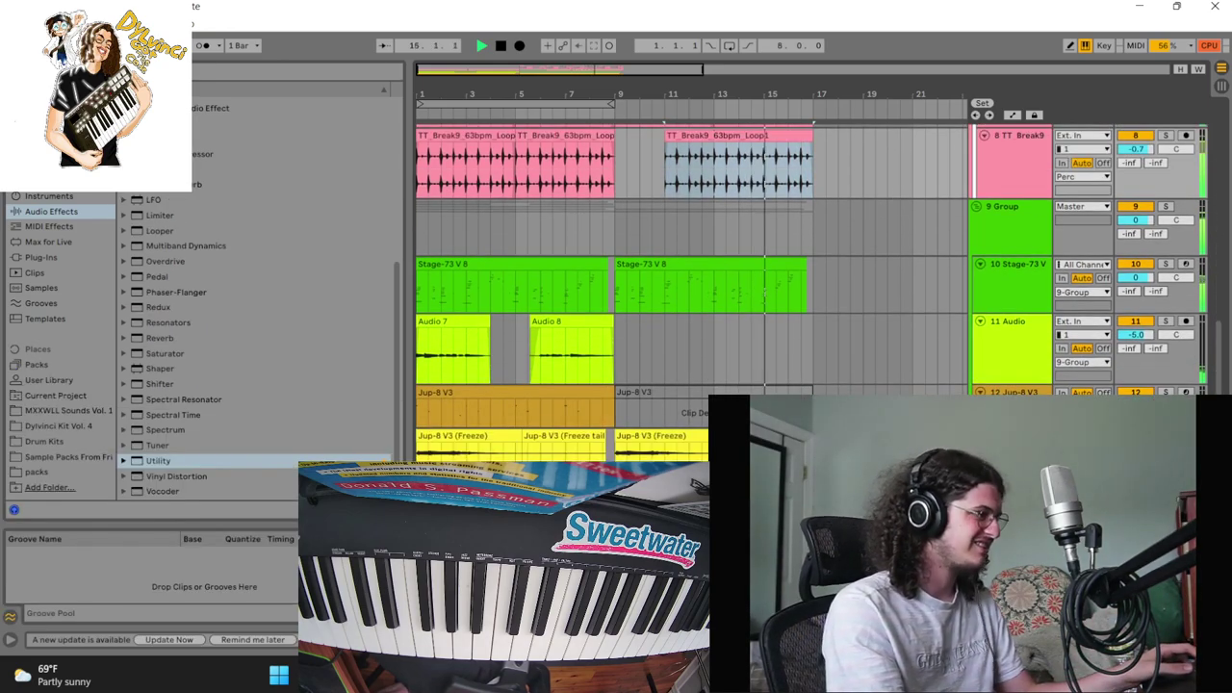
scroll(819, 414, up, 2)
drag(811, 281, 615, 93)
key(ctrl+d)
scroll(653, 198, up, 4)
scroll(657, 207, up, 2)
scroll(662, 226, down, 6)
scroll(666, 241, down, 1)
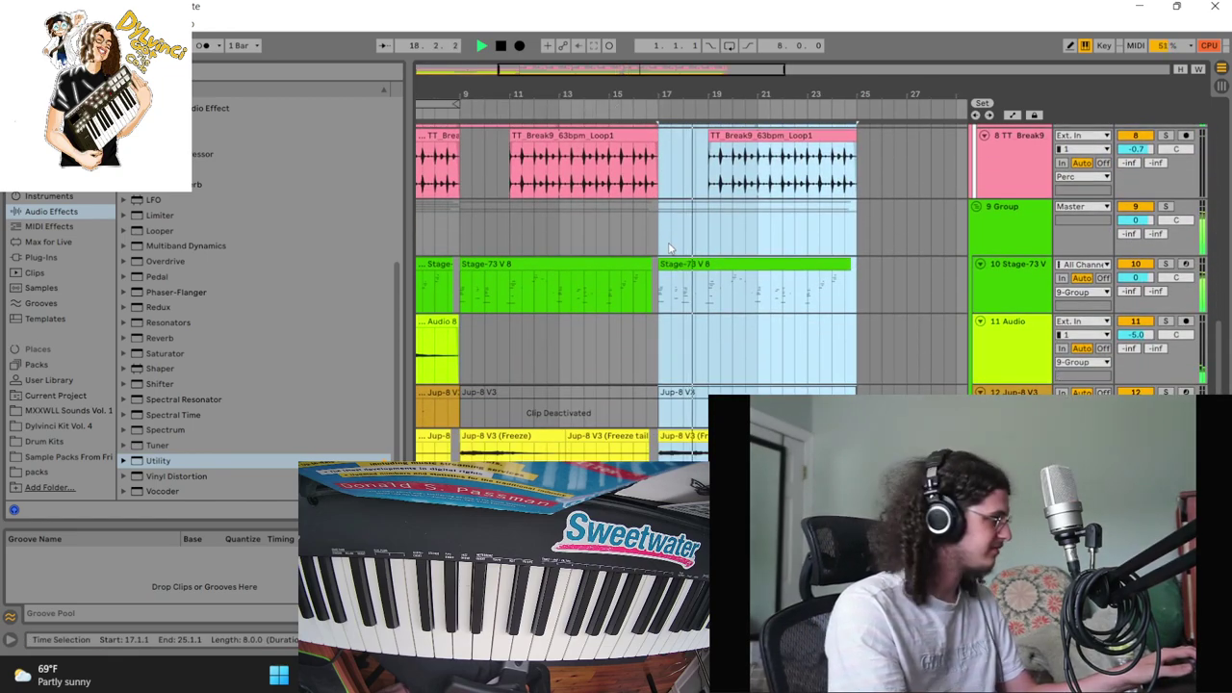
Set up audio track 15 with the ValhallaVintageVerb plug-in and move its window clear of the arrangement
click(40, 241)
click(38, 257)
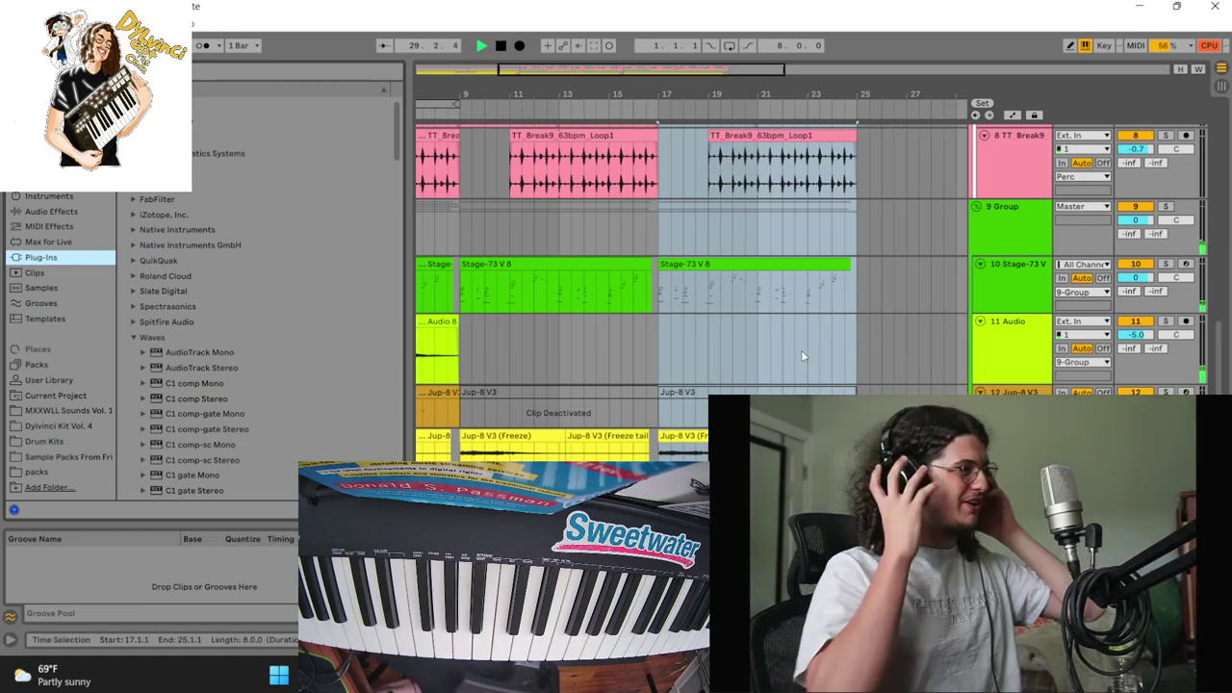
click(1011, 223)
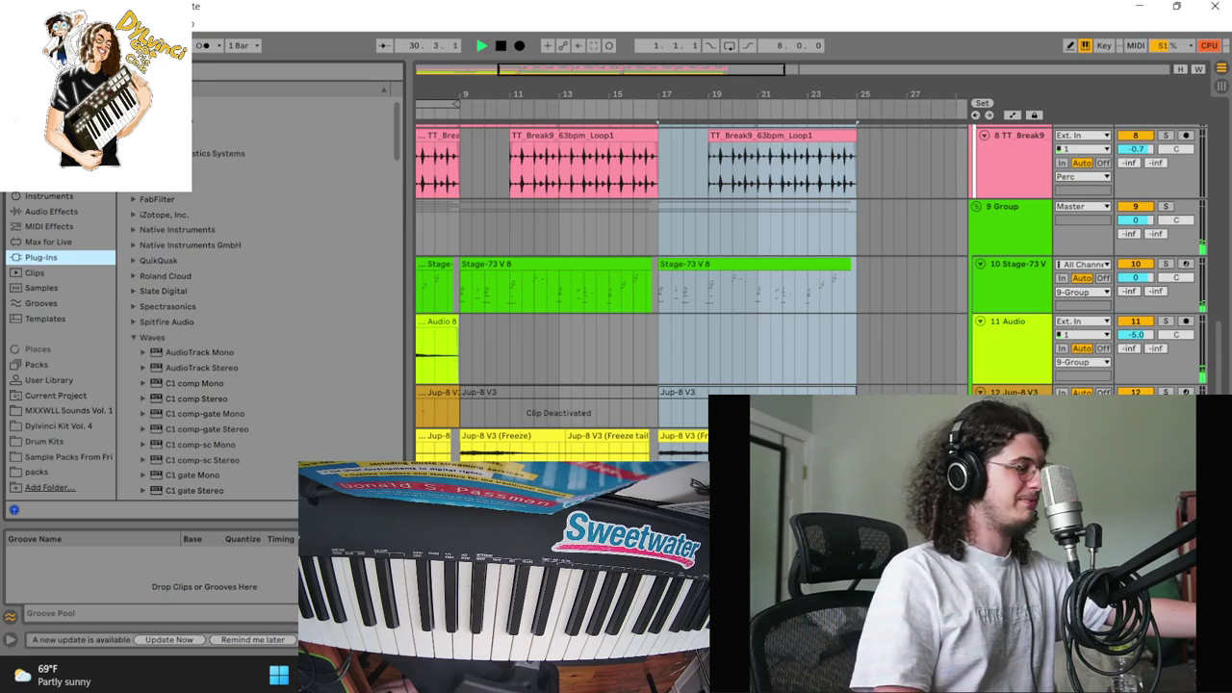
click(1010, 225)
click(1011, 500)
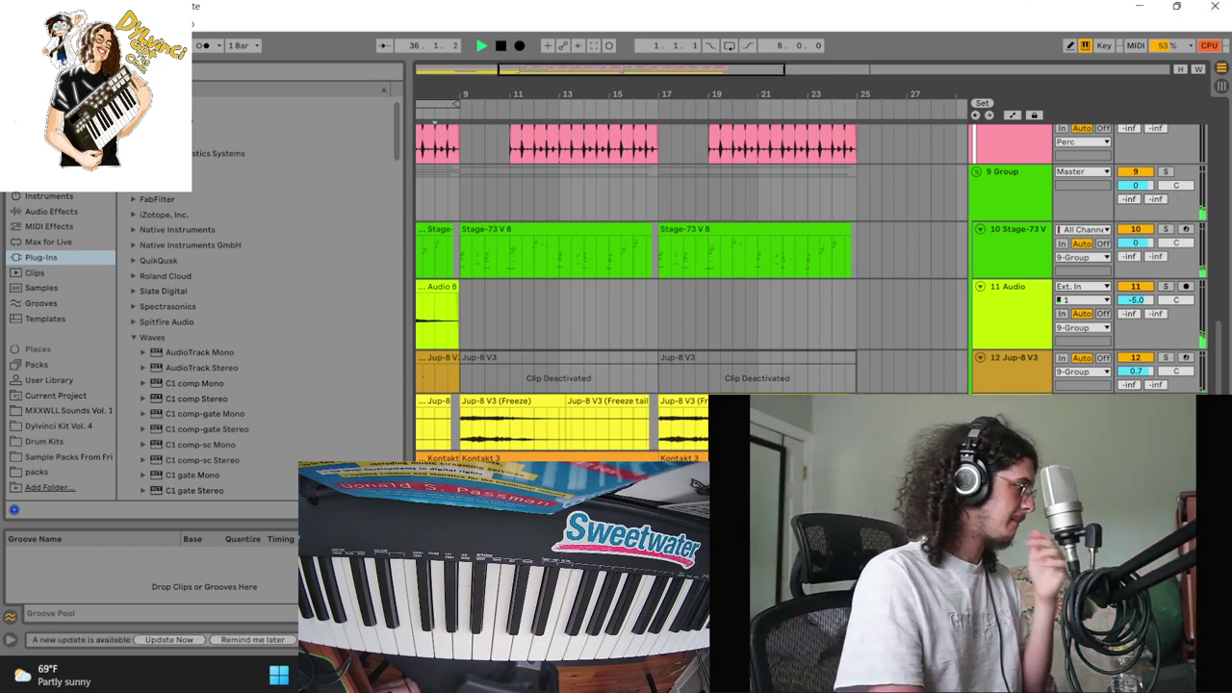
scroll(173, 277, up, 1)
click(124, 104)
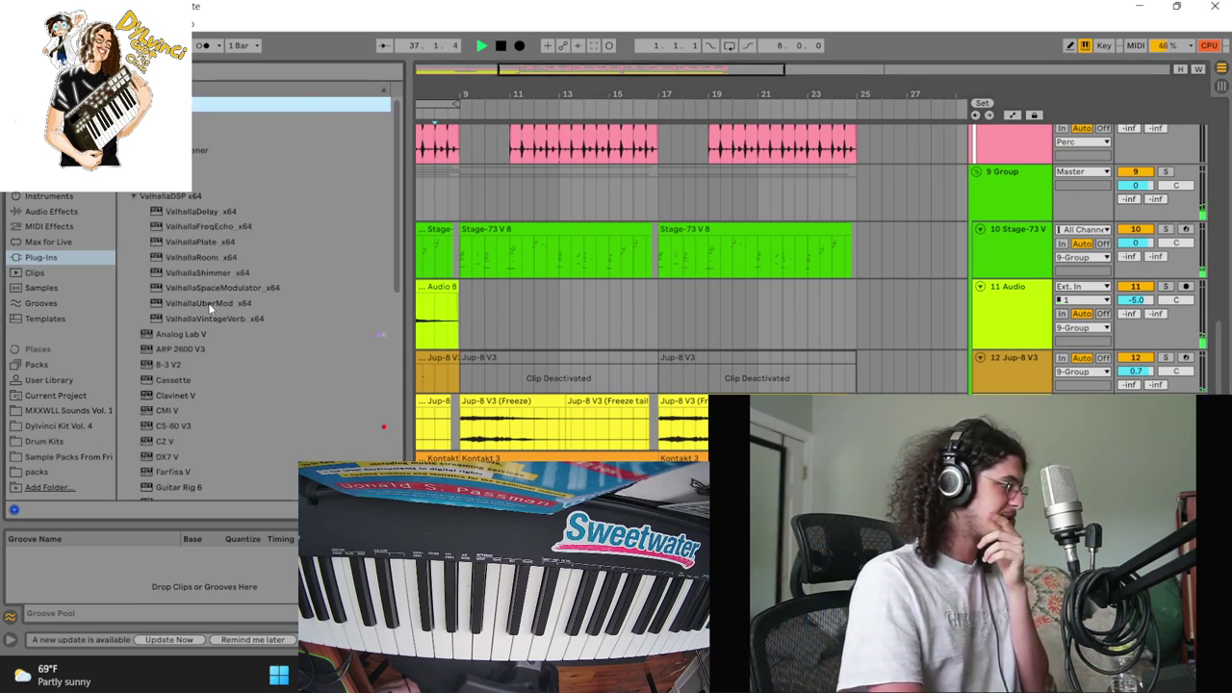
double_click(260, 315)
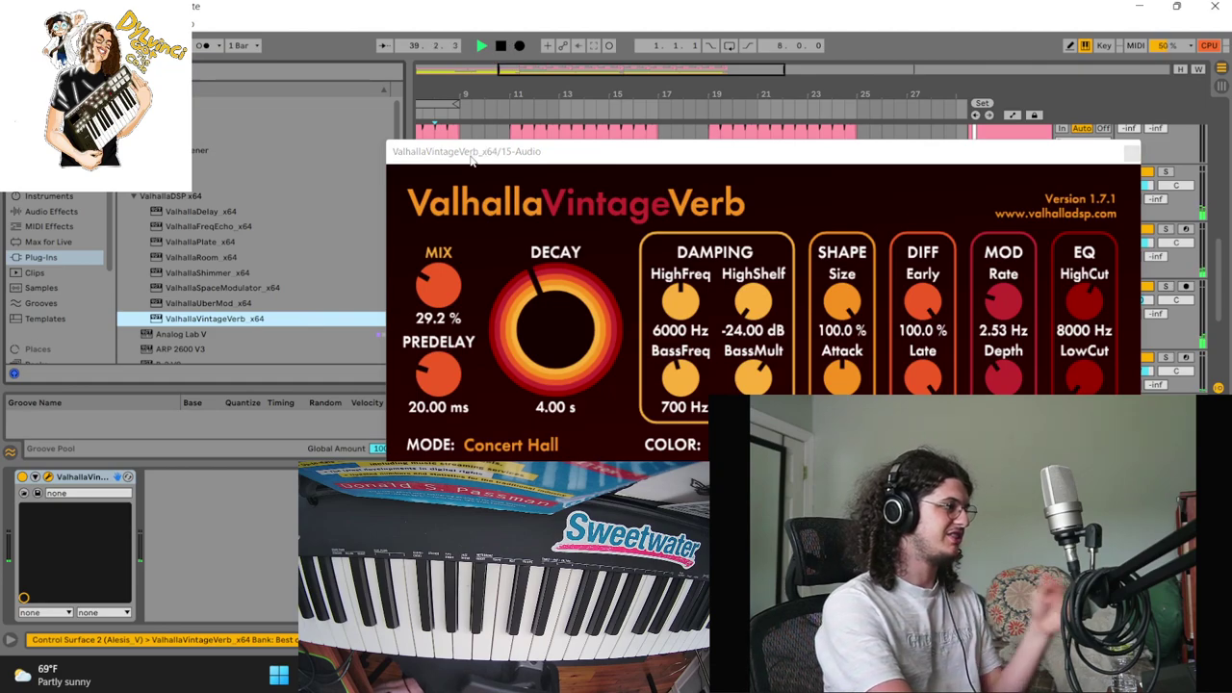
drag(471, 159, 468, 328)
Record a take on audio track 15 through to about bar 26, then stop and disarm the track
click(519, 45)
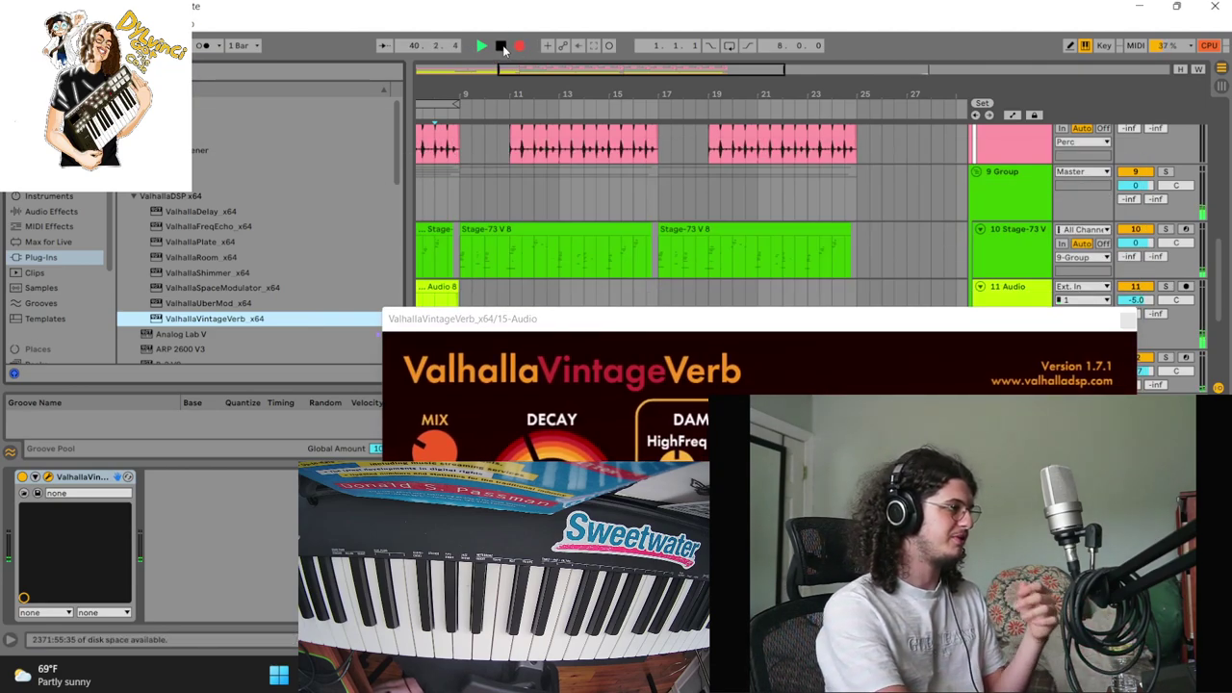
click(503, 48)
click(519, 47)
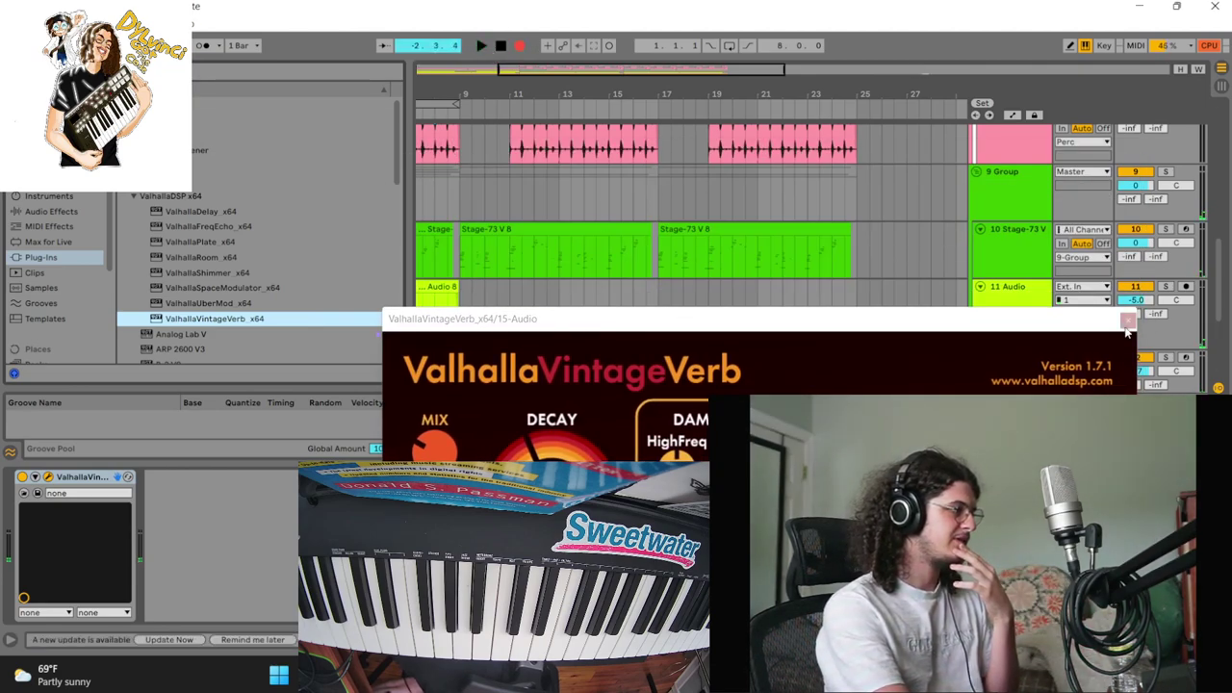
click(1129, 321)
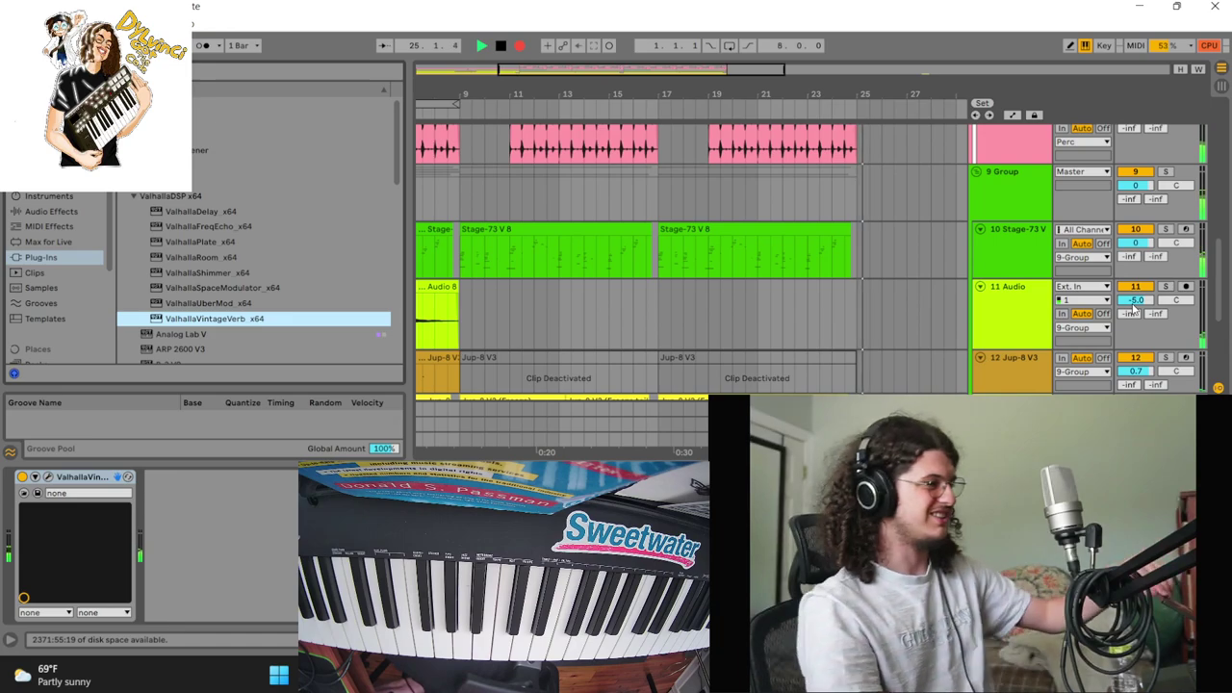
scroll(1137, 318, down, 5)
key(space)
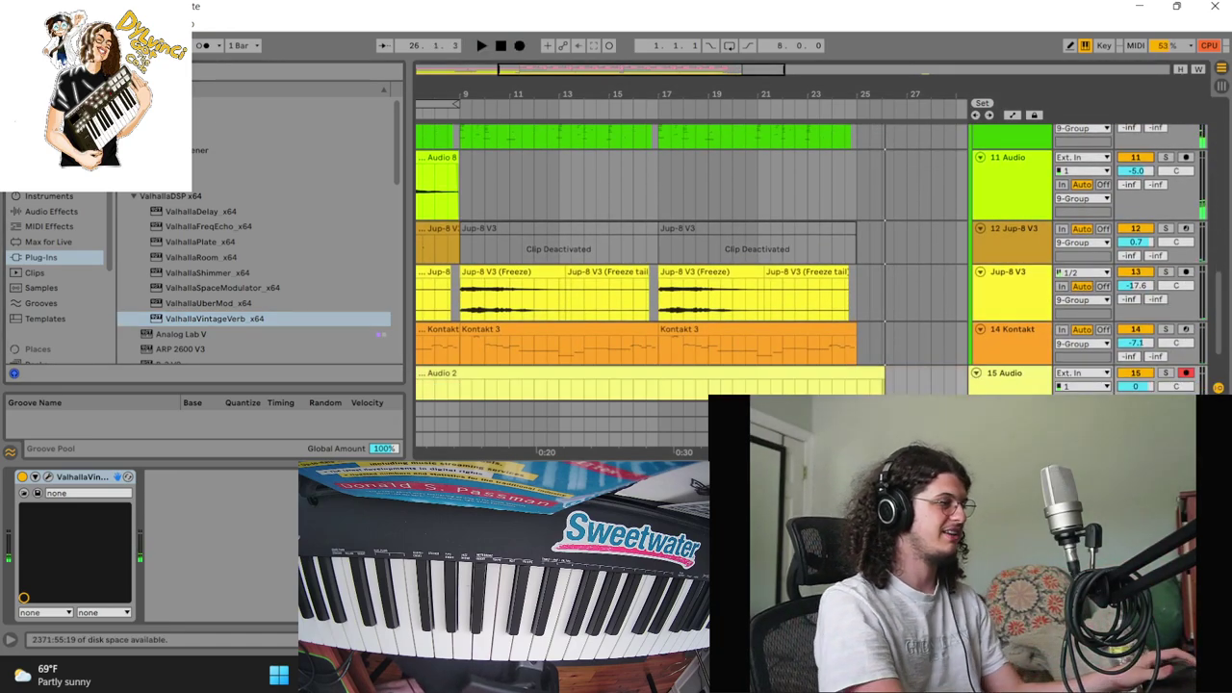
scroll(853, 391, down, 3)
click(621, 333)
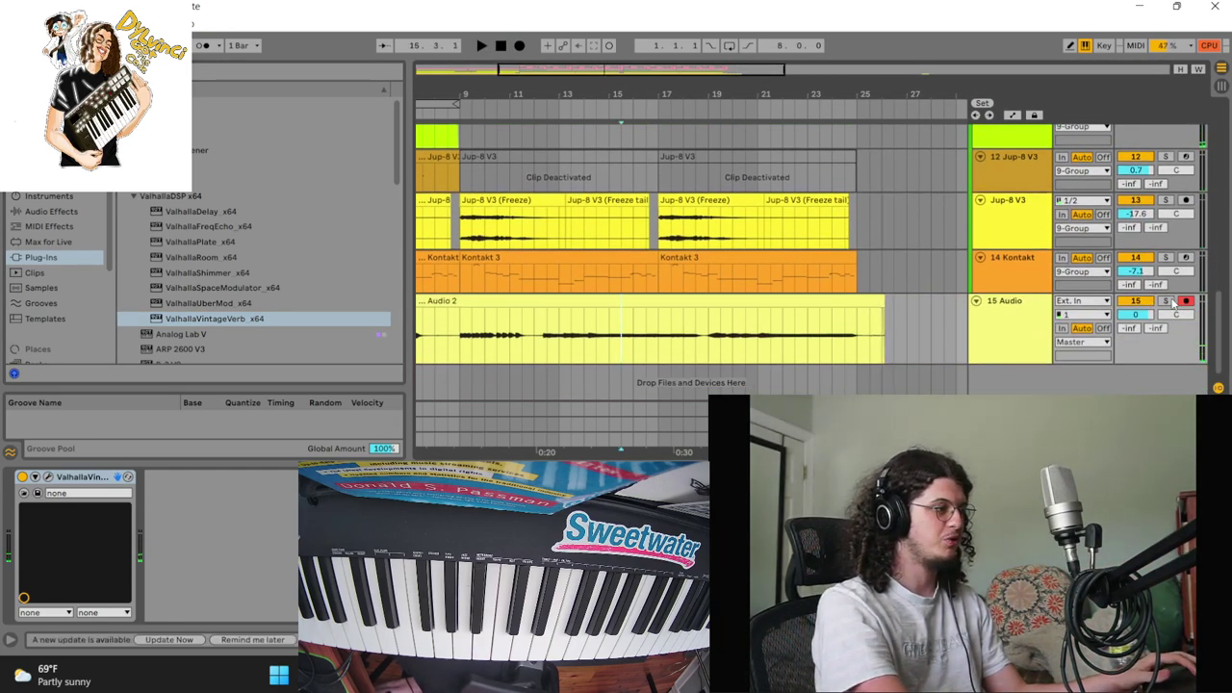
click(1026, 363)
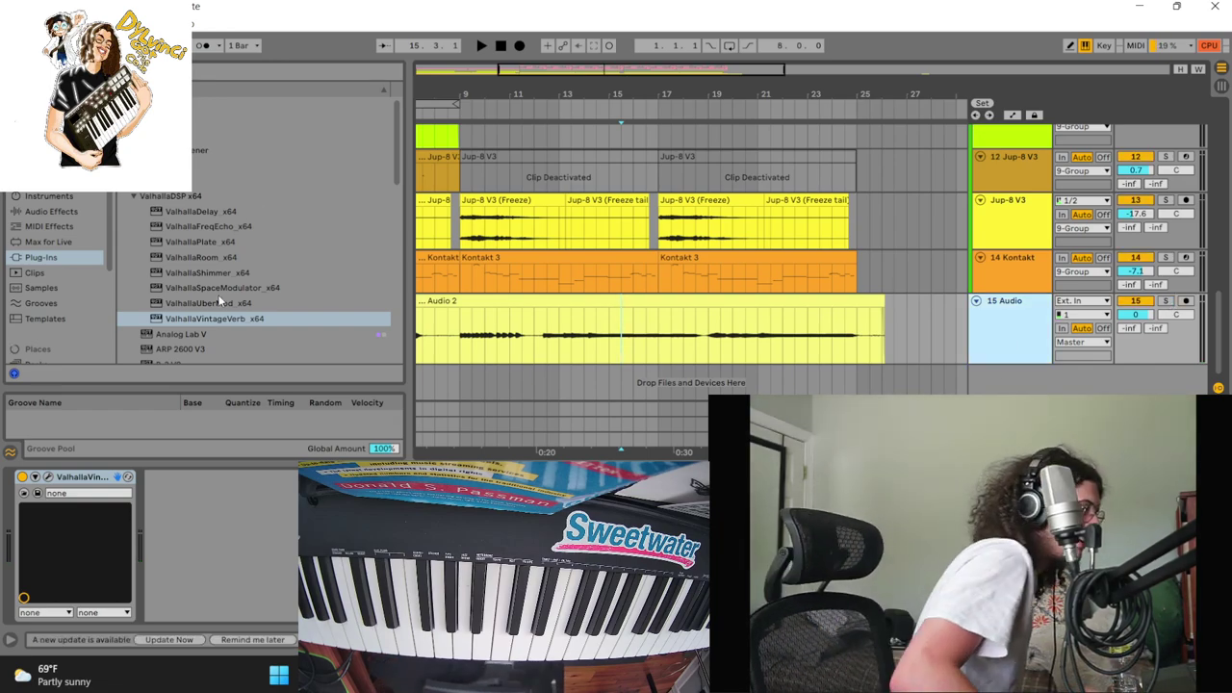
Load ValhallaUberMod after the reverb on audio track 15
scroll(218, 301, down, 1)
click(192, 271)
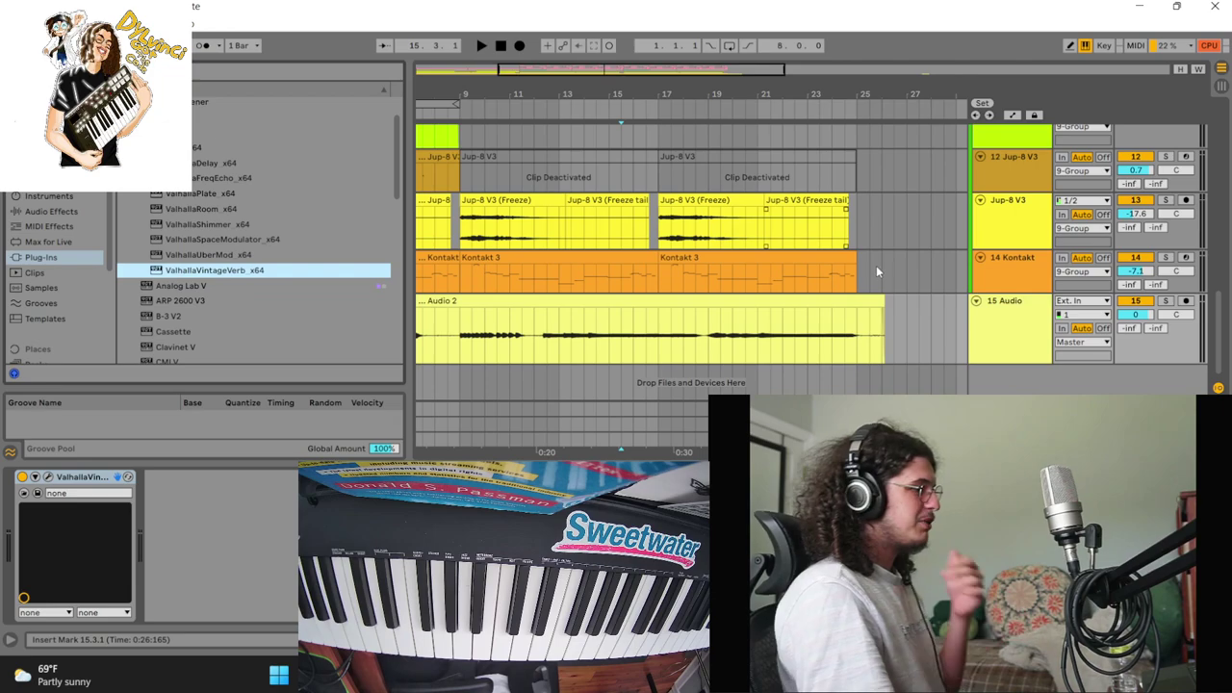
click(956, 315)
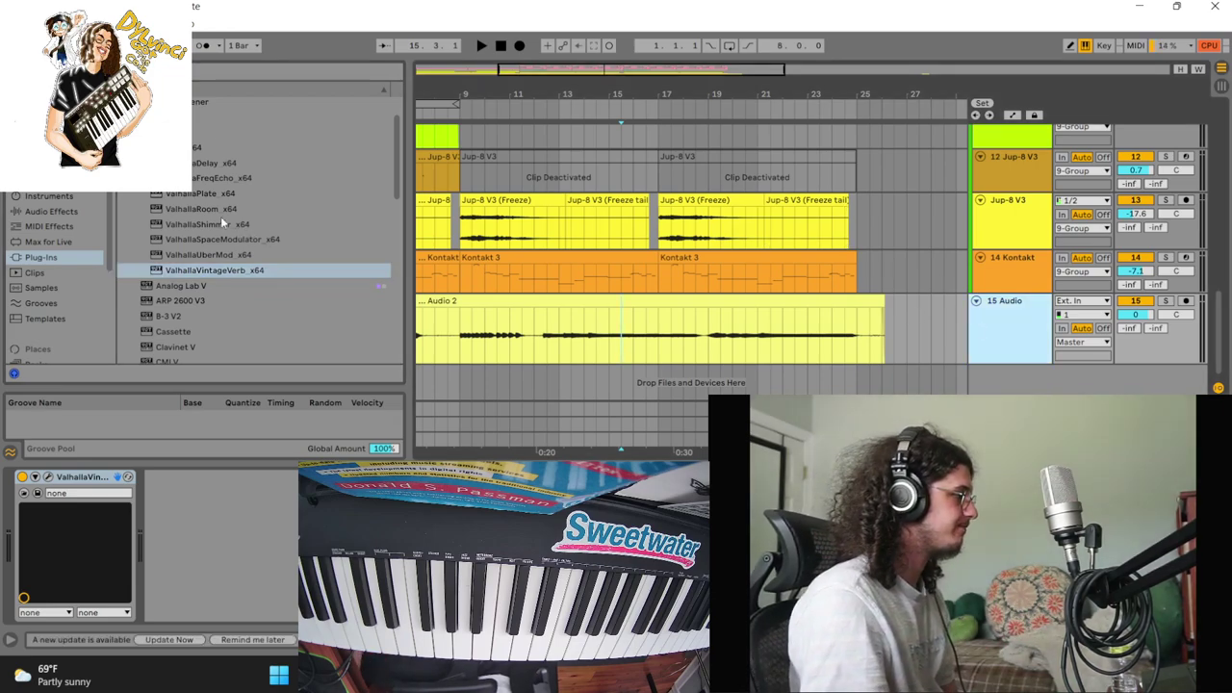
double_click(154, 148)
click(168, 209)
scroll(162, 197, up, 1)
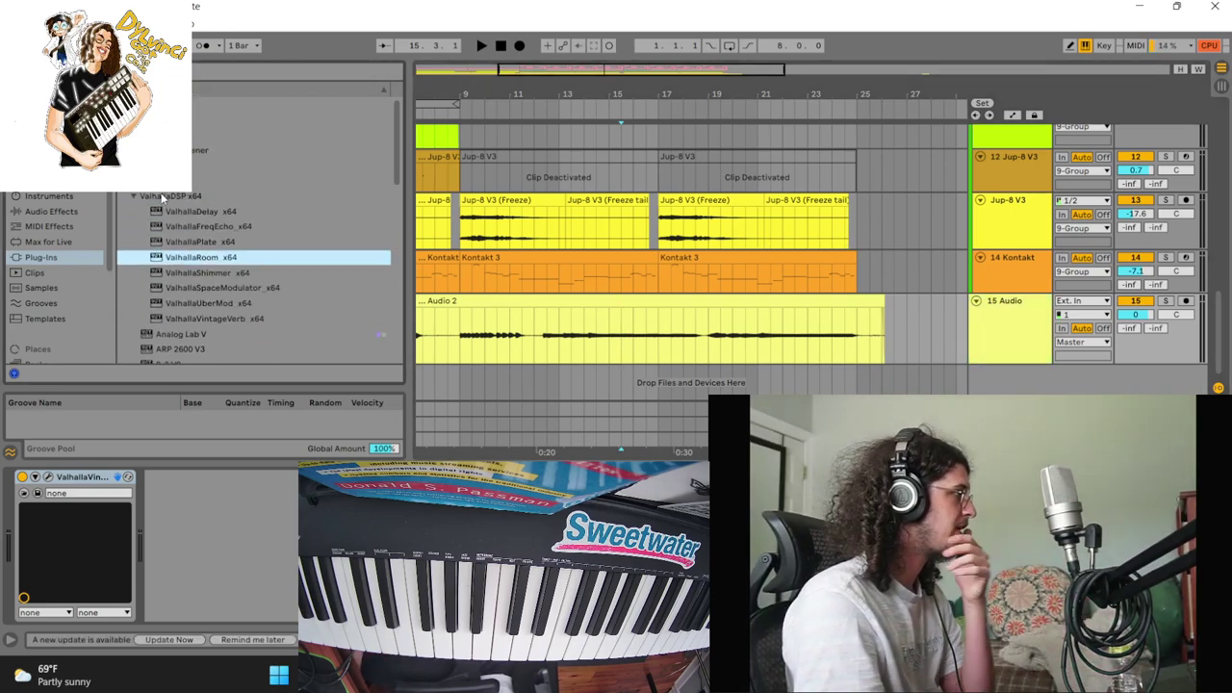
scroll(163, 197, down, 1)
click(205, 253)
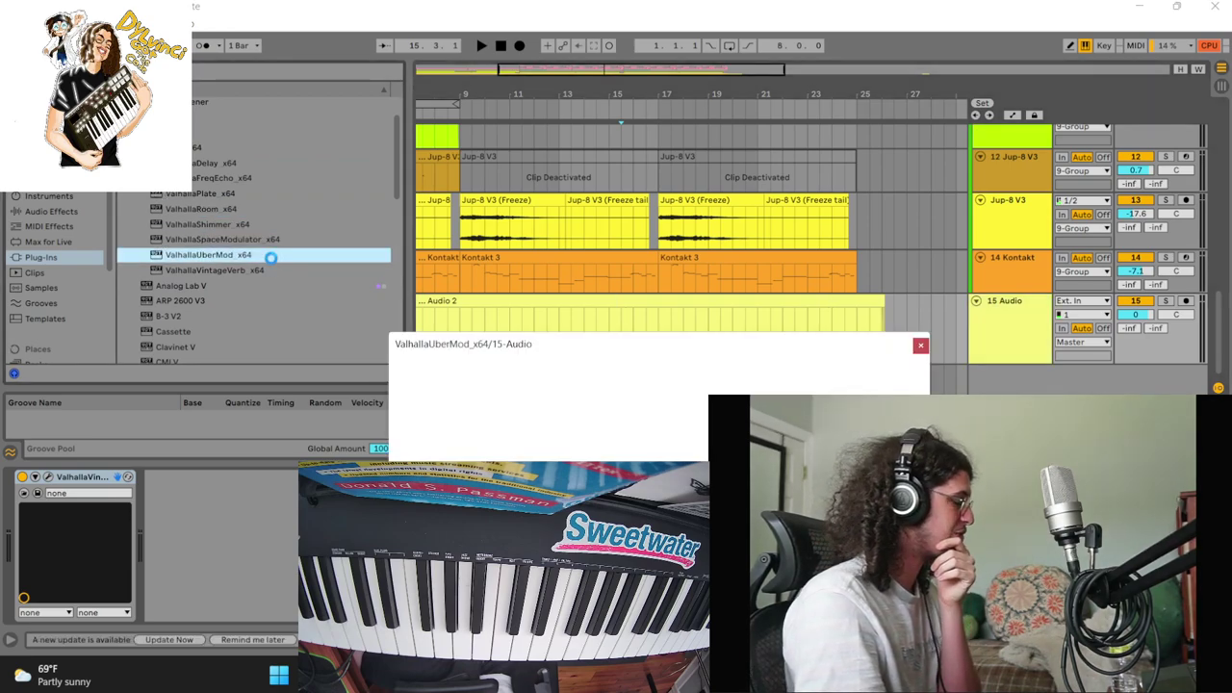
During playback, lower the recorded audio track to -16.1 dB and move it into the instrument group above the Kontakt track
key(space)
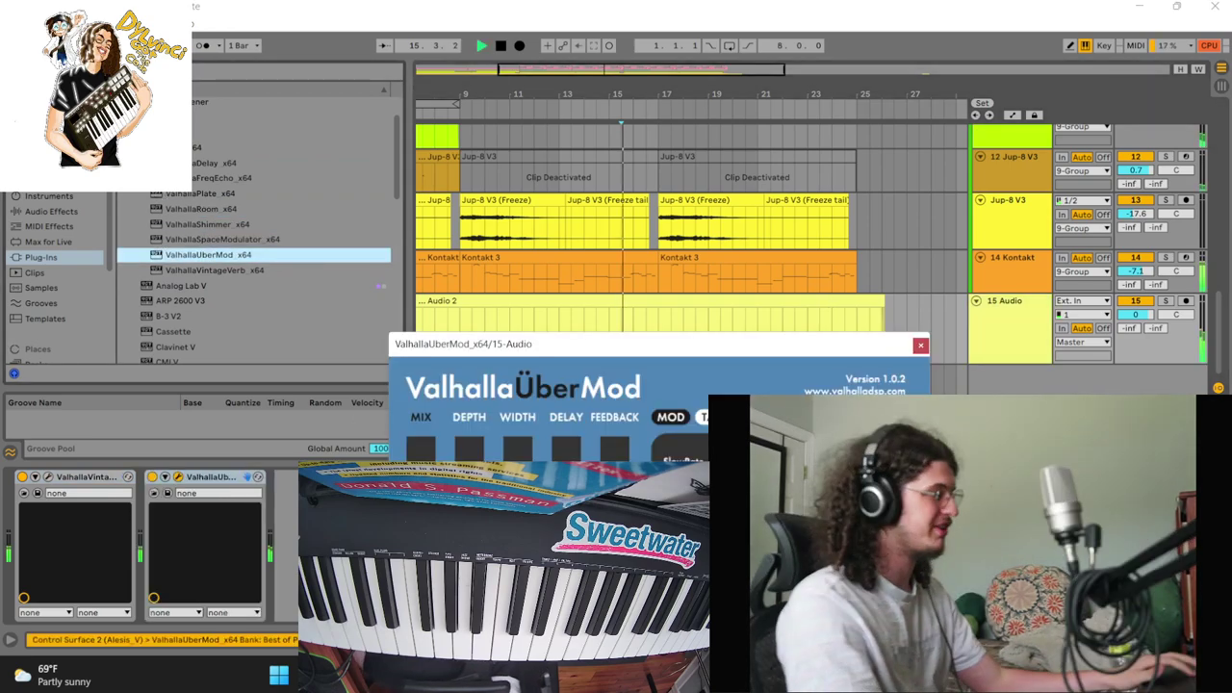
click(1137, 314)
drag(1137, 315, 1139, 292)
click(921, 345)
click(1012, 318)
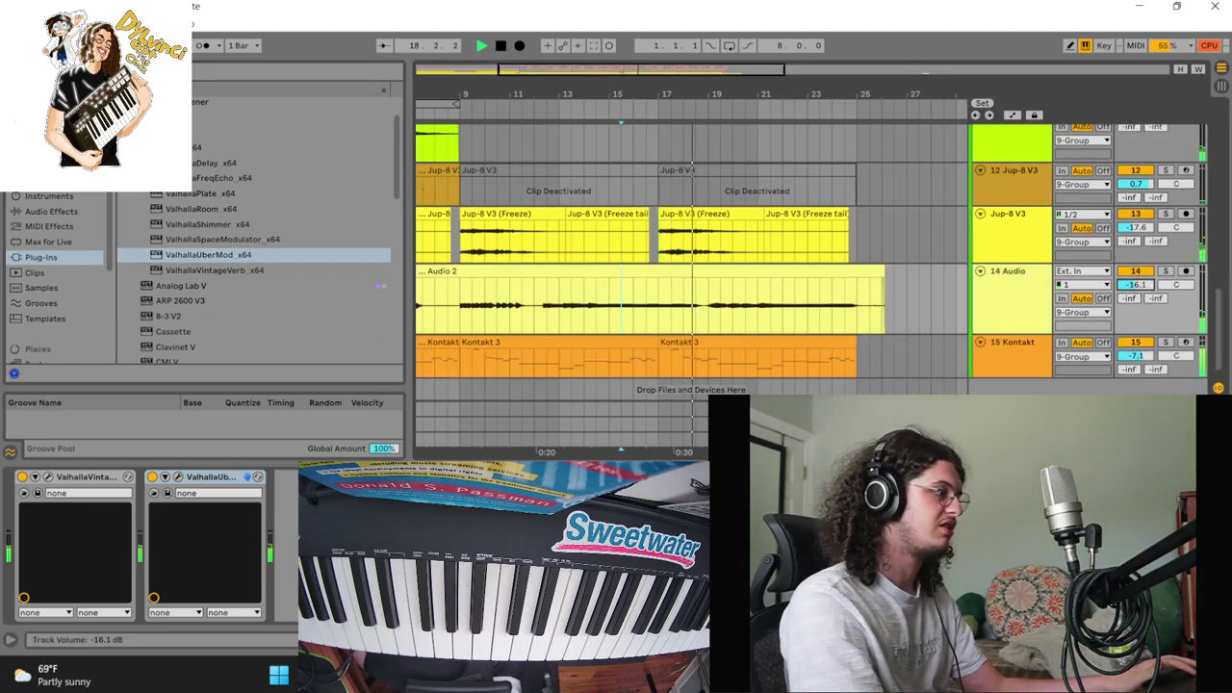
Replay the recorded take from before bar 9 and raise its track volume to -11.4 dB
click(463, 304)
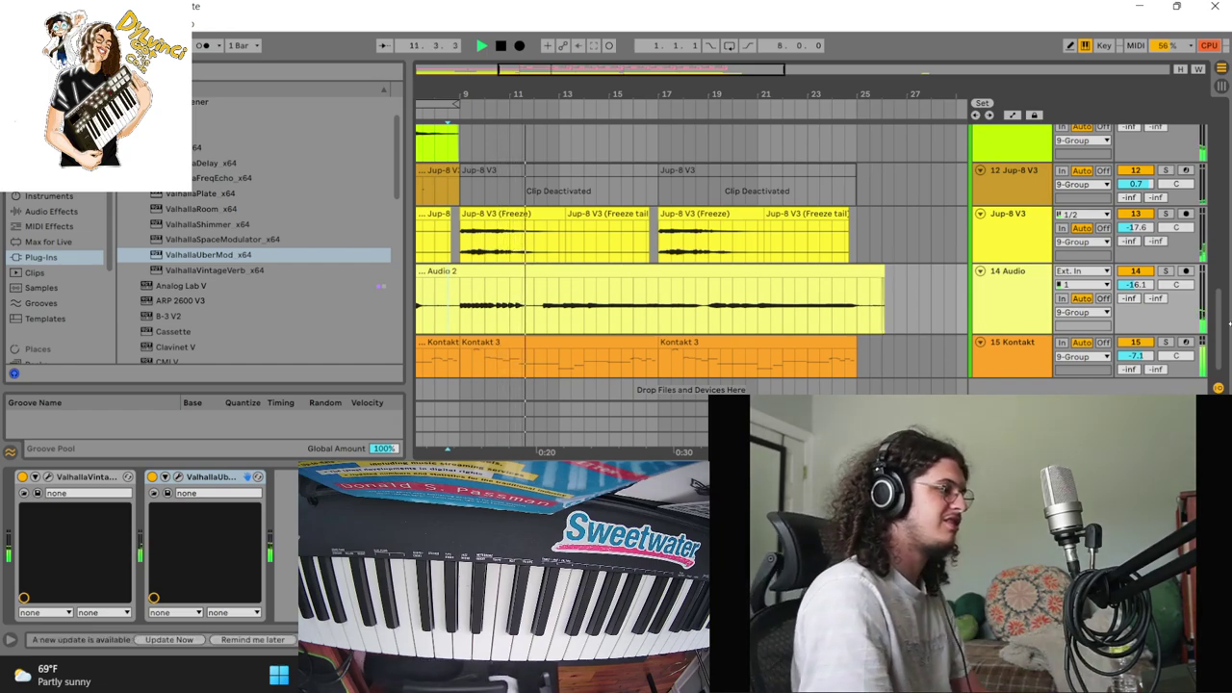
drag(1136, 285, 1136, 280)
scroll(533, 294, down, 2)
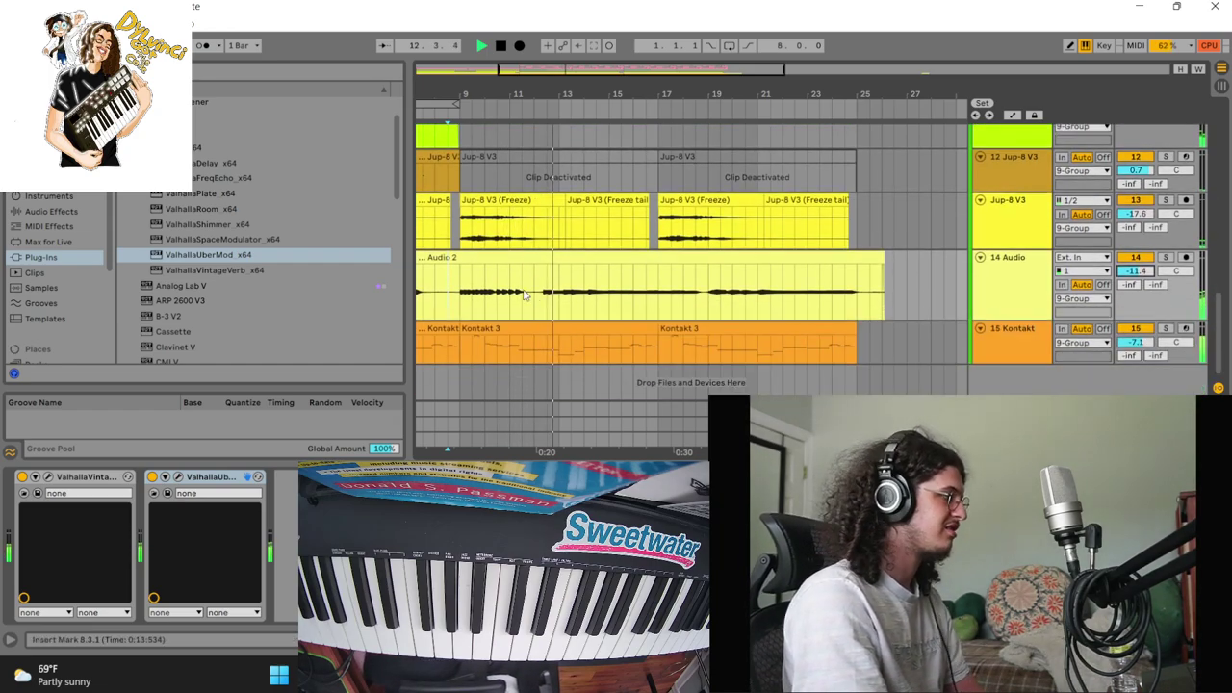
Browse the plug-ins, load the Matrix-12 V2 synth on a new track, and close its window
click(125, 71)
scroll(168, 193, down, 10)
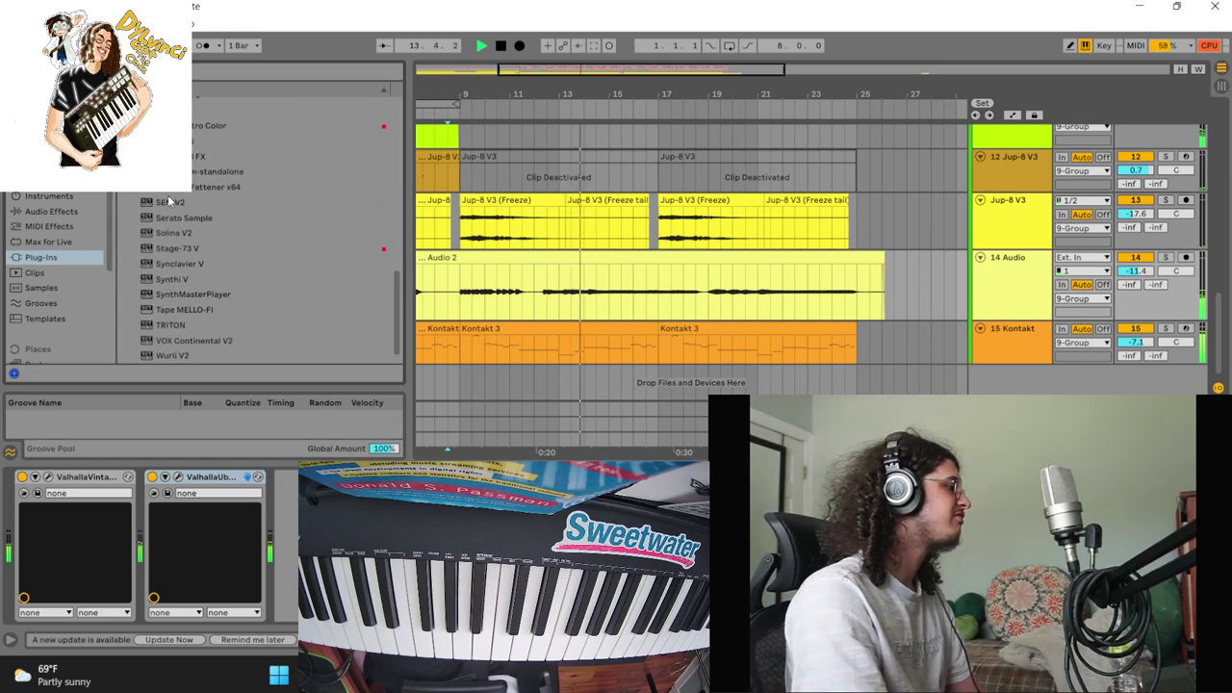
scroll(168, 207, down, 2)
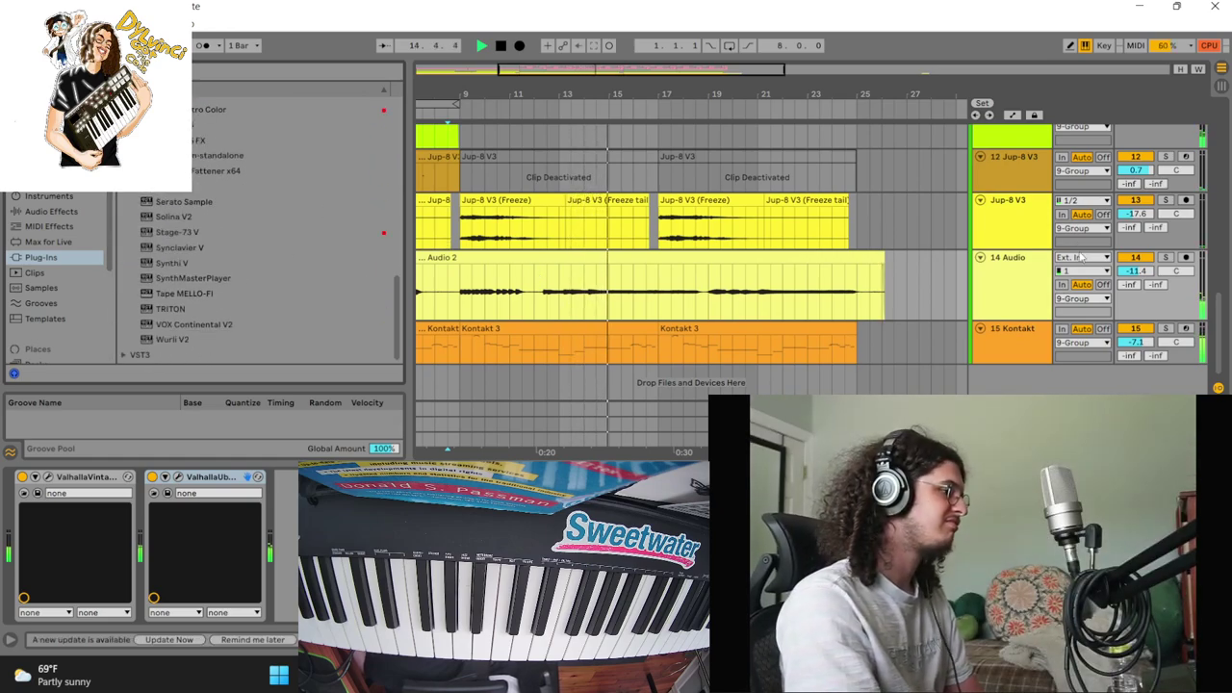
scroll(210, 228, up, 9)
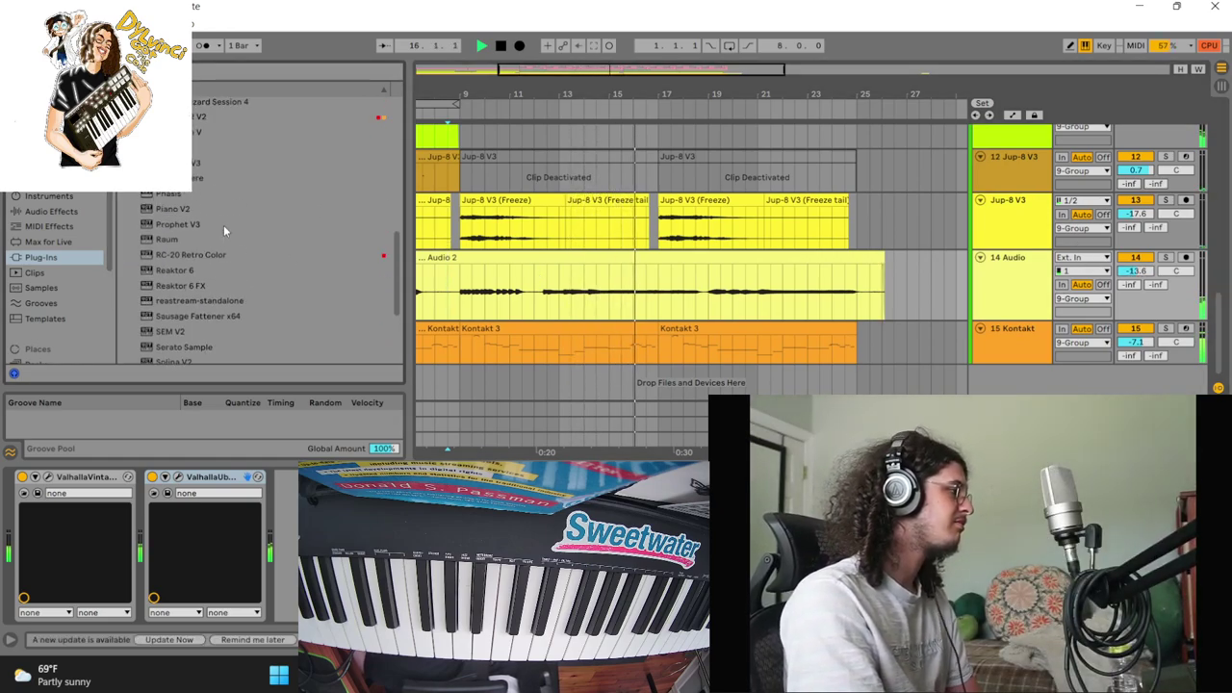
click(196, 118)
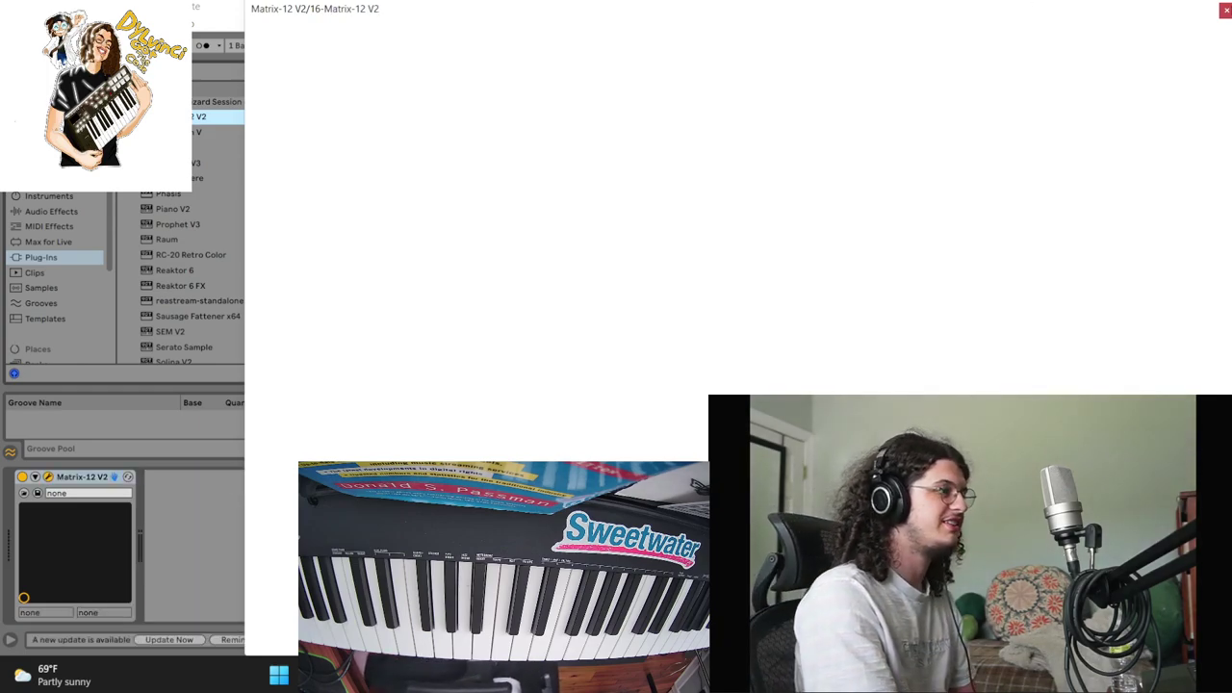
click(1225, 10)
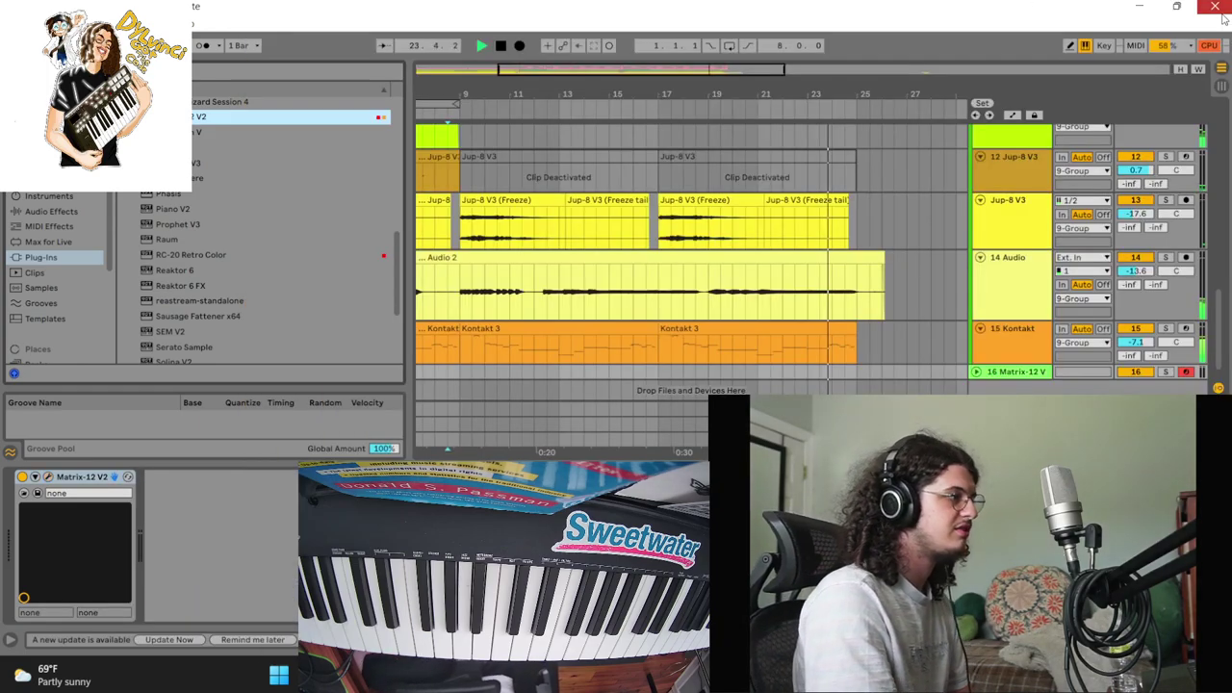
Delete the recorded take from bar 9 to about mid bar 16, and copy the Stage-73 V 8 clip onto the Matrix-12 track at bar 9
click(774, 277)
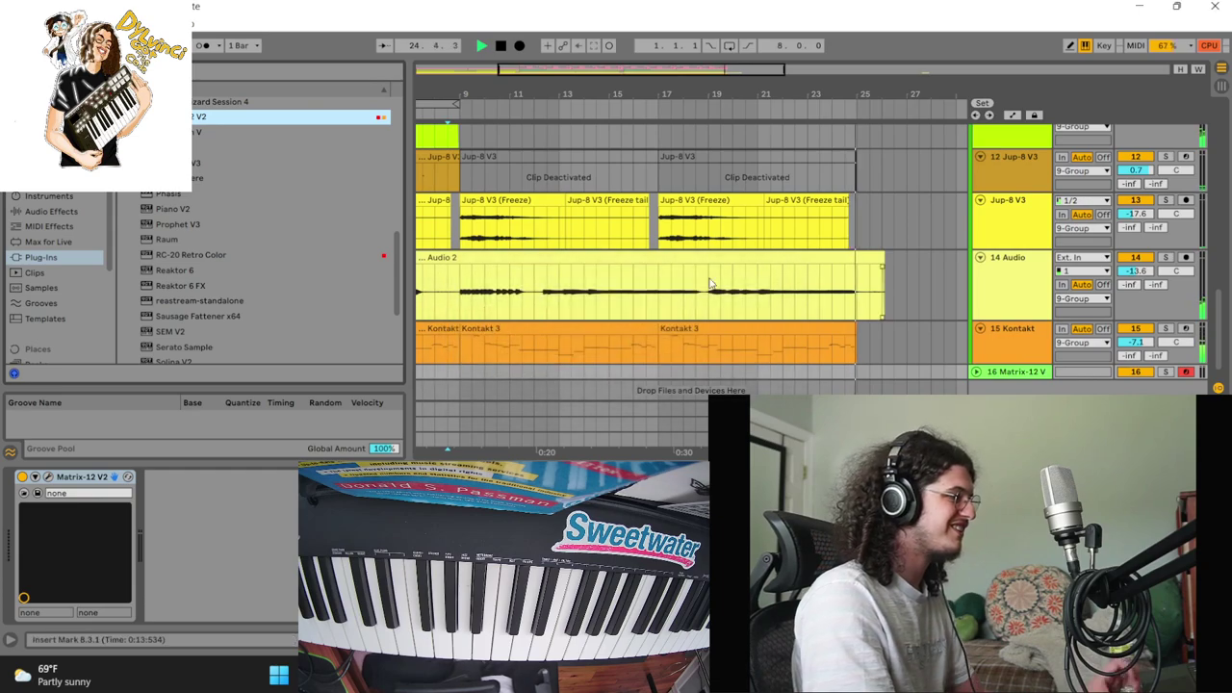
drag(646, 289, 458, 306)
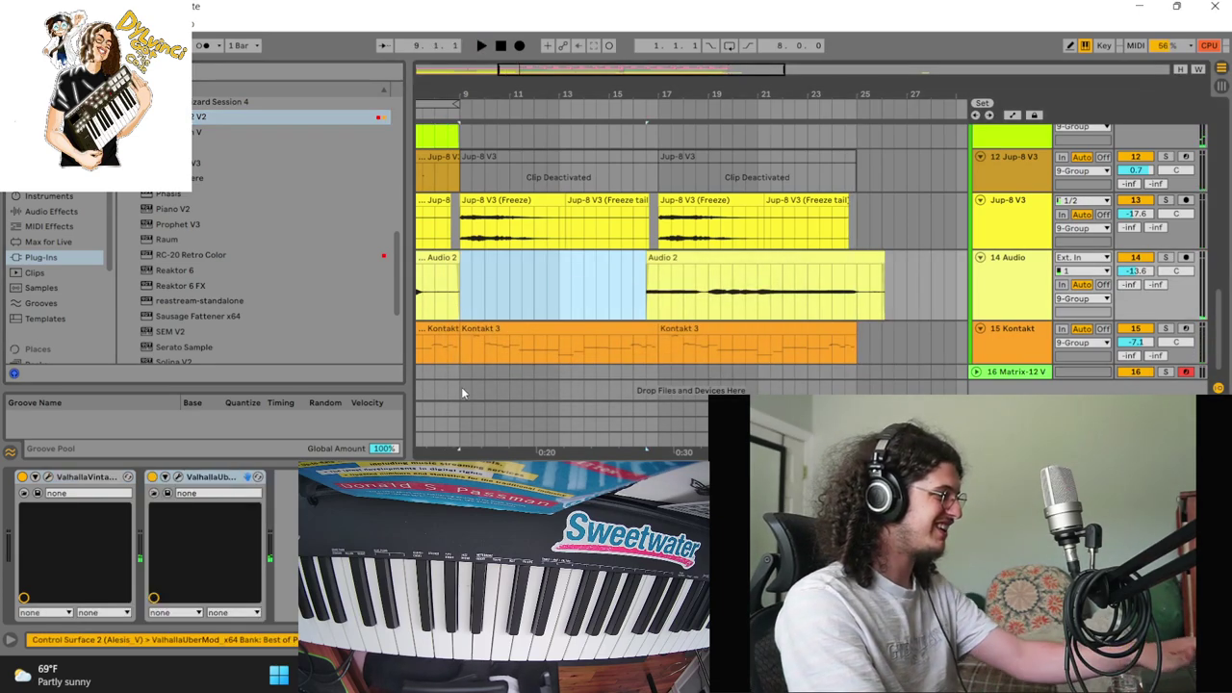
key(Up)
key(Up)
key(Up)
key(Up)
scroll(481, 293, down, 4)
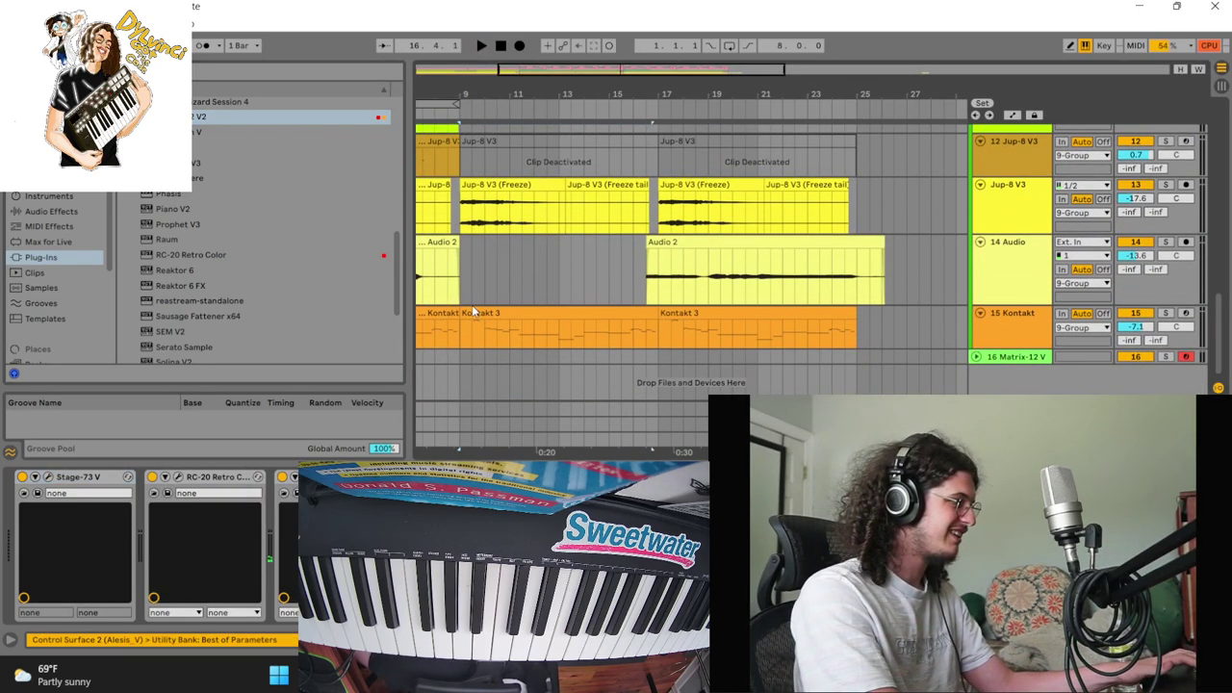
click(465, 357)
key(ctrl+v)
Move the Matrix-12 track above the Kontakt track inside the group, expand it, and lower its volume to -12.7 dB
key(space)
click(1023, 357)
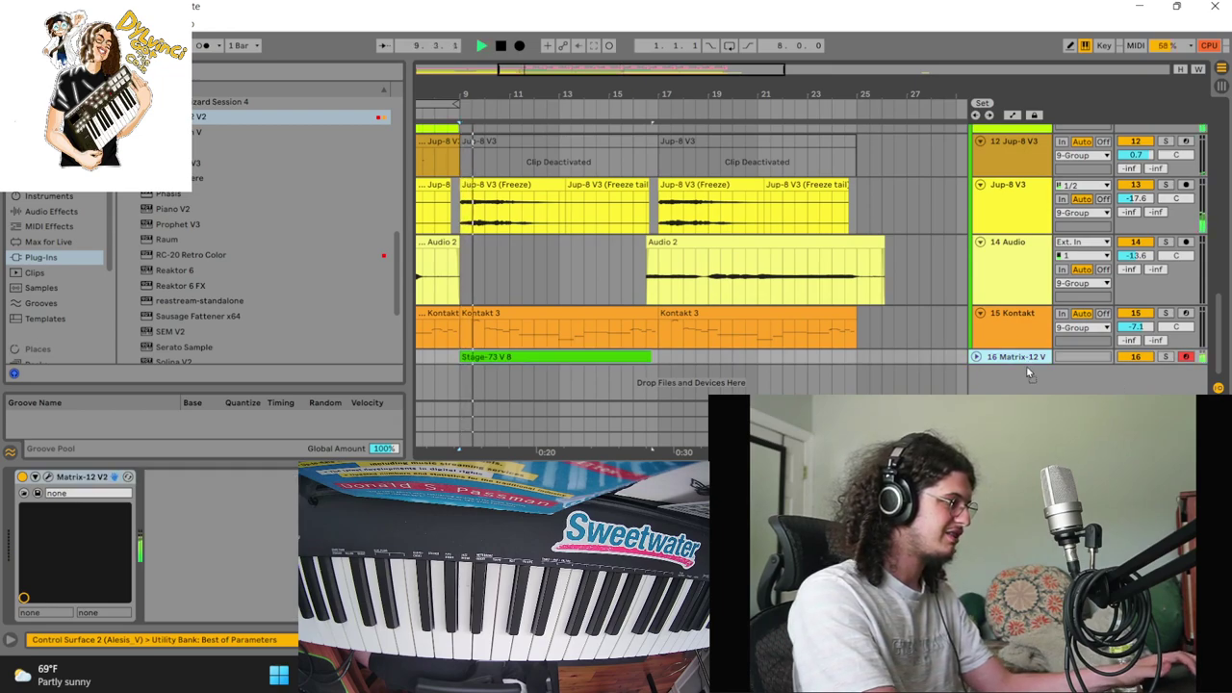
key(space)
drag(1020, 358, 1136, 329)
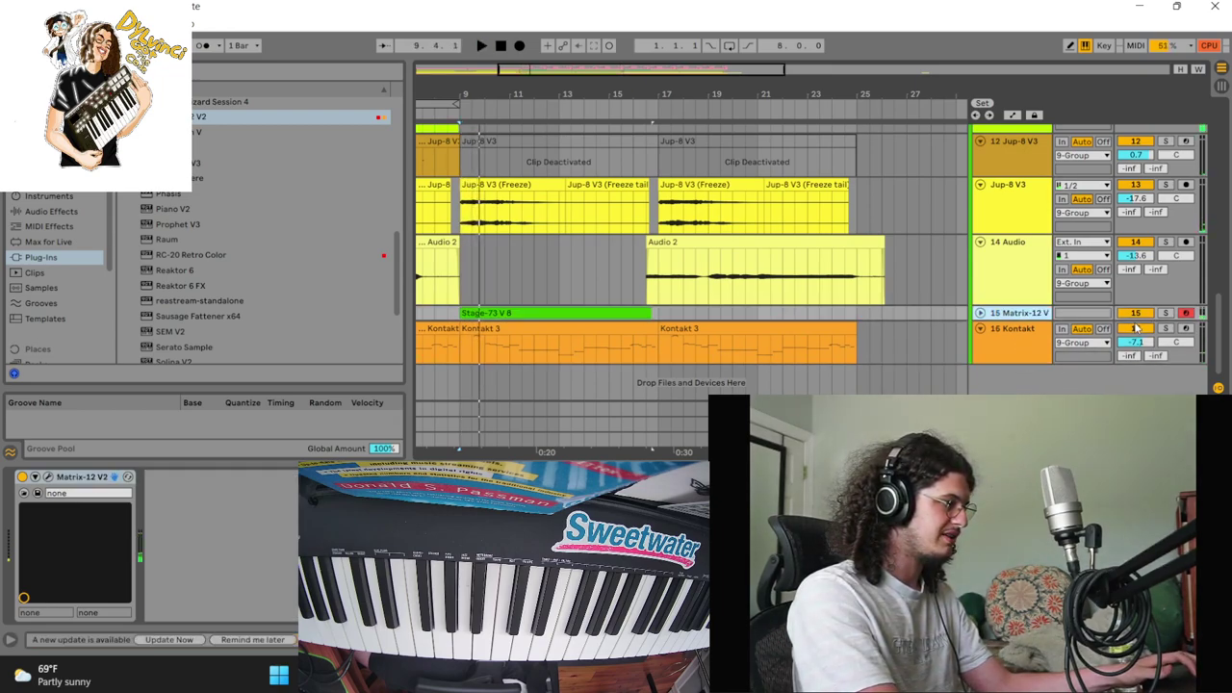
drag(1027, 320, 1030, 339)
click(1136, 327)
key(space)
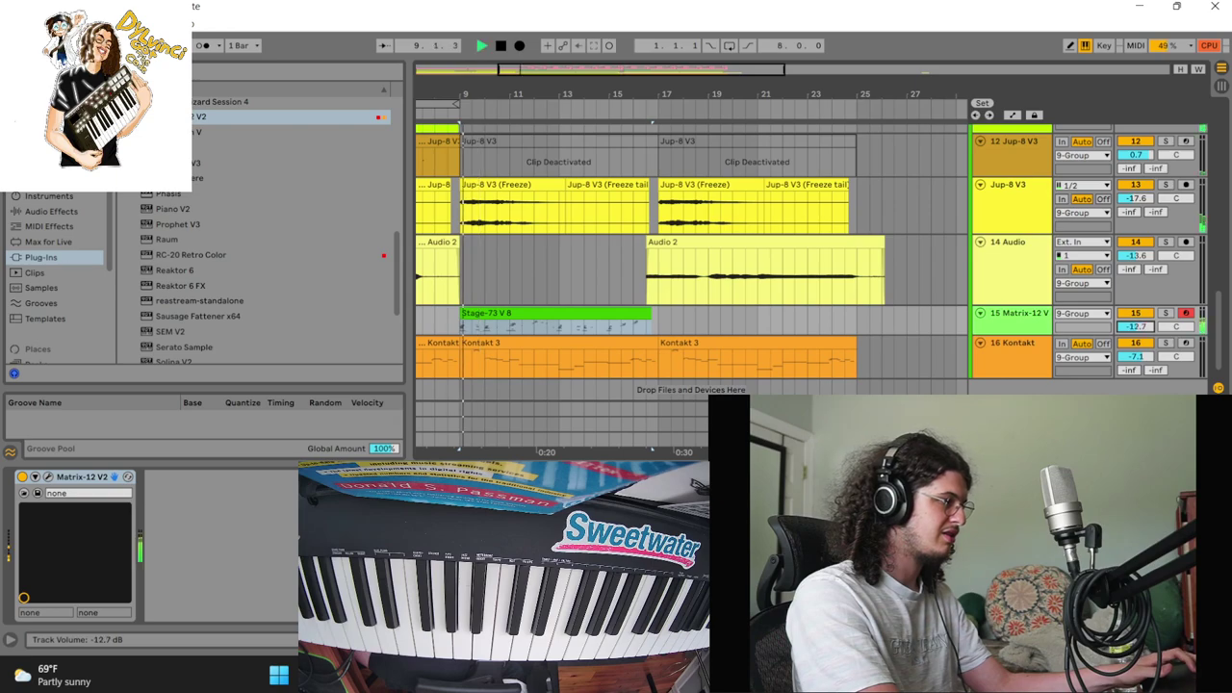
Open the copied clip on the Matrix-12 track and quantize all its notes to 1/4
double_click(606, 313)
right_click(743, 358)
click(794, 377)
click(659, 301)
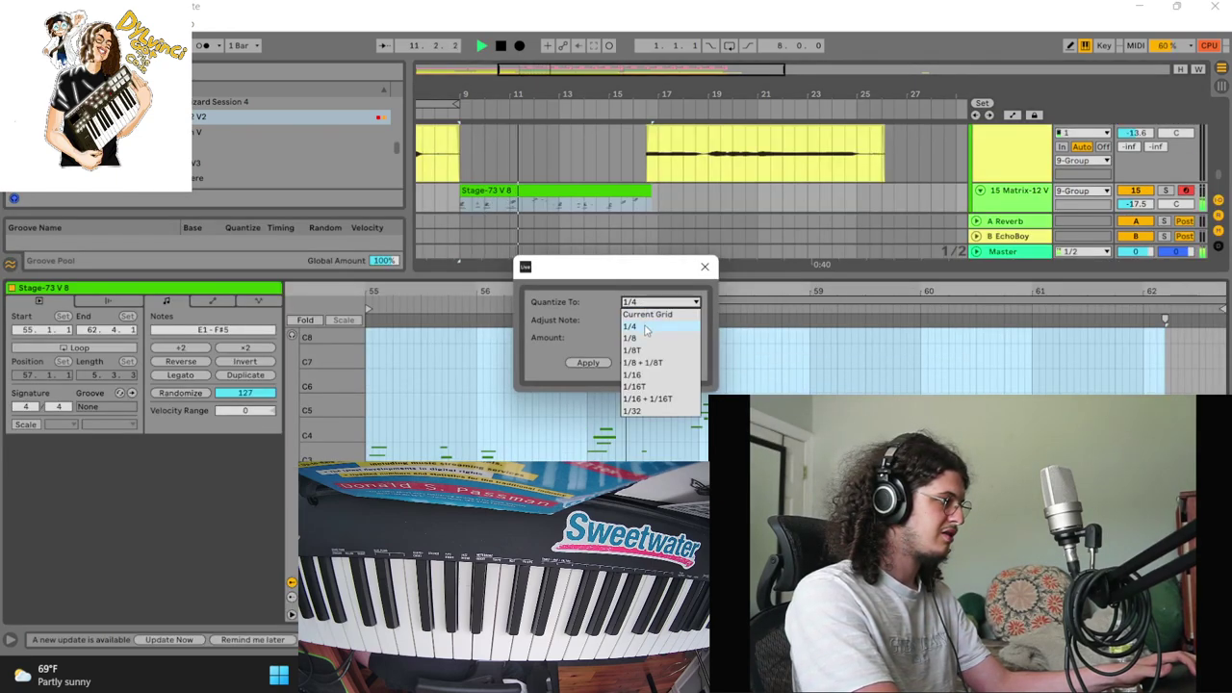
click(623, 371)
click(588, 362)
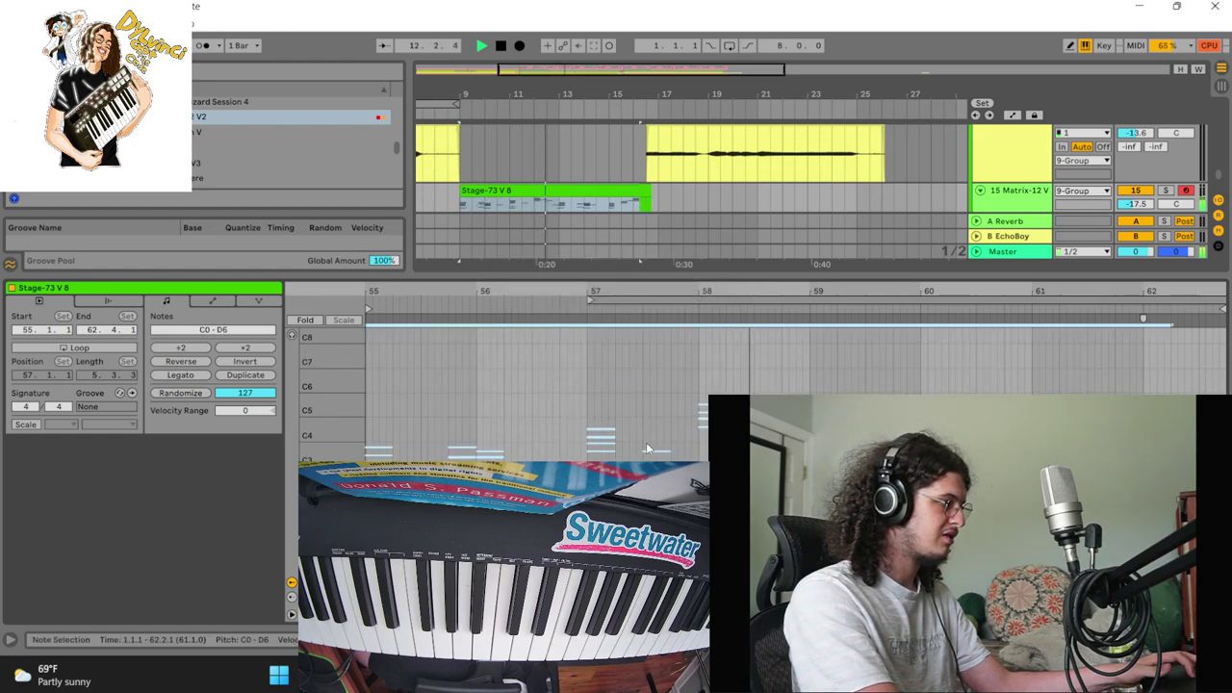
Deselect the notes and replay the quantized Matrix-12 part from bar 9
click(683, 375)
drag(561, 389, 532, 389)
click(455, 390)
key(space)
key(space)
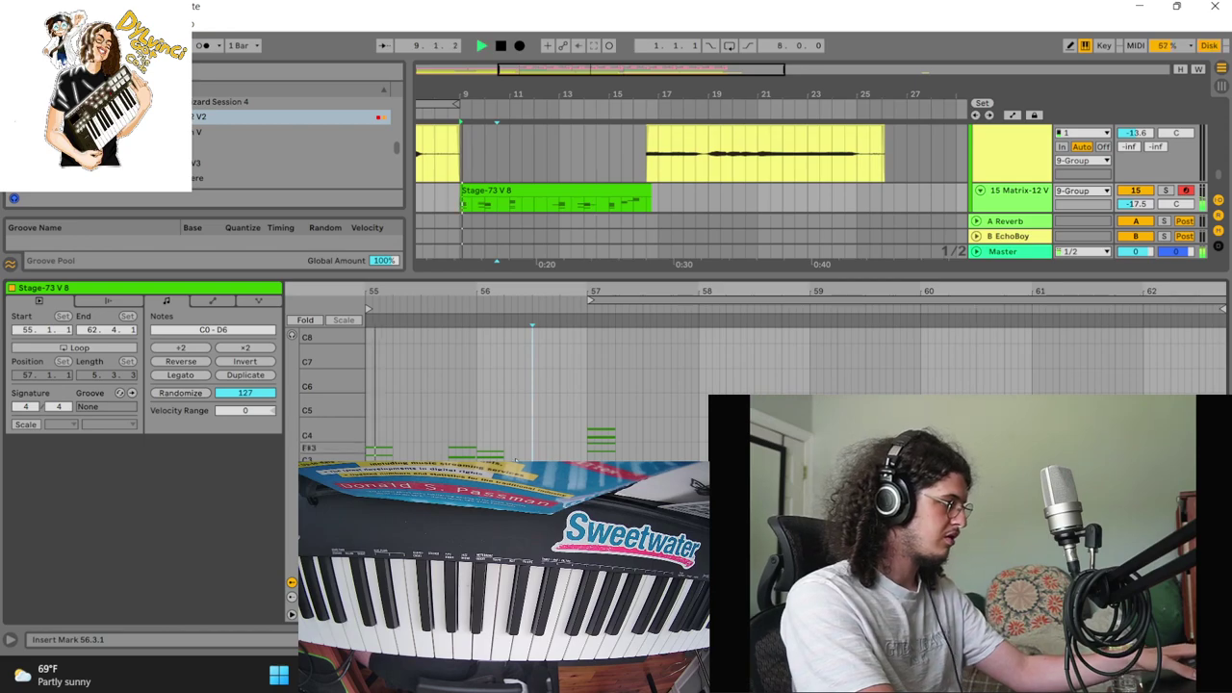
Delete the notes after the bar 57 chord in the Matrix-12 clip, and lengthen that chord to two bars
click(464, 428)
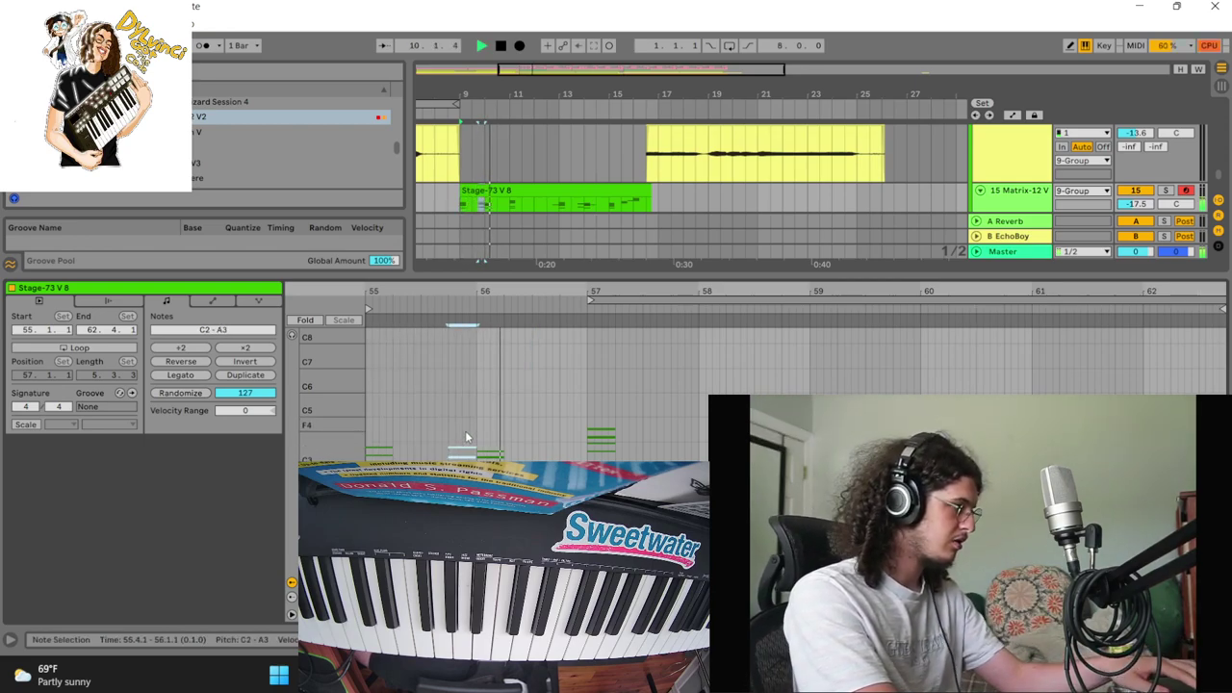
drag(730, 539, 1224, 385)
key(Delete)
drag(653, 539, 748, 440)
drag(606, 409, 588, 514)
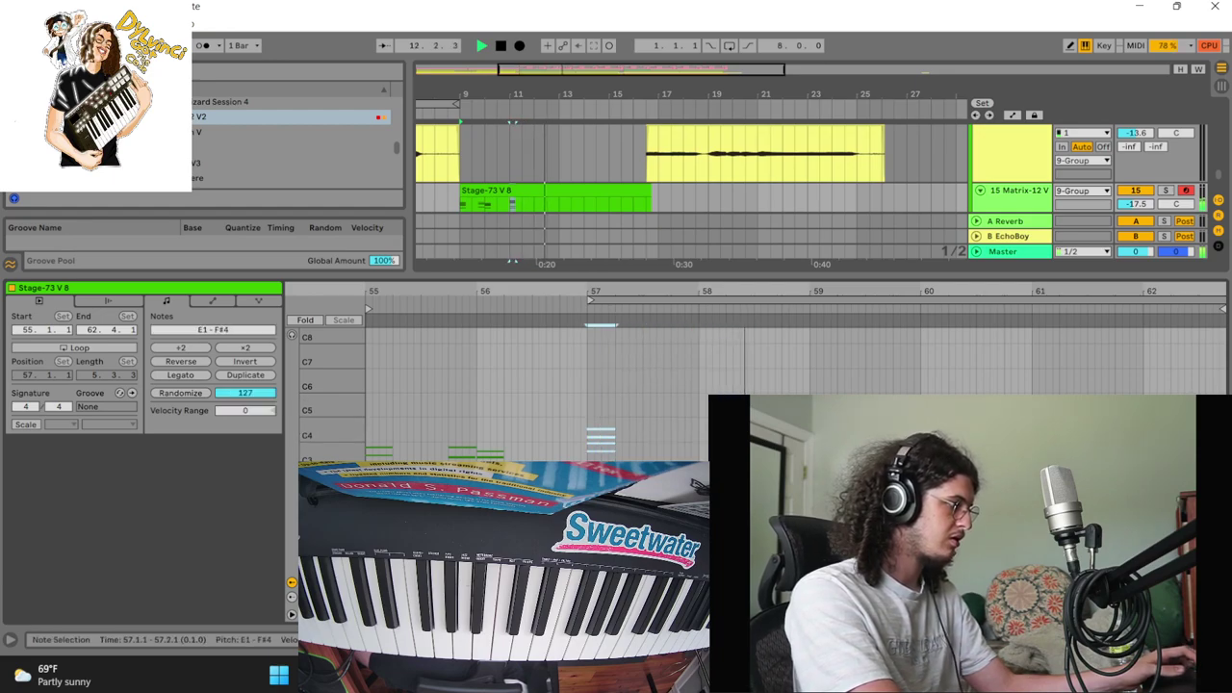
drag(614, 437, 825, 437)
key(space)
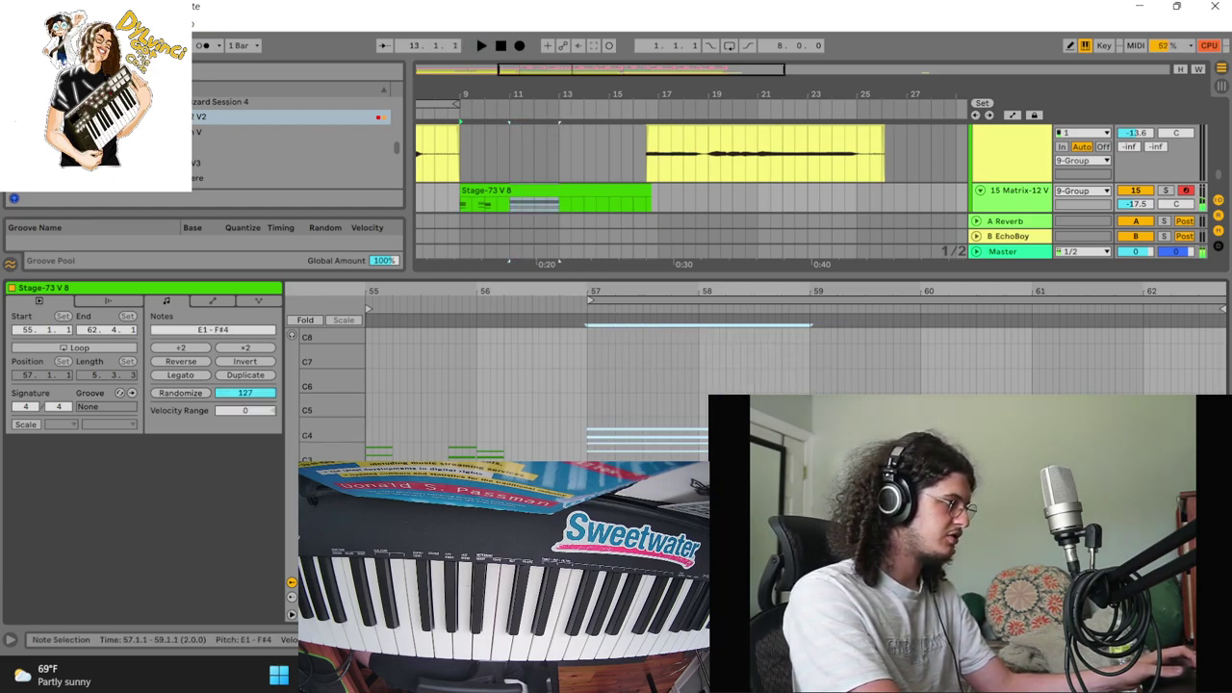
Lengthen the chords in bars 55 and 56 to close the gaps, and duplicate the four-bar pattern at bar 59
click(499, 451)
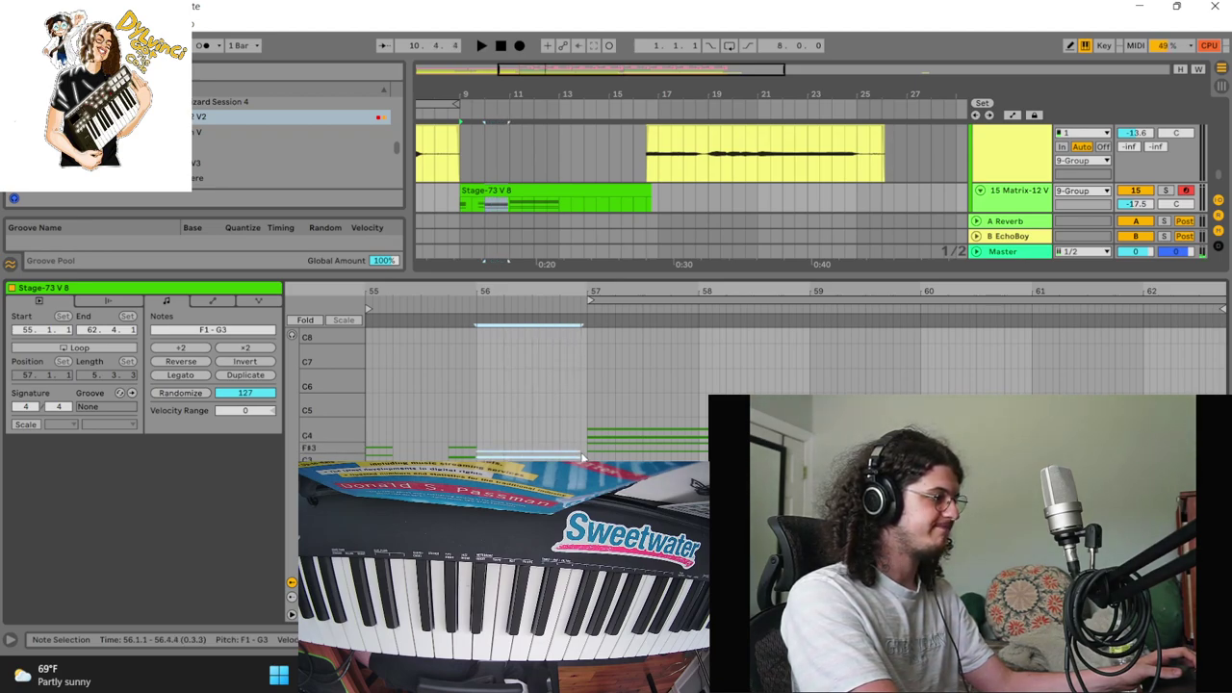
drag(397, 415, 447, 496)
key(ctrl+a)
key(ctrl+d)
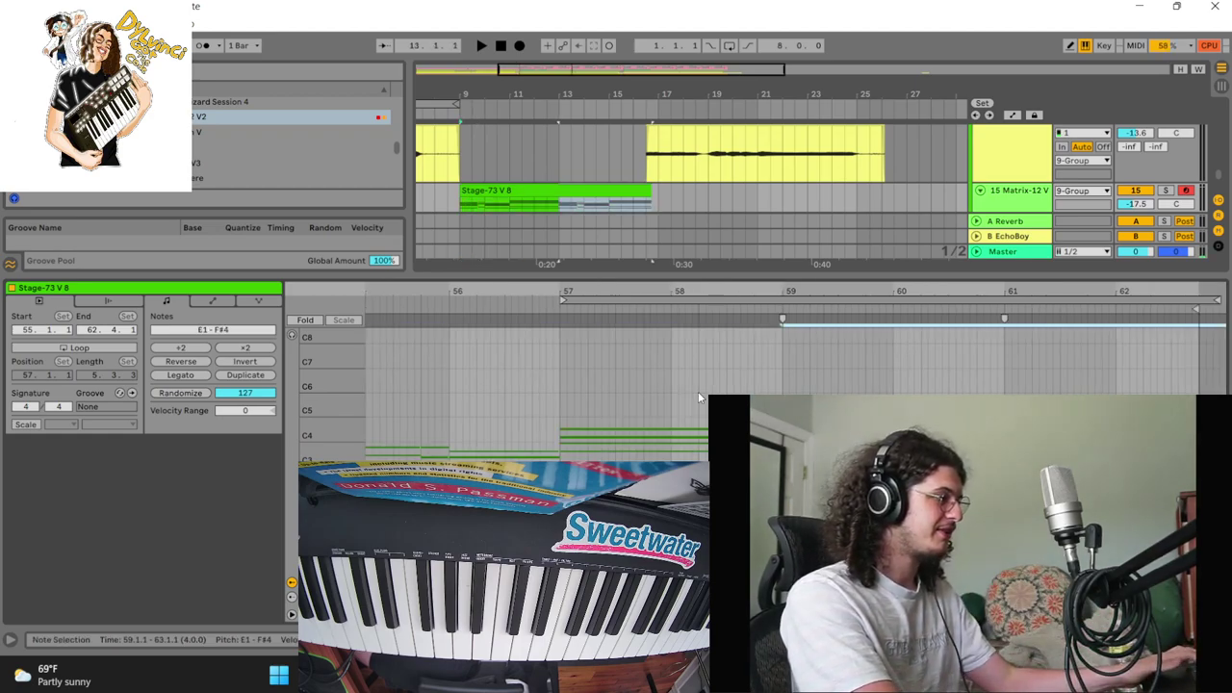
Solo the Matrix-12 track and replay its edited part from bar 9
key(ctrl+alt+l)
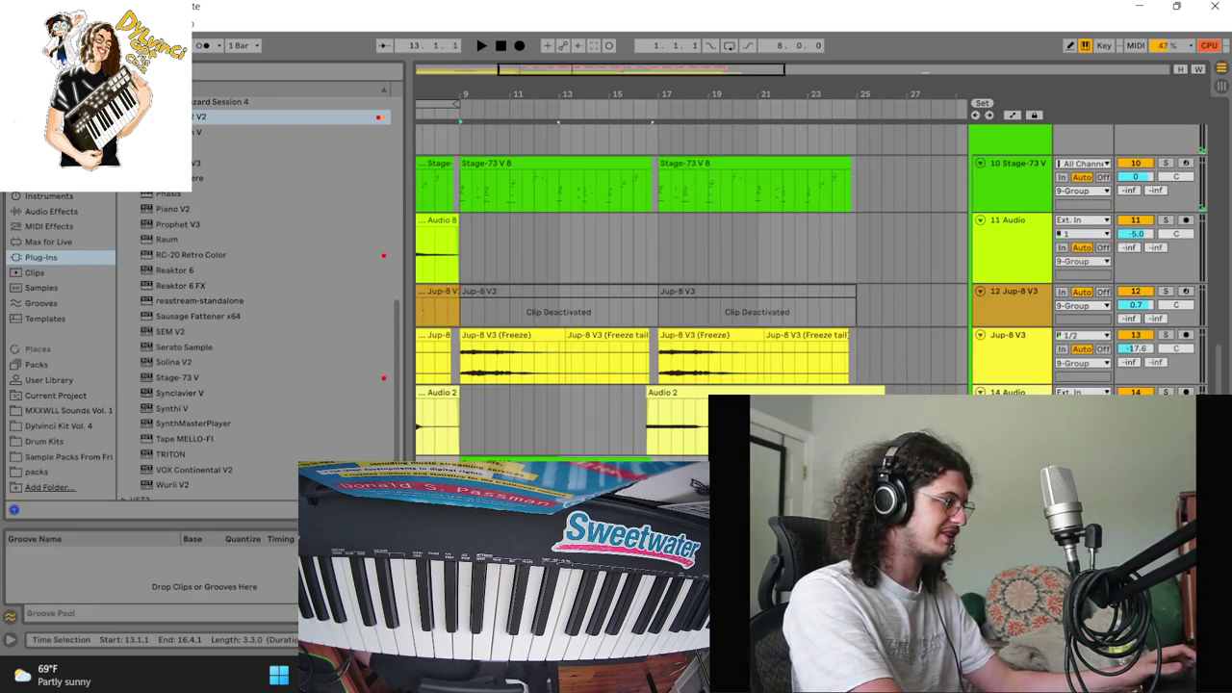
click(448, 493)
click(460, 493)
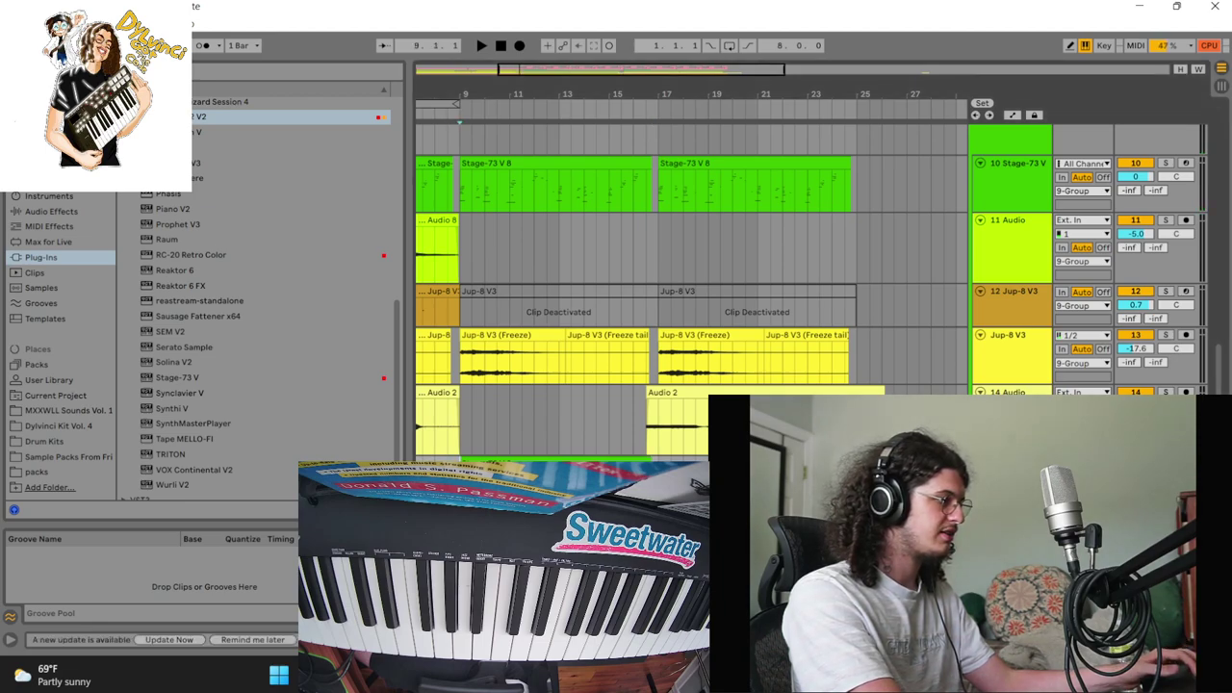
key(space)
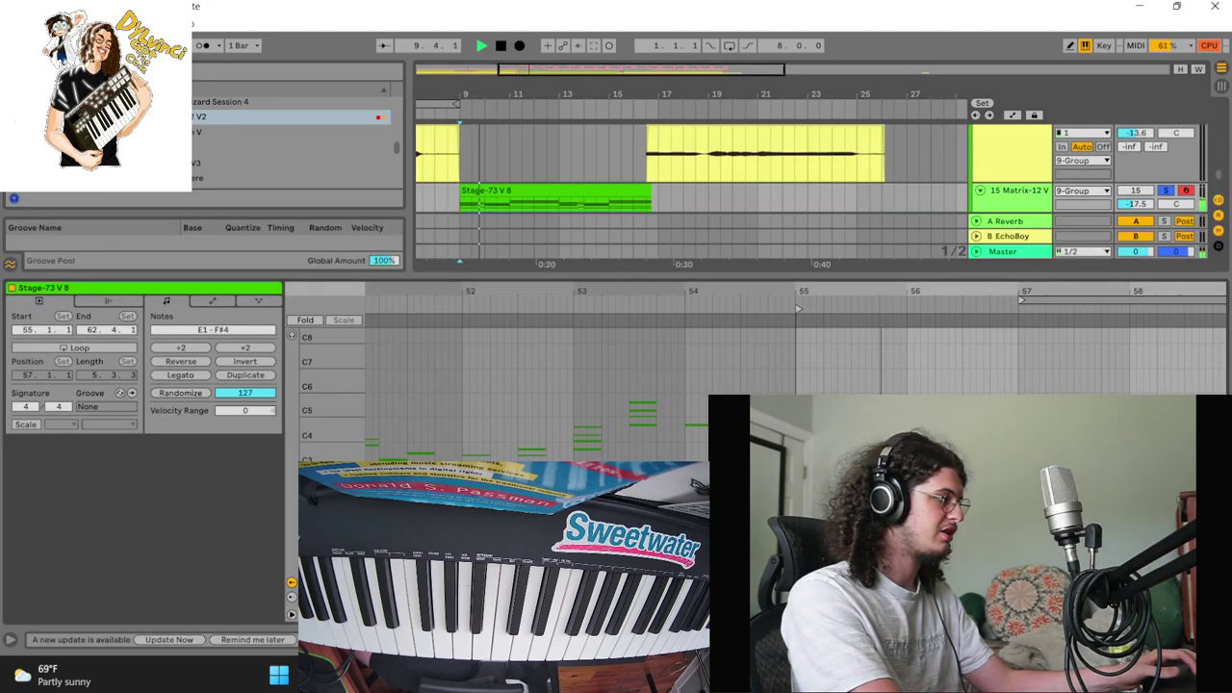
Show the MIDI control envelope for 64: Sustain Pedal in the Matrix-12 clip
key(ctrl+alt+l)
click(212, 300)
click(192, 330)
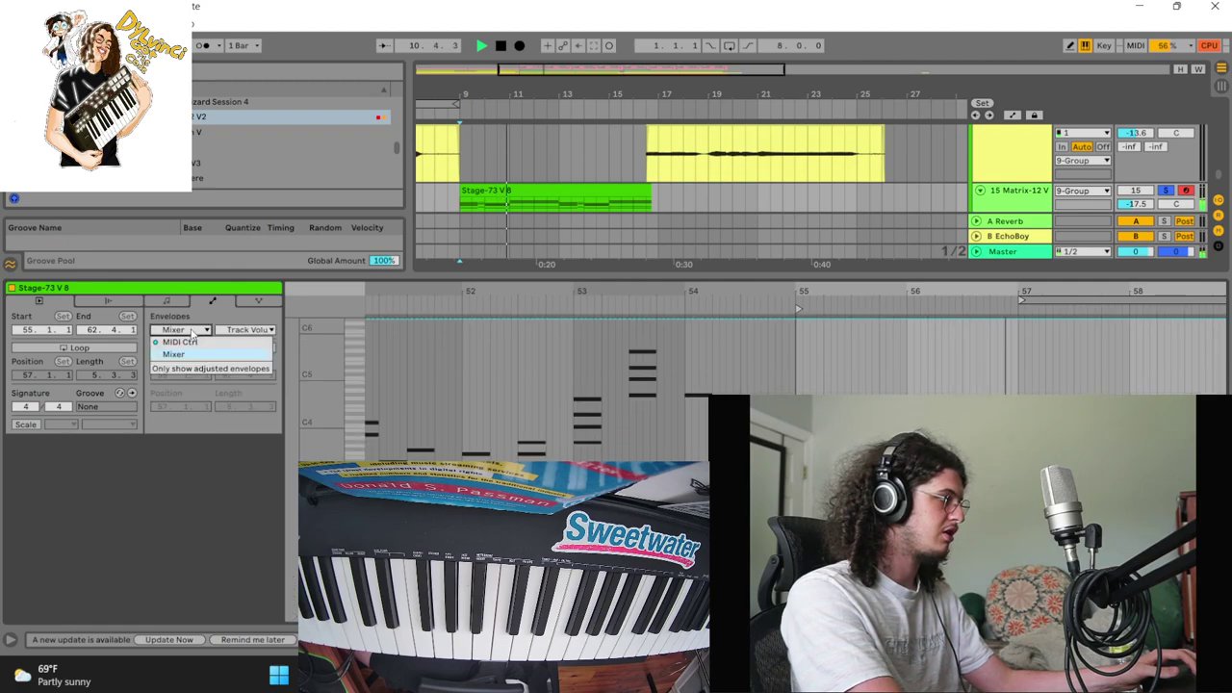
click(187, 342)
click(246, 329)
scroll(236, 133, down, 15)
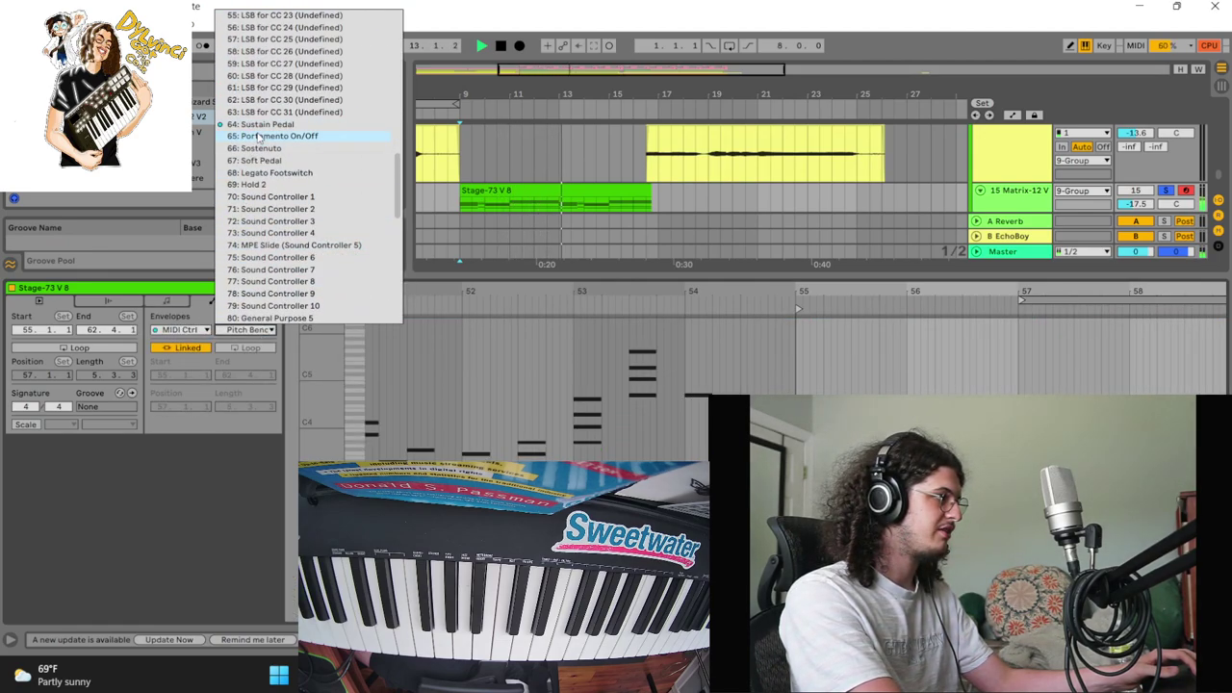
click(239, 128)
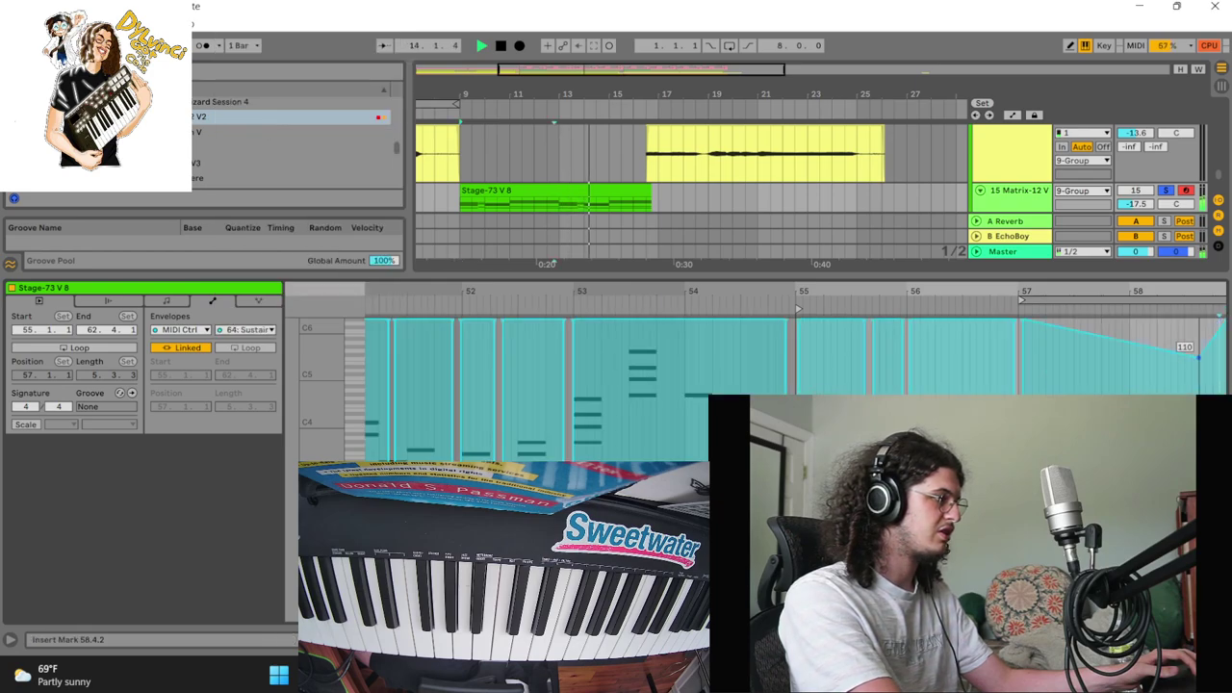
Clear the sustain pedal envelope from bar 55 to the end of the Matrix-12 clip
drag(1219, 324, 796, 621)
drag(886, 295, 1017, 295)
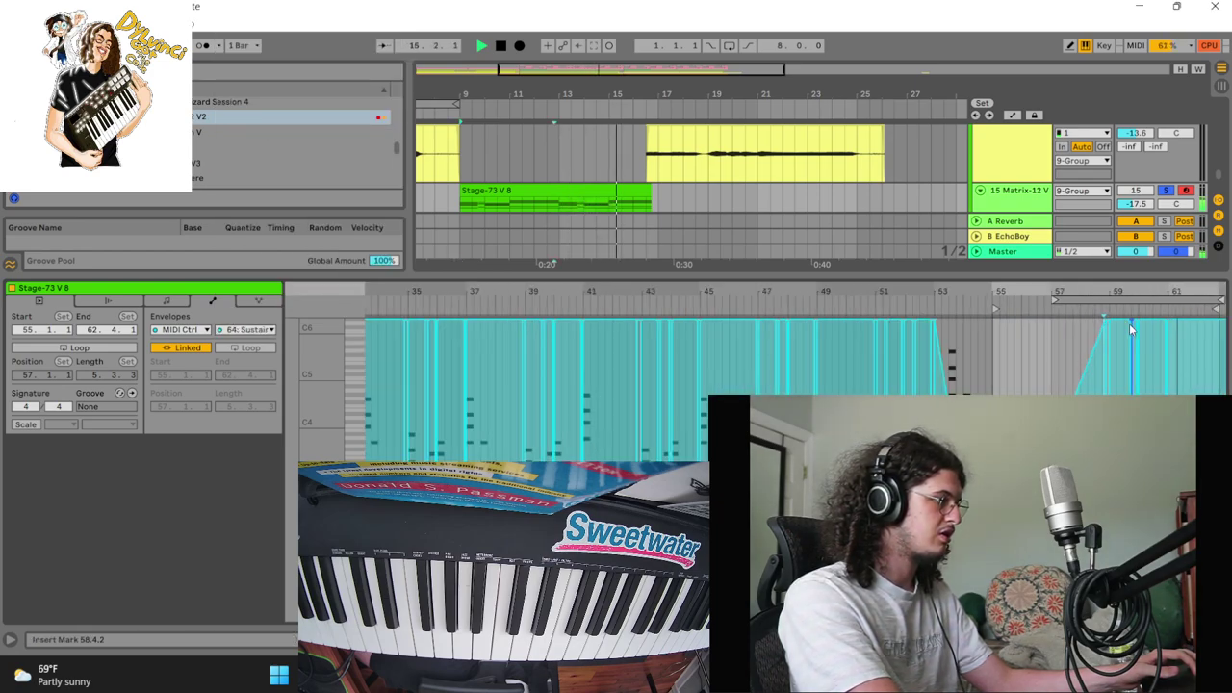
drag(1106, 322, 1224, 616)
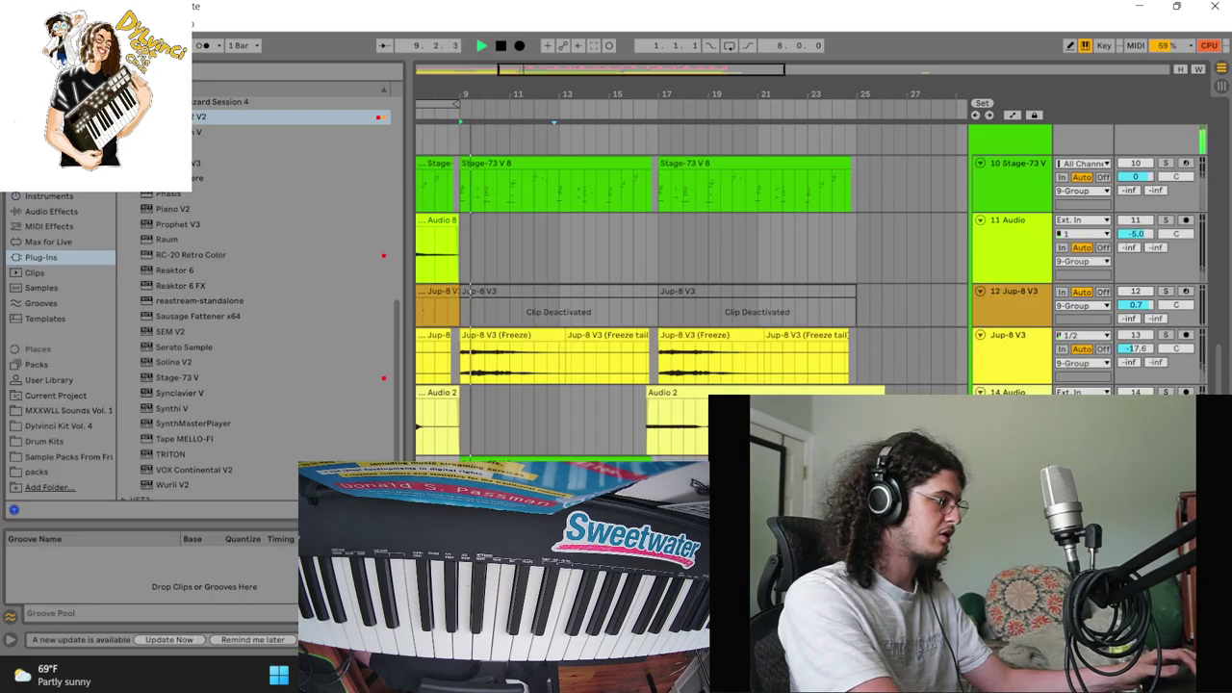
Try the Sweet Noise pad preset on the Matrix-12 synth, and replace it with the Soft Pad preset
key(shift+Tab)
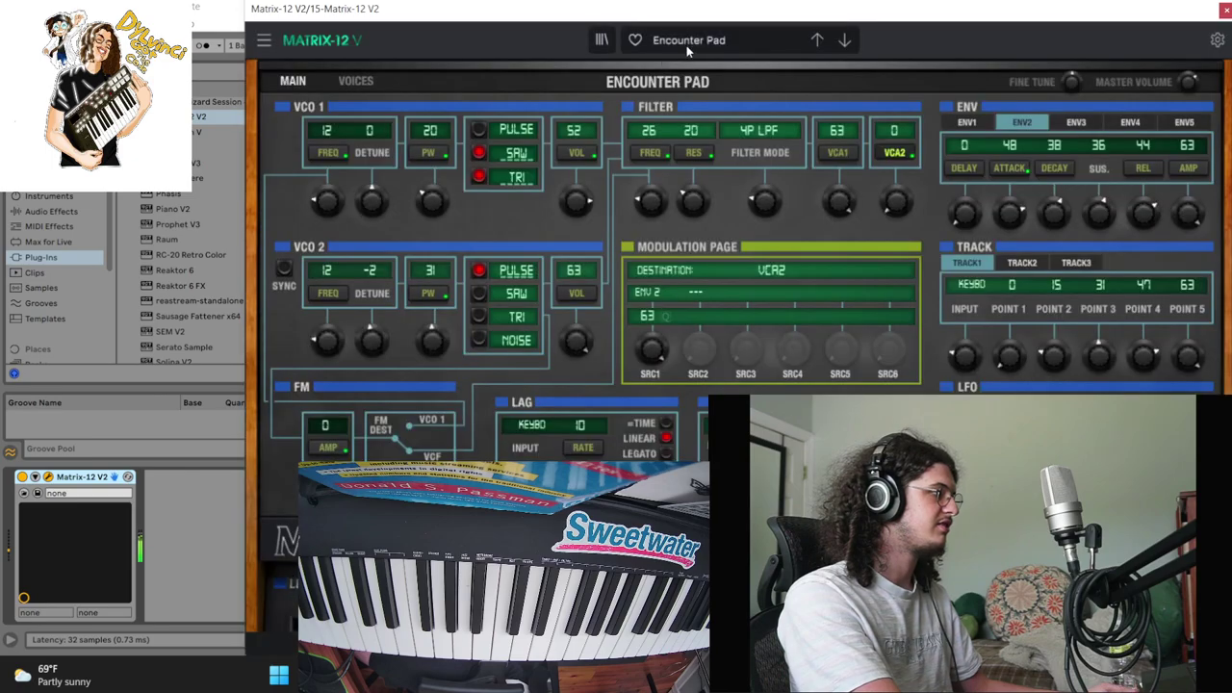
click(686, 43)
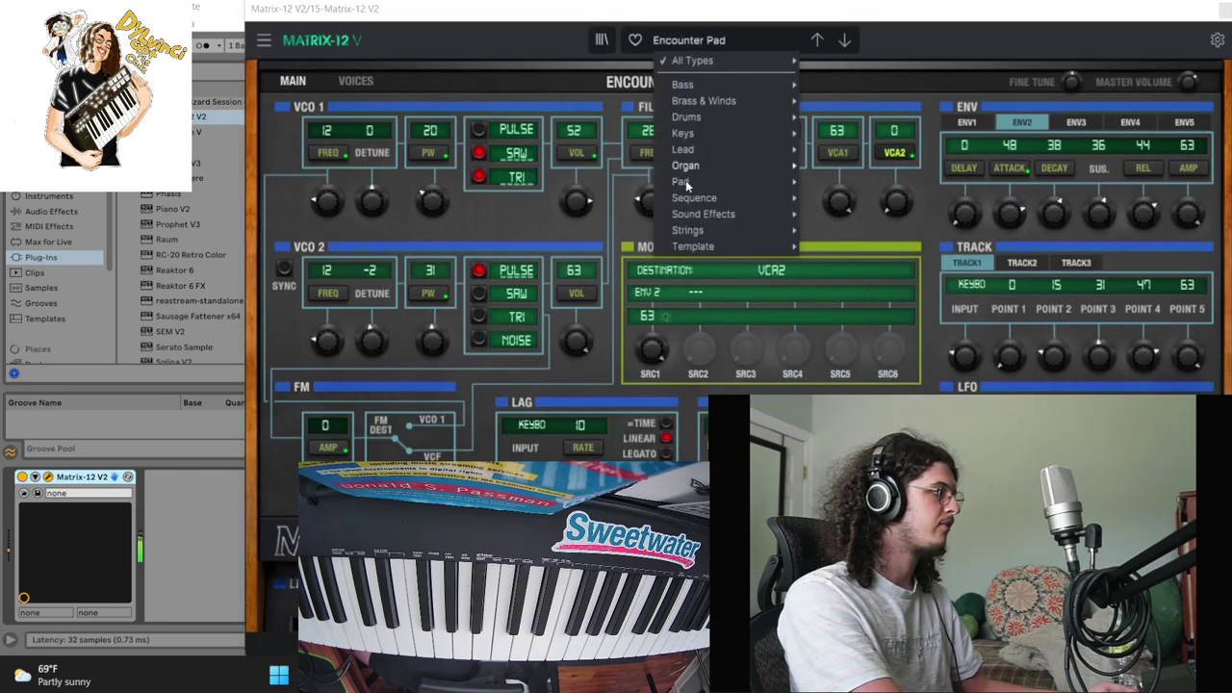
mouse_move(715, 185)
click(1080, 340)
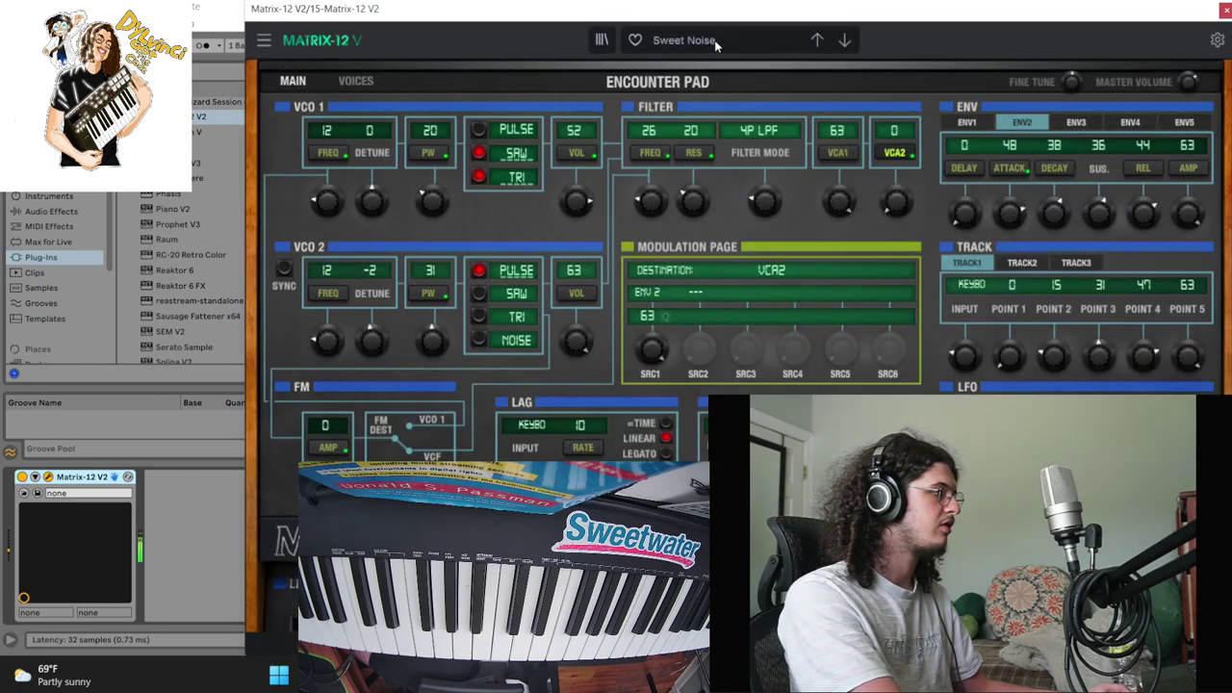
click(685, 40)
mouse_move(691, 180)
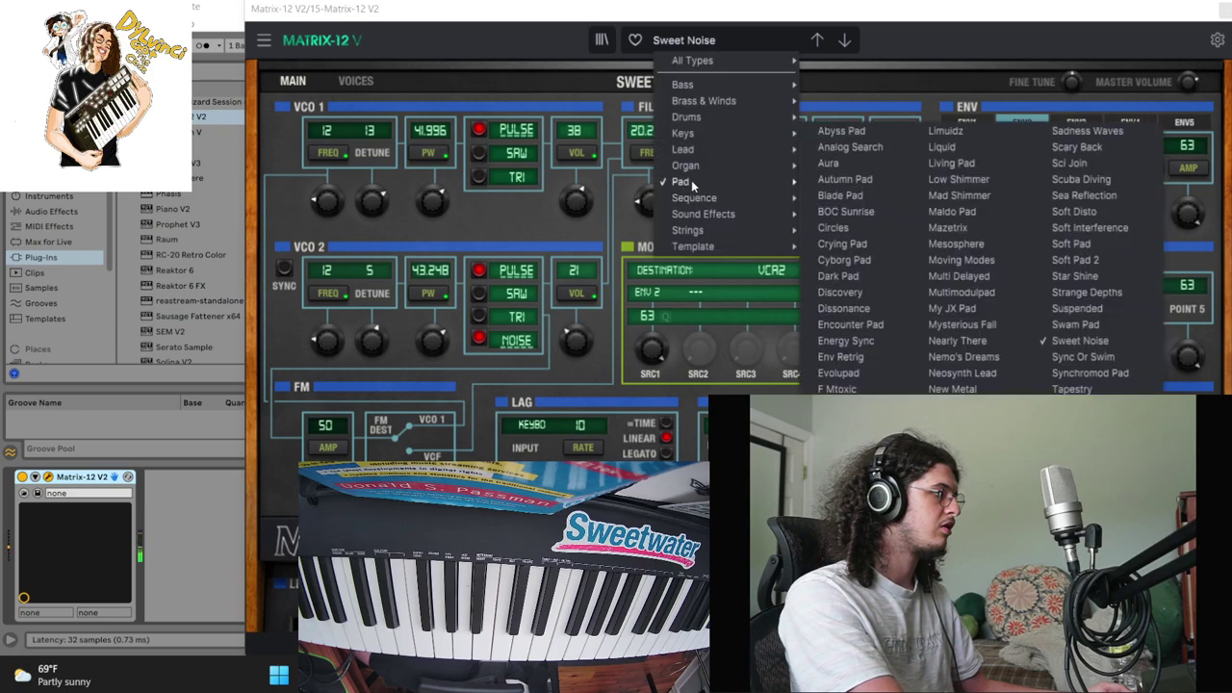
click(1104, 244)
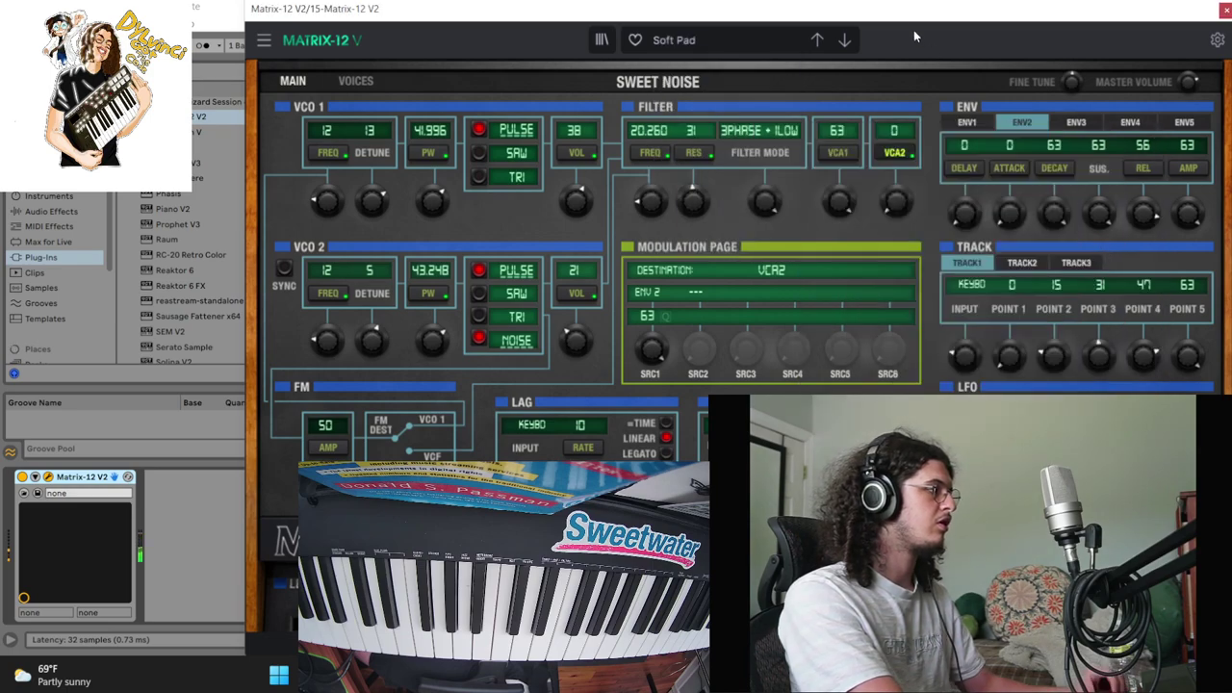
Close the Matrix-12 synth window and set the track's volume to -17.7 dB
double_click(895, 10)
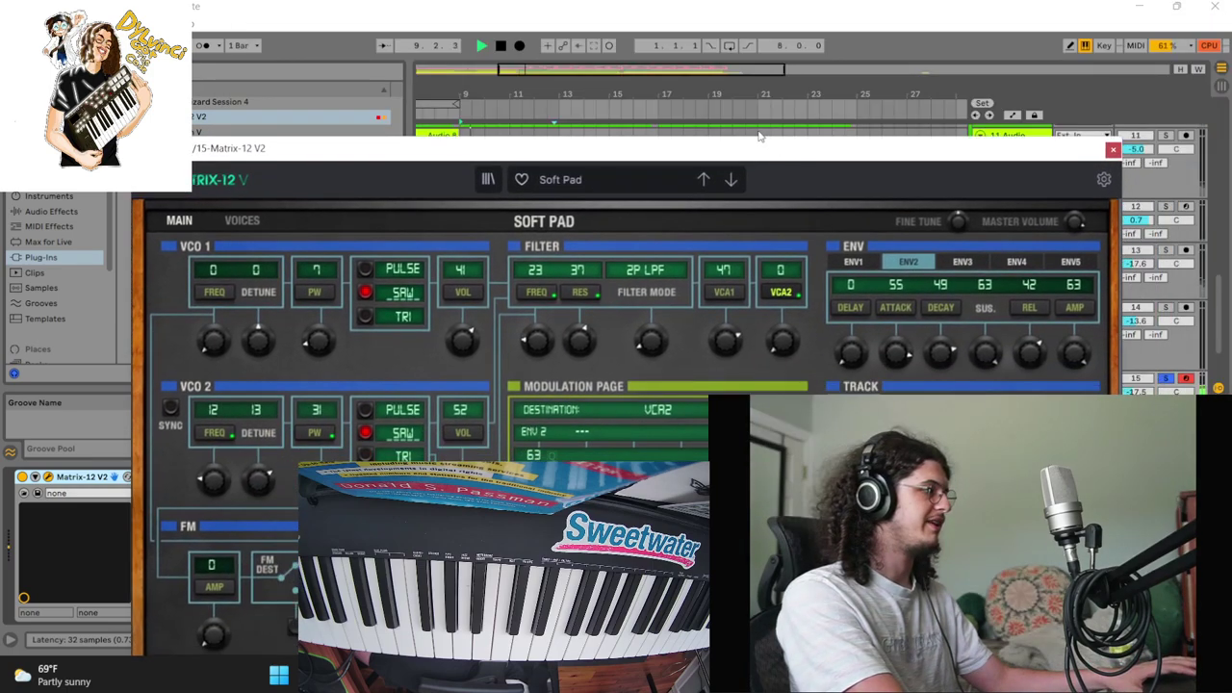
click(1090, 124)
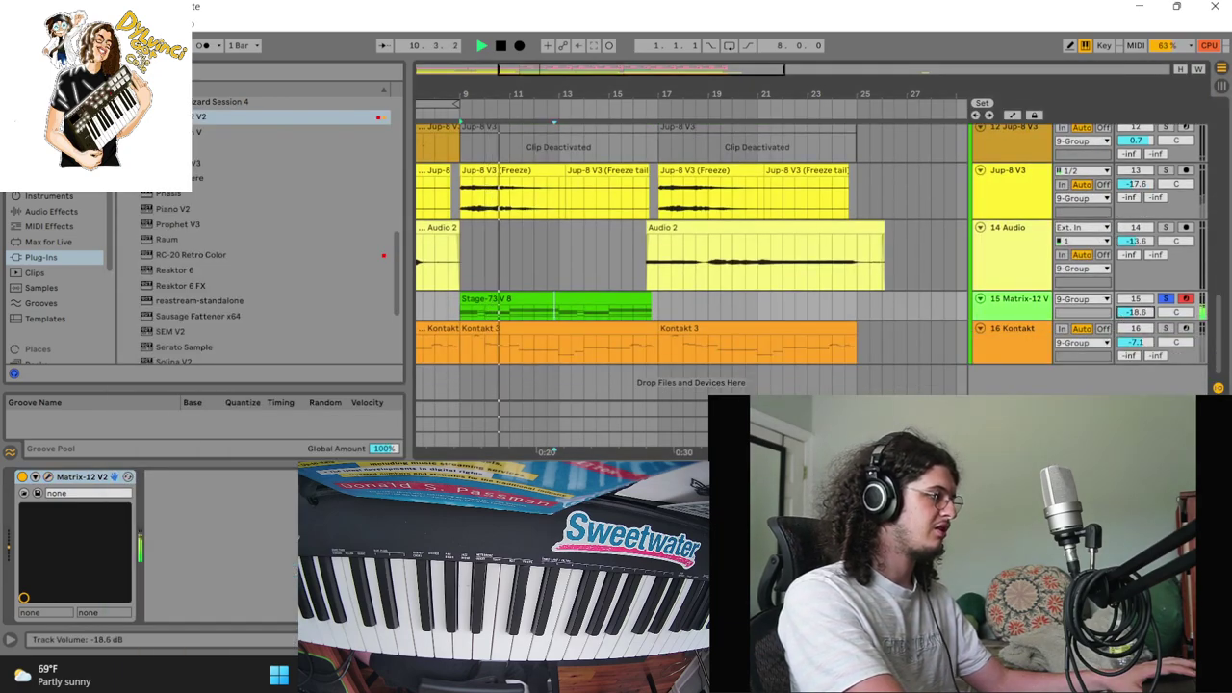
mouse_move(1136, 312)
mouse_down()
mouse_move(1137, 288)
mouse_move(1137, 319)
mouse_up()
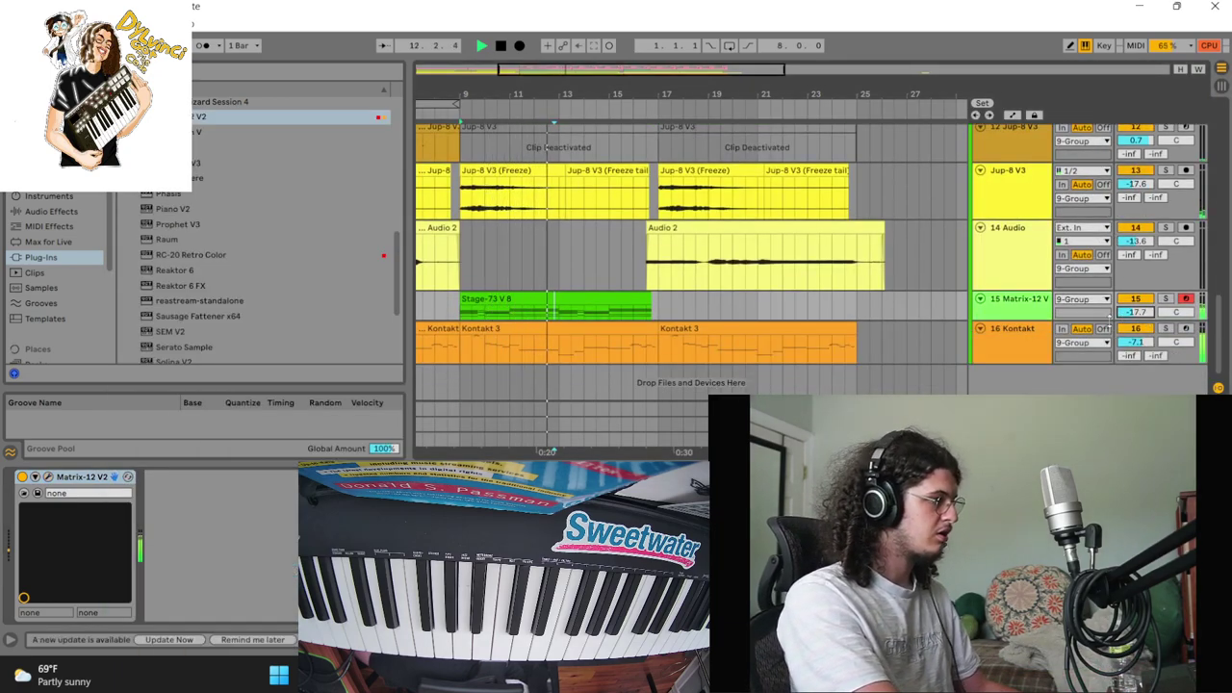
Copy the Stage-73 V 8 clip on the Matrix-12 track to bar 17, and move the bar 9 clip to bar 1
click(608, 300)
drag(650, 300, 658, 299)
key(ctrl+d)
drag(599, 88, 616, 54)
drag(581, 298, 450, 300)
Play the arrangement from the start and set the SoundShifter on the 9 Group to 41 cents
double_click(500, 47)
key(space)
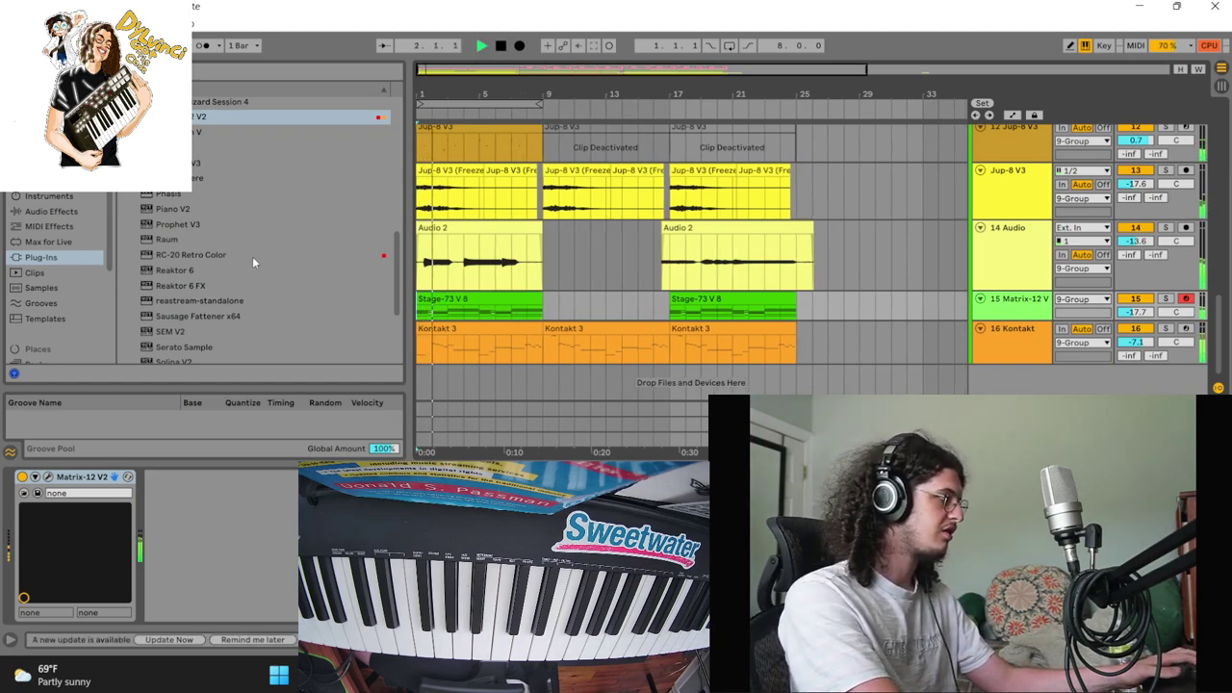
scroll(1014, 218, up, 2)
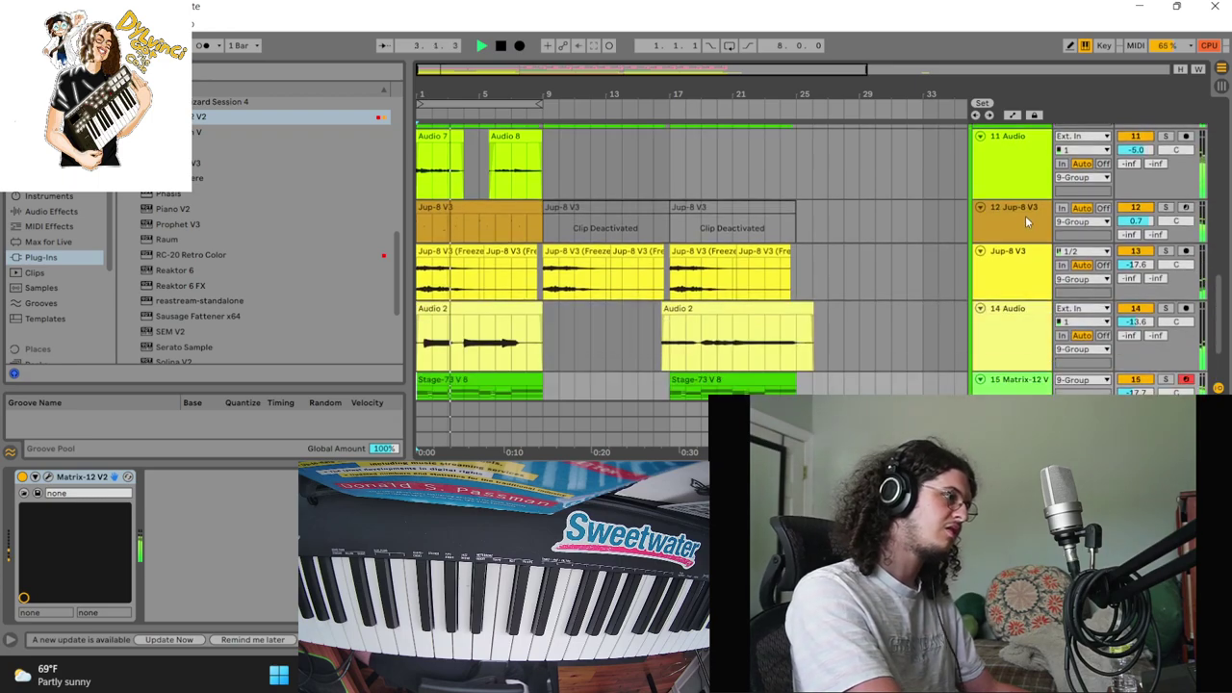
scroll(1028, 225, down, 2)
scroll(1031, 229, up, 5)
click(1014, 169)
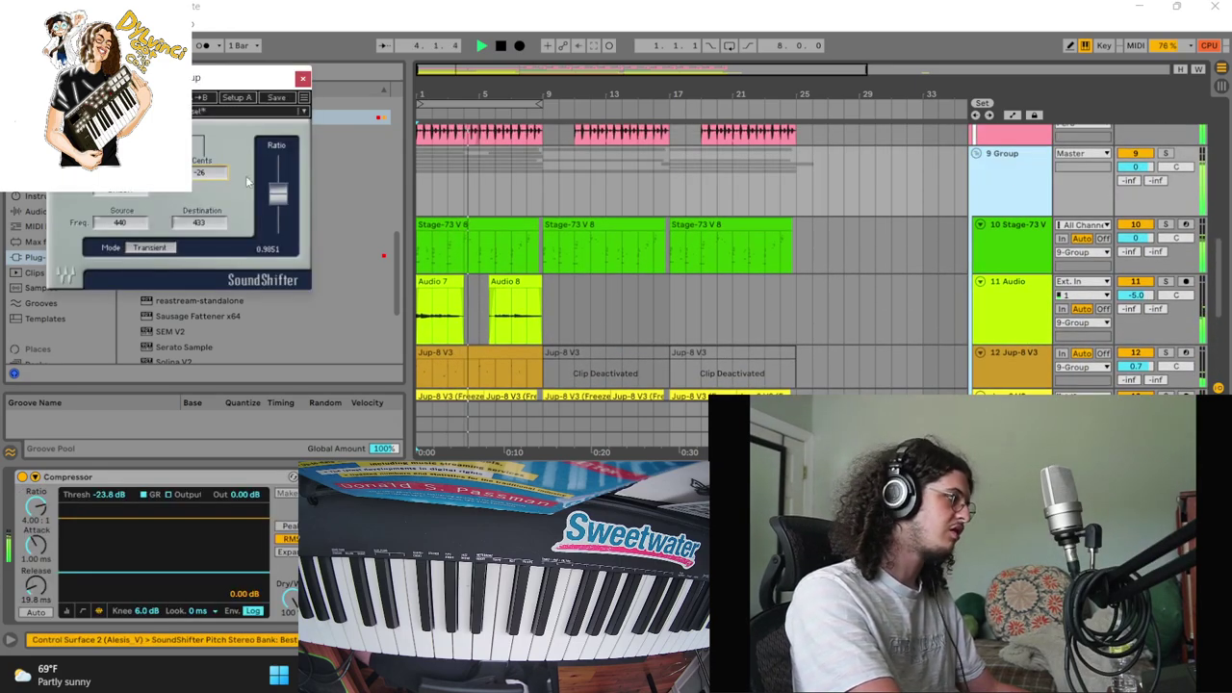
drag(214, 180, 213, 116)
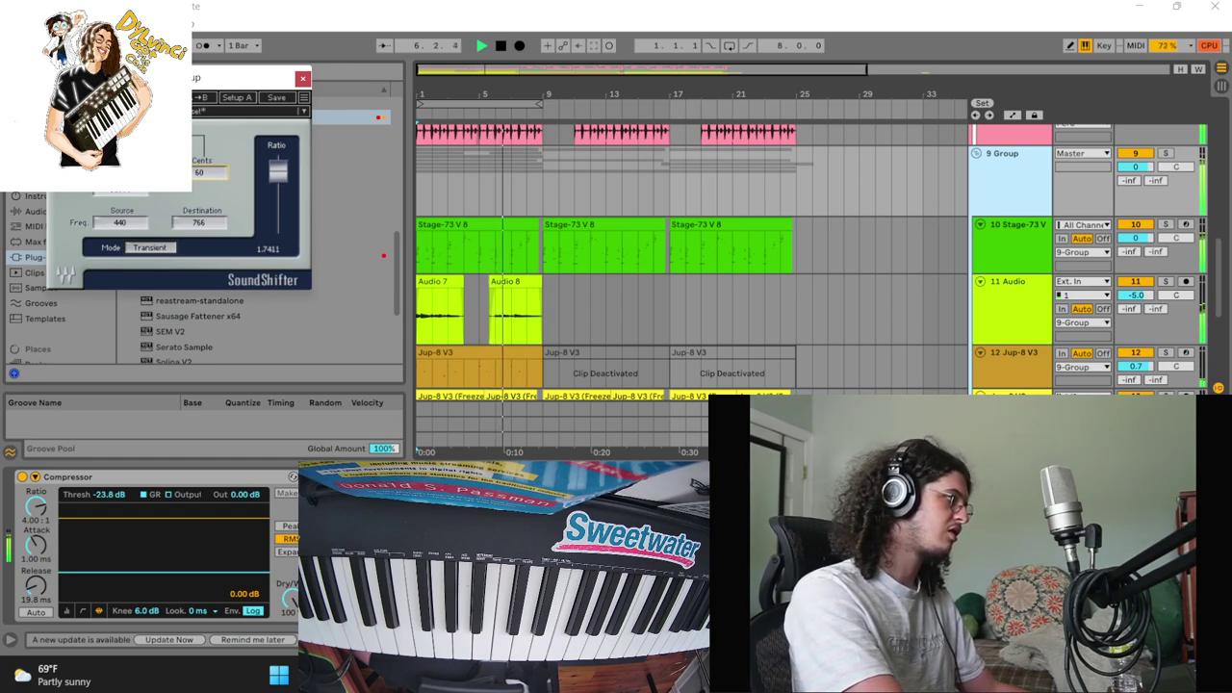
drag(125, 174, 125, 191)
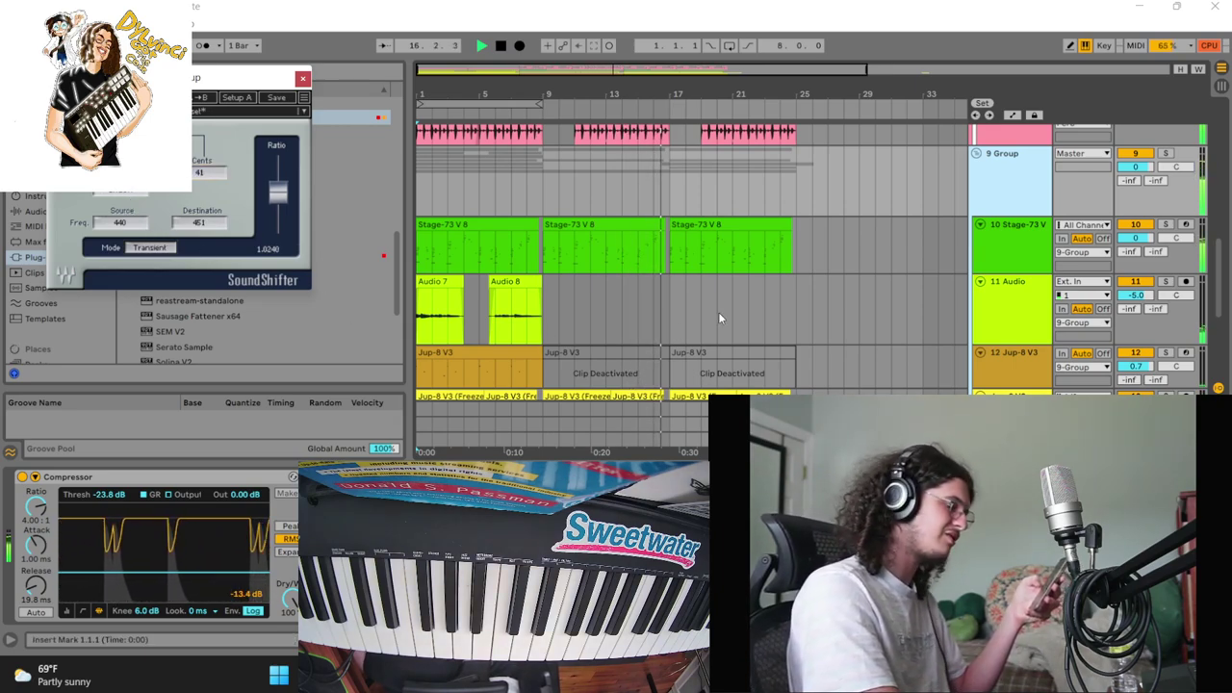
Raise the volumes of track 14 Audio to -7.9 dB, Matrix-12 to -16.9 dB and Kontakt to -6.7 dB
scroll(1109, 344, down, 5)
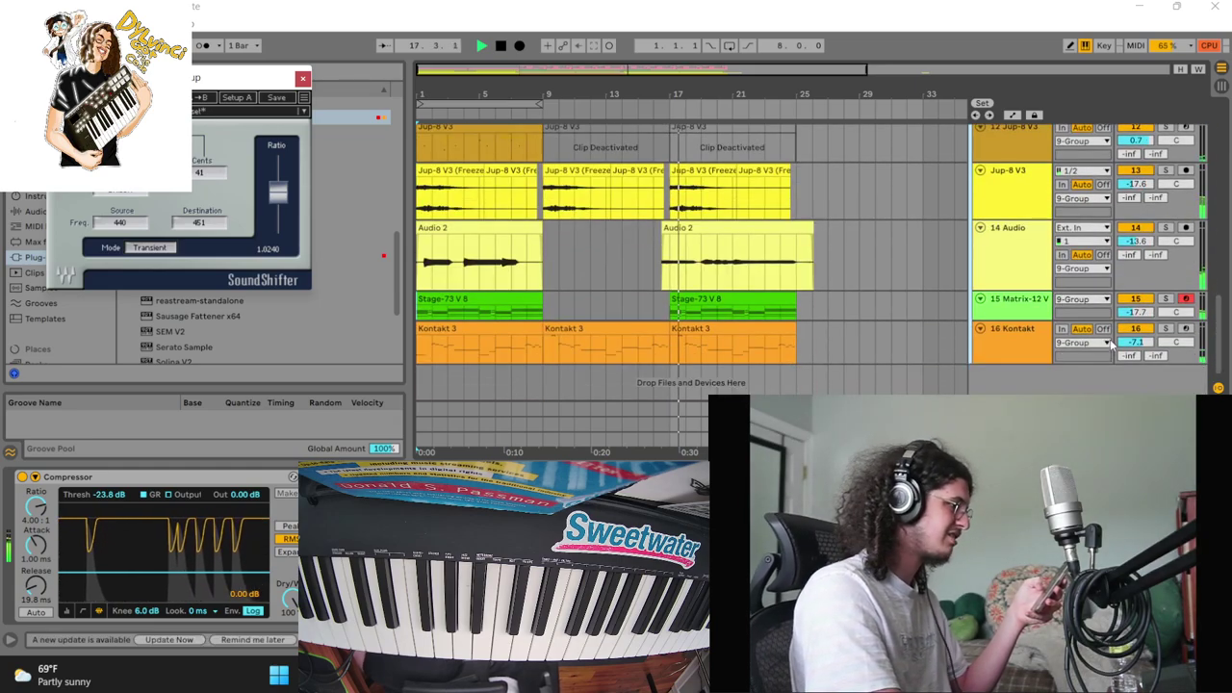
drag(1137, 242, 1152, 251)
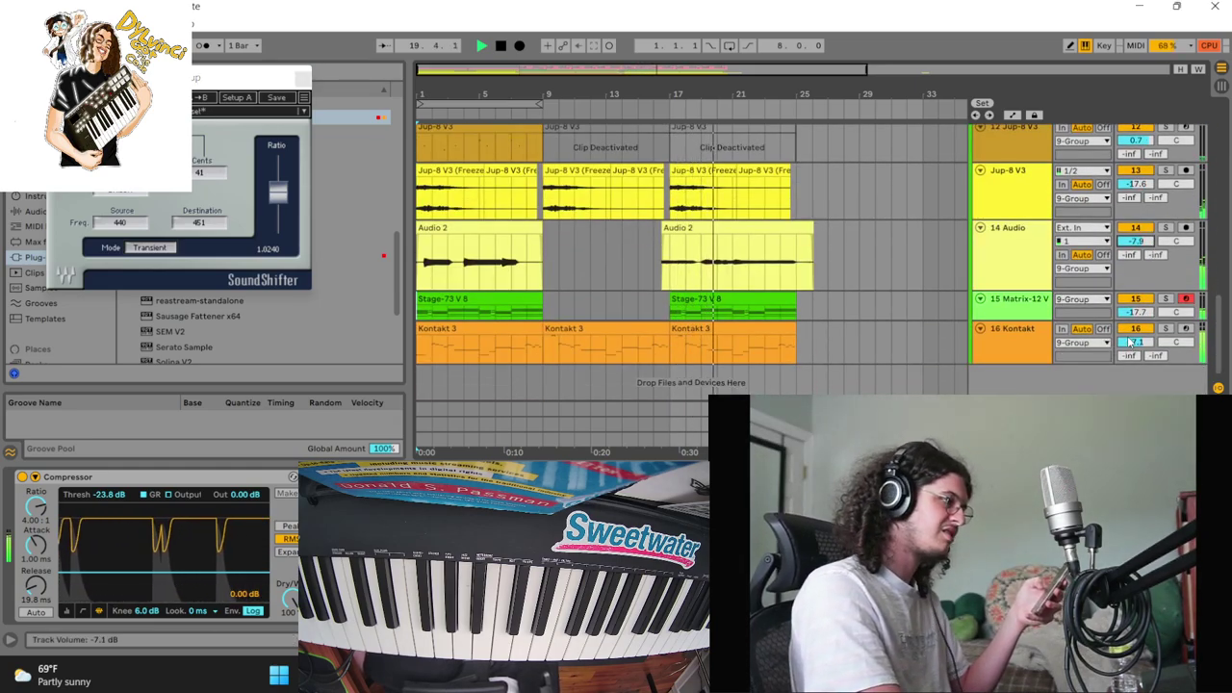
drag(1138, 312, 1141, 313)
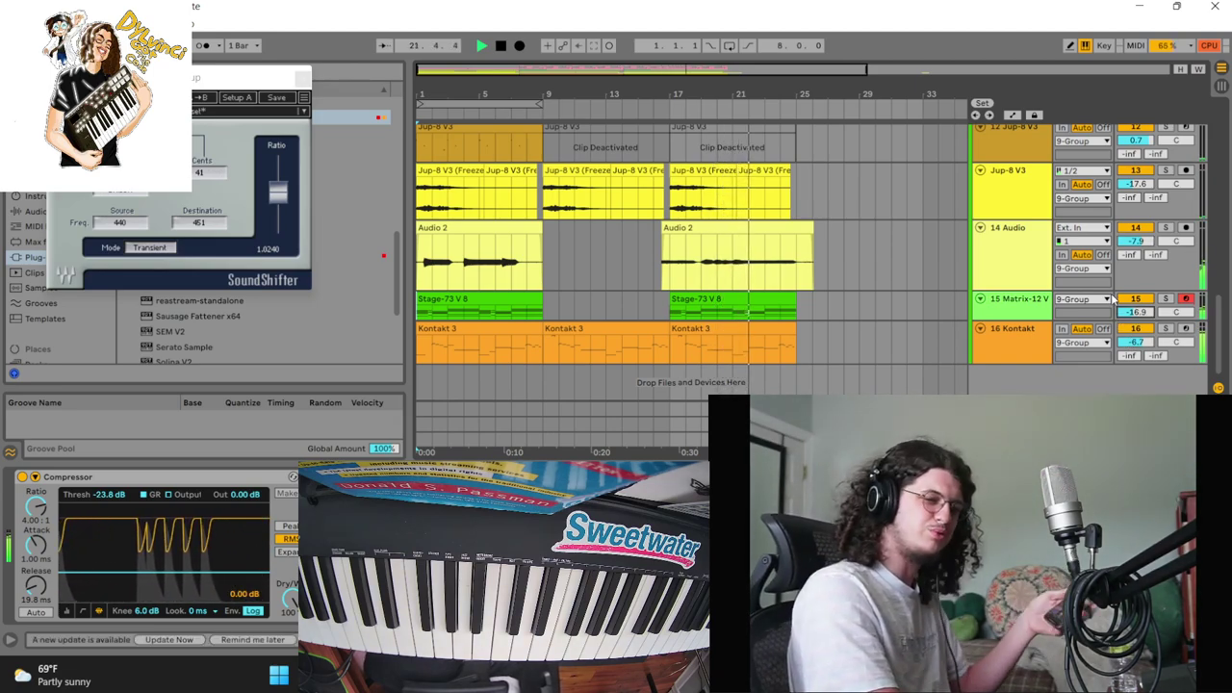
Show the effect chain that holds reastream-standalone and the Limiter, and stop playback back at the start
scroll(1011, 220, up, 5)
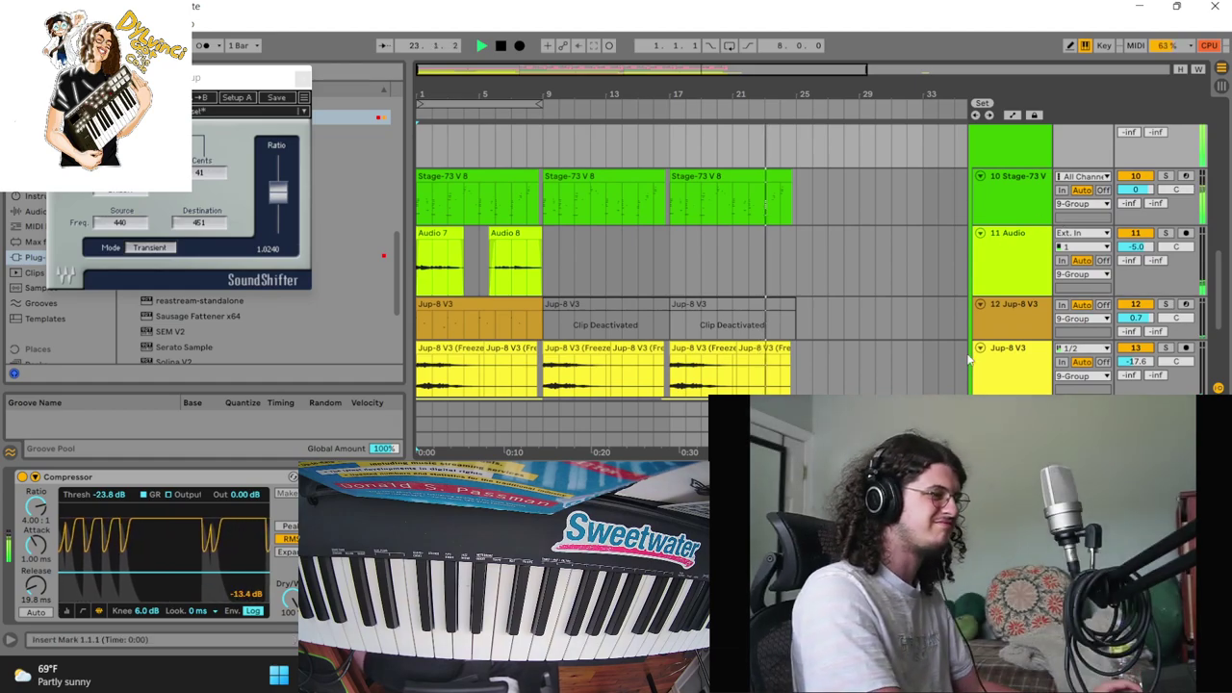
click(1011, 439)
scroll(602, 228, down, 5)
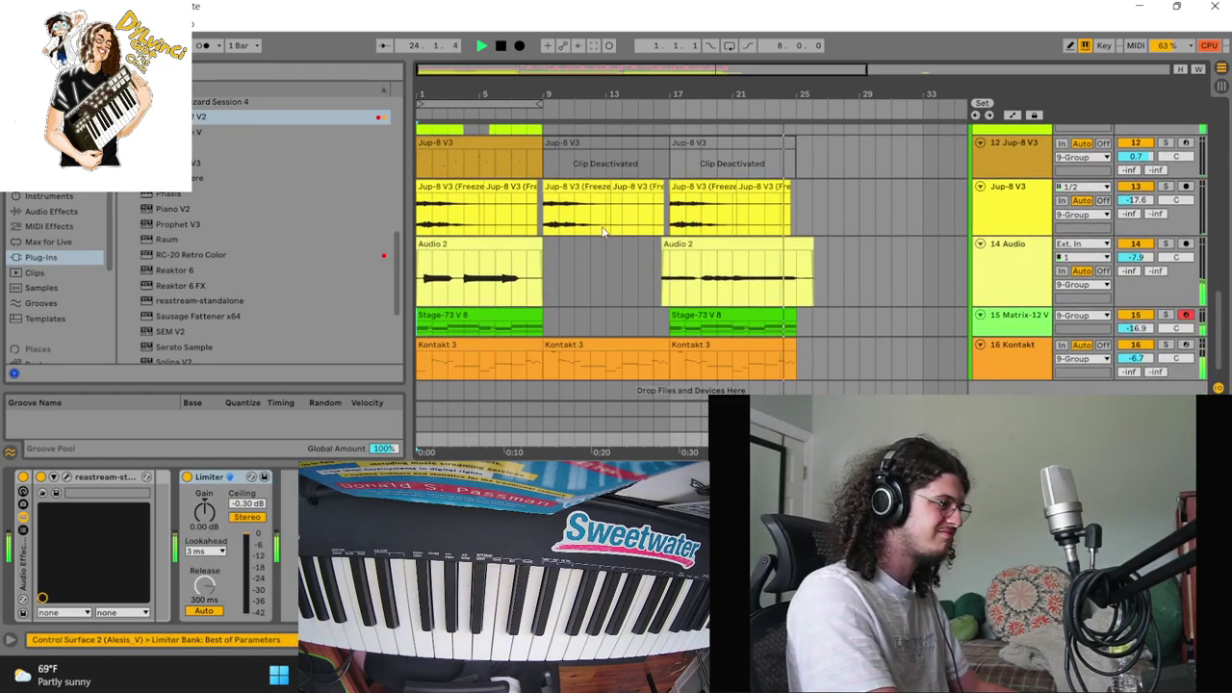
click(500, 46)
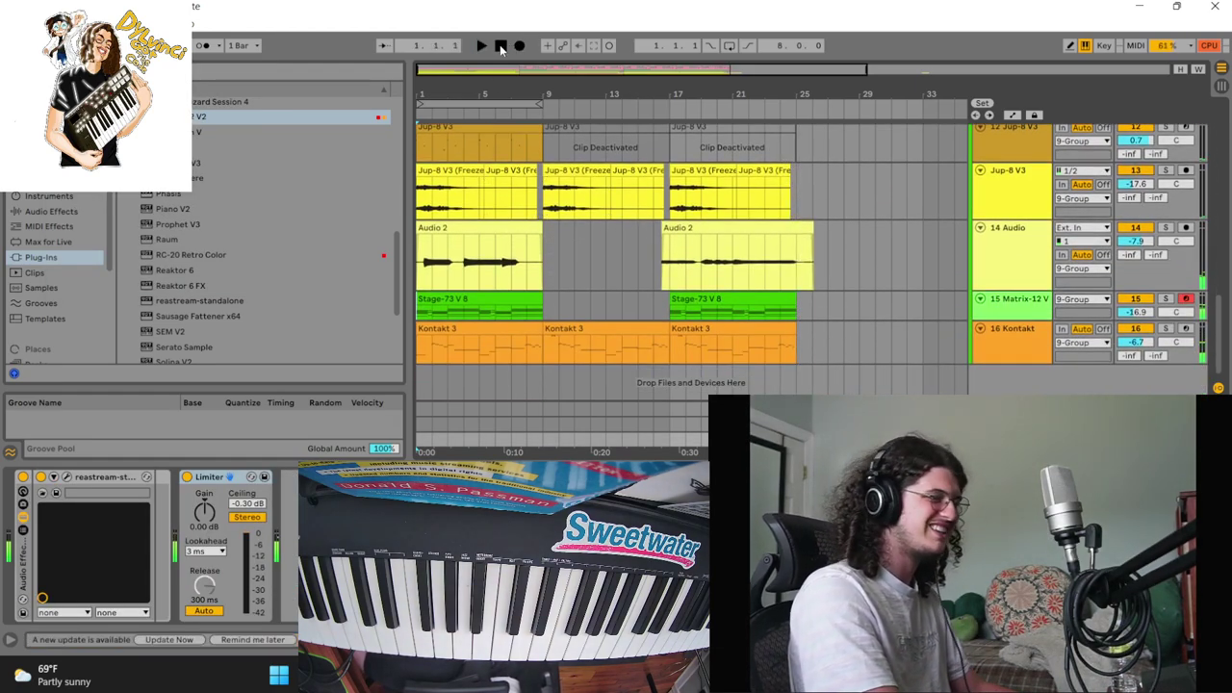